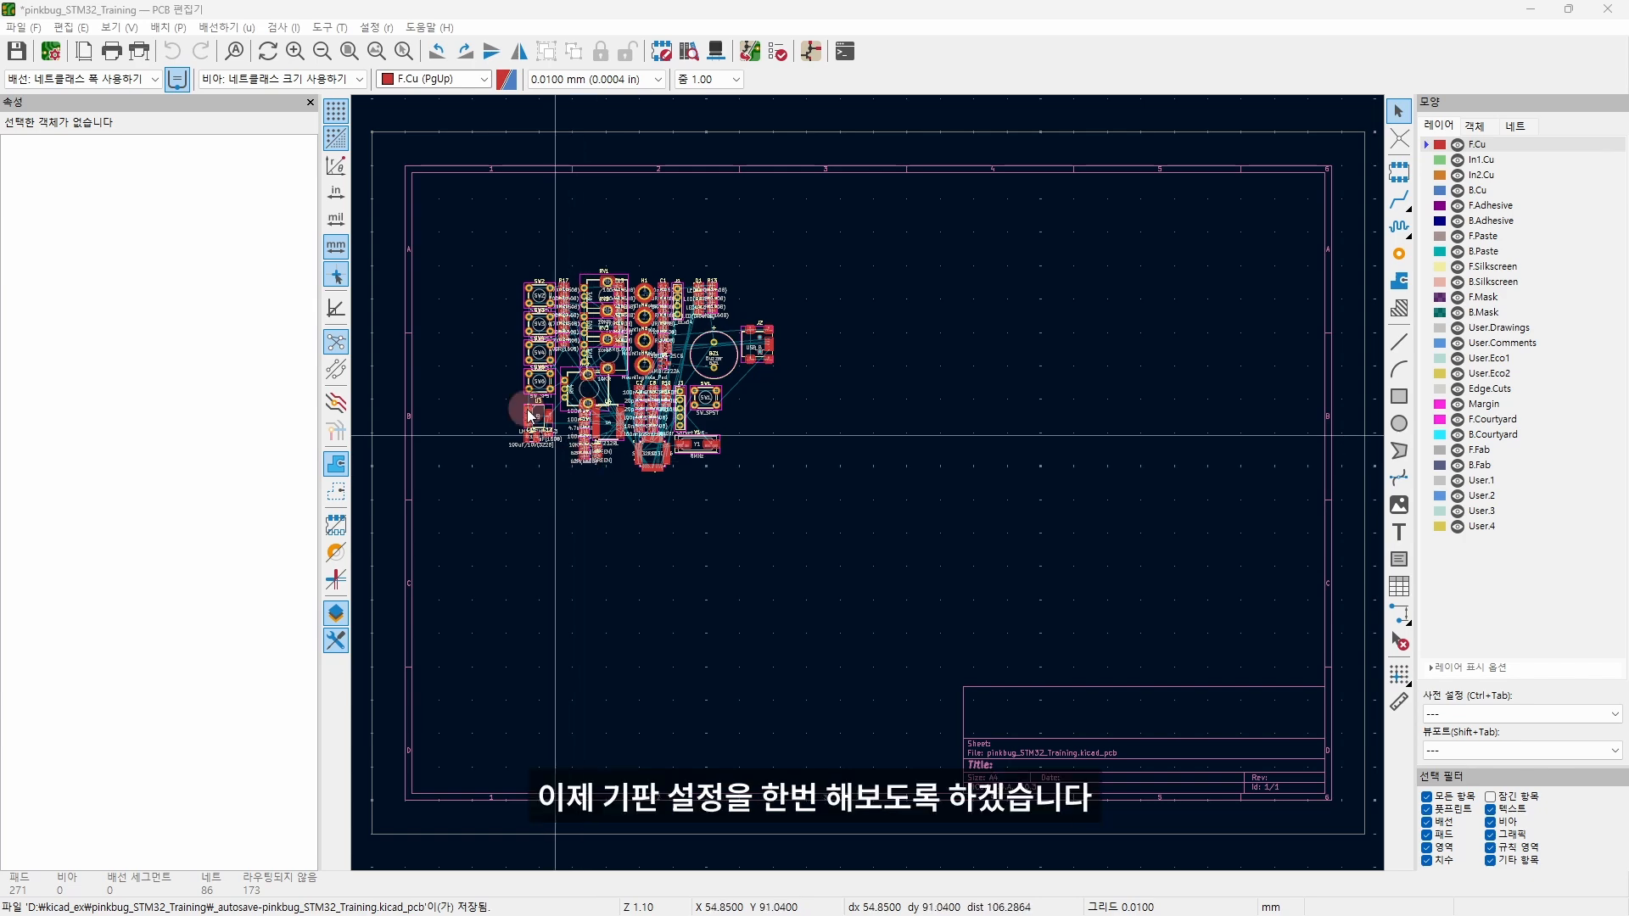
# - Open the board setup and set the In1.Cu and In2.Cu copper layers to the power plane type (전원면)
pyautogui.click(52, 59)
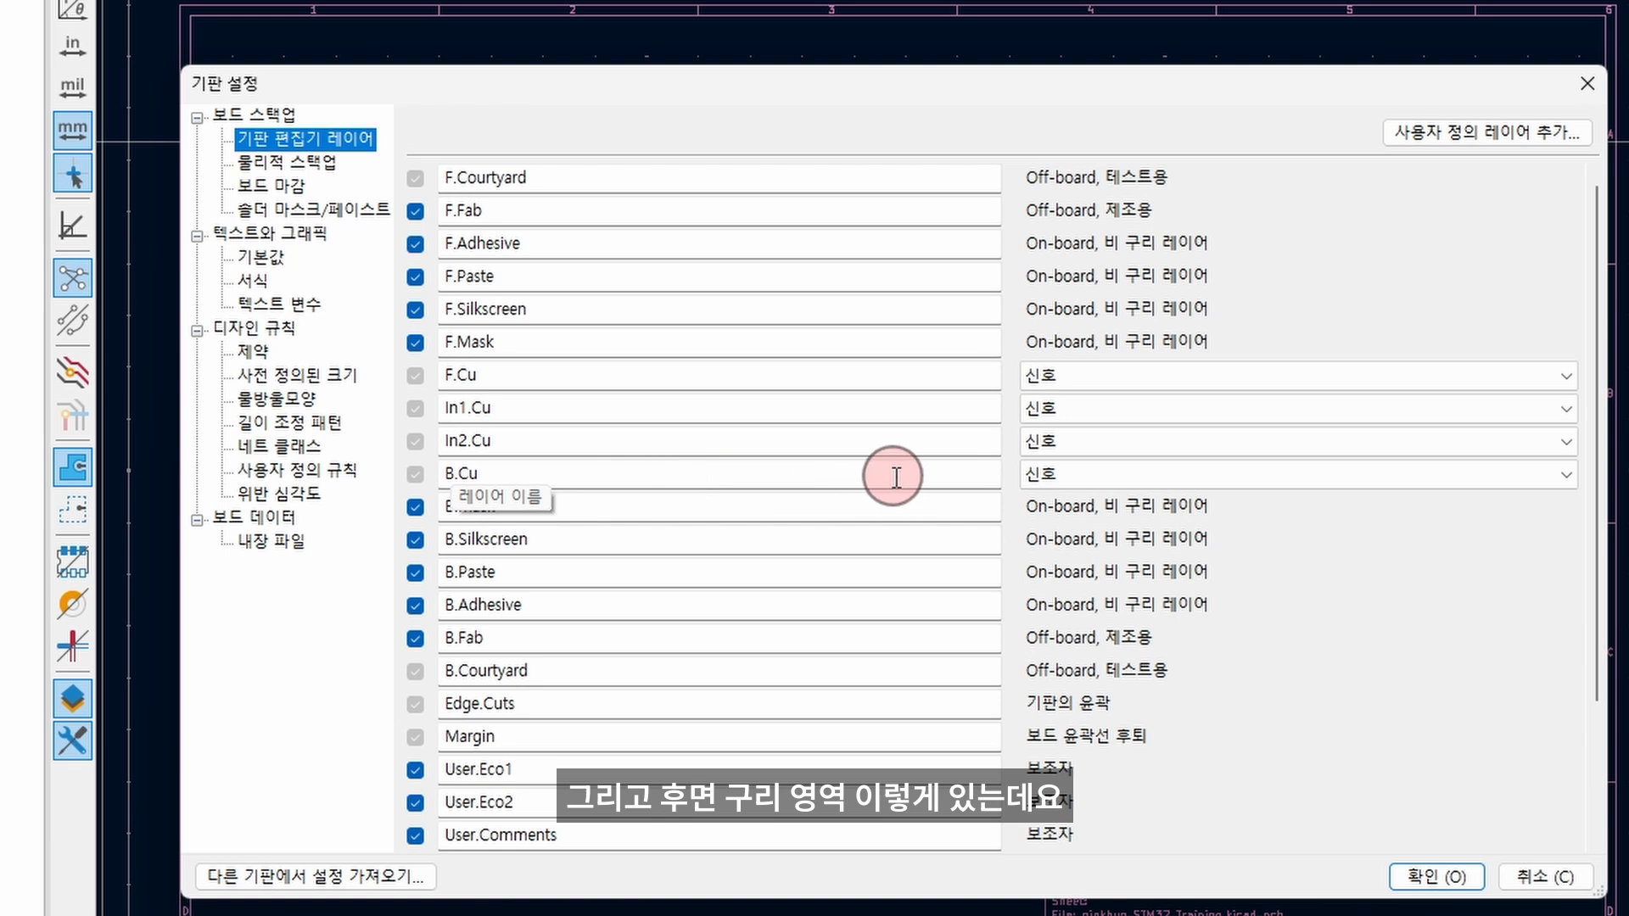
pyautogui.click(1113, 414)
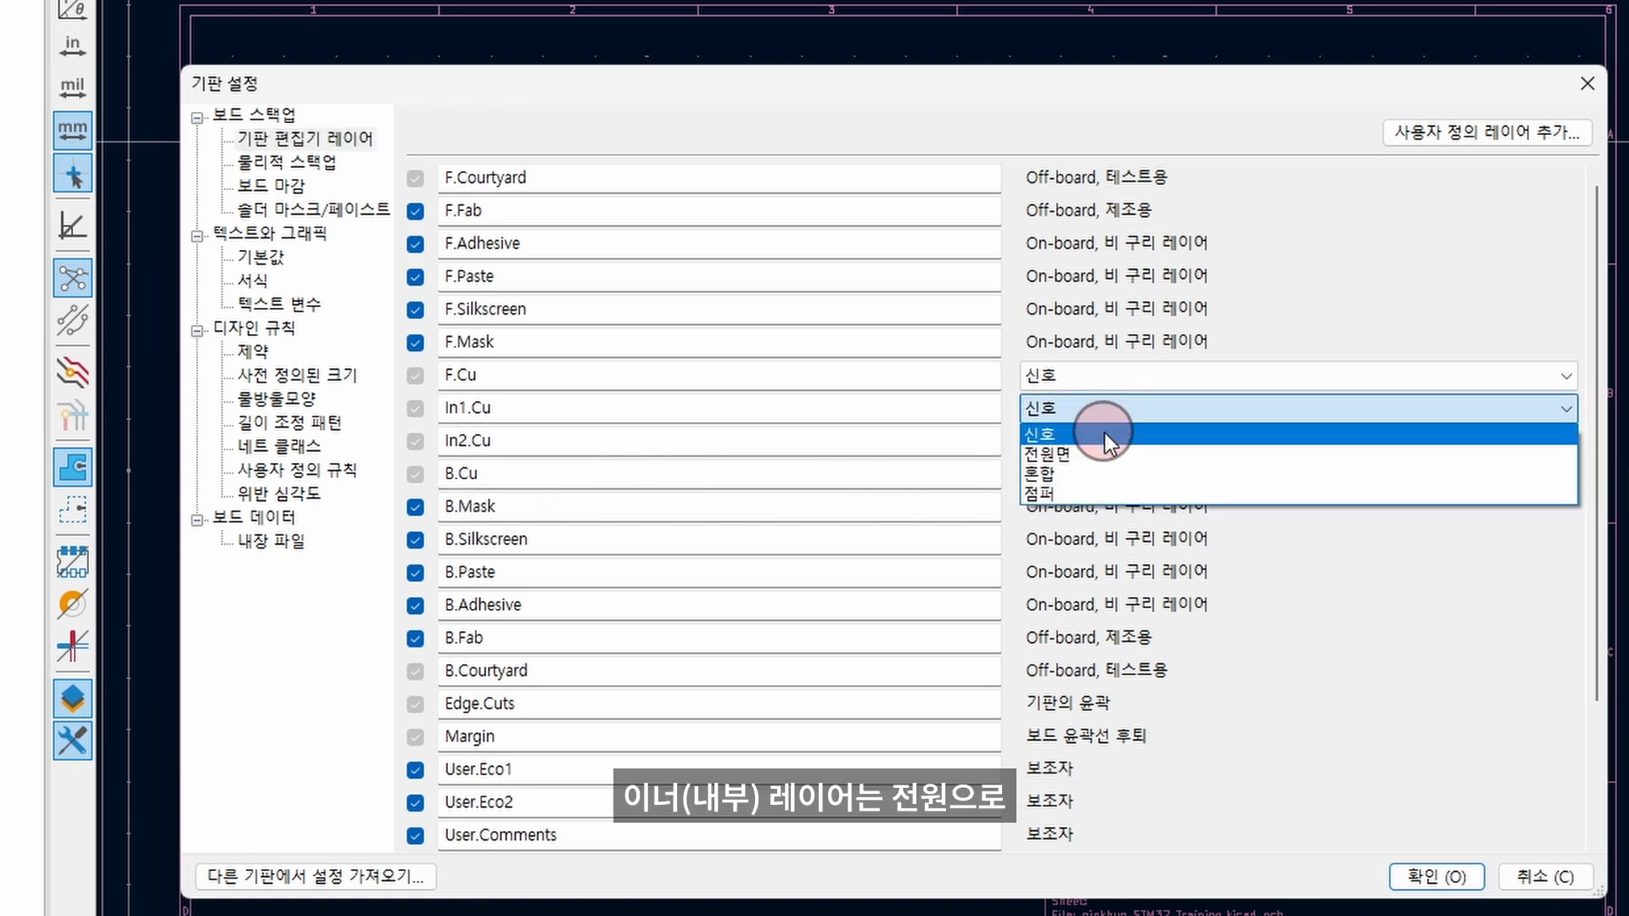
pyautogui.click(1096, 451)
pyautogui.click(1091, 441)
pyautogui.click(1086, 480)
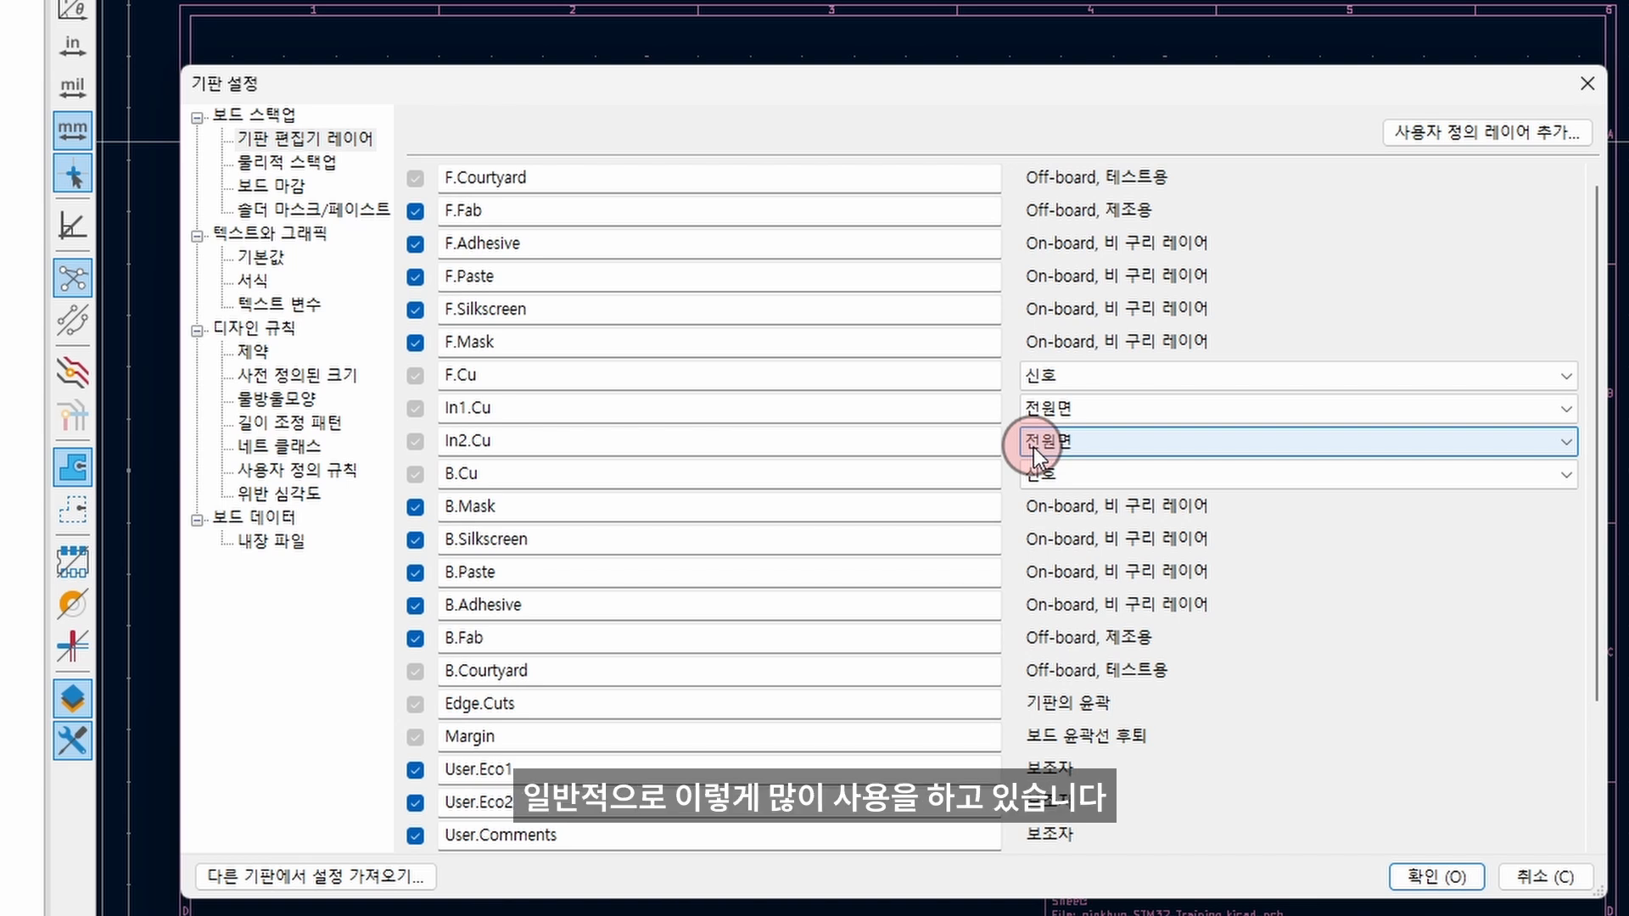
# - Review the physical stackup, board finish, solder mask/paste, text and graphics defaults, and design constraint settings
pyautogui.click(299, 165)
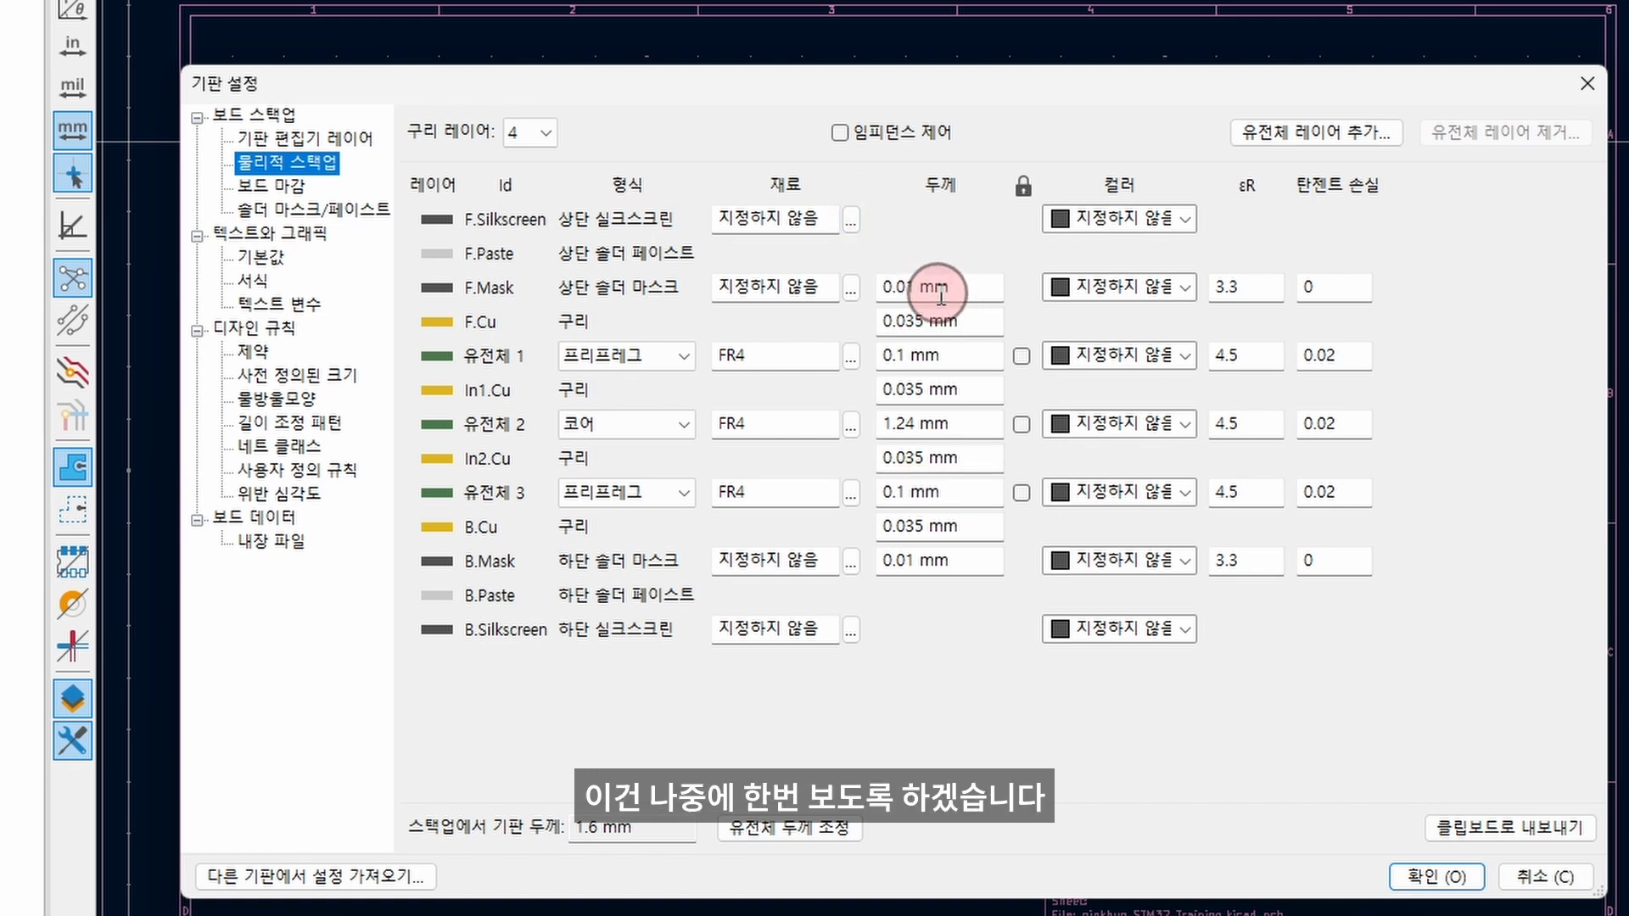
pyautogui.click(293, 185)
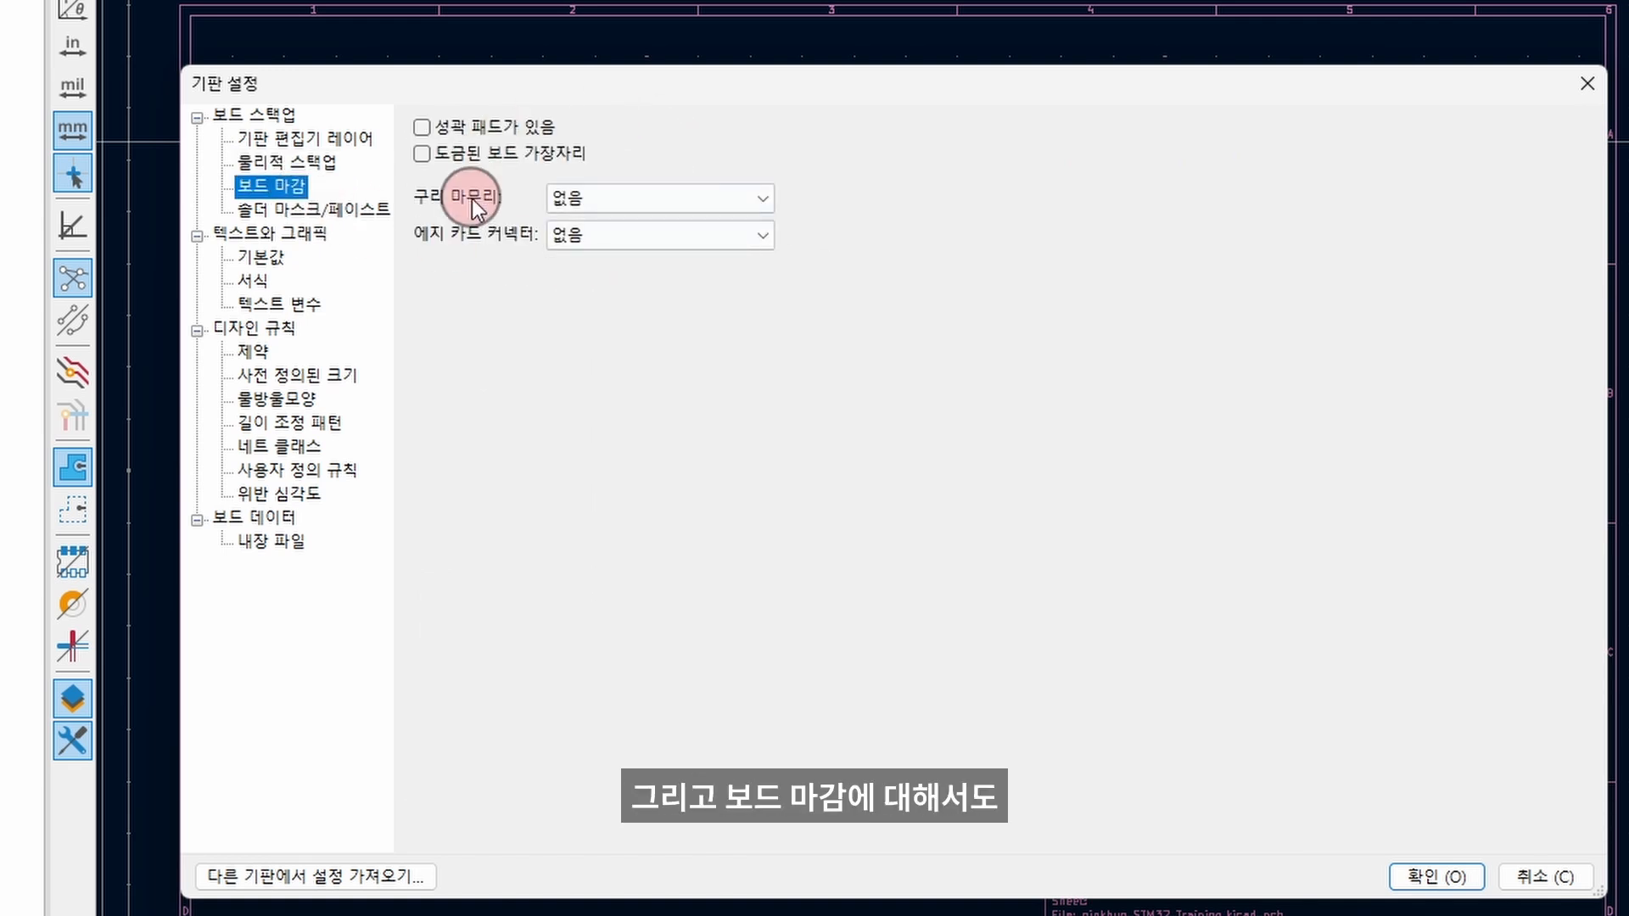
pyautogui.click(327, 211)
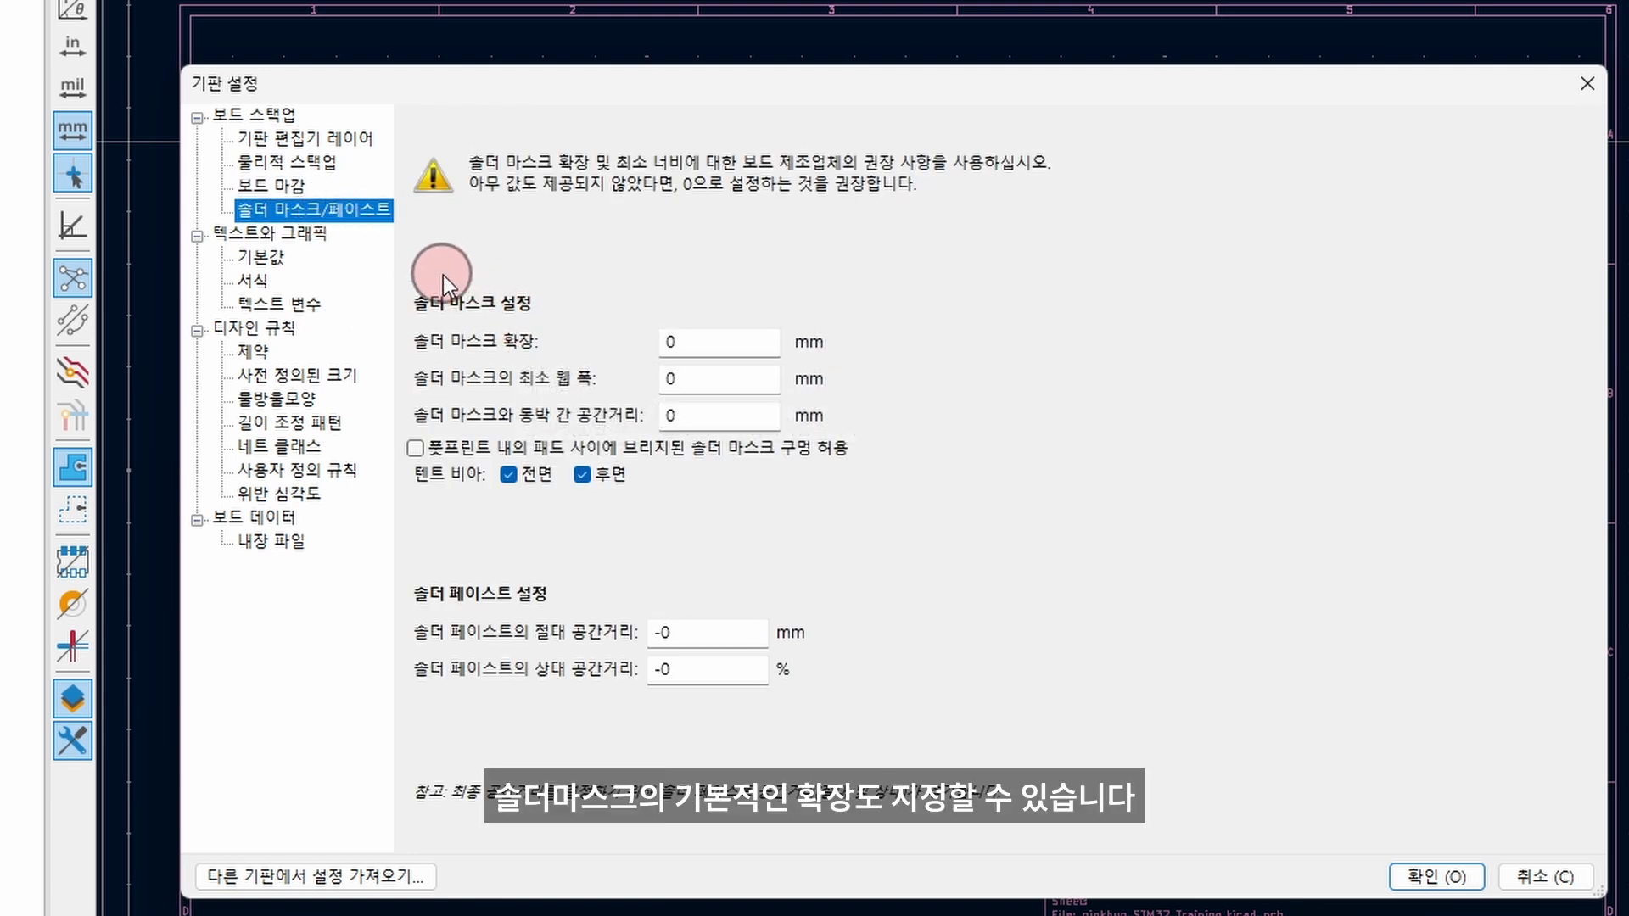
pyautogui.click(257, 258)
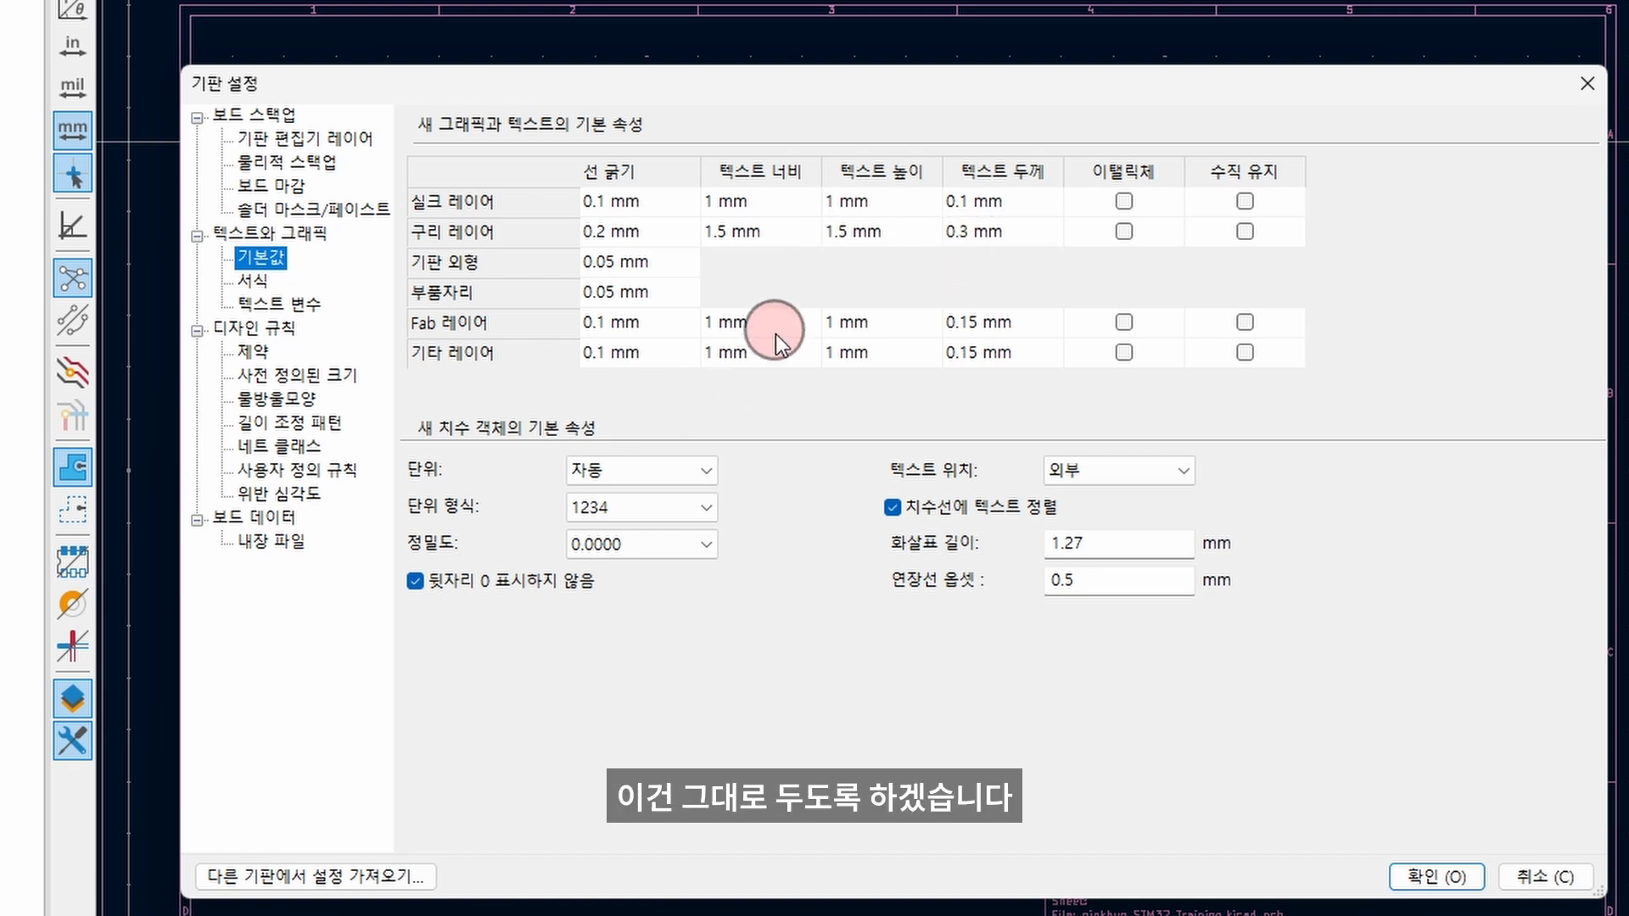
pyautogui.click(277, 331)
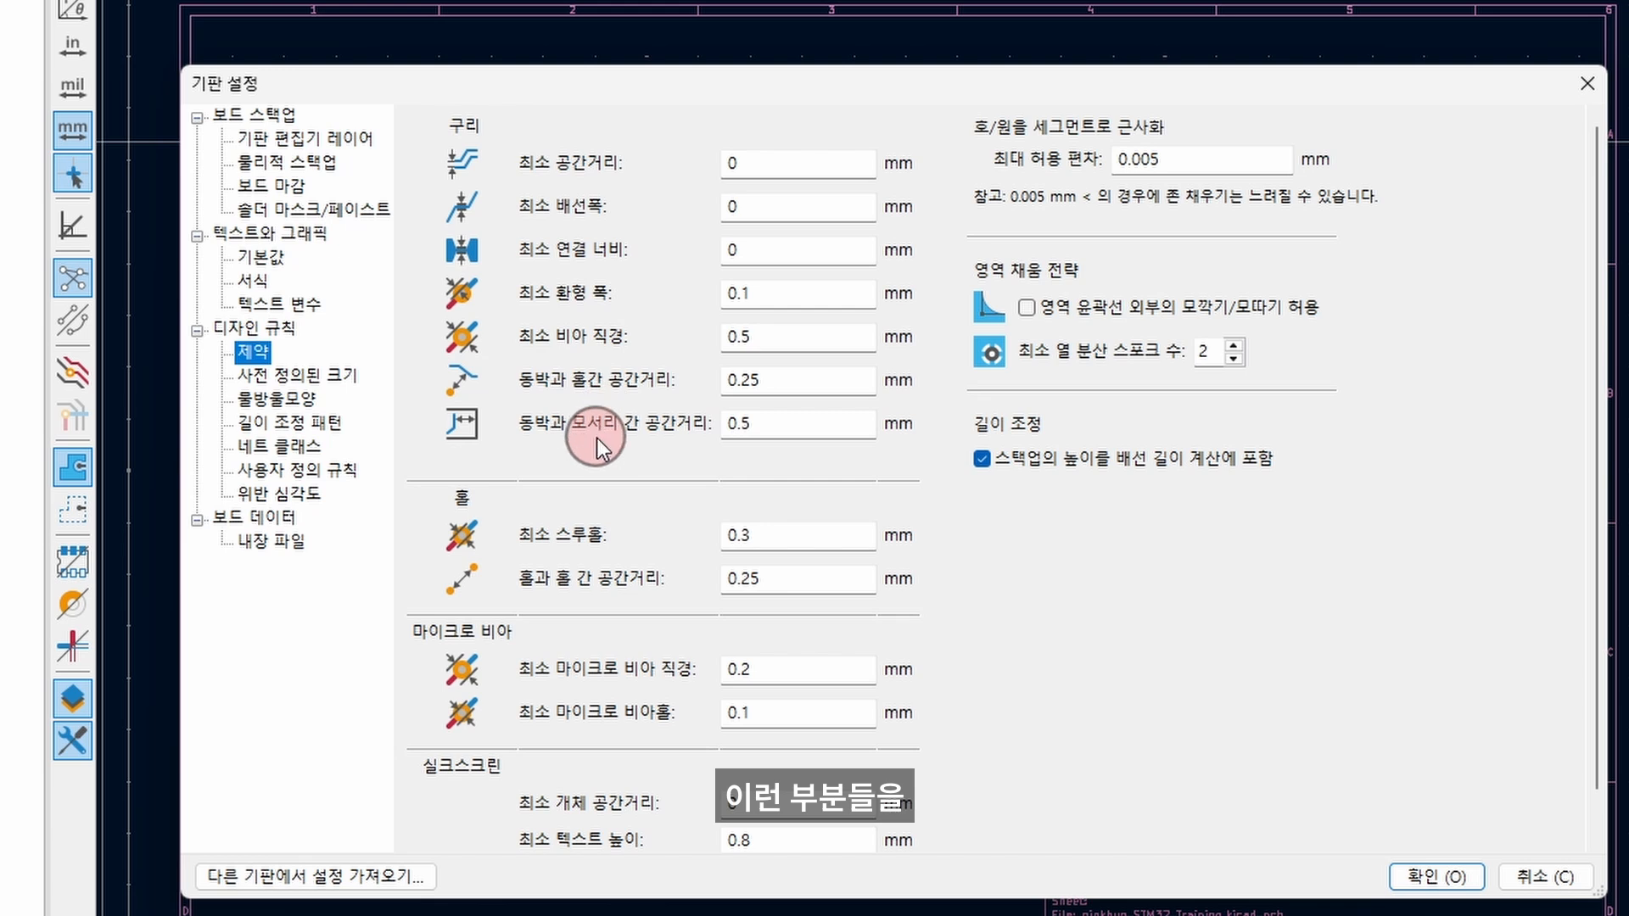
pyautogui.scroll(-1, 1291, 587)
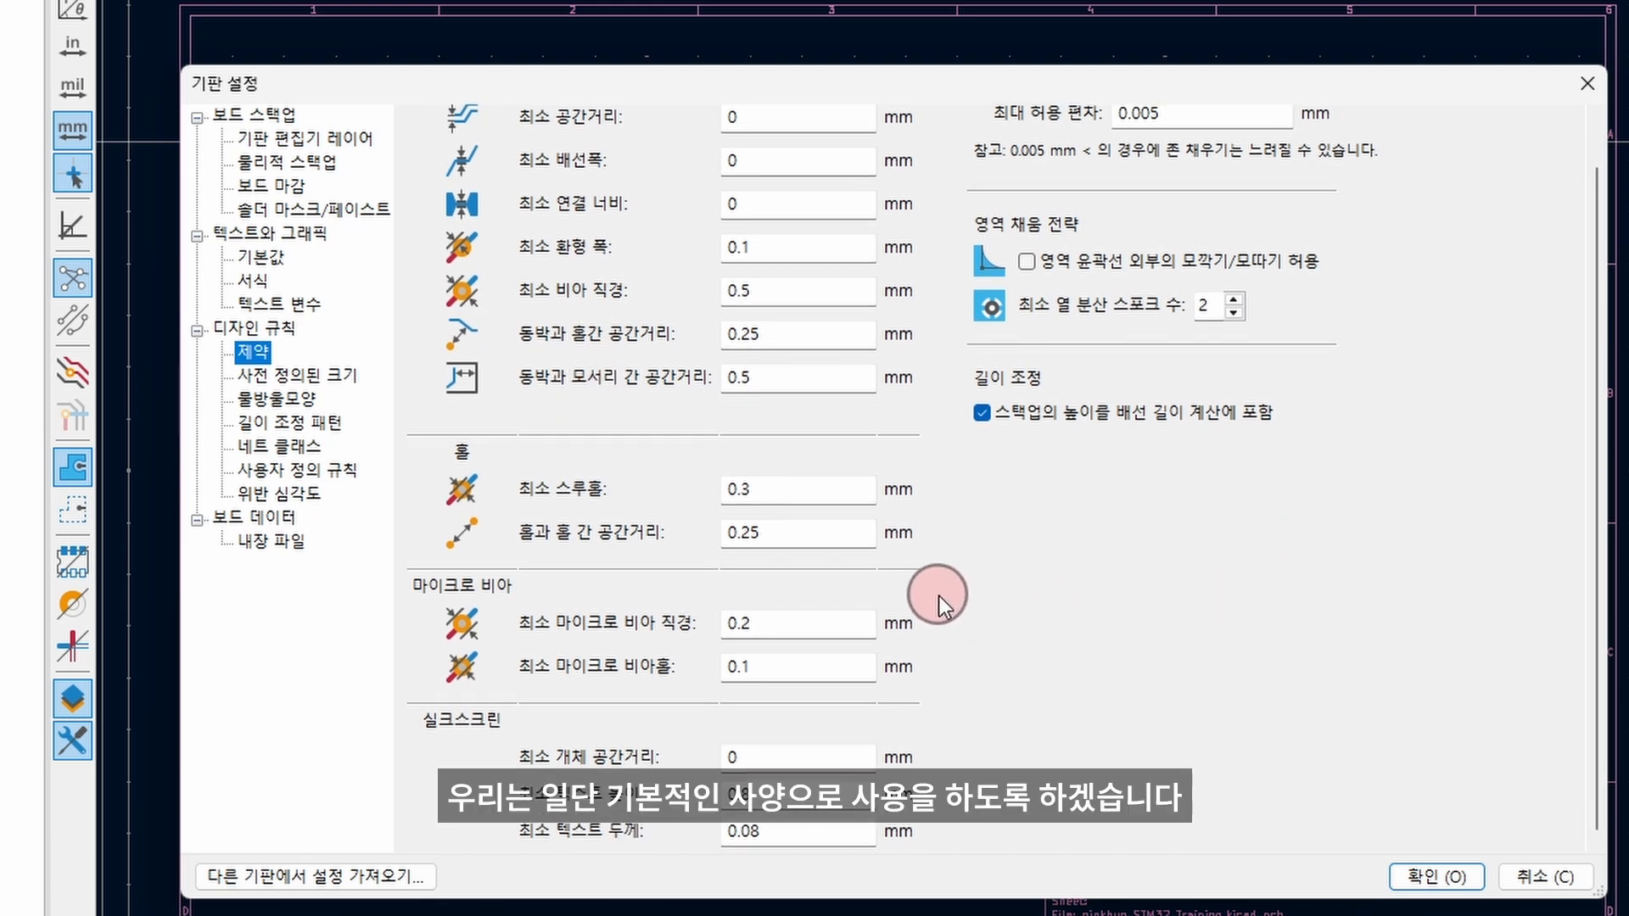
# - Add predefined track widths of 0.2, 0.3, 0.4 and 1 mm to the board's design rules
pyautogui.click(254, 375)
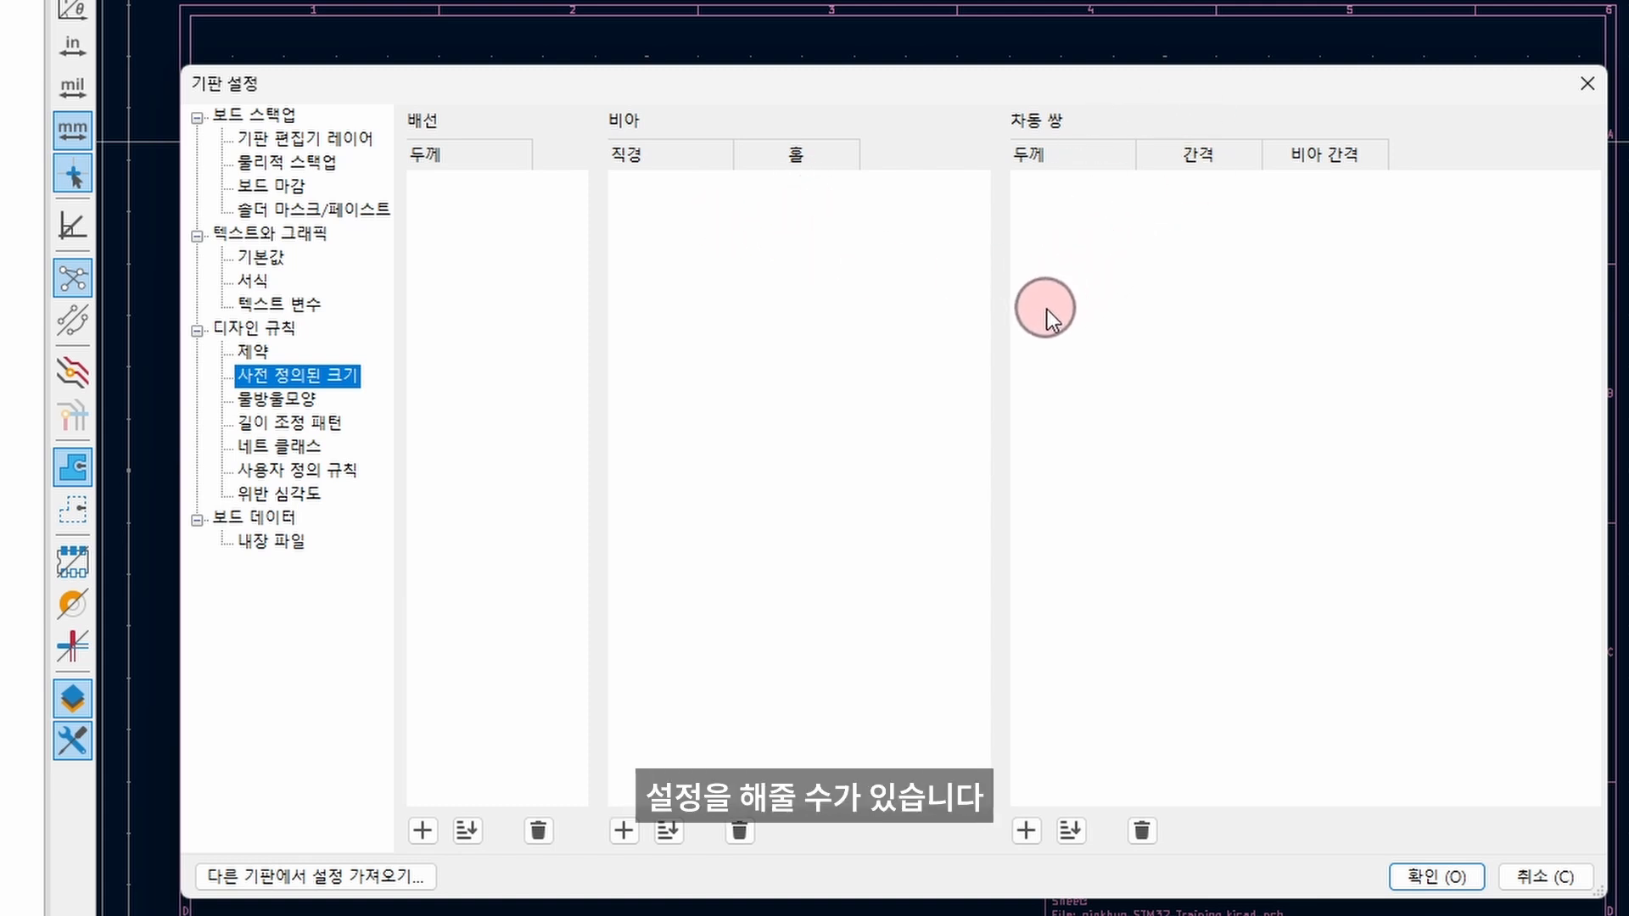
pyautogui.click(428, 838)
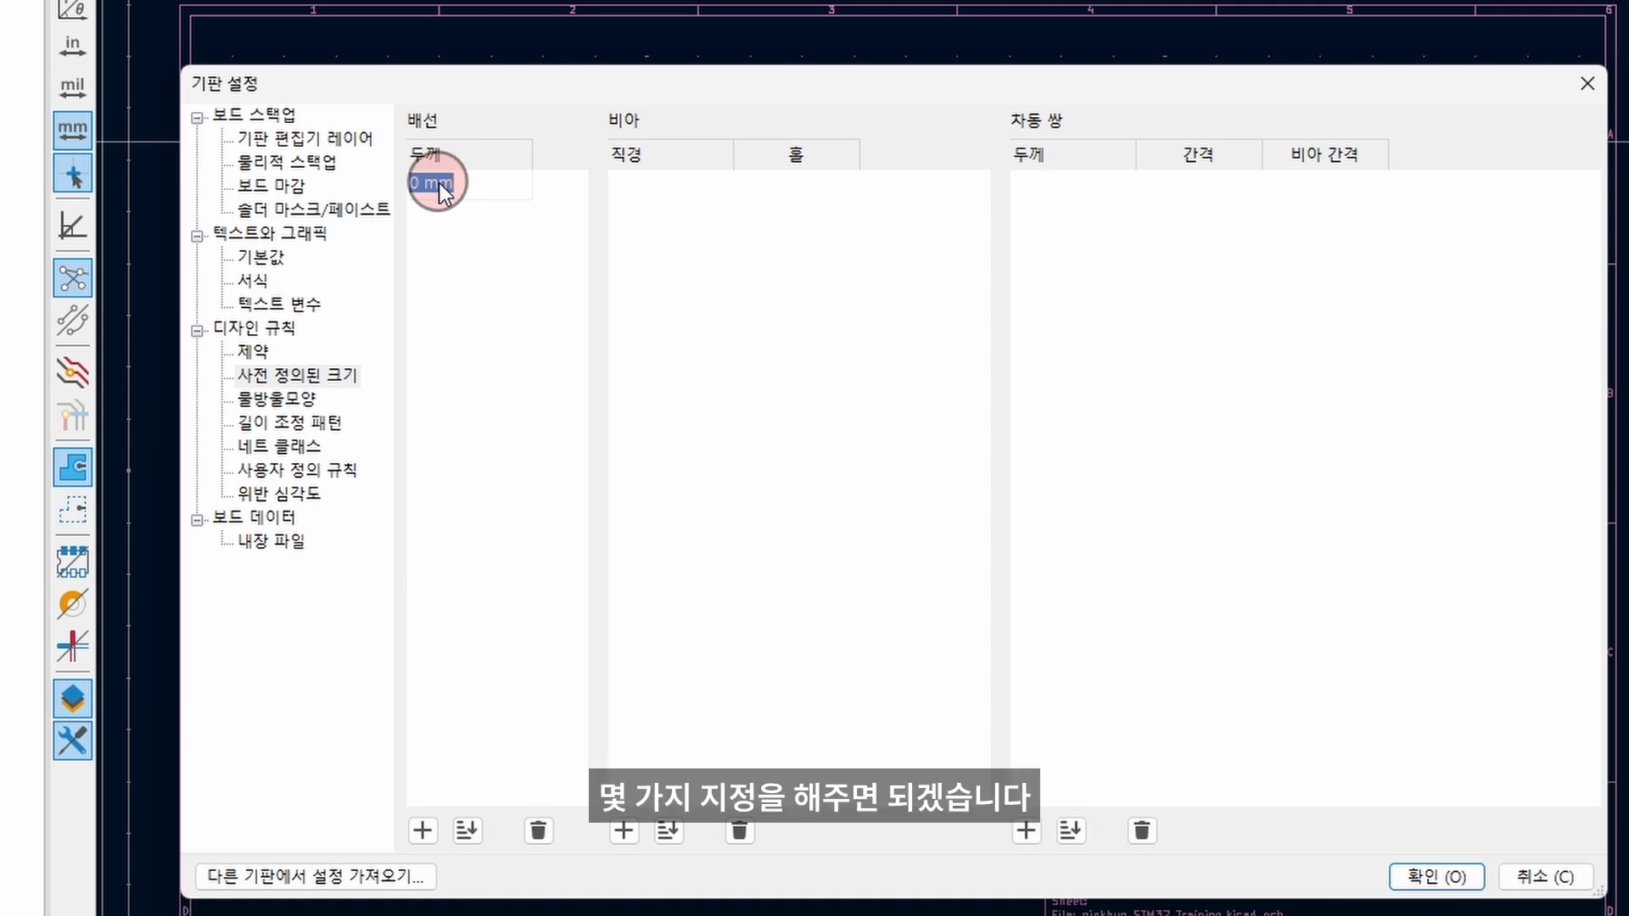
pyautogui.write('2')
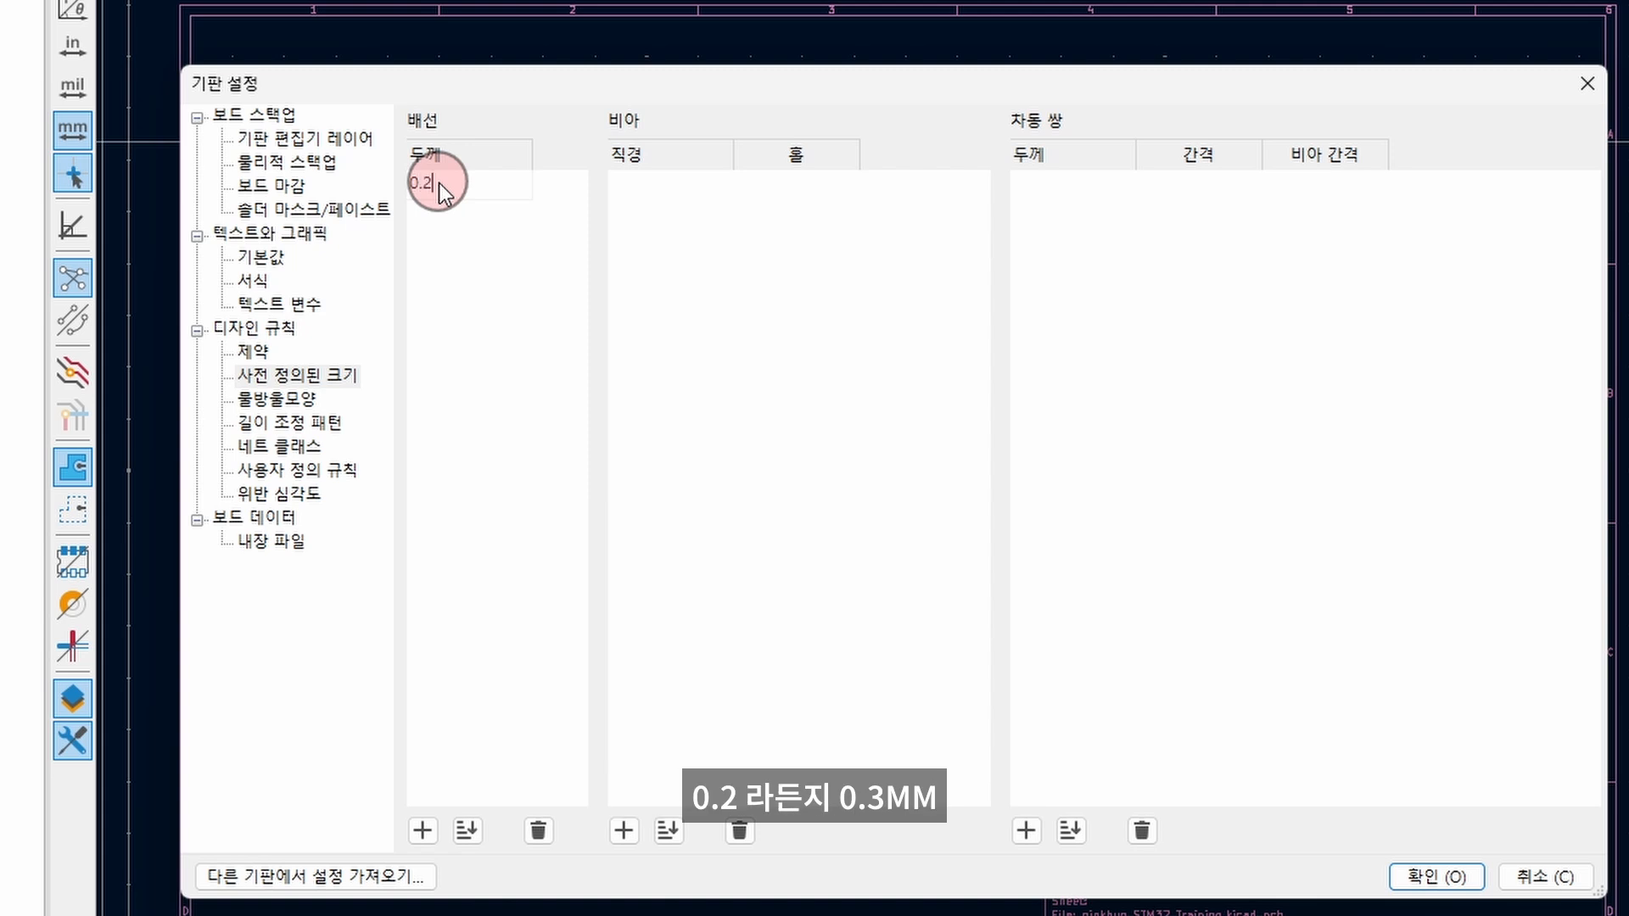
pyautogui.press('Return')
pyautogui.click(423, 830)
pyautogui.write('0.3')
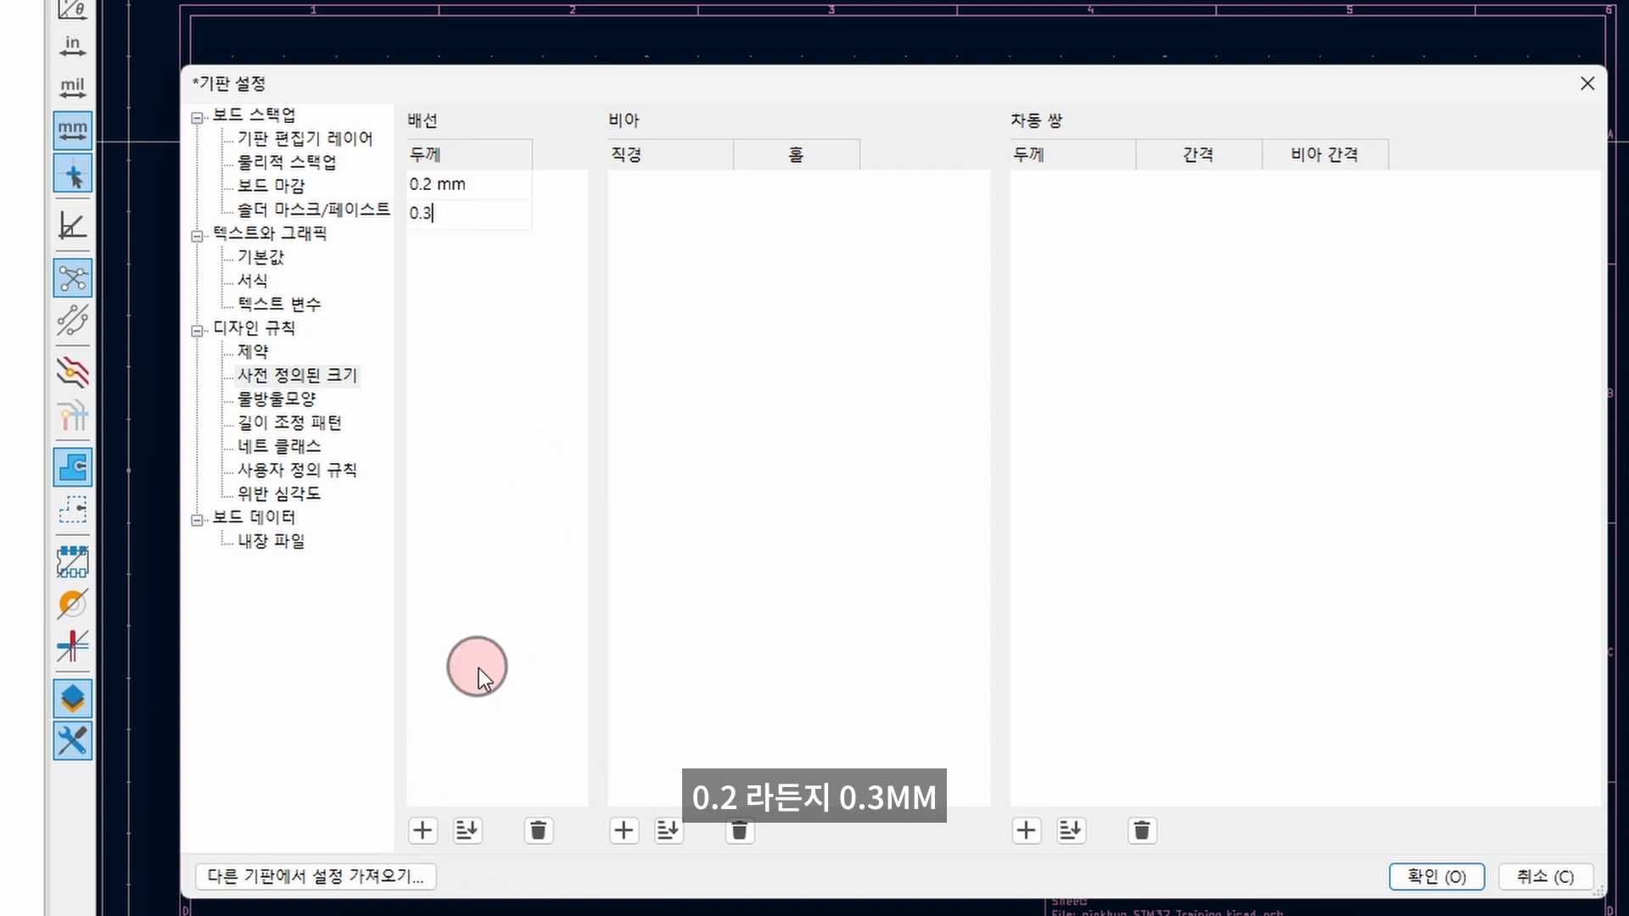
pyautogui.press('Return')
pyautogui.click(424, 830)
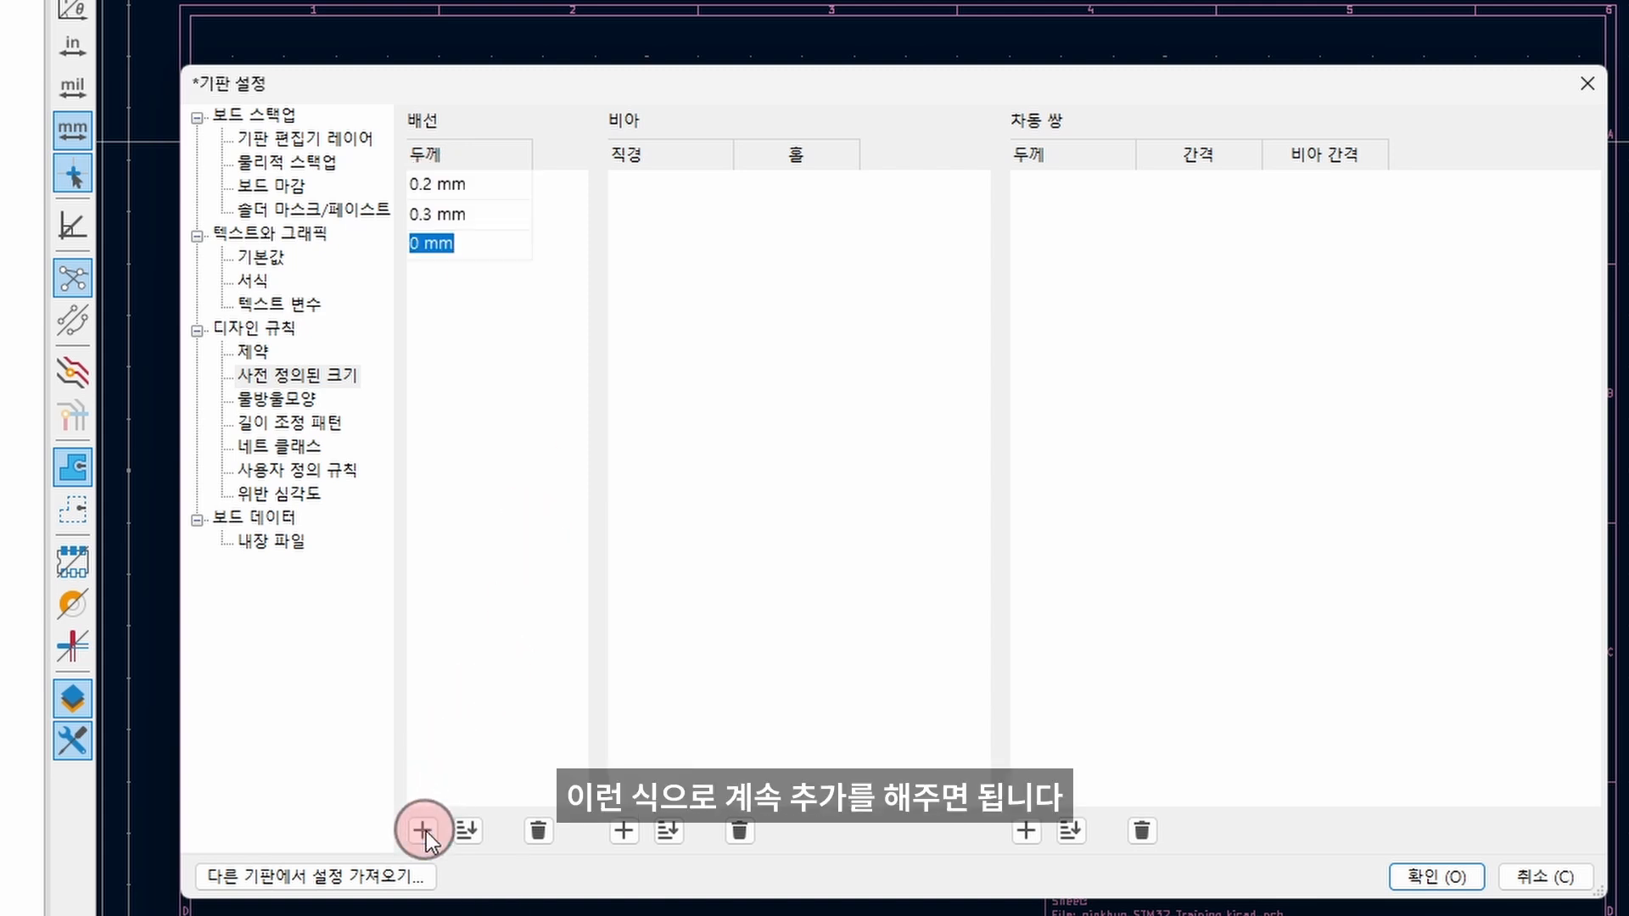
pyautogui.write('0.4')
pyautogui.press('Return')
pyautogui.click(422, 830)
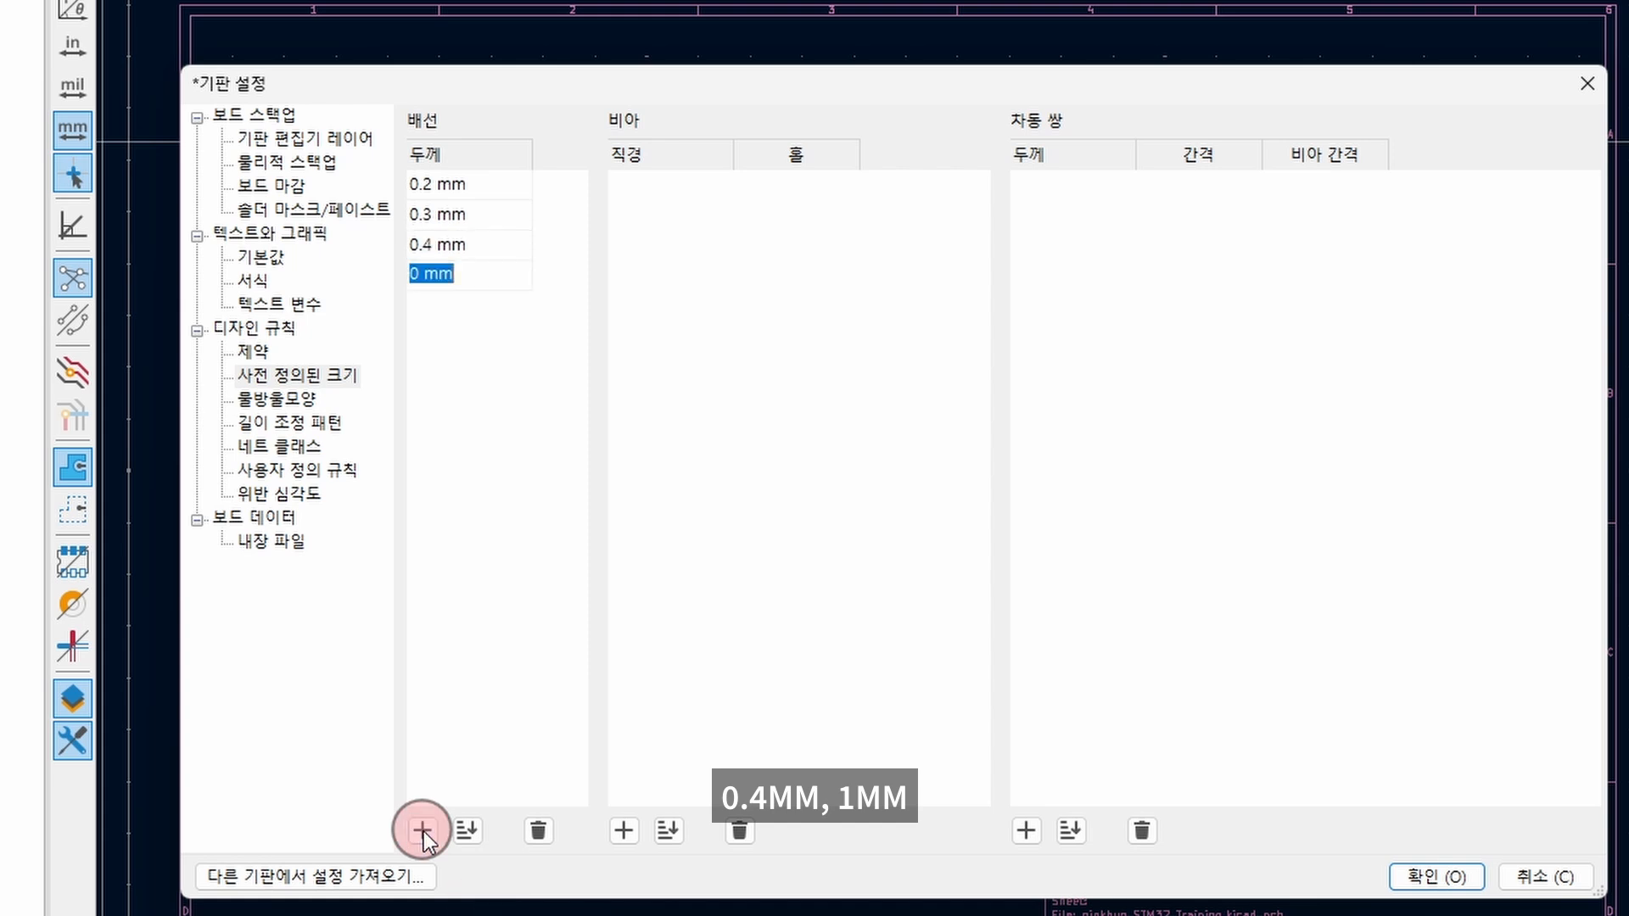
pyautogui.write('1')
pyautogui.press('Return')
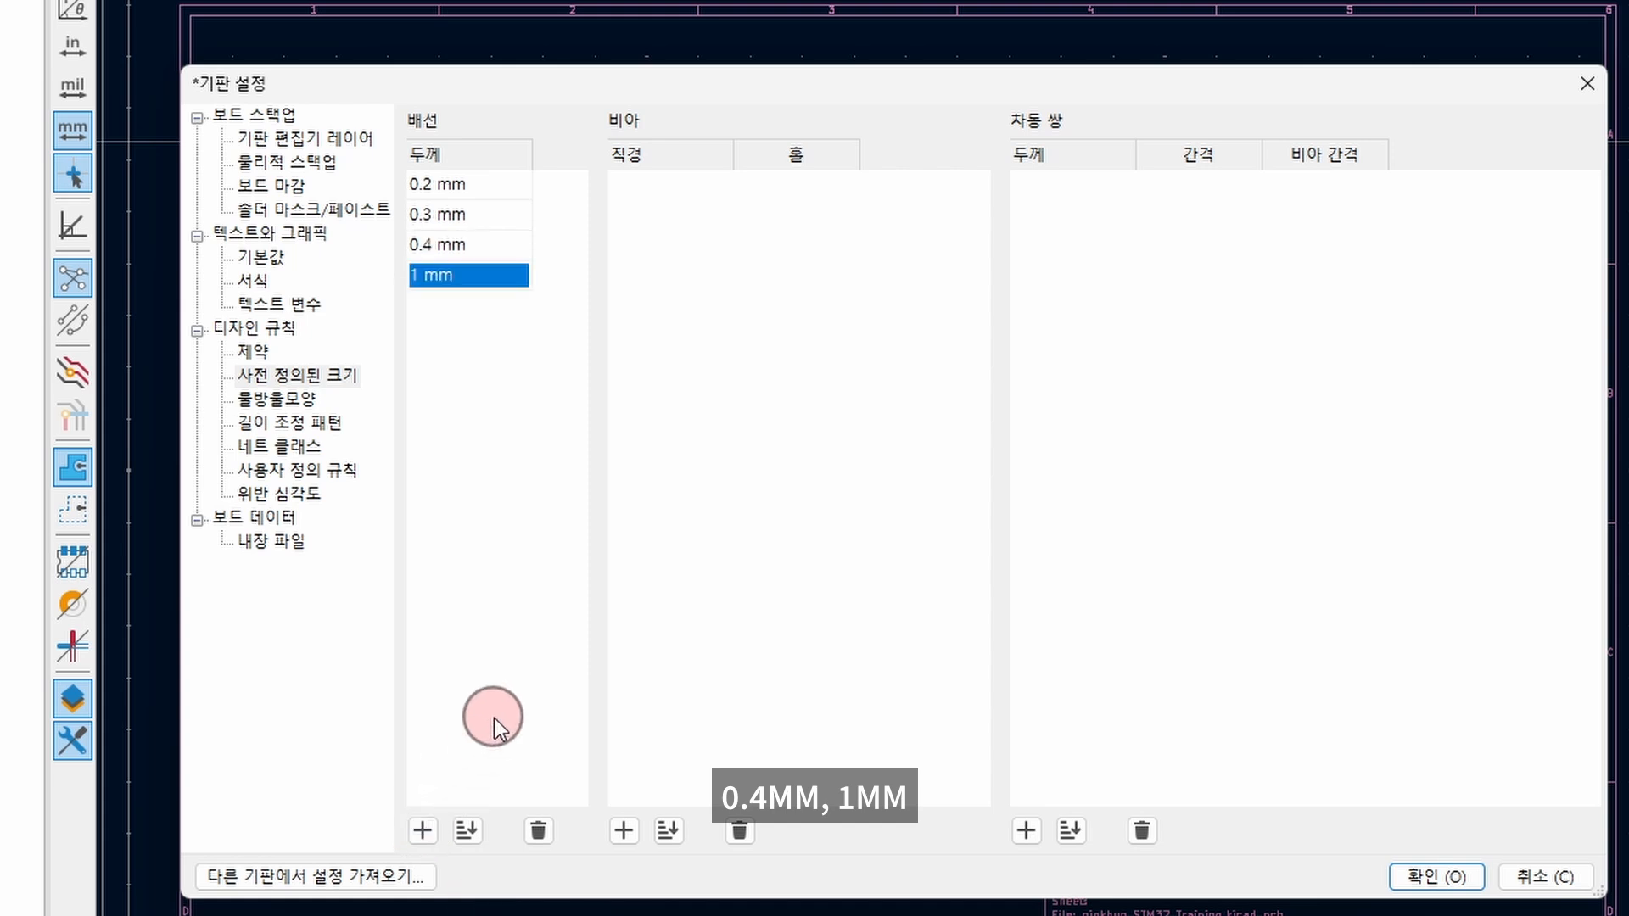
# - Add two predefined via sizes: 0.6 mm diameter with a 0.3 mm hole, and 1 mm diameter with a 0.6 mm hole
pyautogui.click(623, 831)
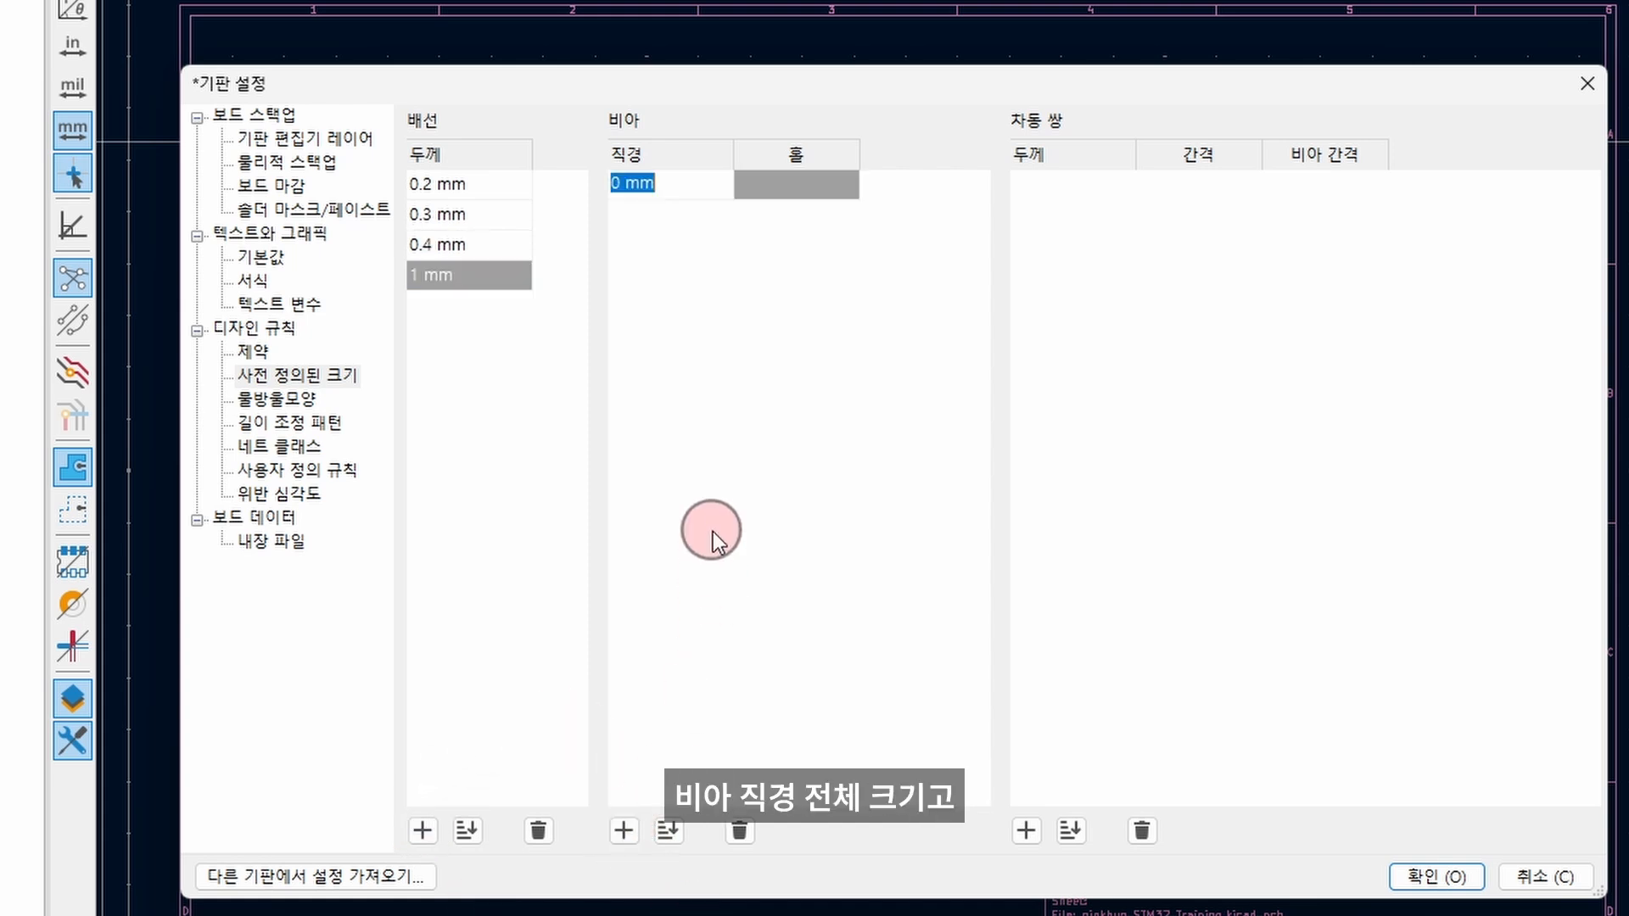
pyautogui.write('0.6')
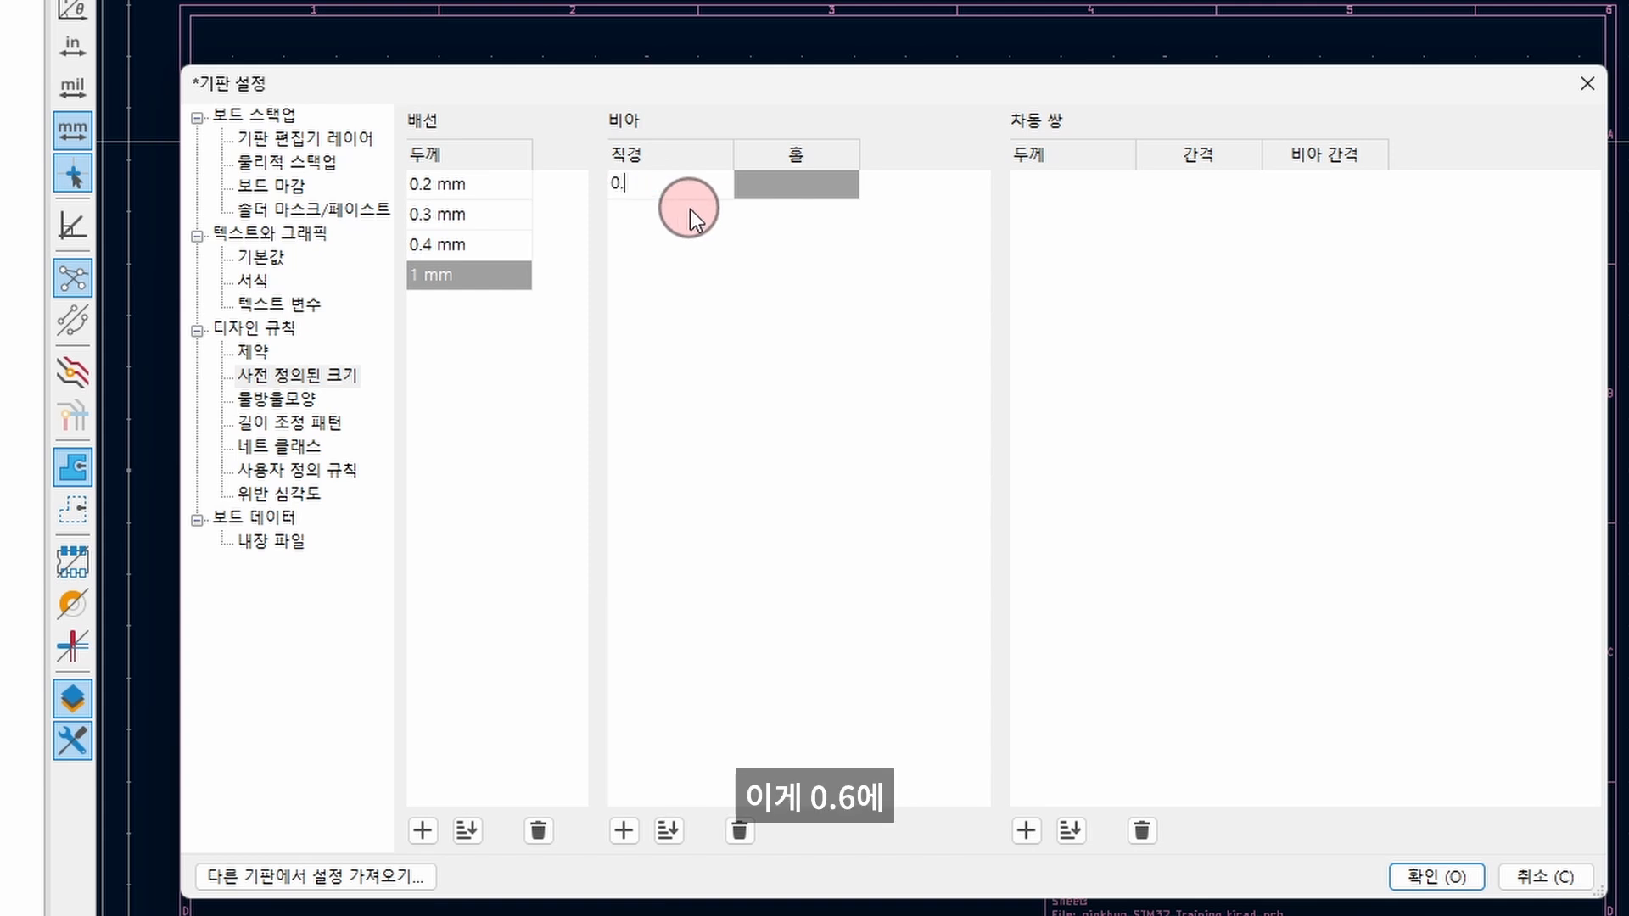
pyautogui.click(774, 190)
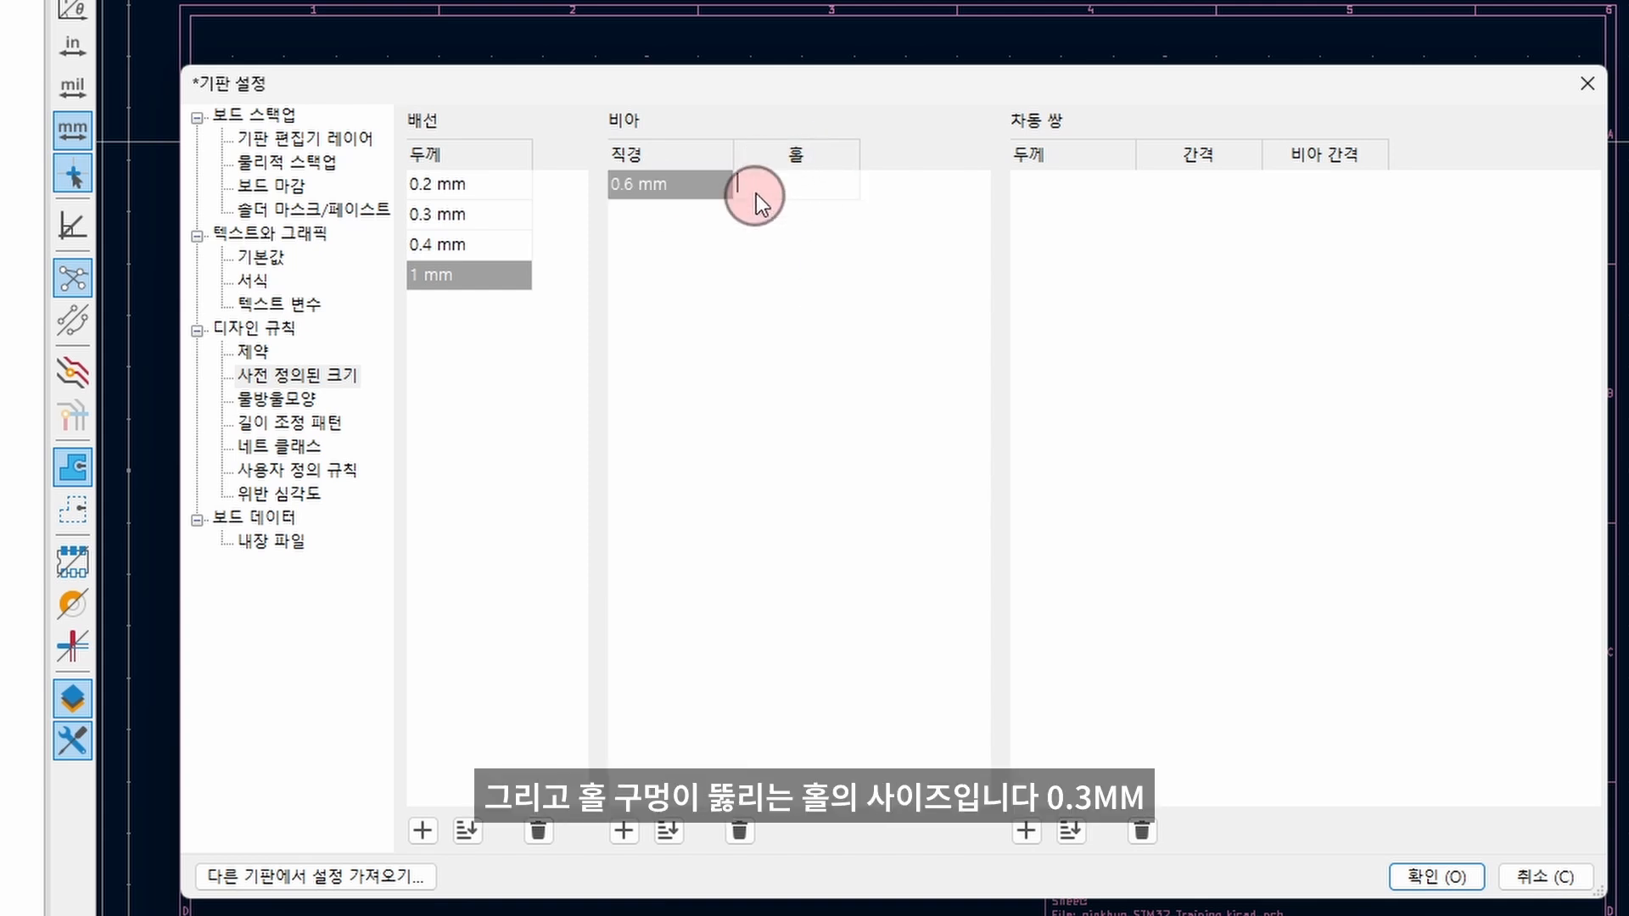
pyautogui.write('0.3')
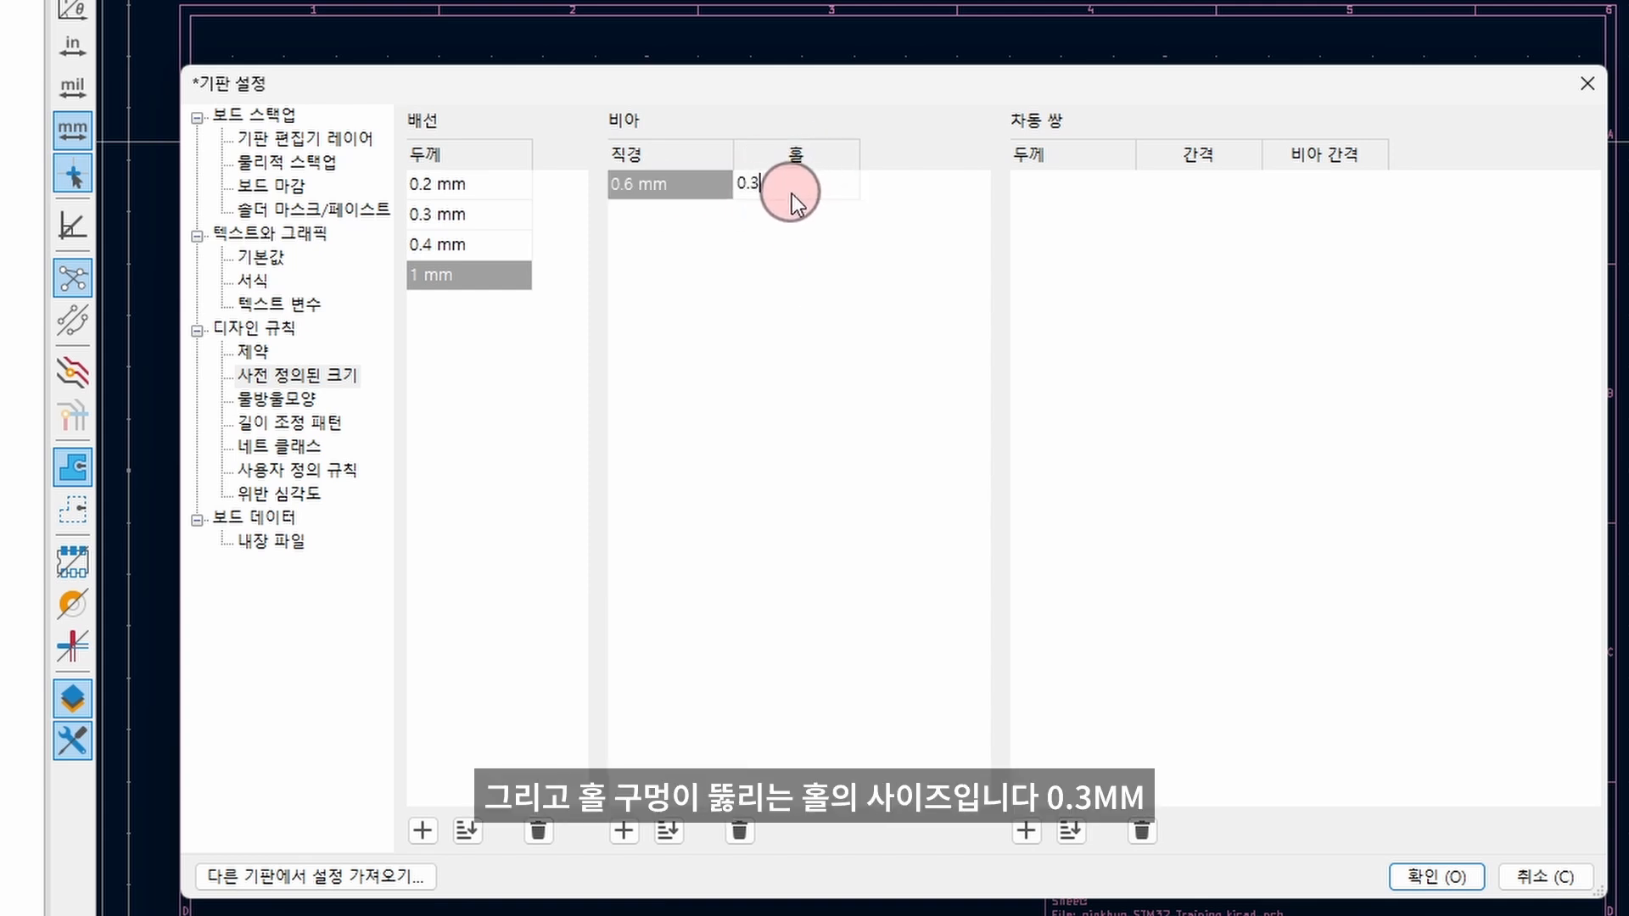
pyautogui.click(756, 305)
pyautogui.click(625, 830)
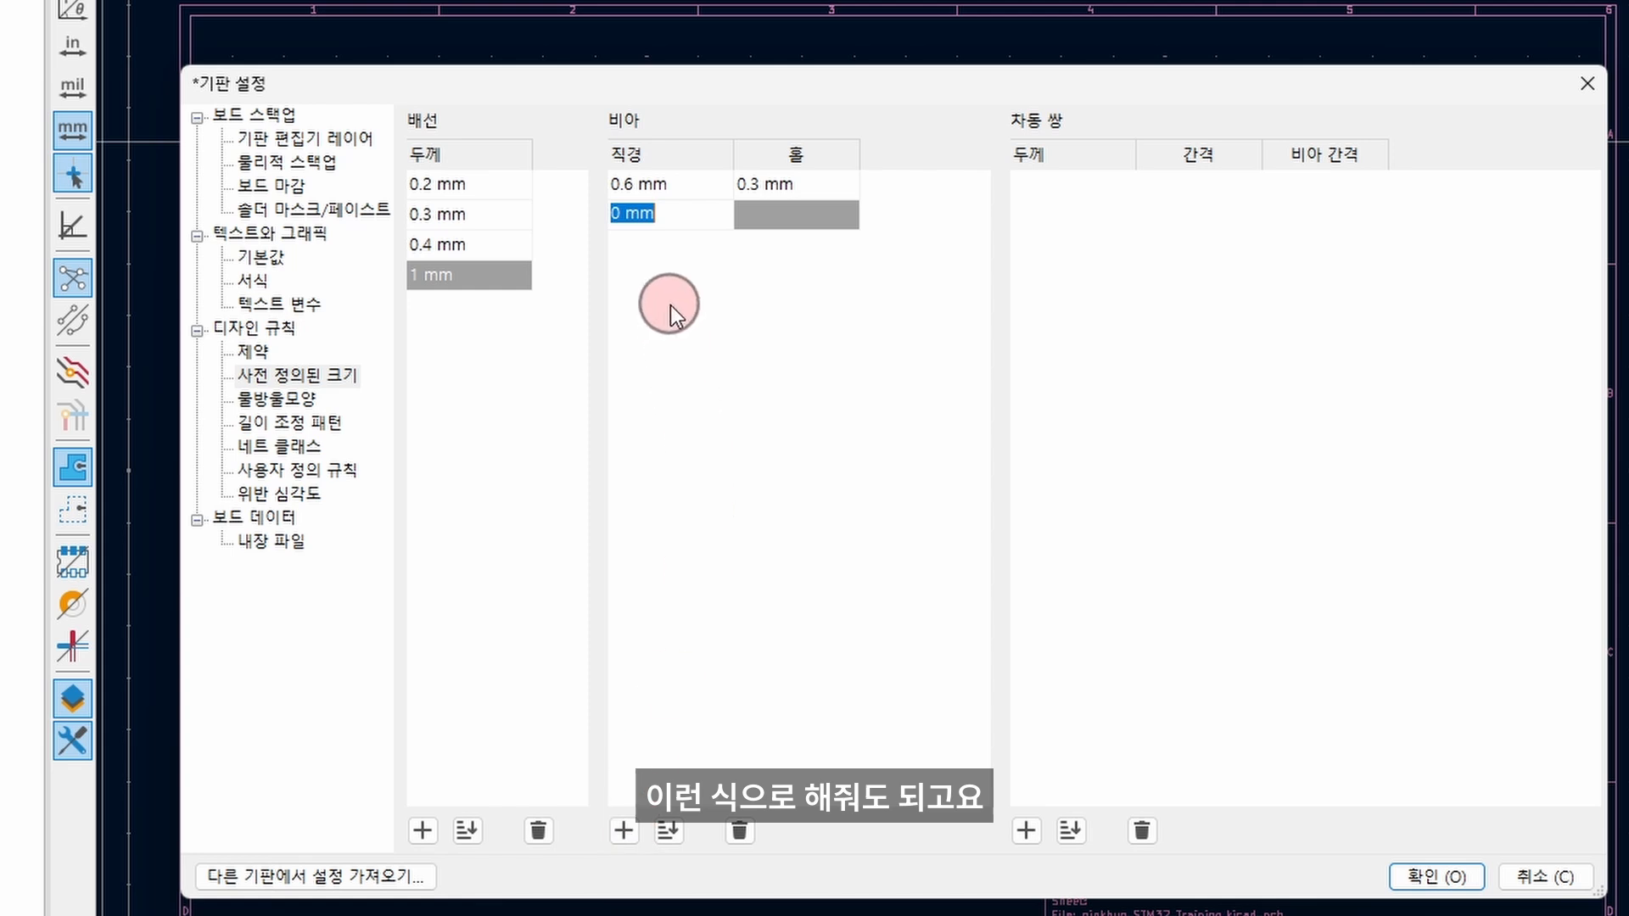
pyautogui.write('1')
pyautogui.click(763, 219)
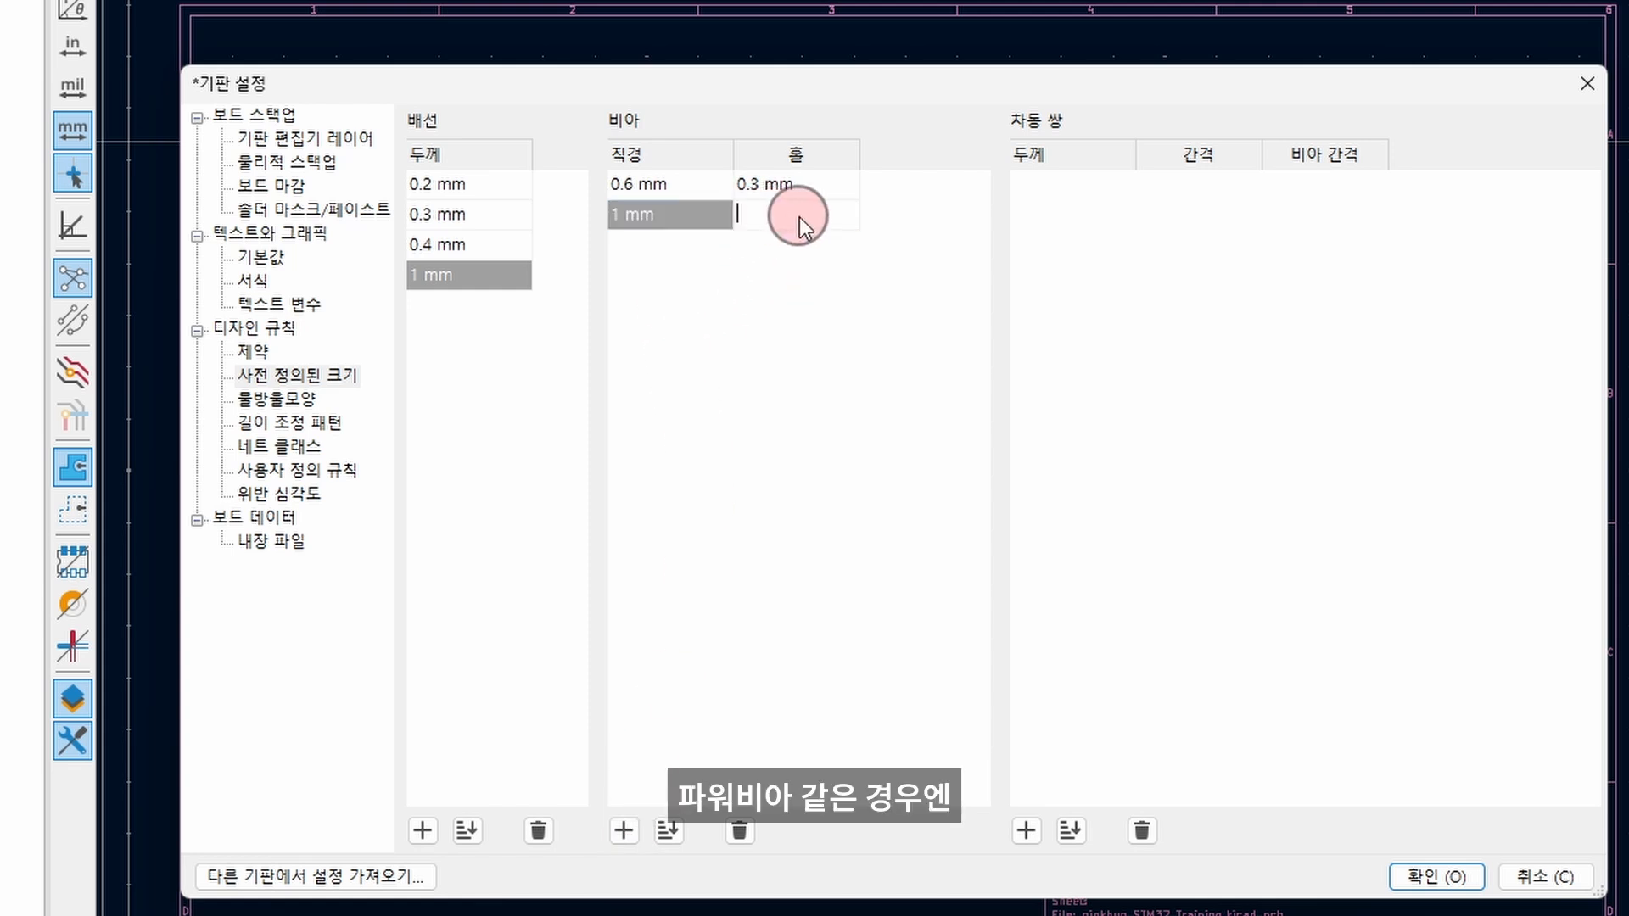
pyautogui.write('0.6')
pyautogui.press('Return')
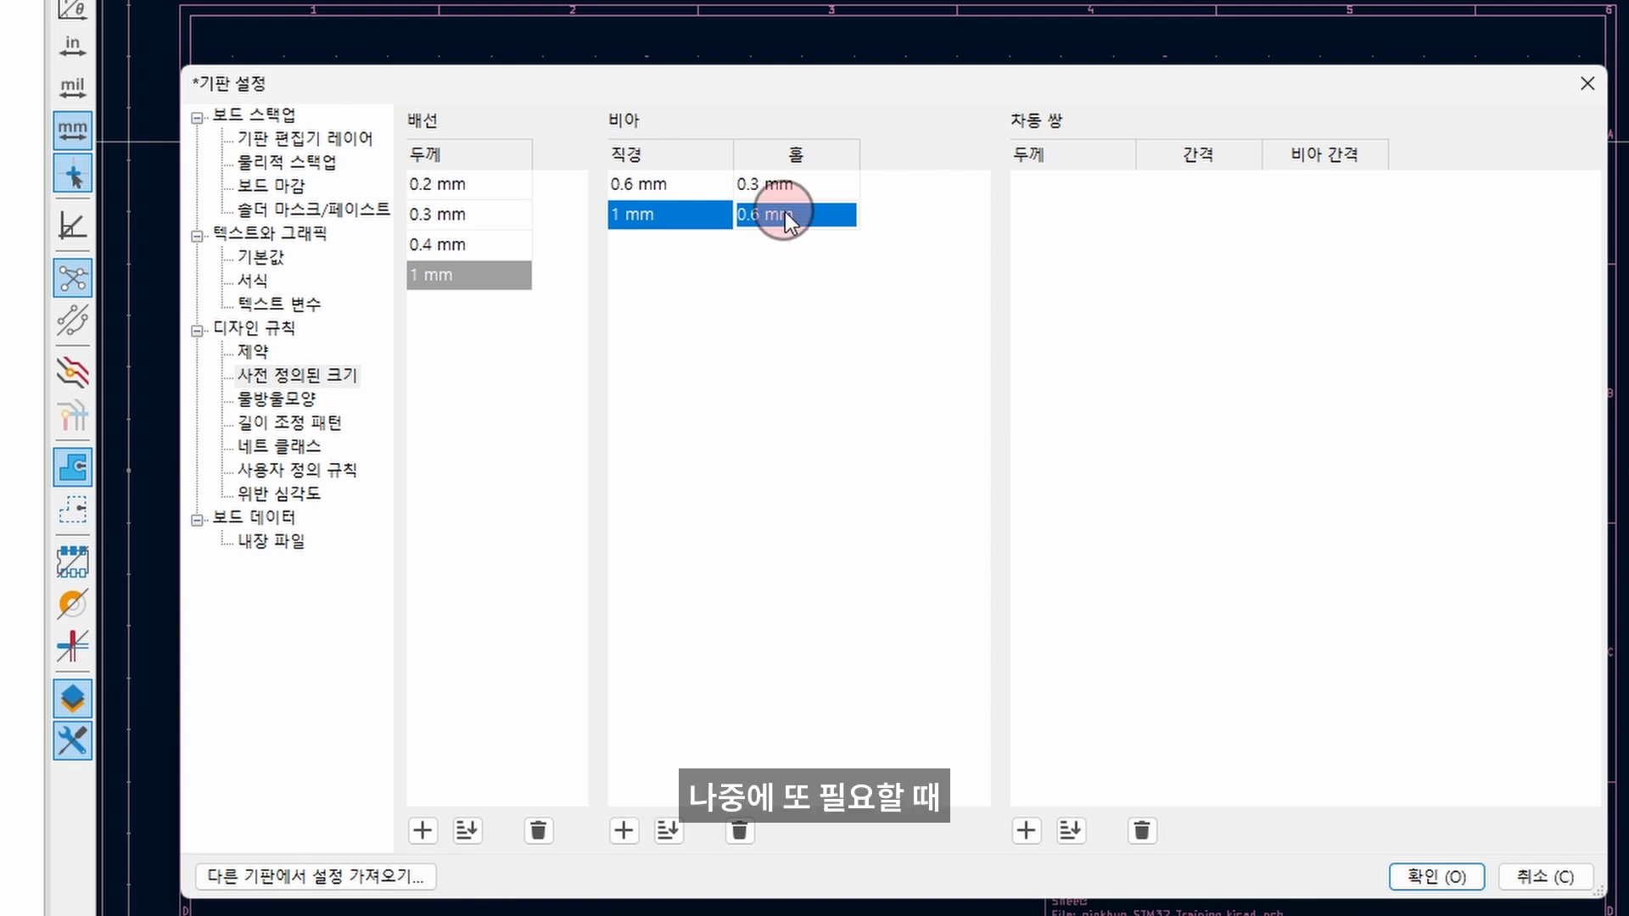
# - Review the Default and USB_90_Ohm net classes, custom rules and violation severities, and apply the board setup
pyautogui.click(297, 452)
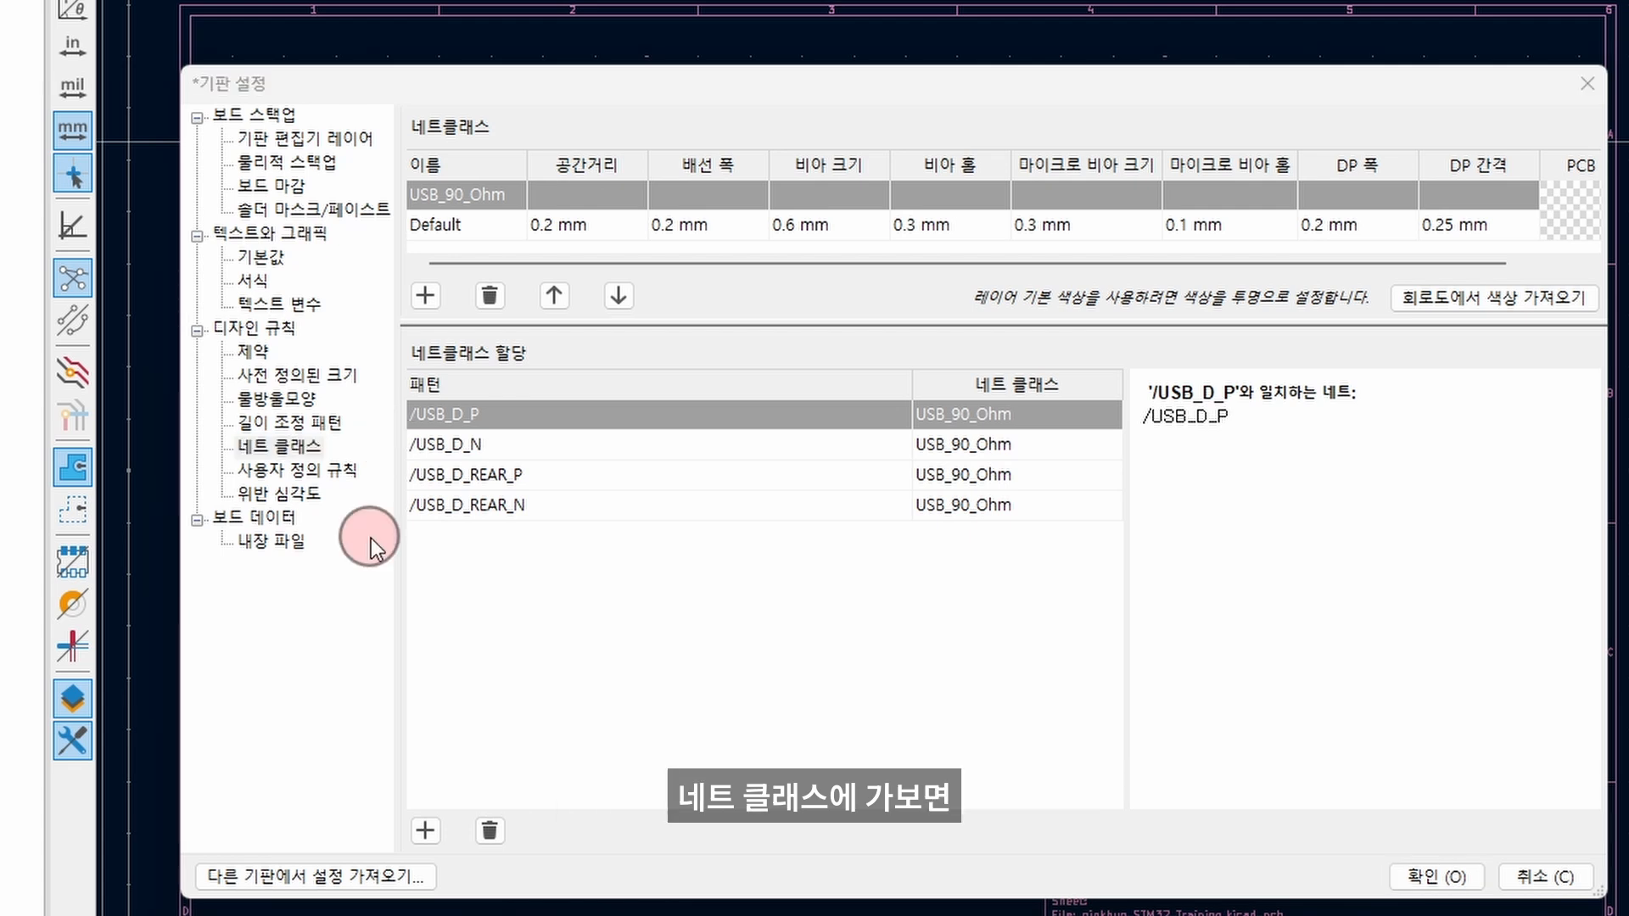
pyautogui.click(459, 226)
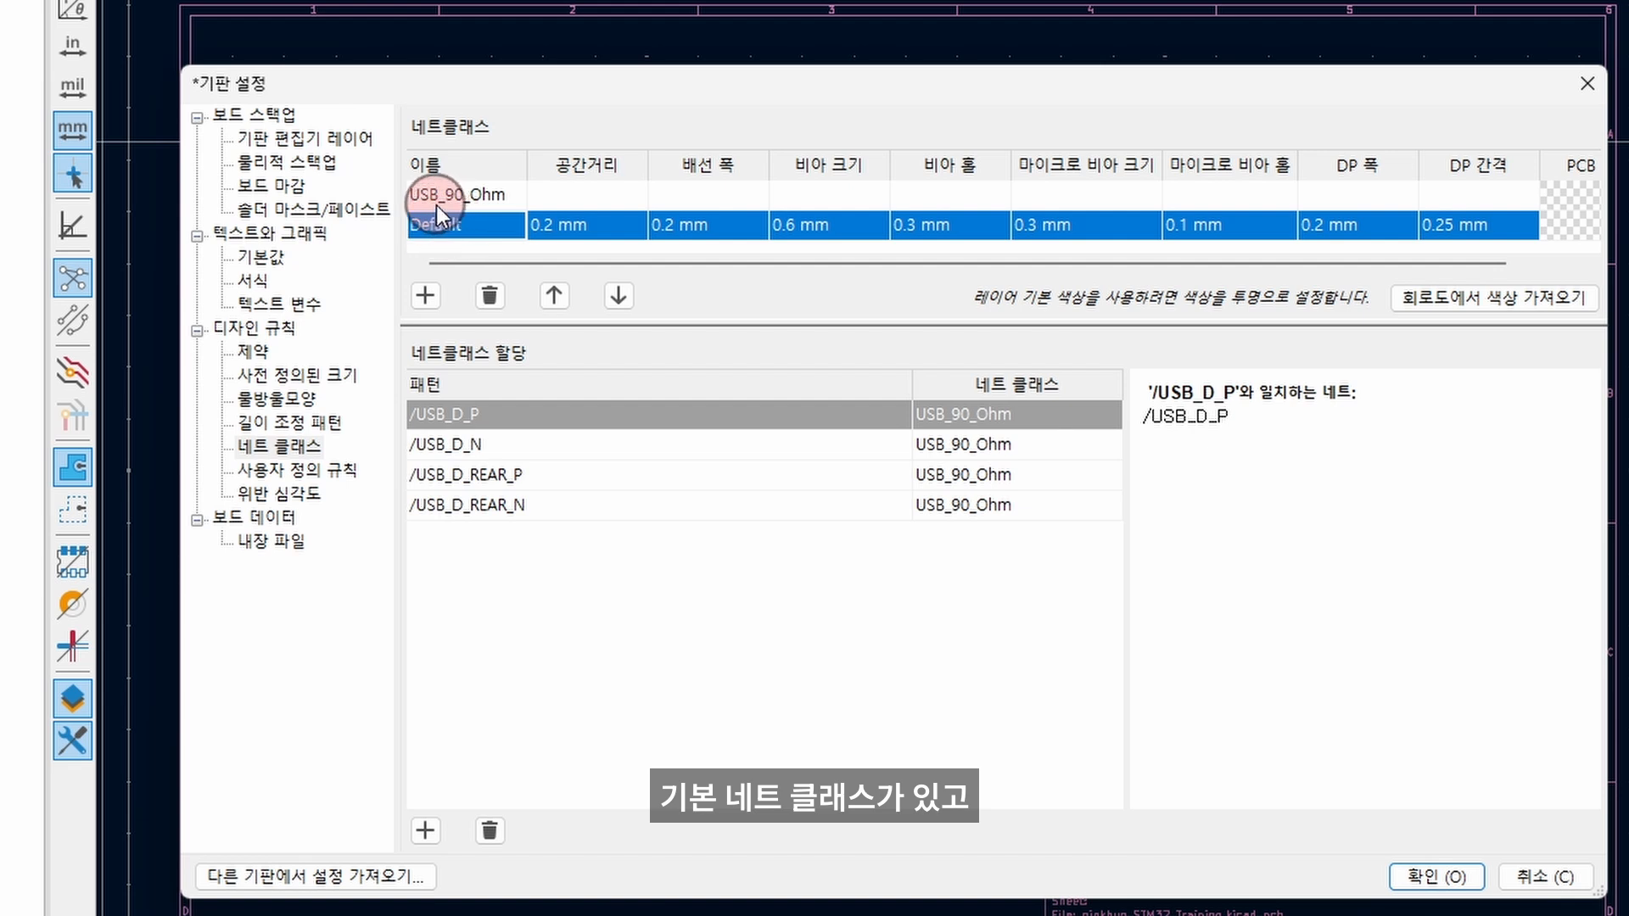
pyautogui.click(434, 202)
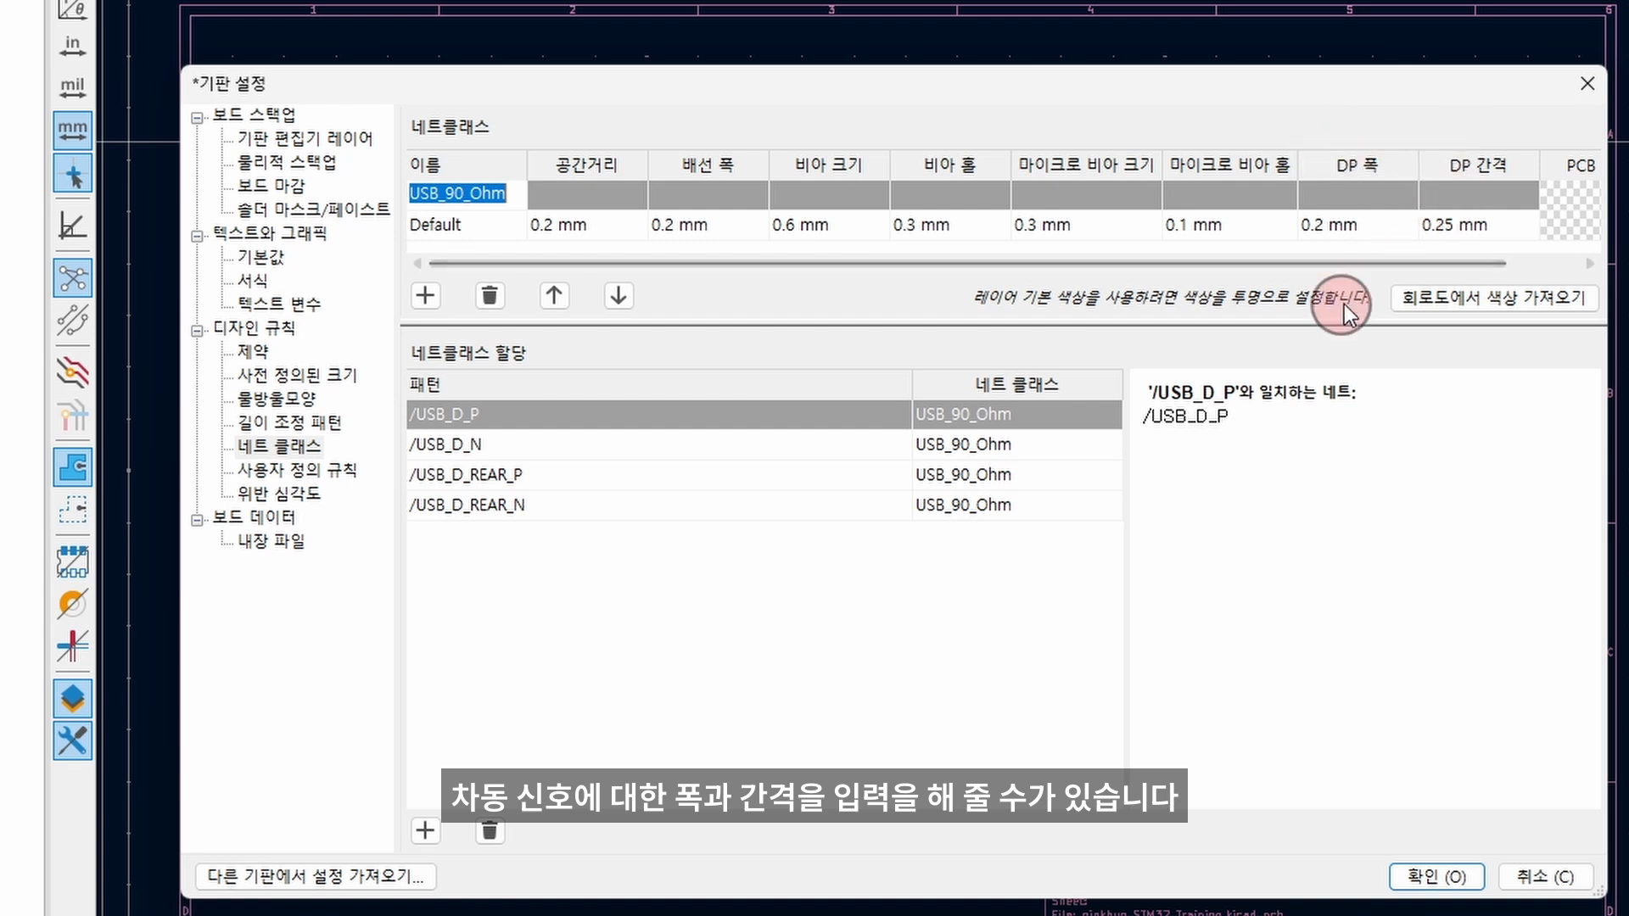
pyautogui.click(298, 475)
pyautogui.click(281, 495)
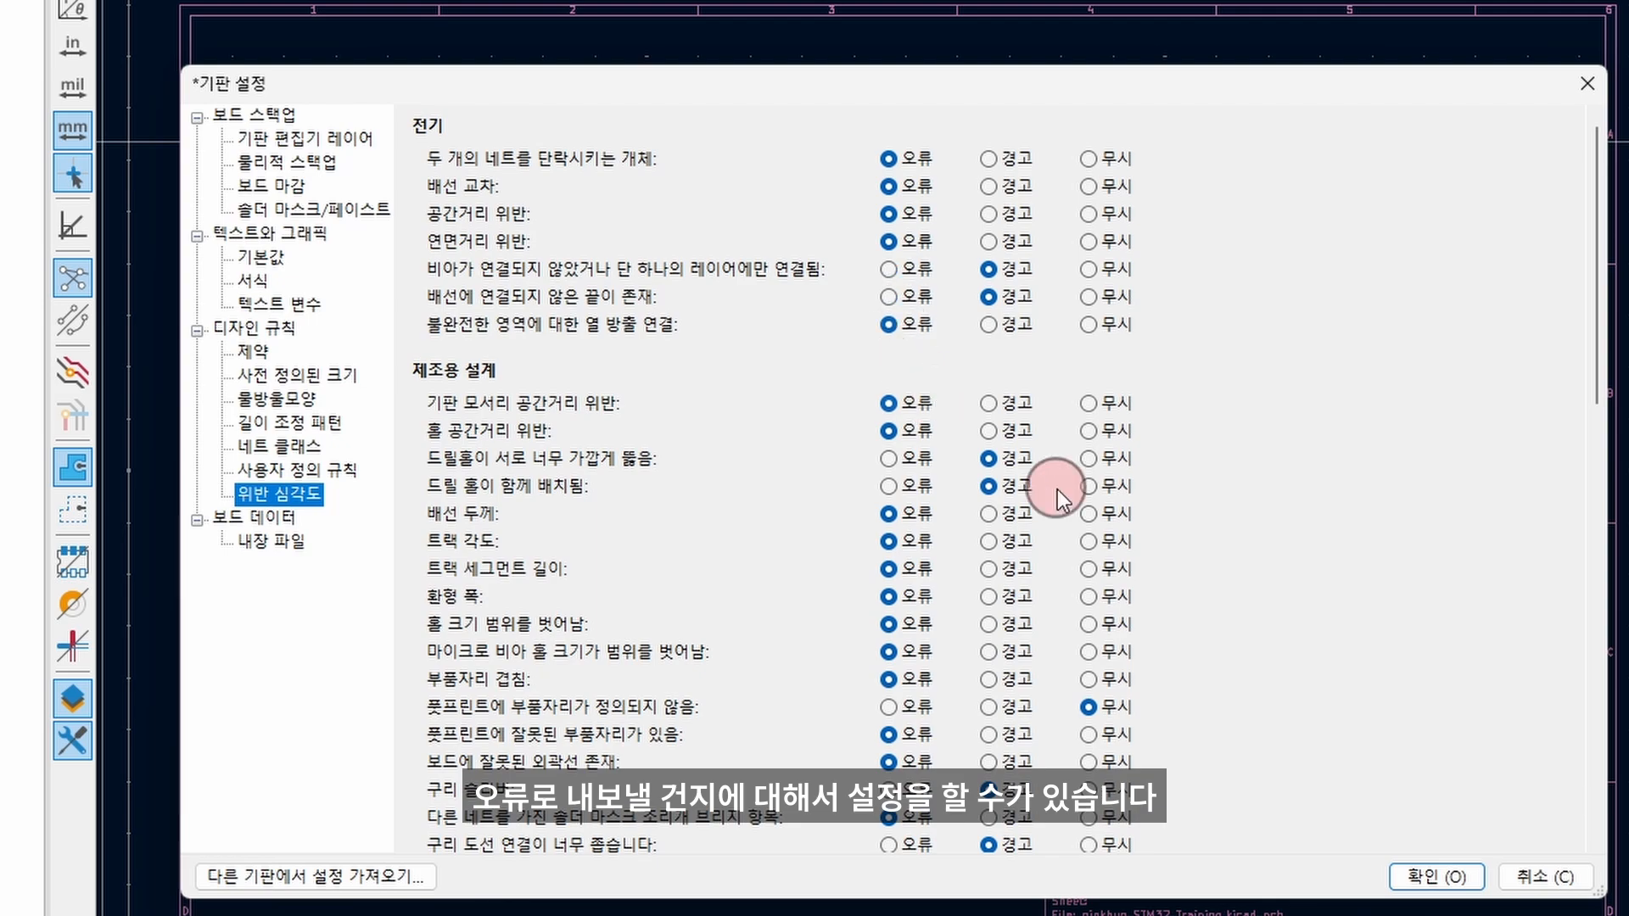
pyautogui.click(1436, 876)
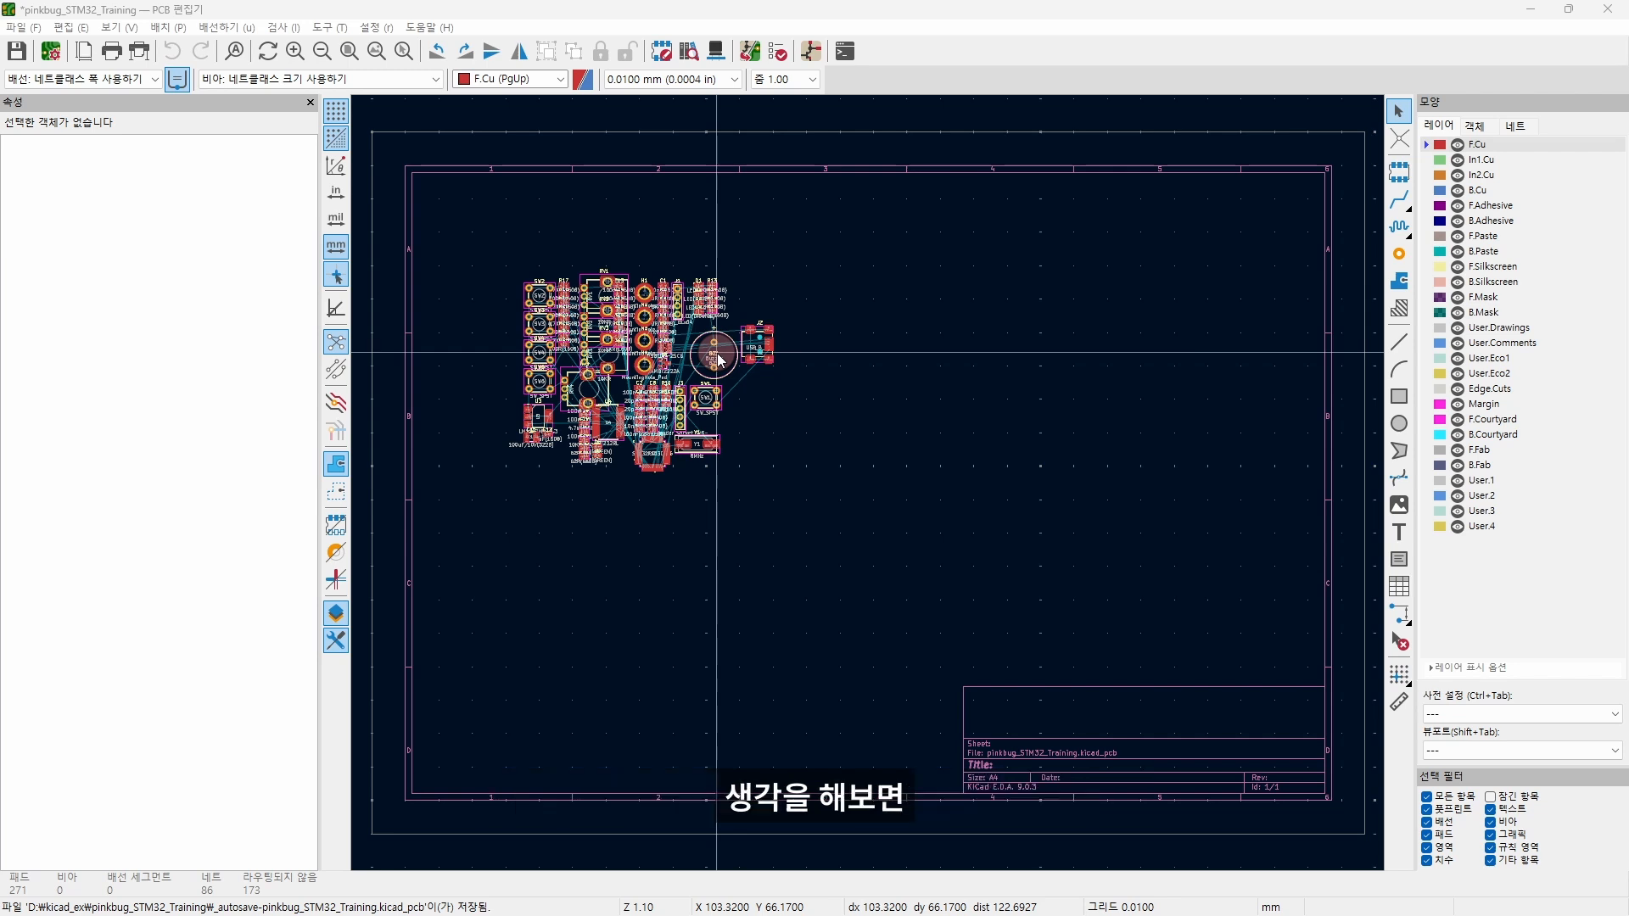
pyautogui.scroll(2, 778, 343)
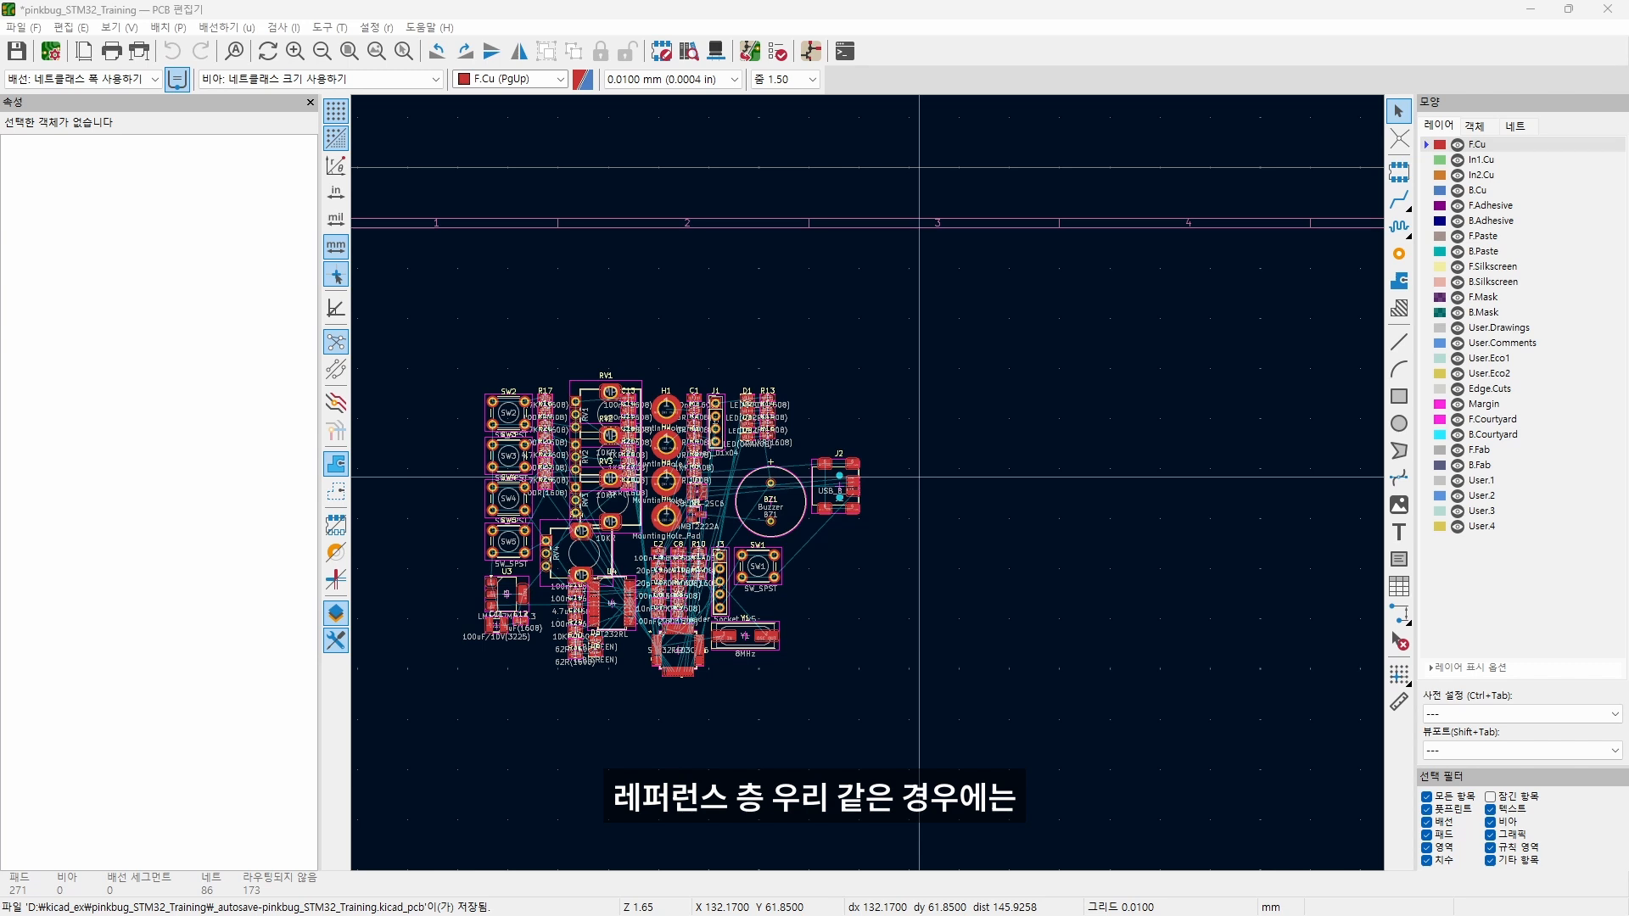
pyautogui.click(1478, 146)
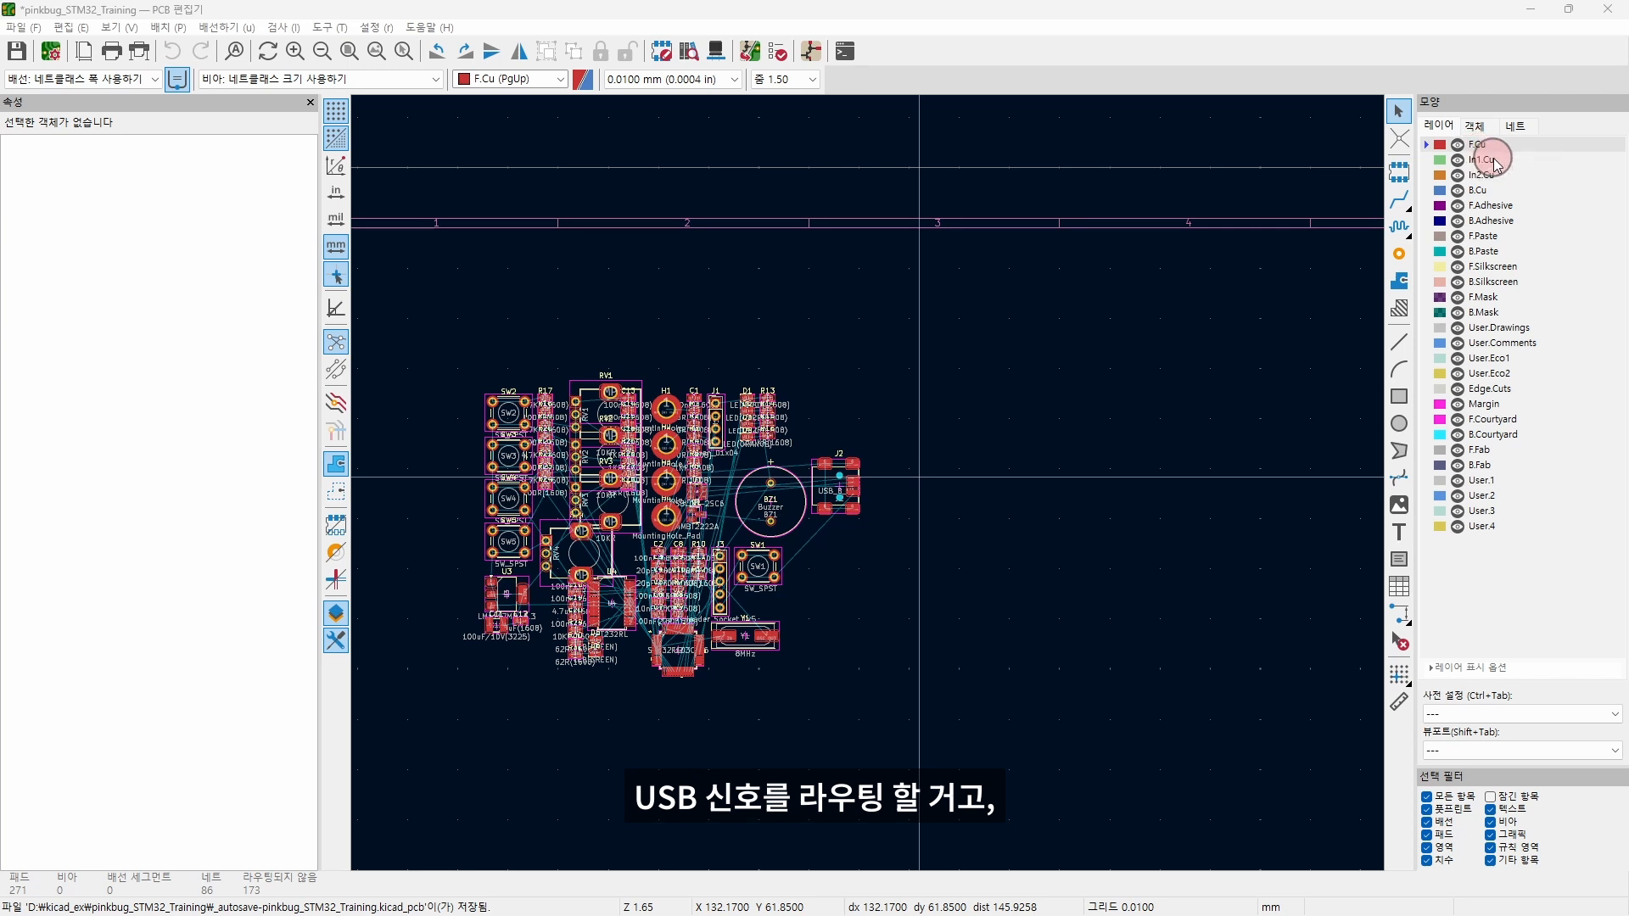
pyautogui.click(1492, 161)
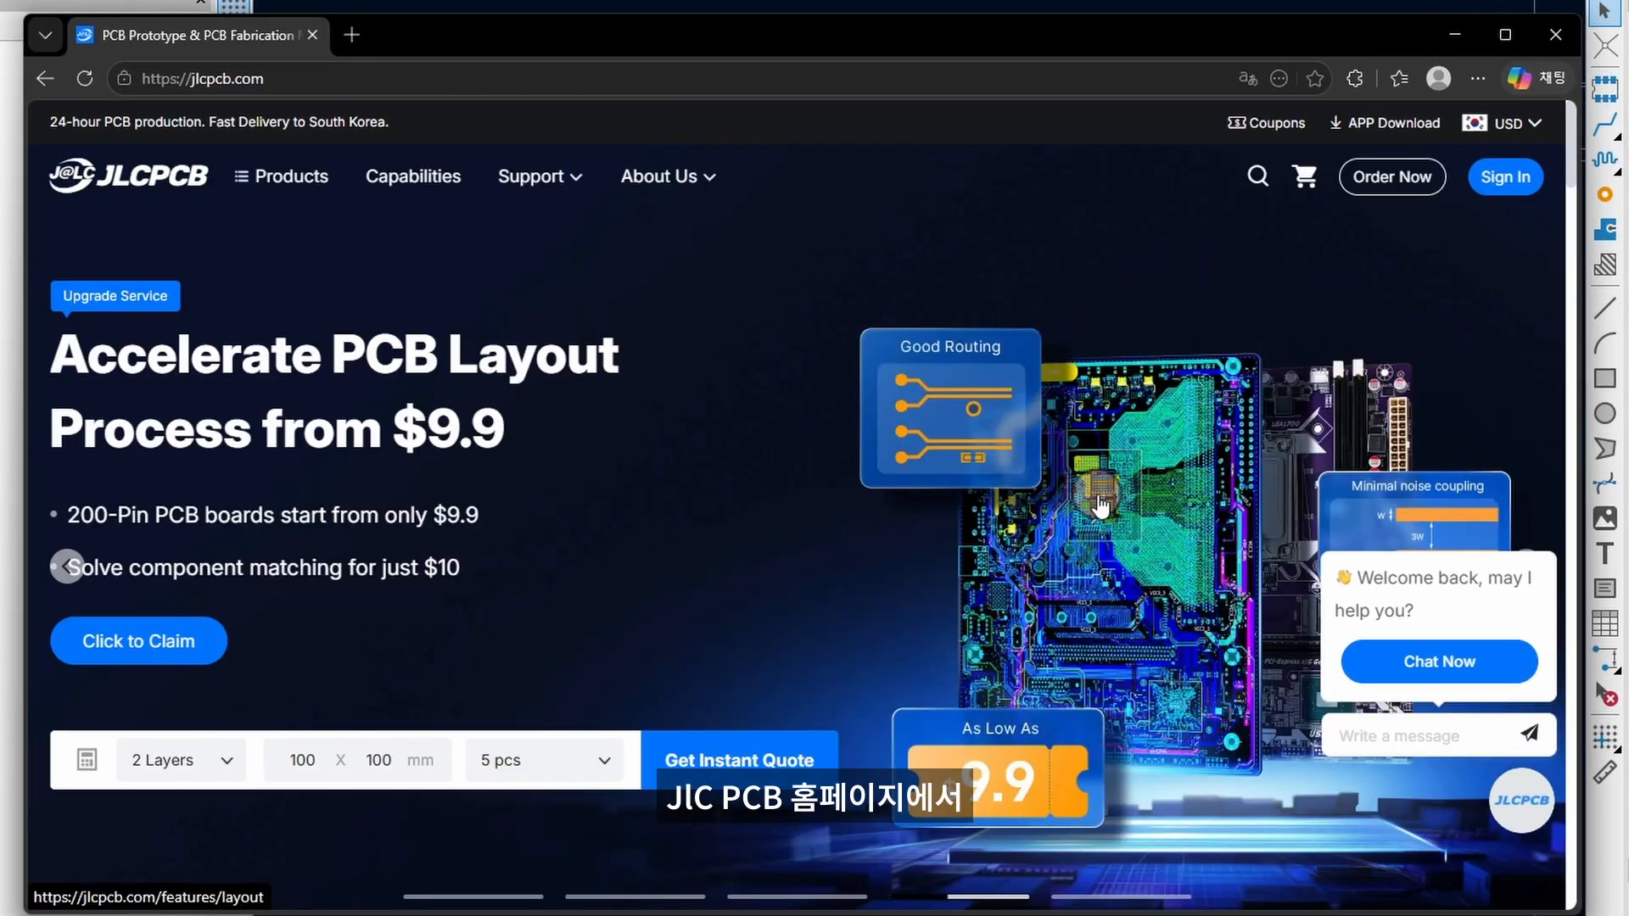
# - Switch to the JLCPCB website in the browser, open its Impedance Calculator and dismiss the translation offer
pyautogui.moveTo(258, 176)
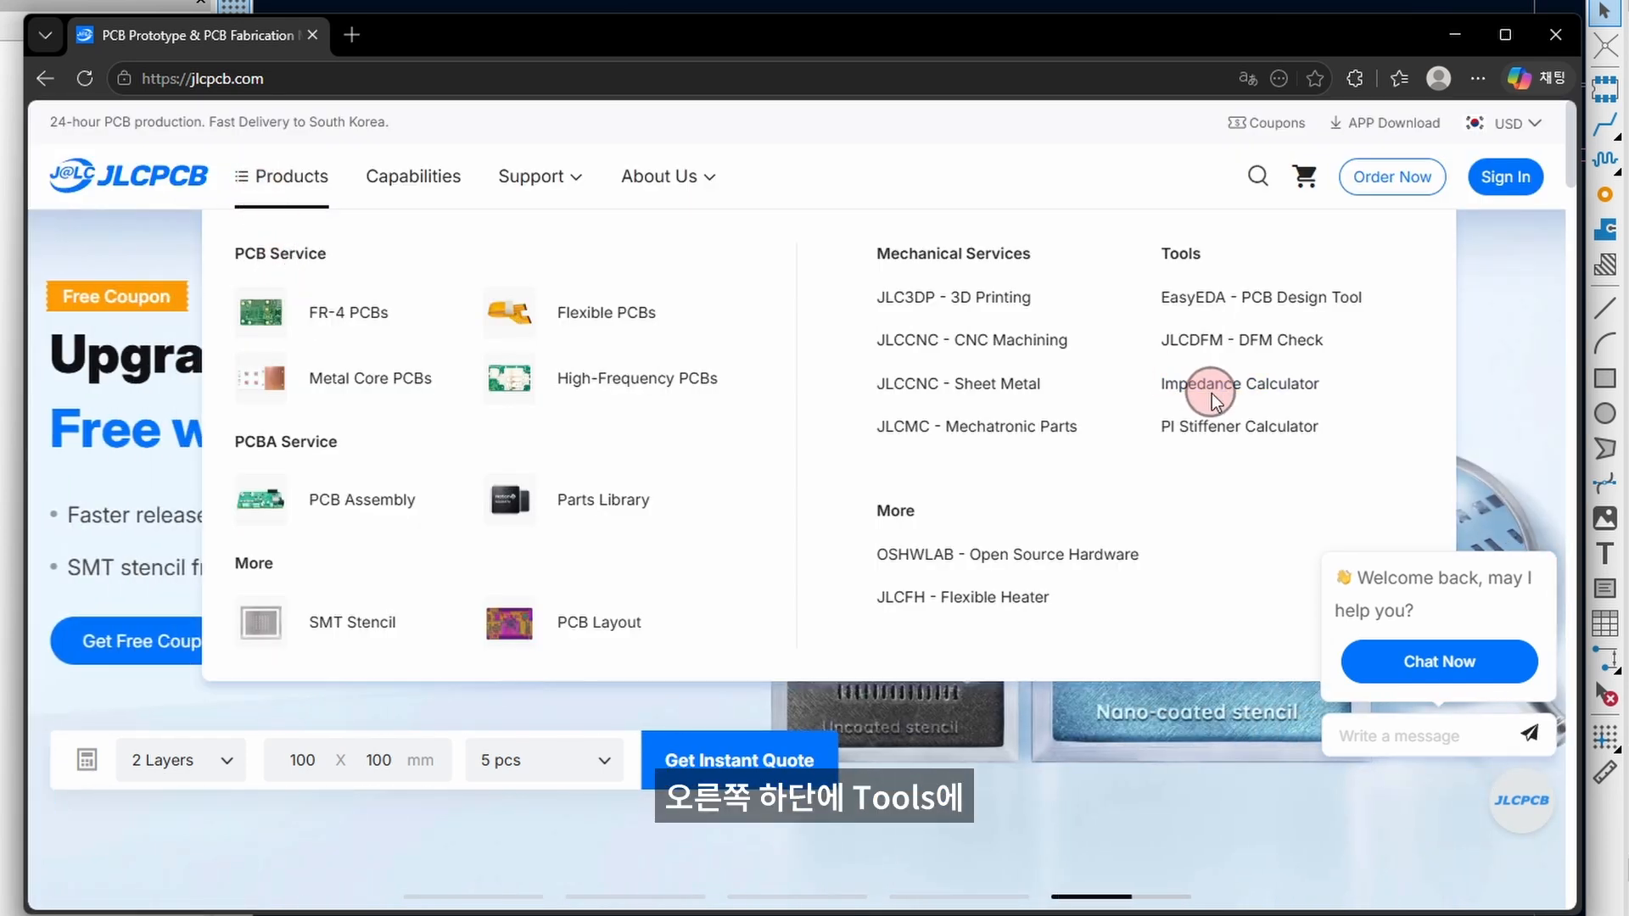
pyautogui.click(1281, 386)
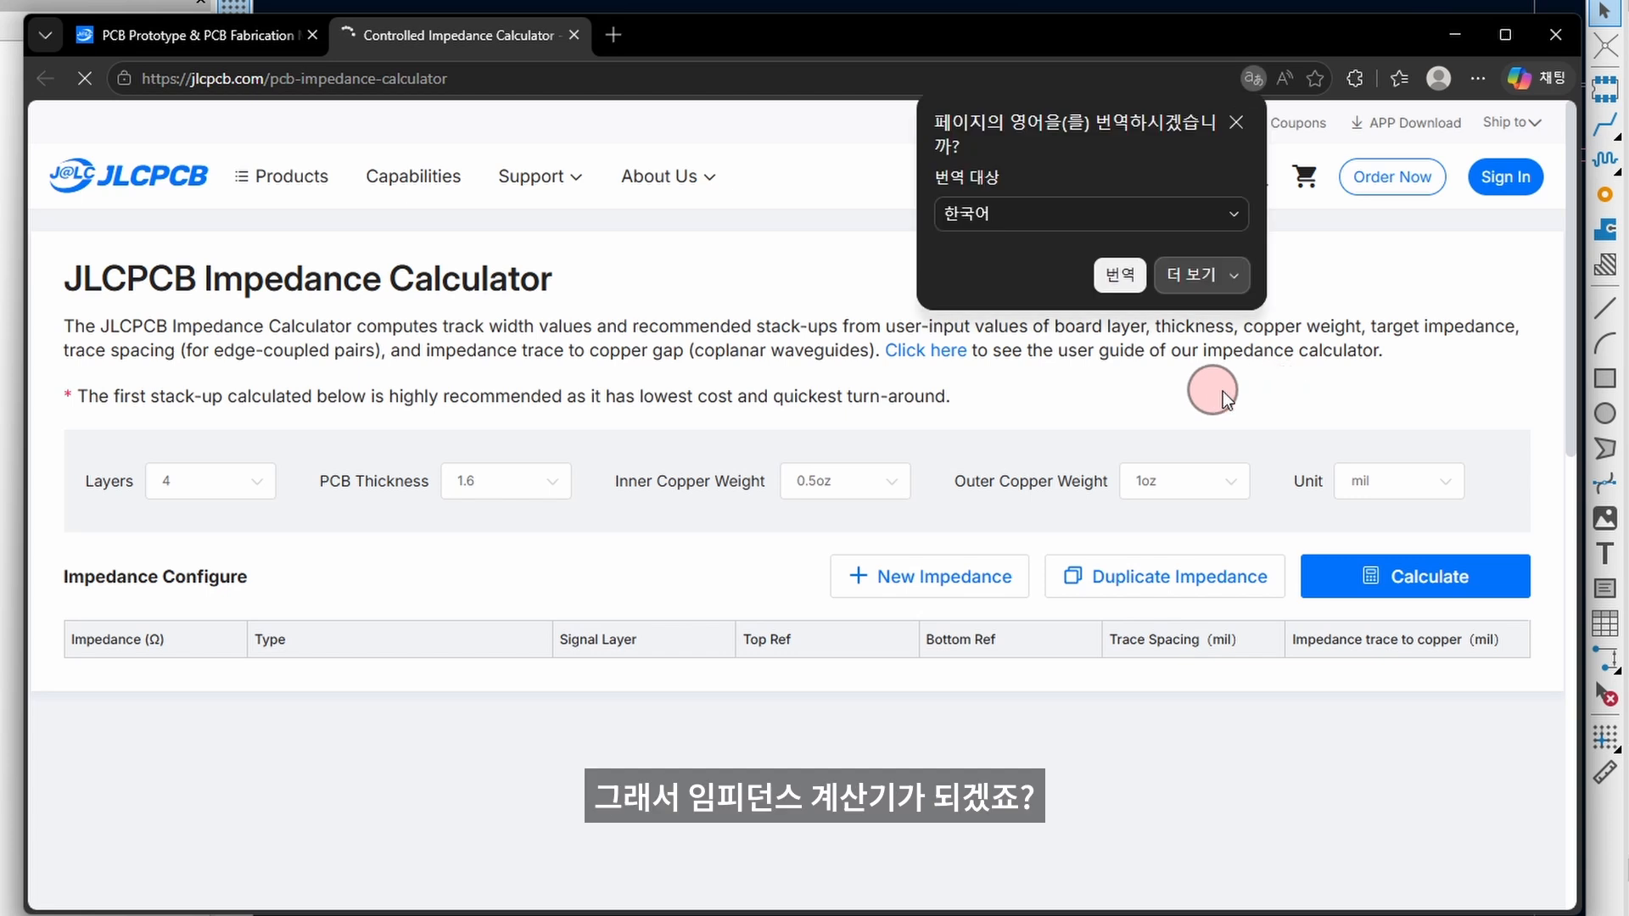
pyautogui.click(1234, 124)
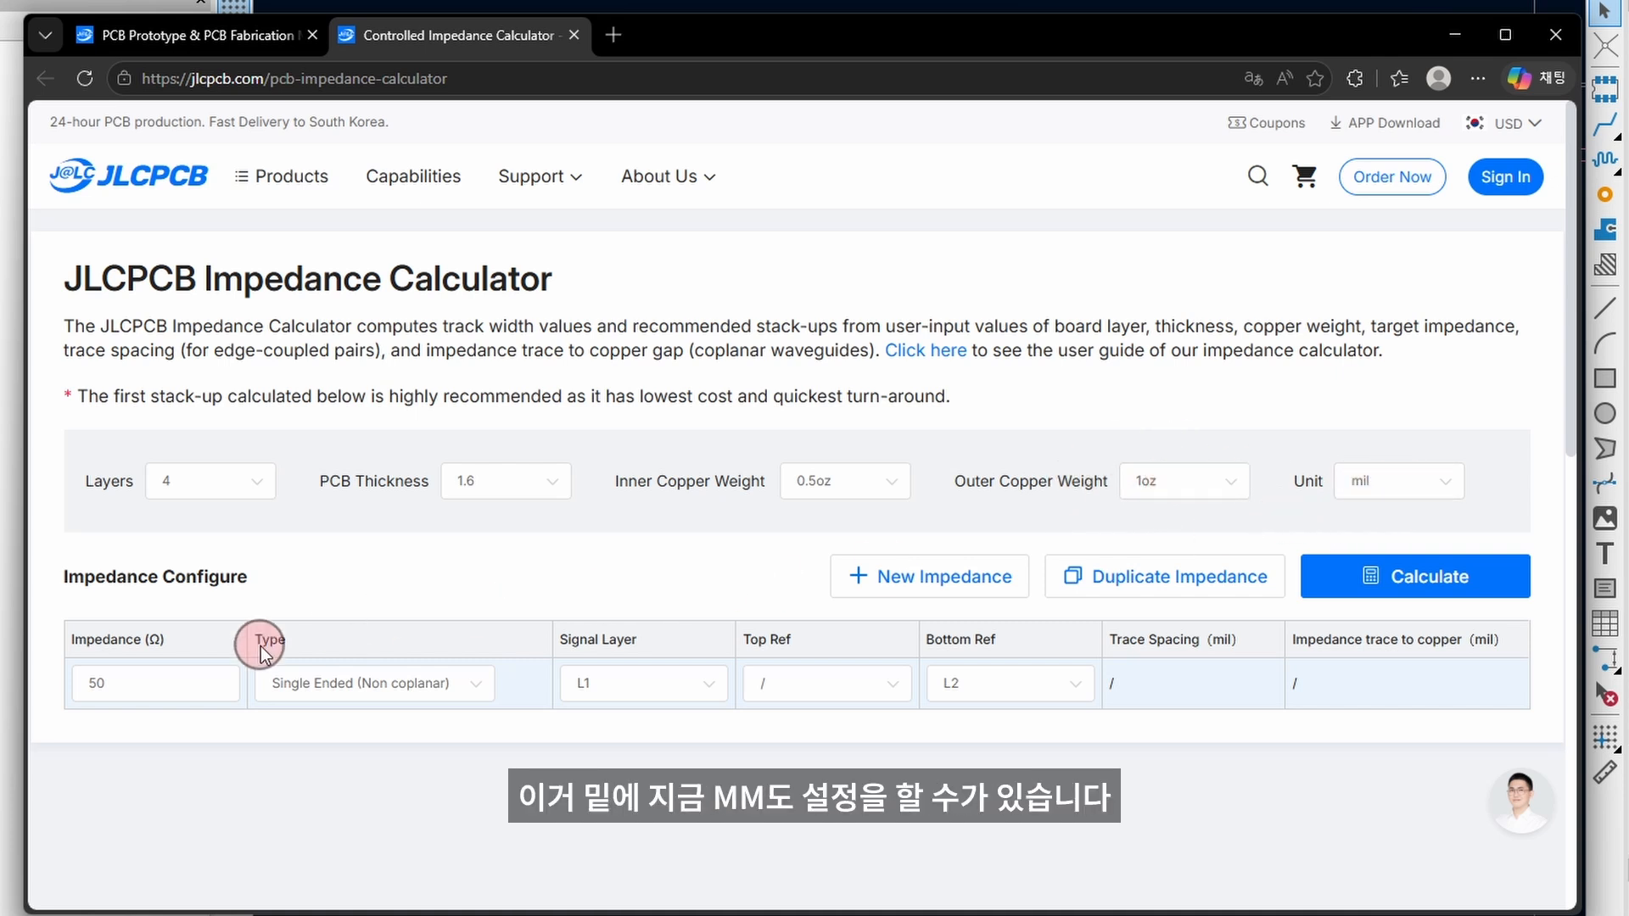
# - Set the impedance calculator's target impedance to 90 Ω
pyautogui.click(1432, 490)
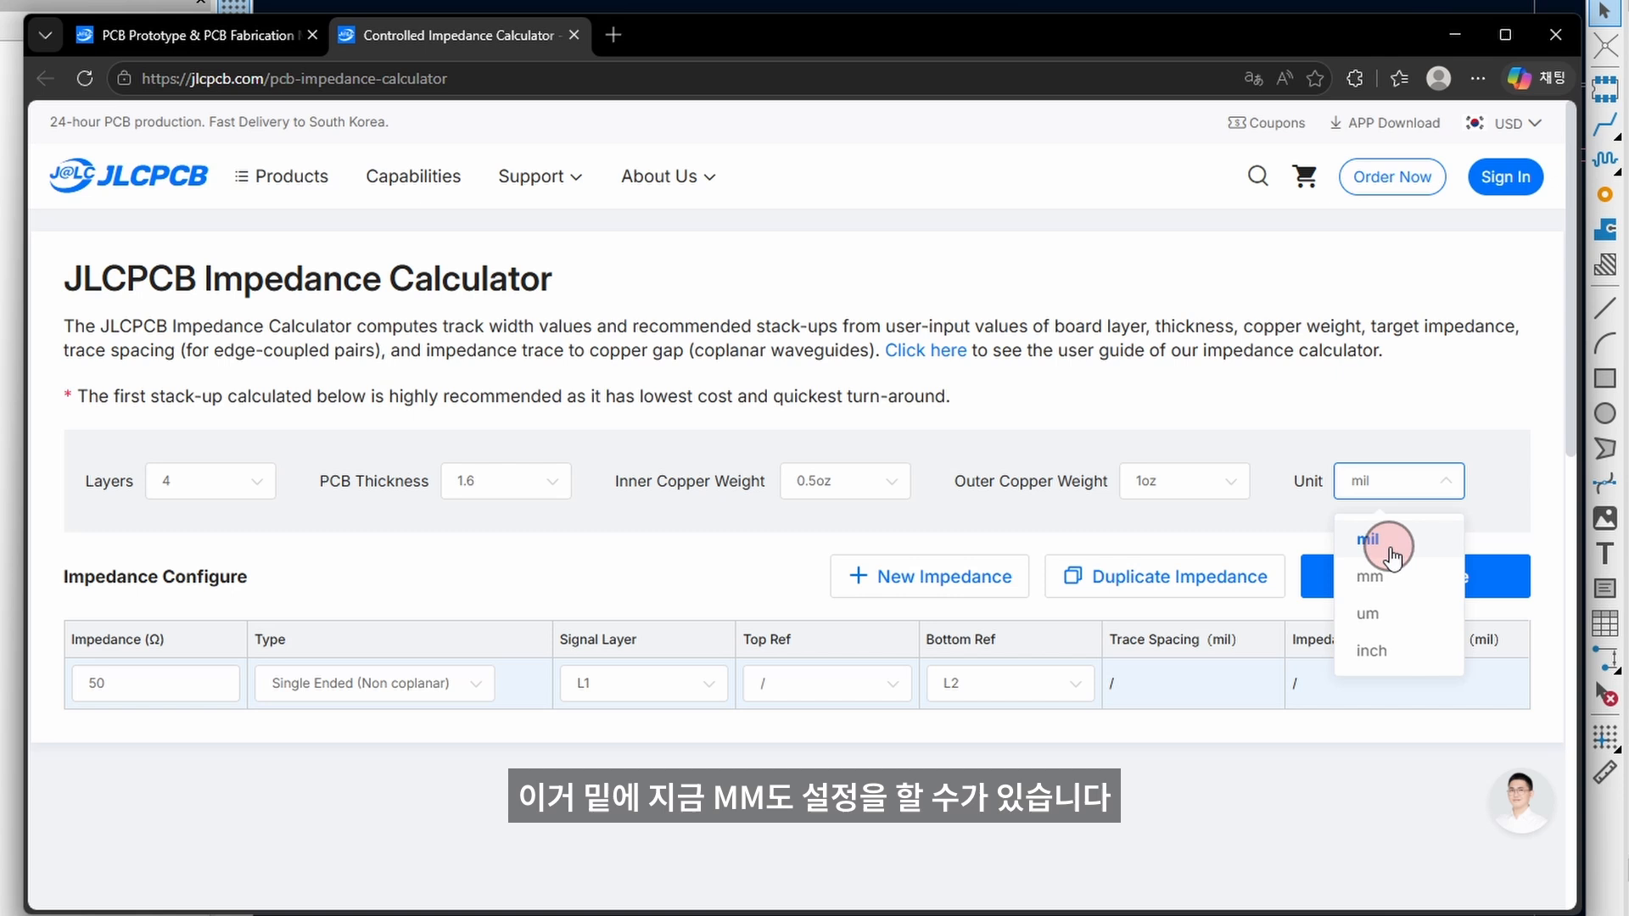
pyautogui.click(1277, 517)
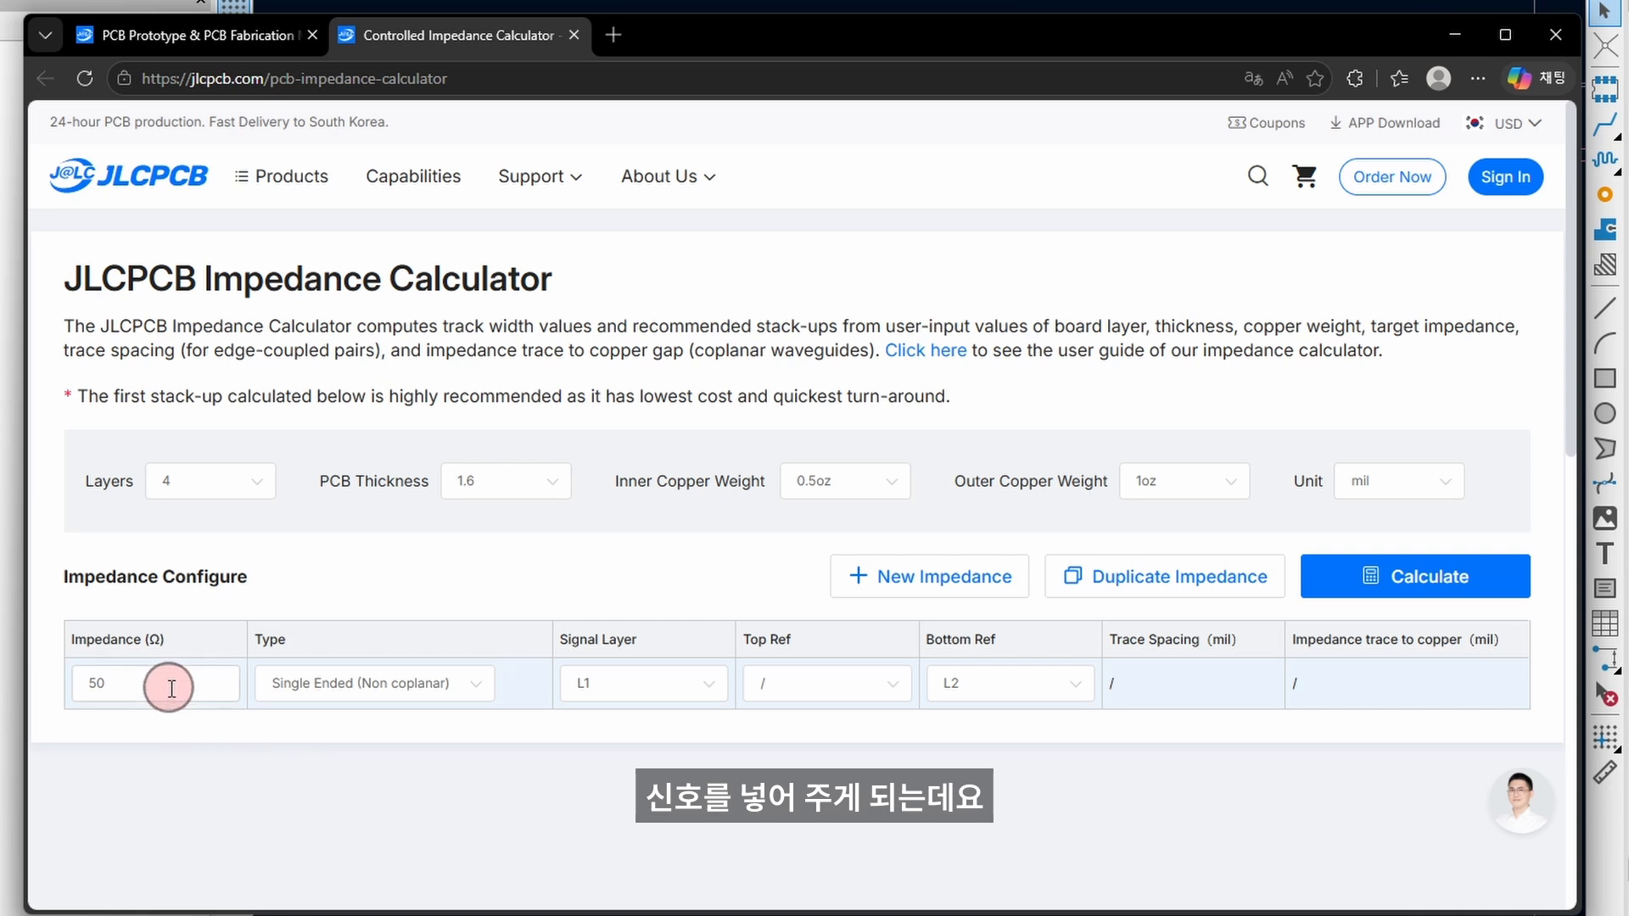
pyautogui.moveTo(164, 683); pyautogui.dragTo(47, 686)
pyautogui.write('90')
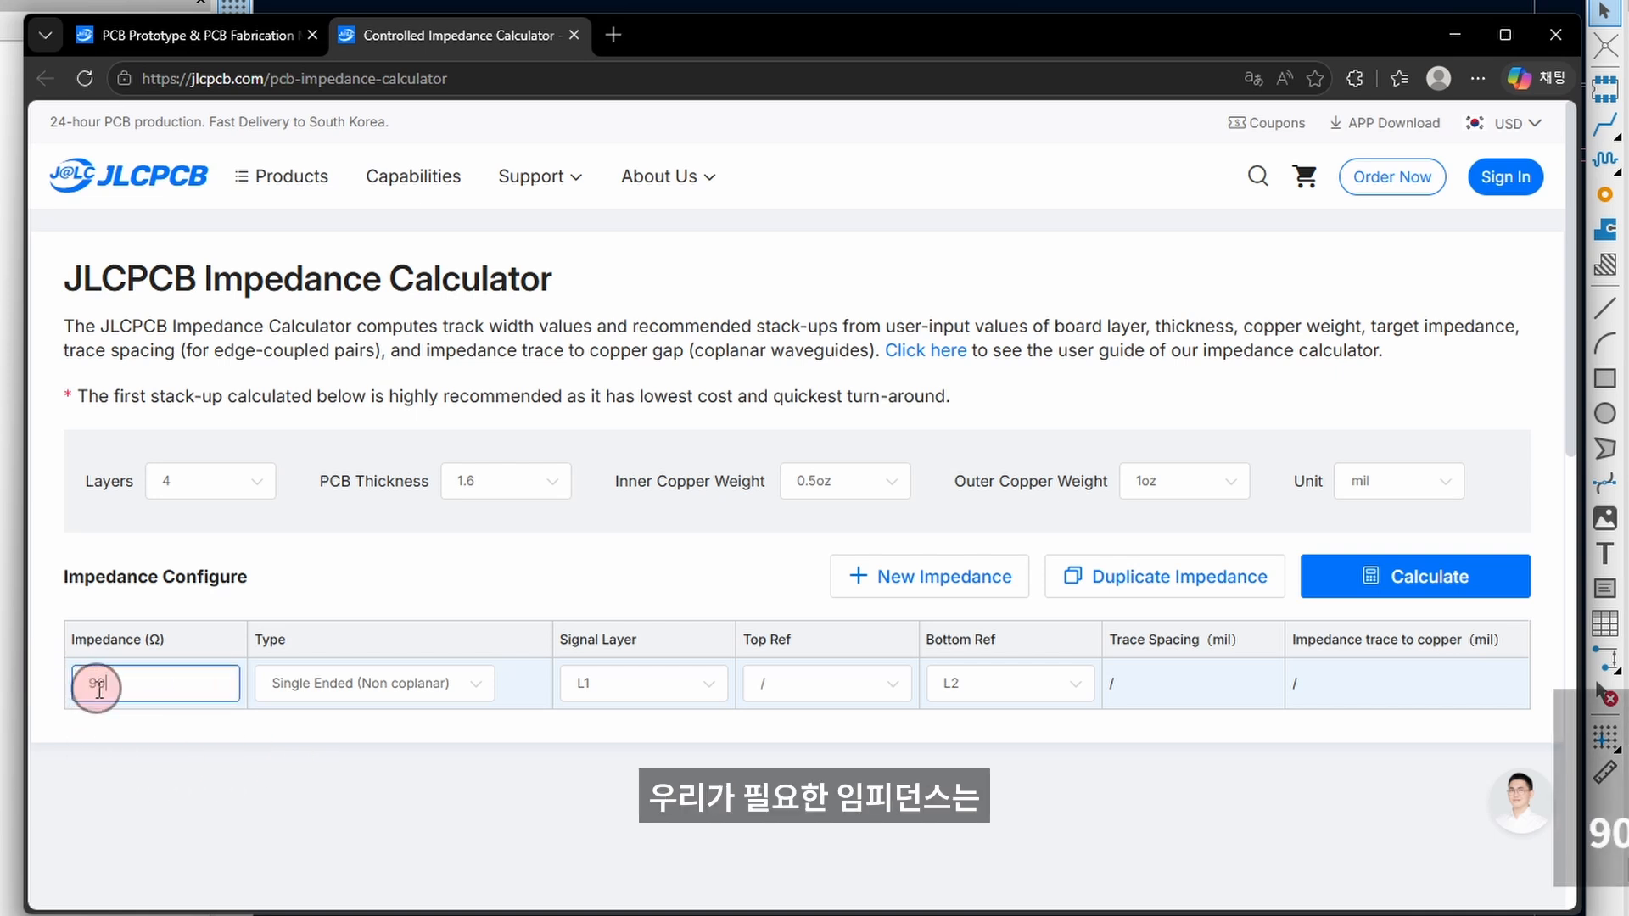
pyautogui.click(356, 621)
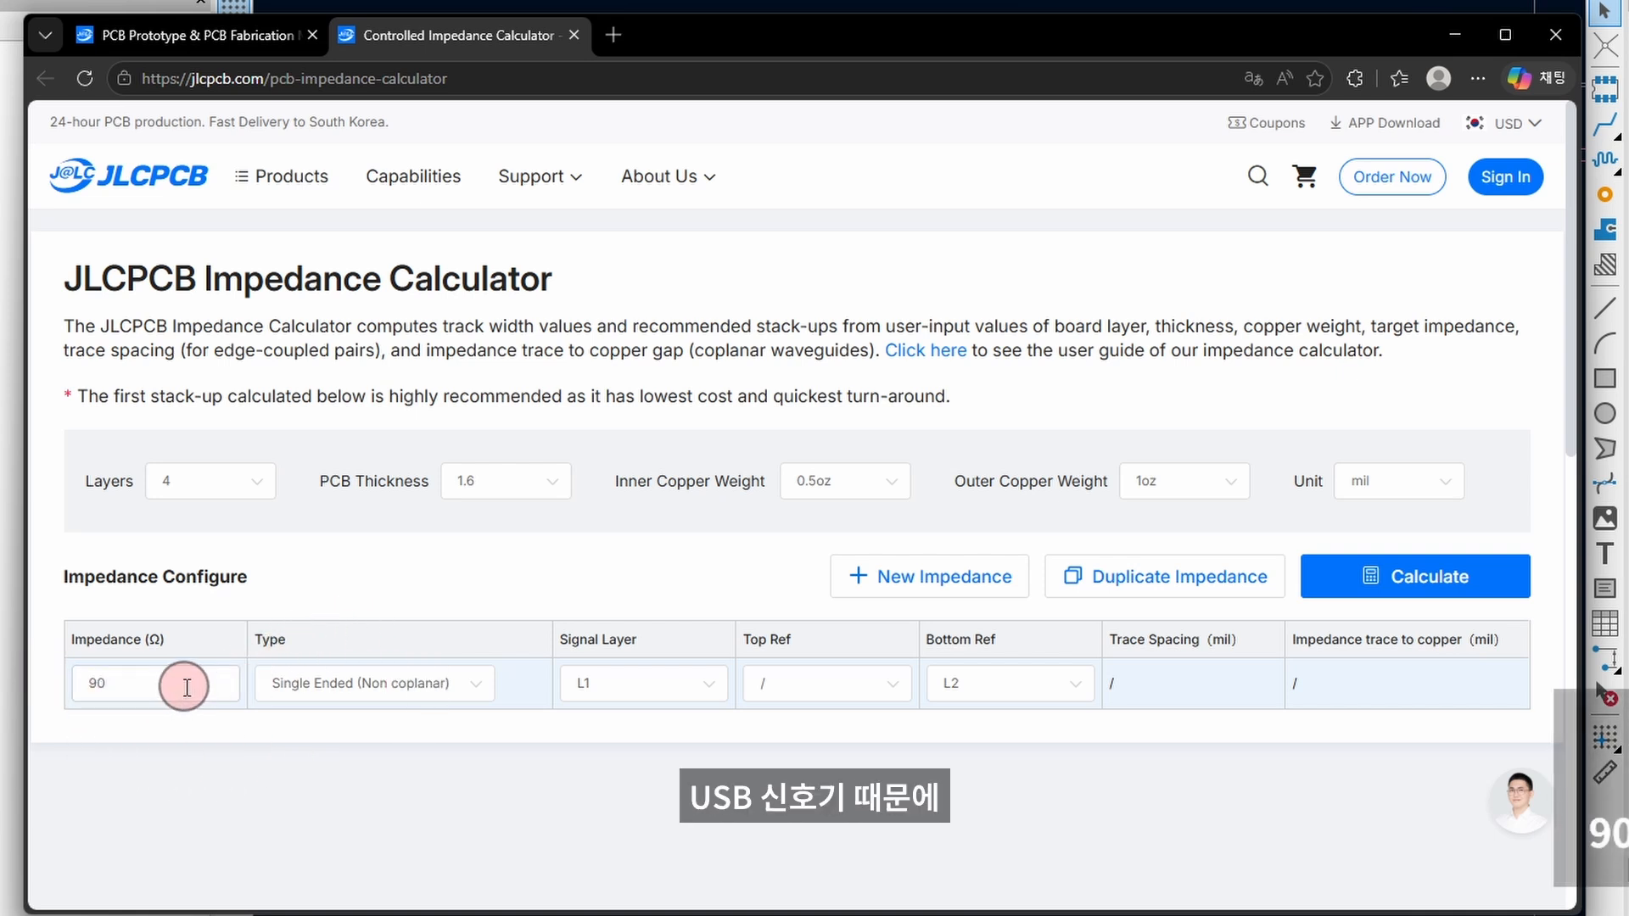
# - Set the impedance type to Differential Pair (Non coplanar) and keep L2 as the bottom reference
pyautogui.click(477, 694)
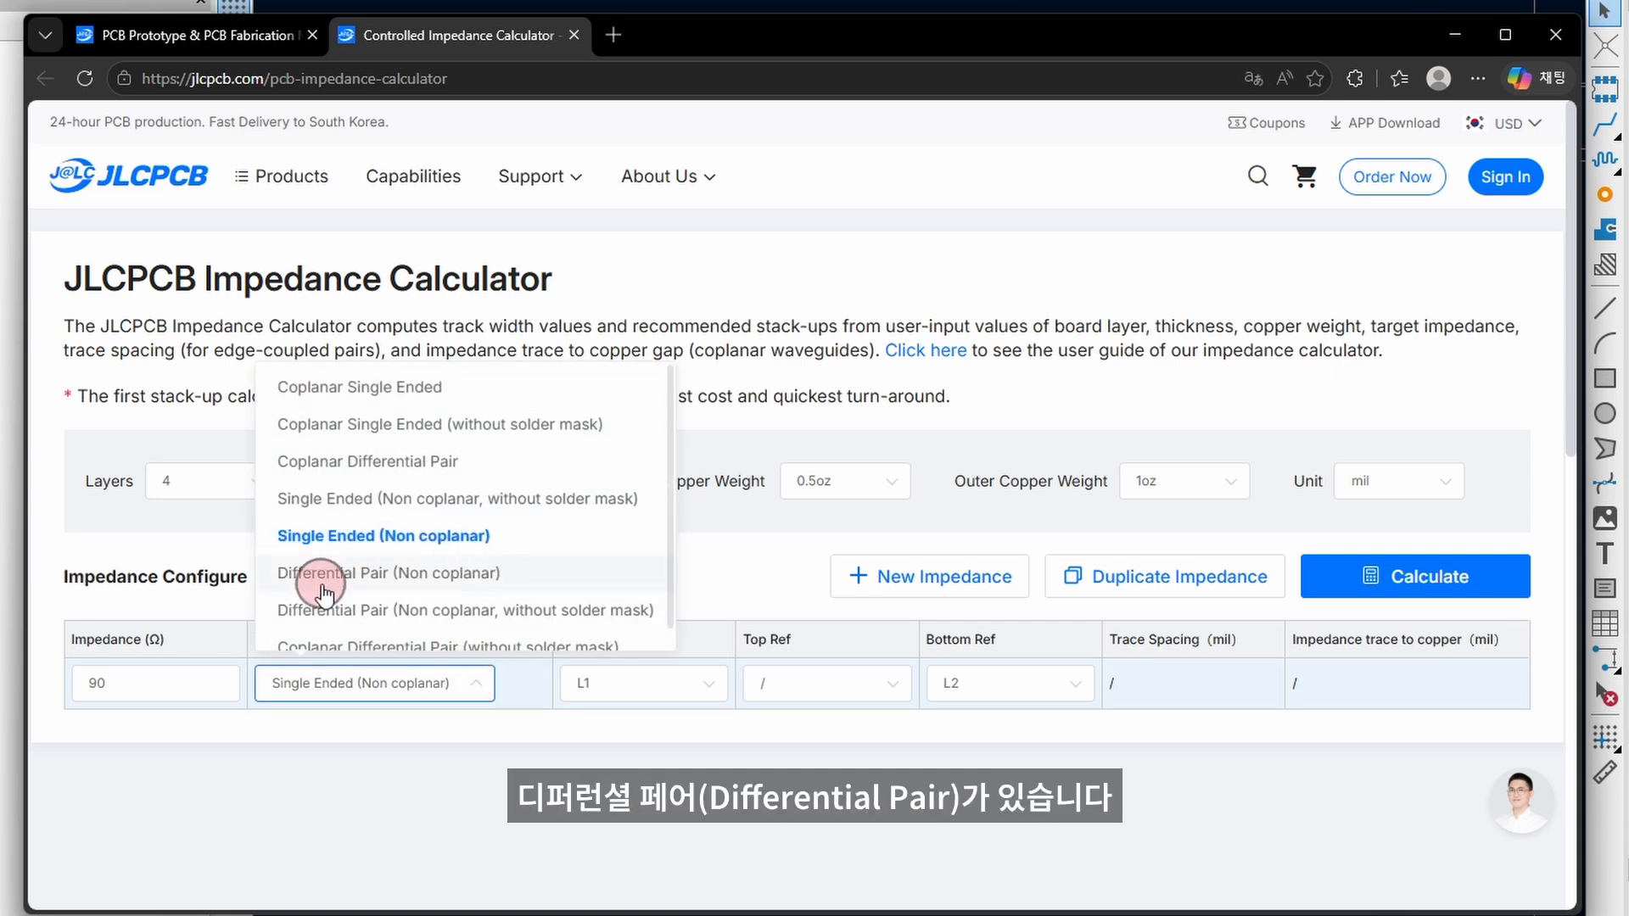
pyautogui.scroll(-1, 546, 582)
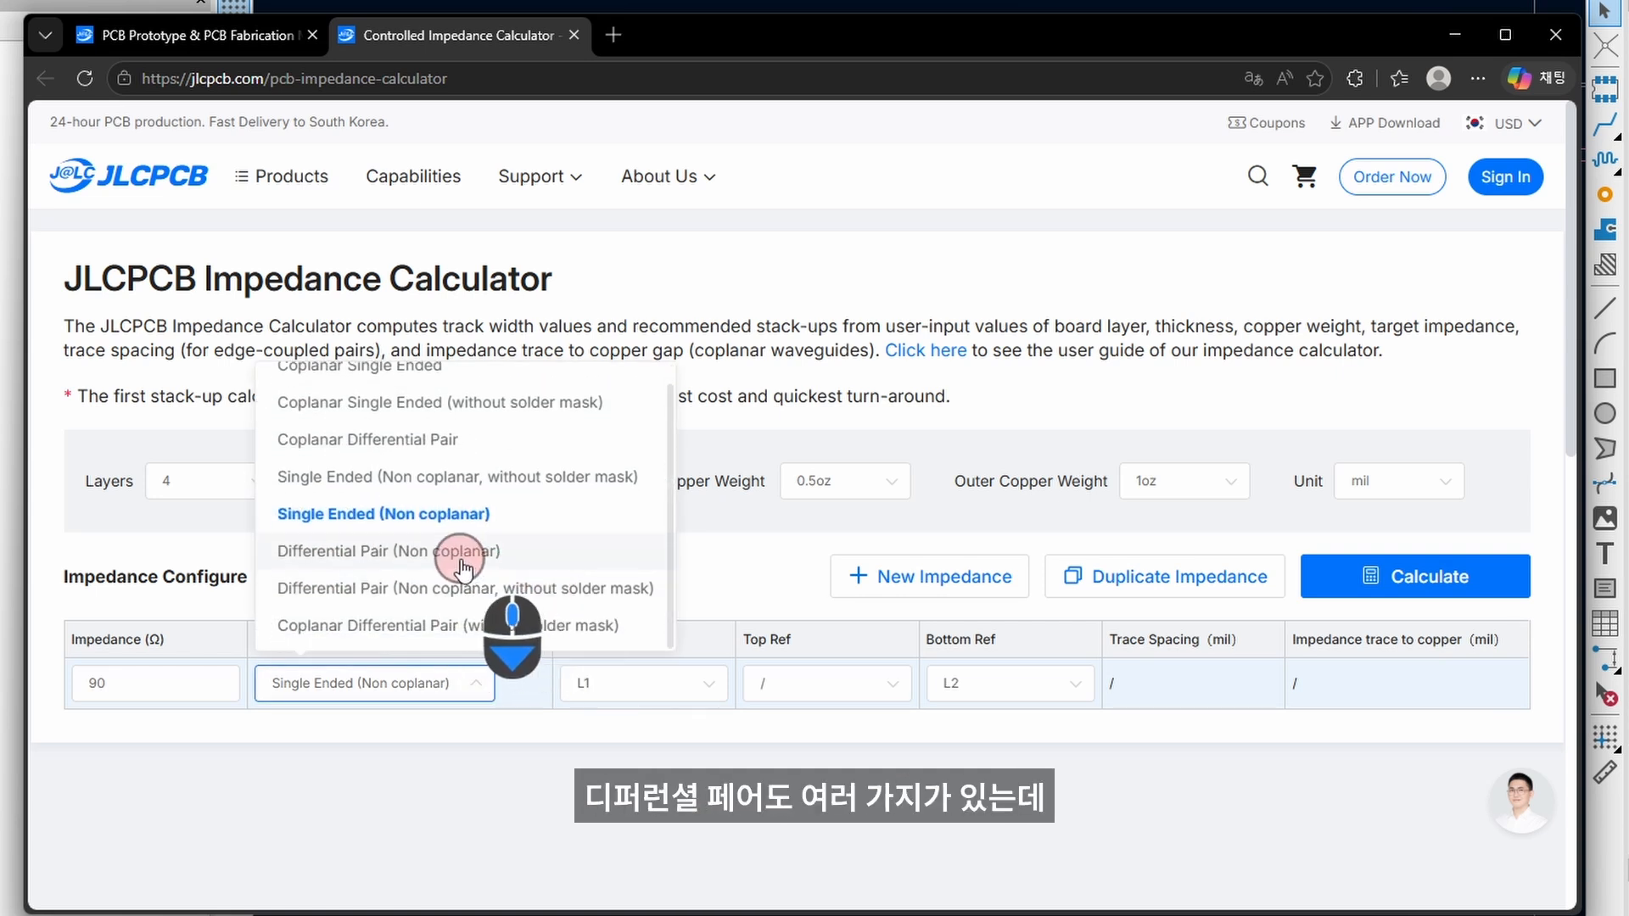
pyautogui.click(519, 560)
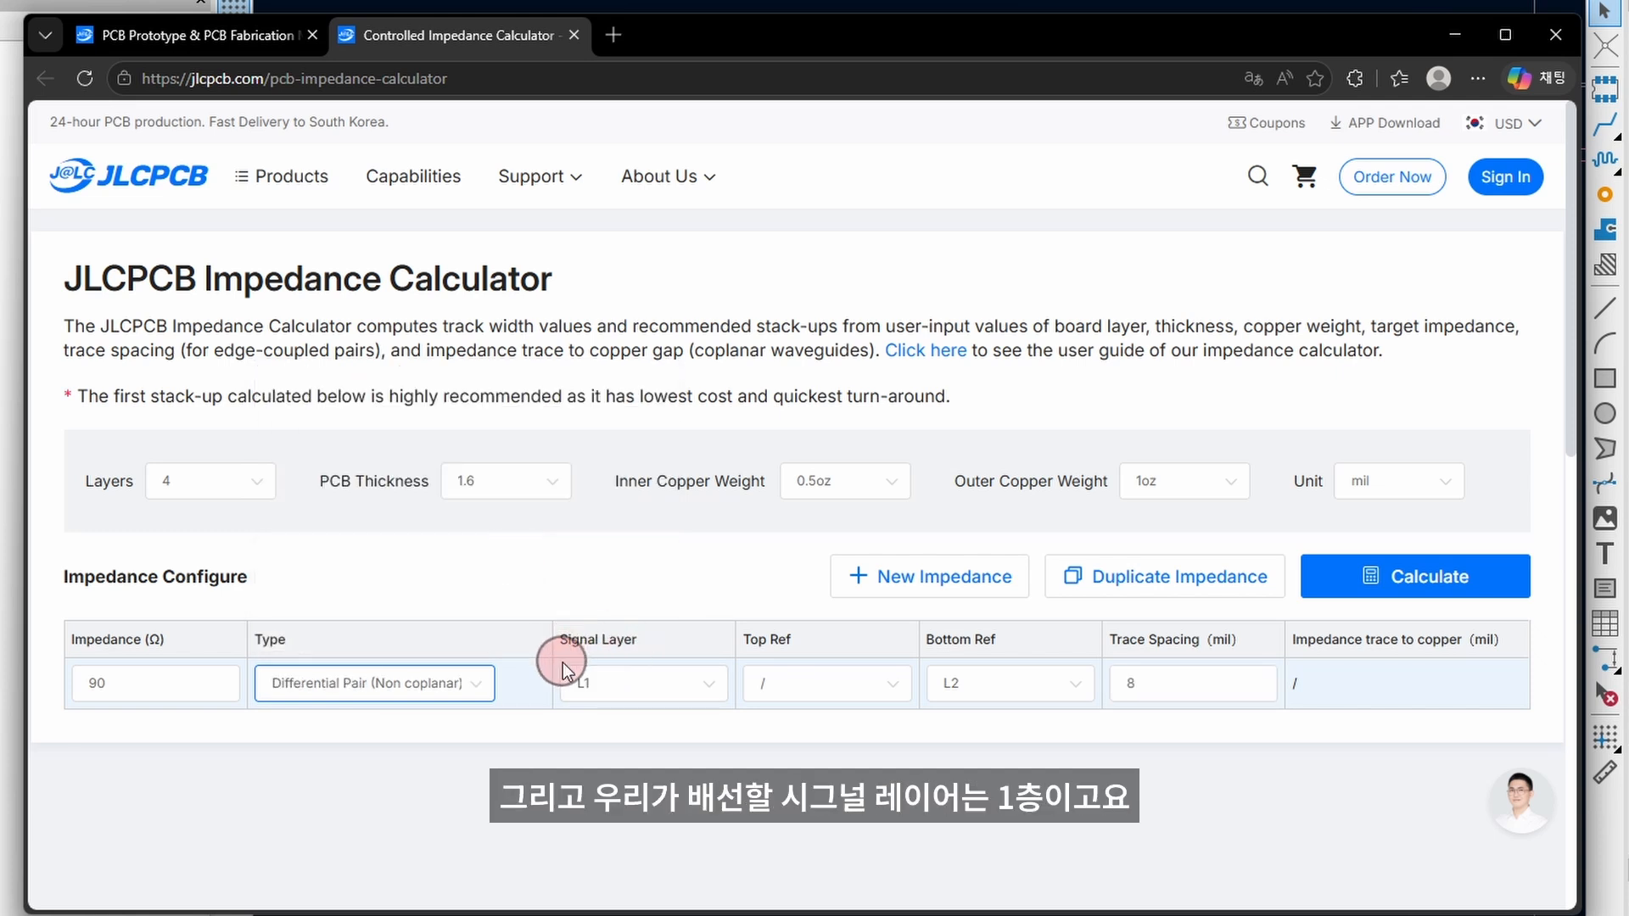
pyautogui.click(964, 683)
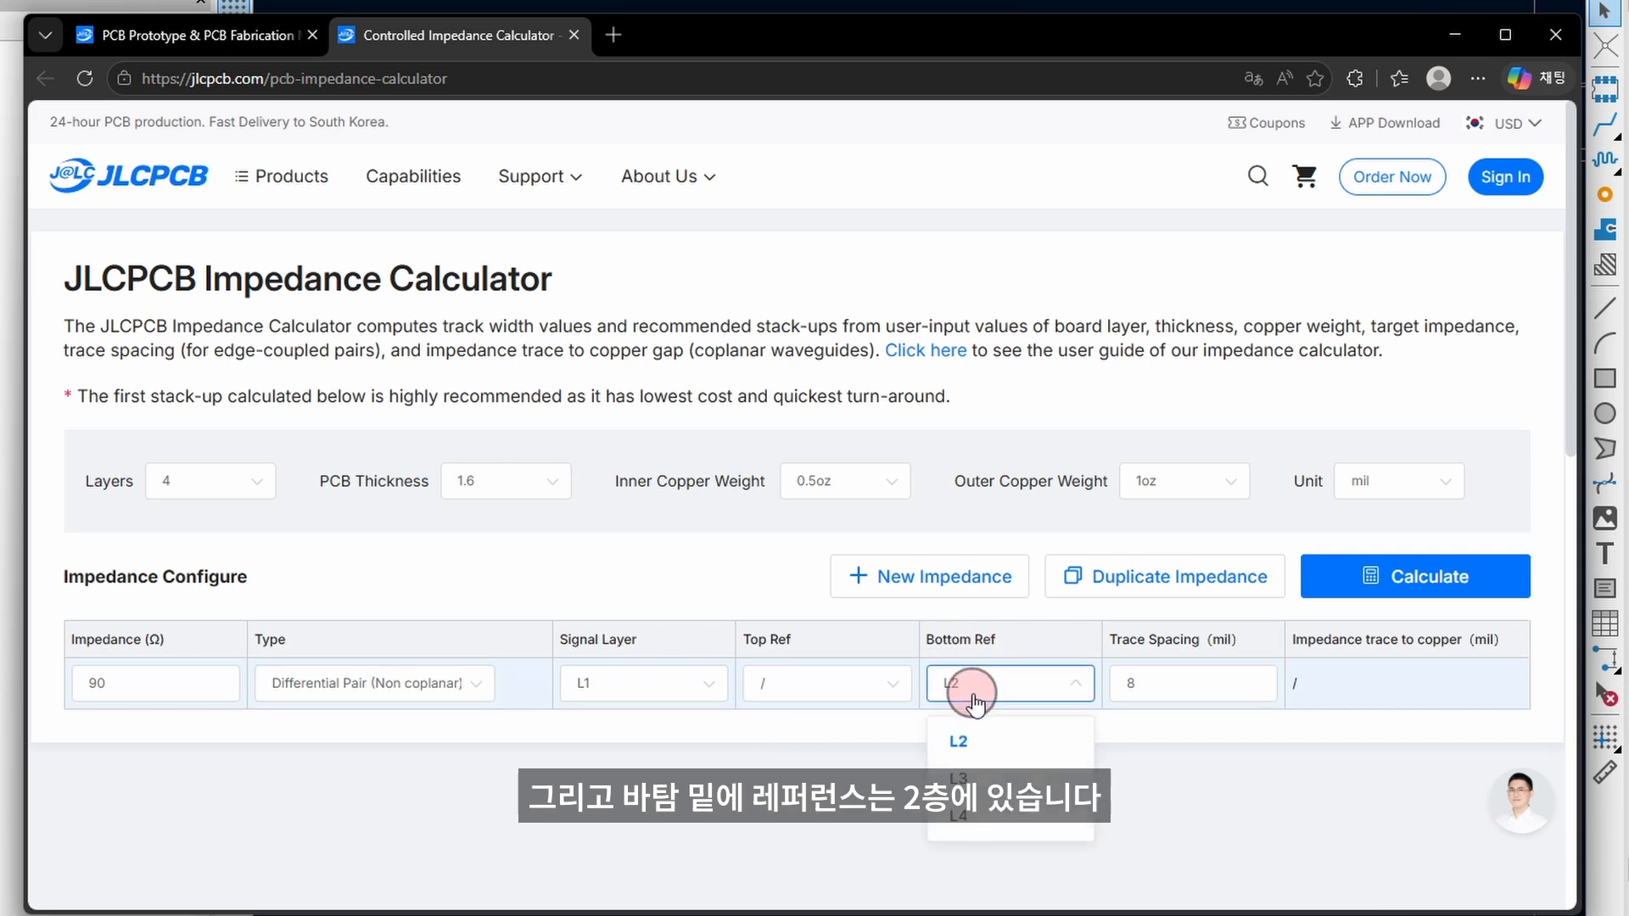
pyautogui.click(960, 741)
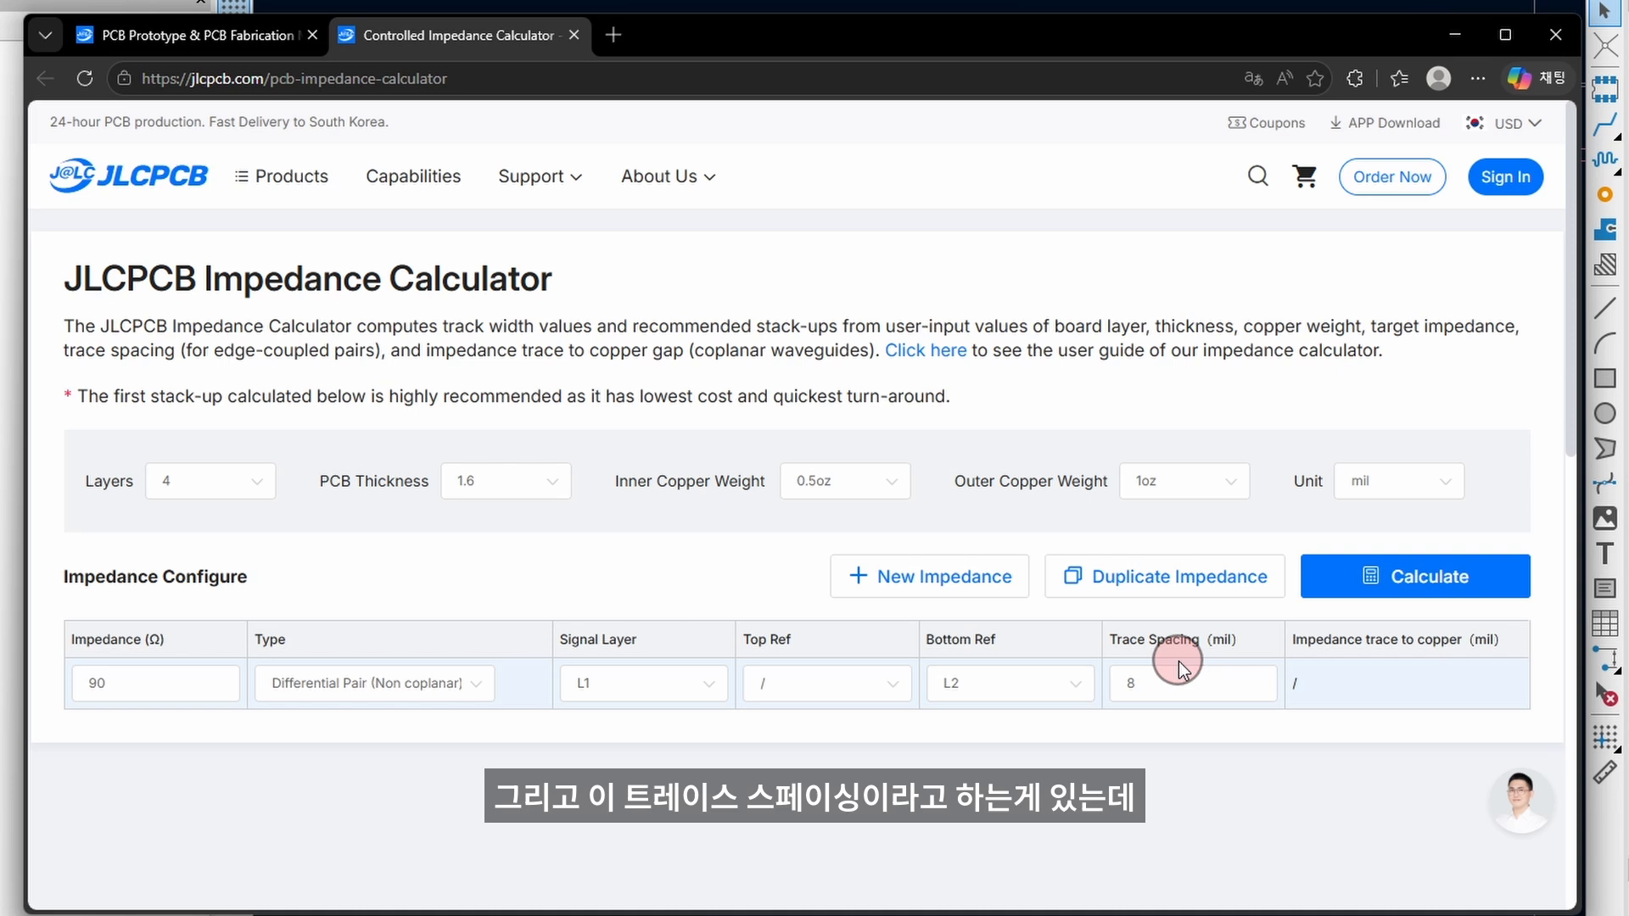
# - Switch the calculator's unit to mm, set the trace spacing to 0.2 mm and calculate the impedance
pyautogui.click(1174, 688)
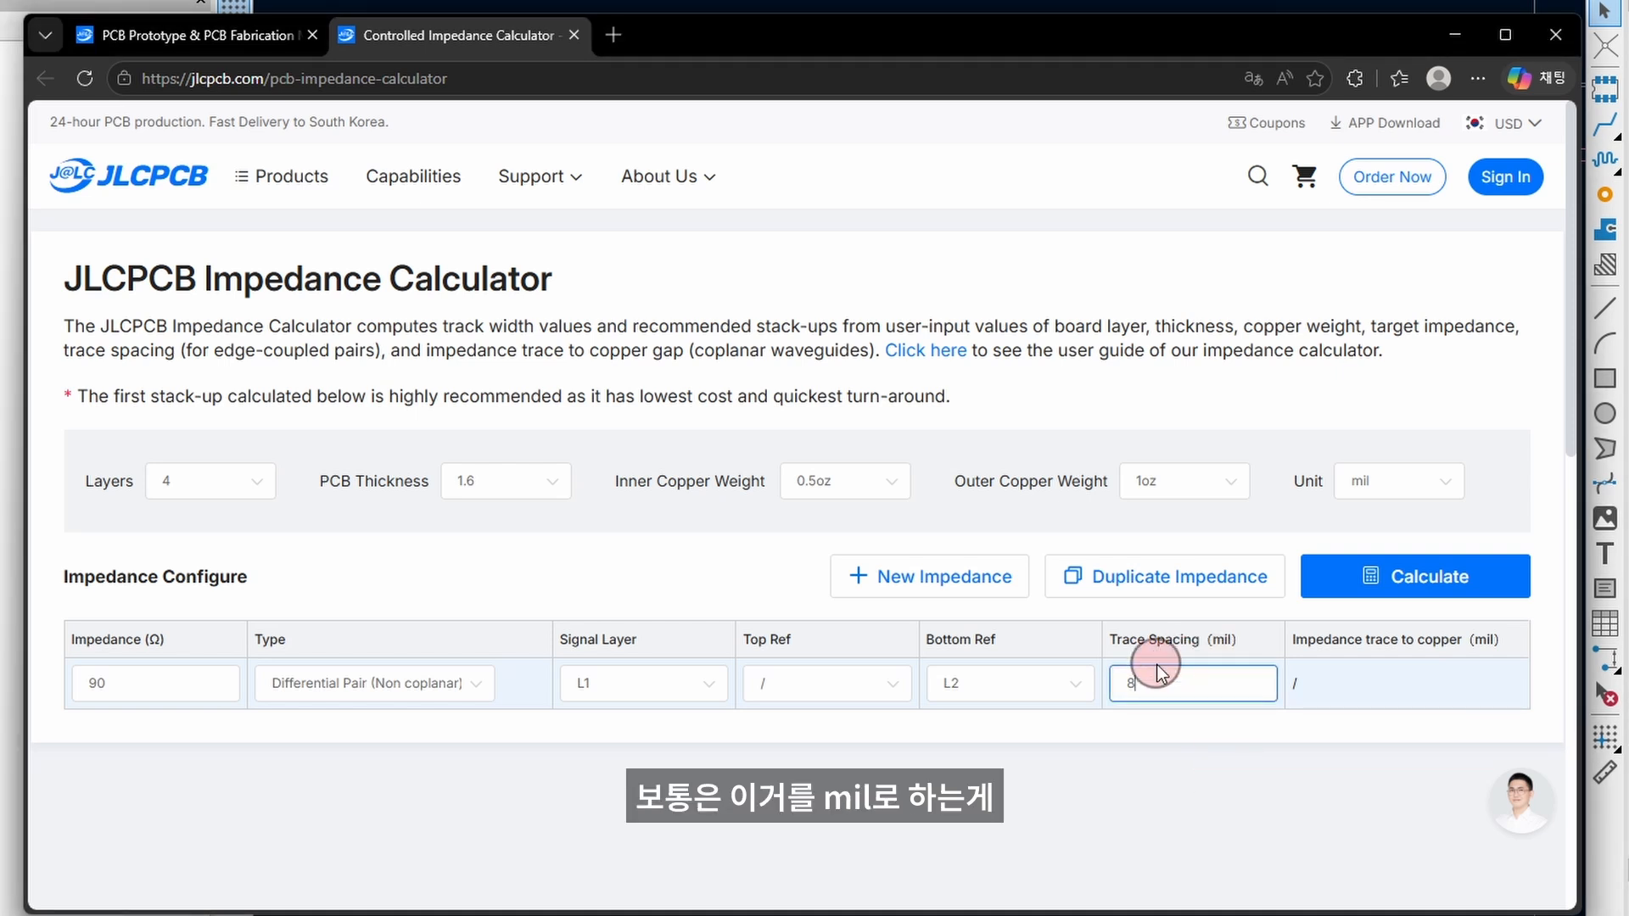
pyautogui.moveTo(1214, 690); pyautogui.dragTo(1080, 679)
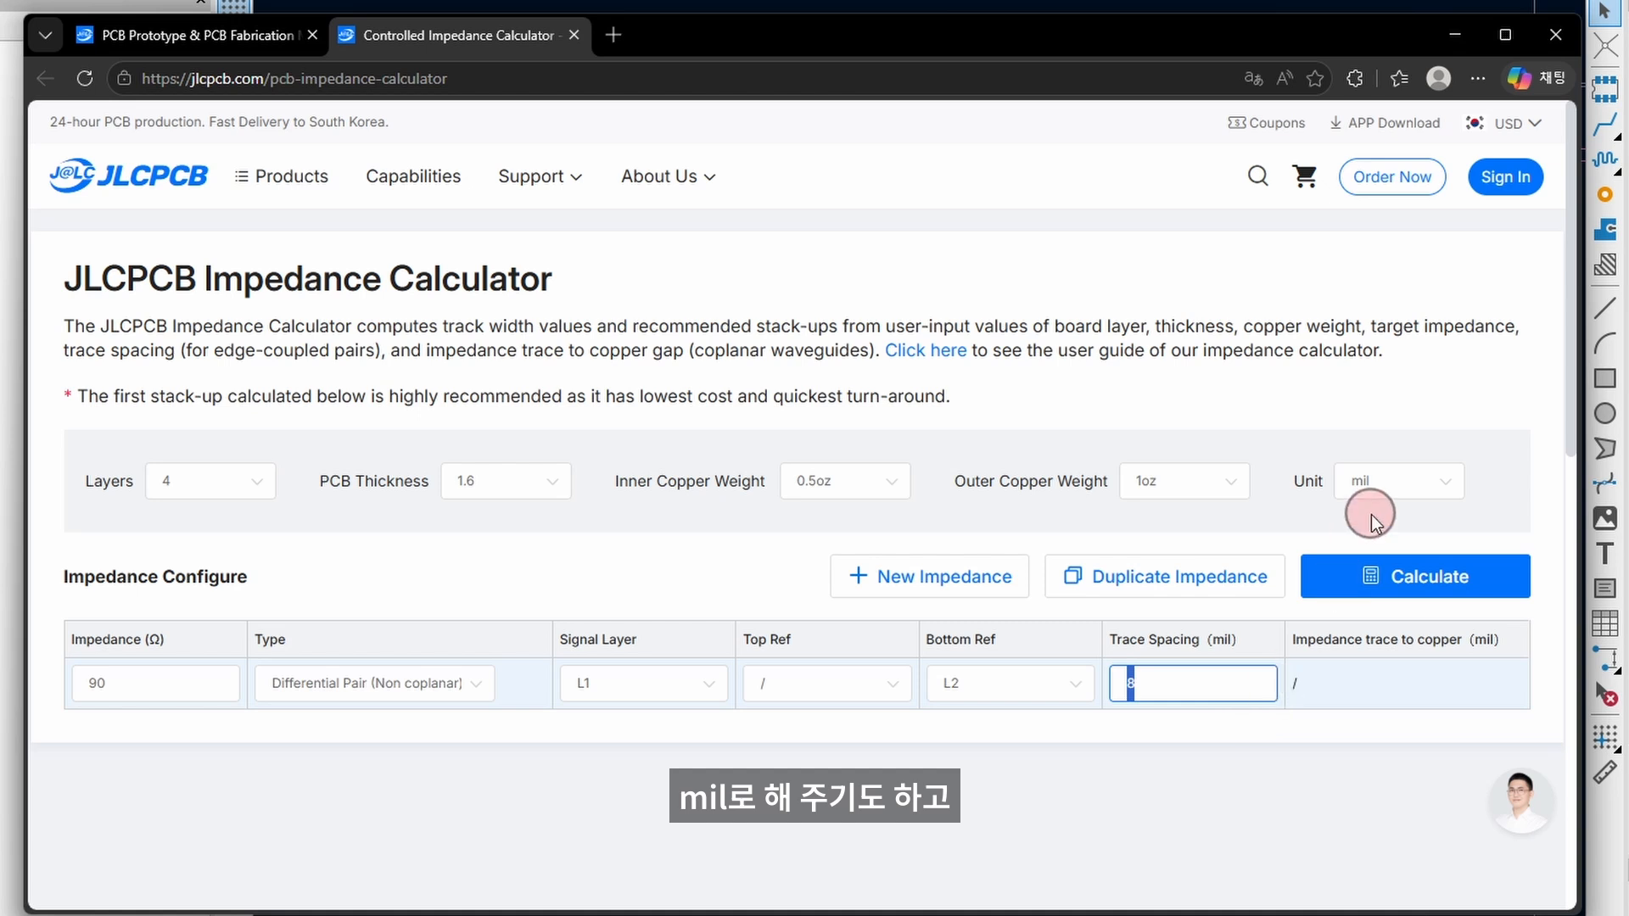
pyautogui.click(1427, 492)
pyautogui.click(1368, 570)
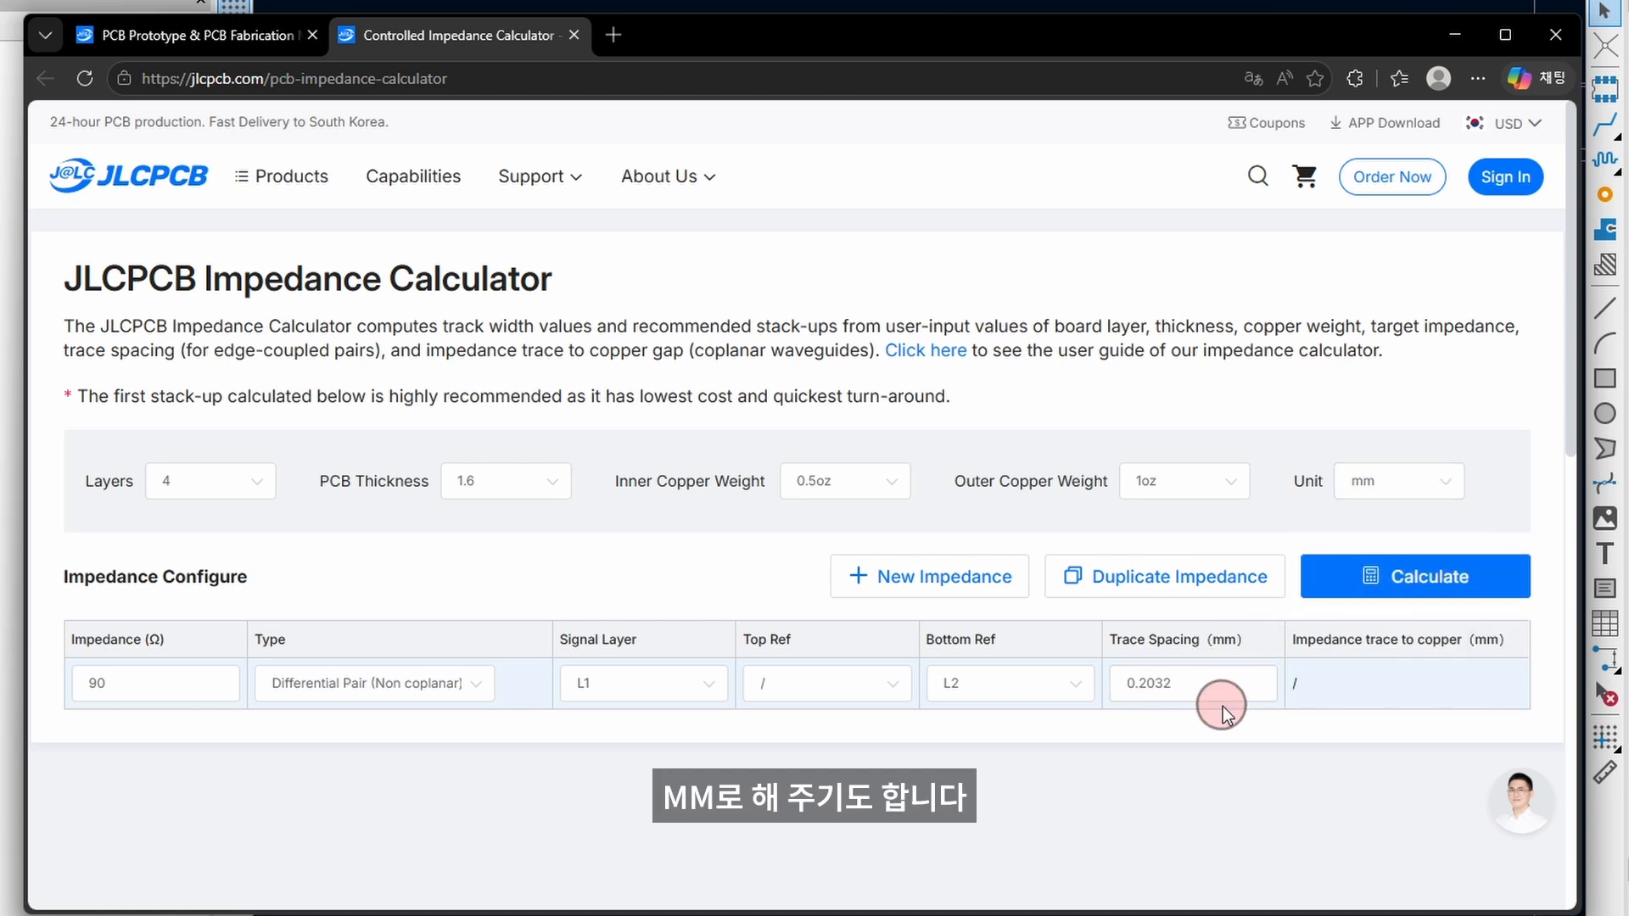
pyautogui.moveTo(1210, 690); pyautogui.dragTo(1120, 673)
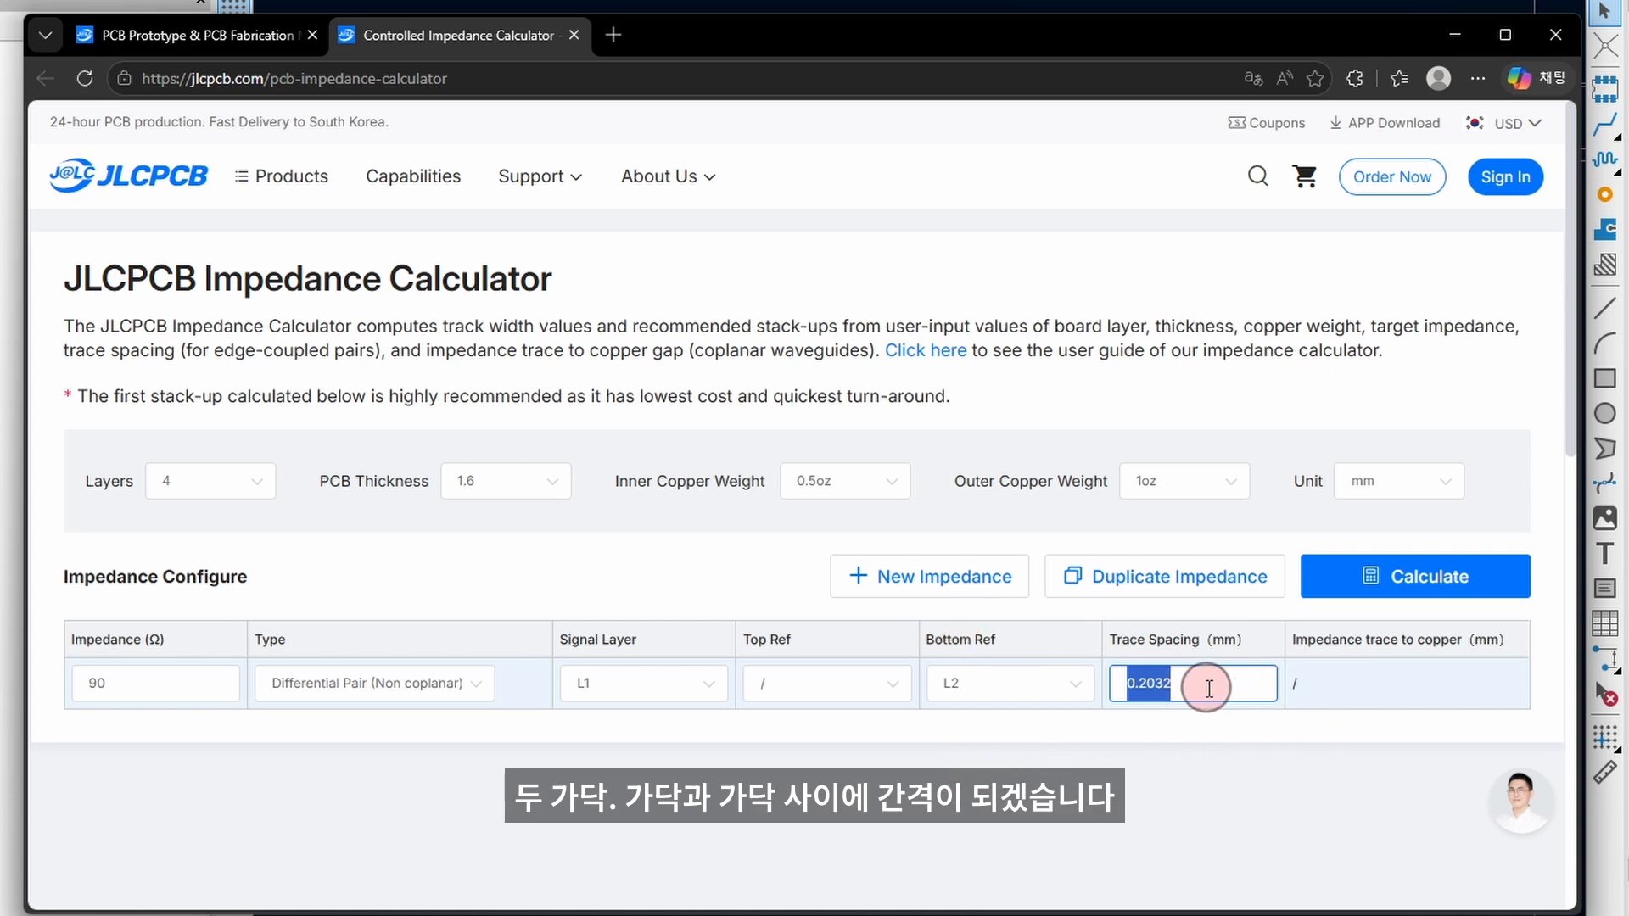
pyautogui.write('0.2')
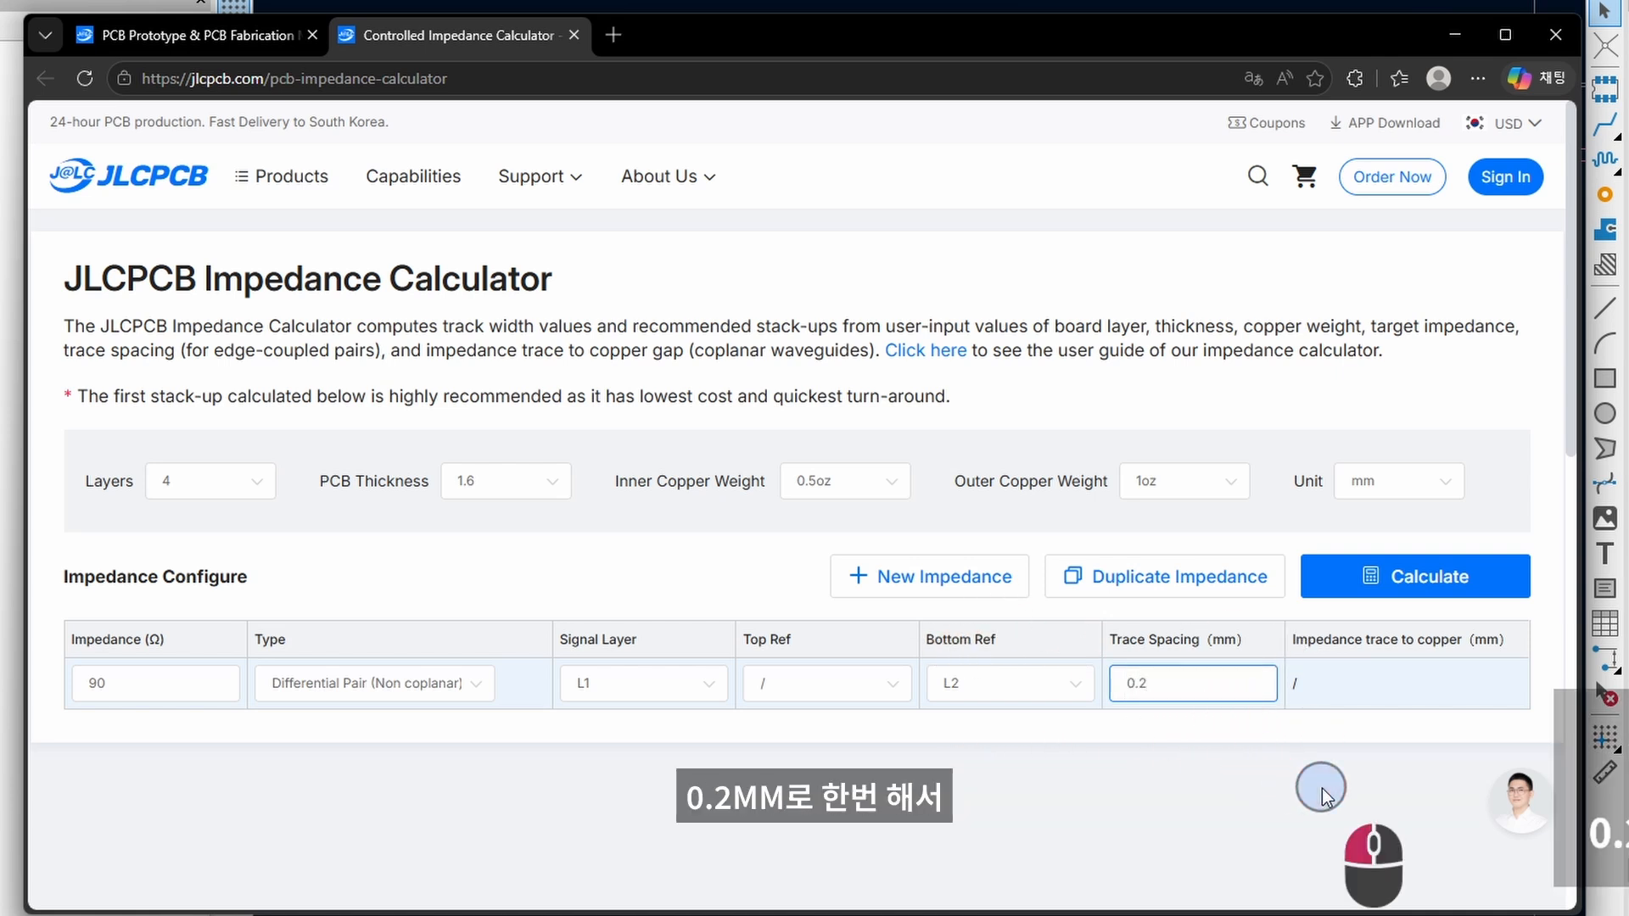
pyautogui.click(1381, 585)
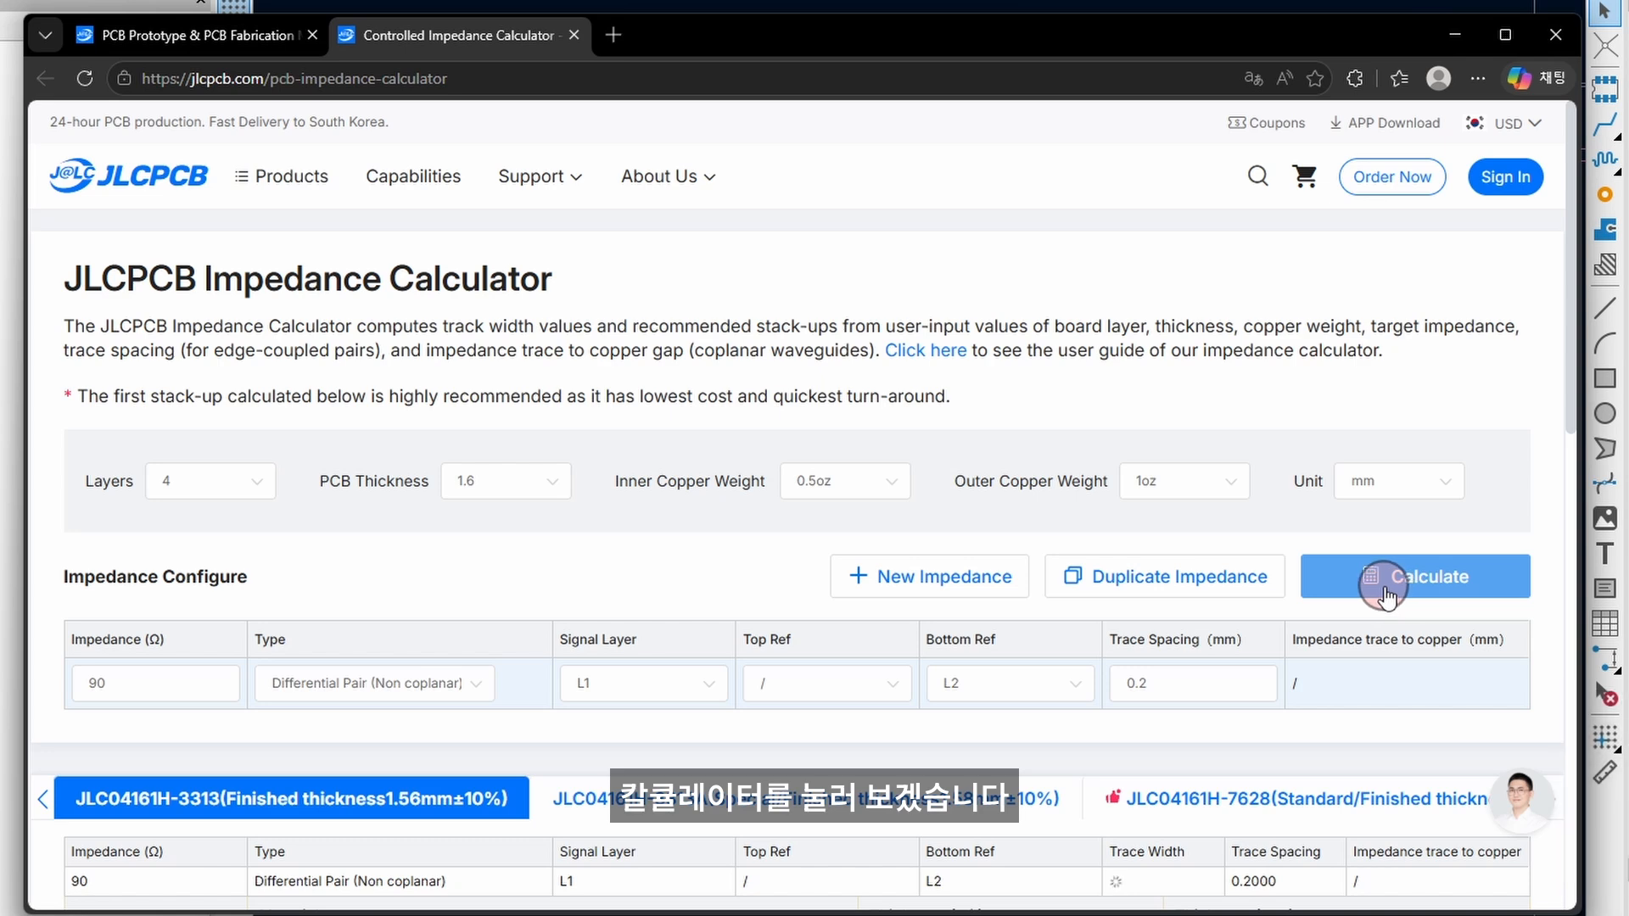
# - Examine the calculated trace width and spacing for the JLC04161H-3313 stack-up
pyautogui.scroll(-5, 1315, 516)
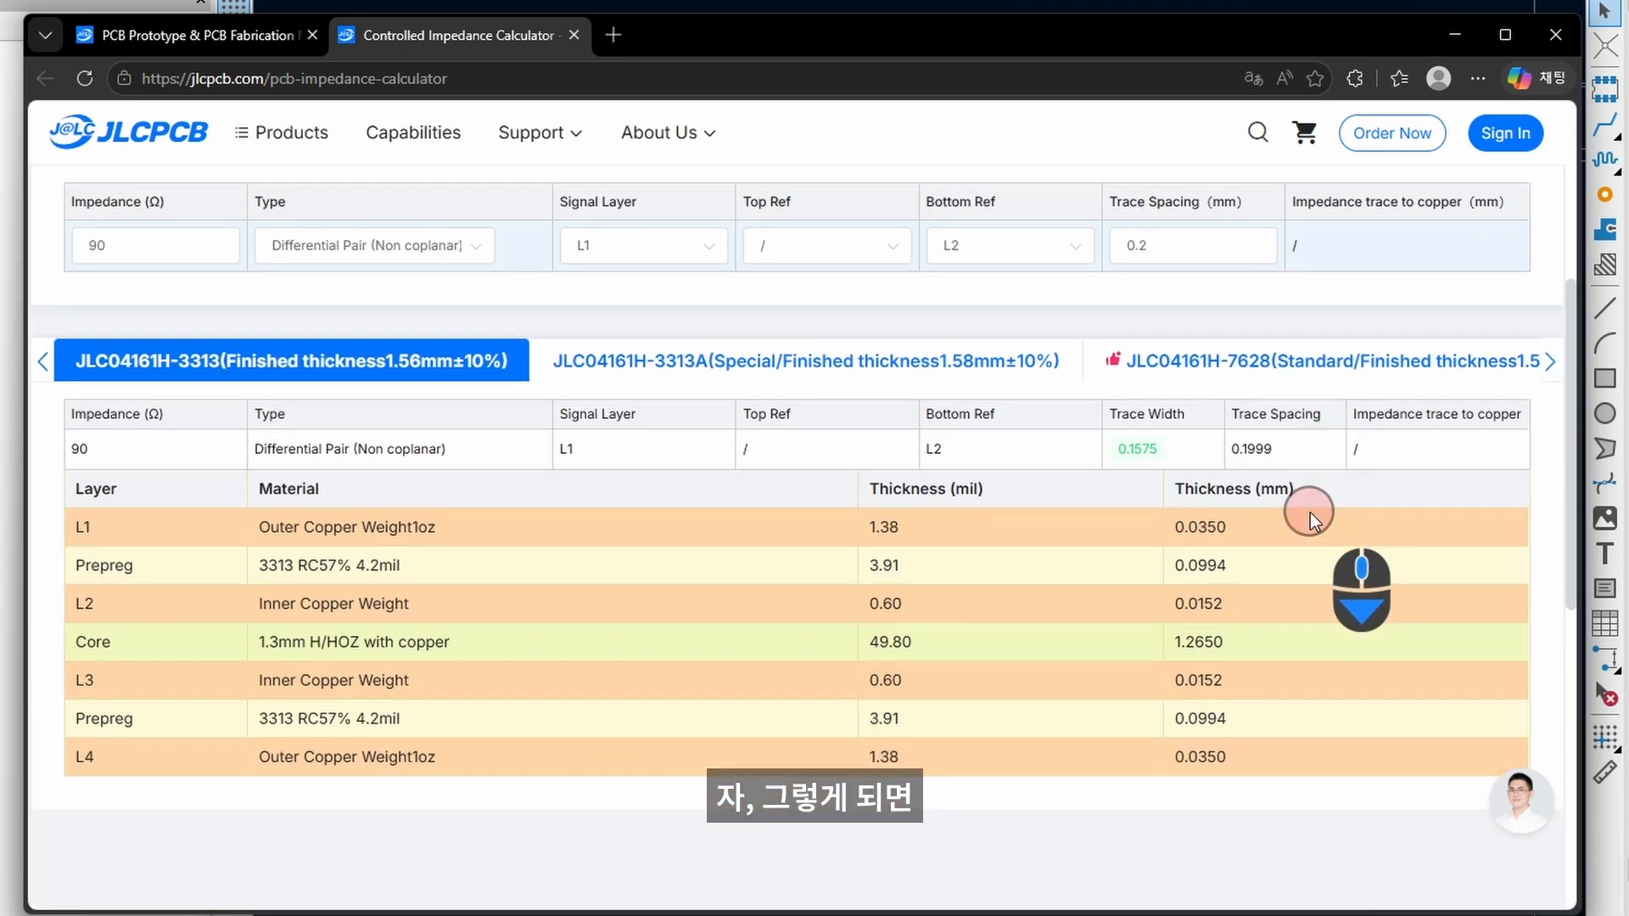
pyautogui.scroll(-1, 1298, 509)
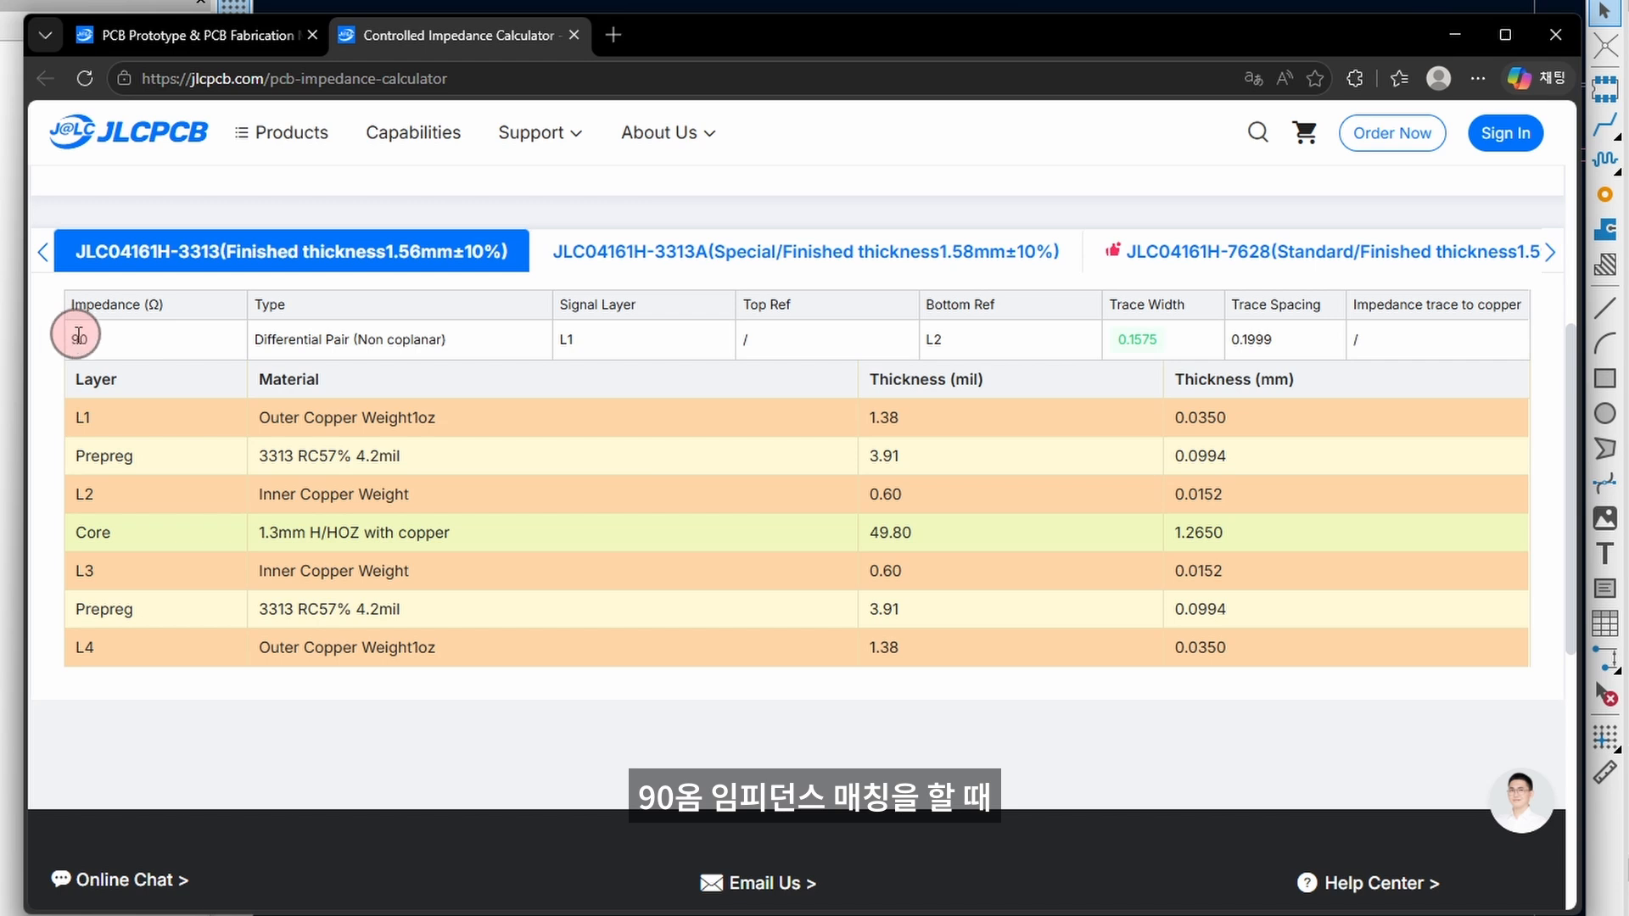
pyautogui.doubleClick(1256, 338)
pyautogui.click(1245, 330)
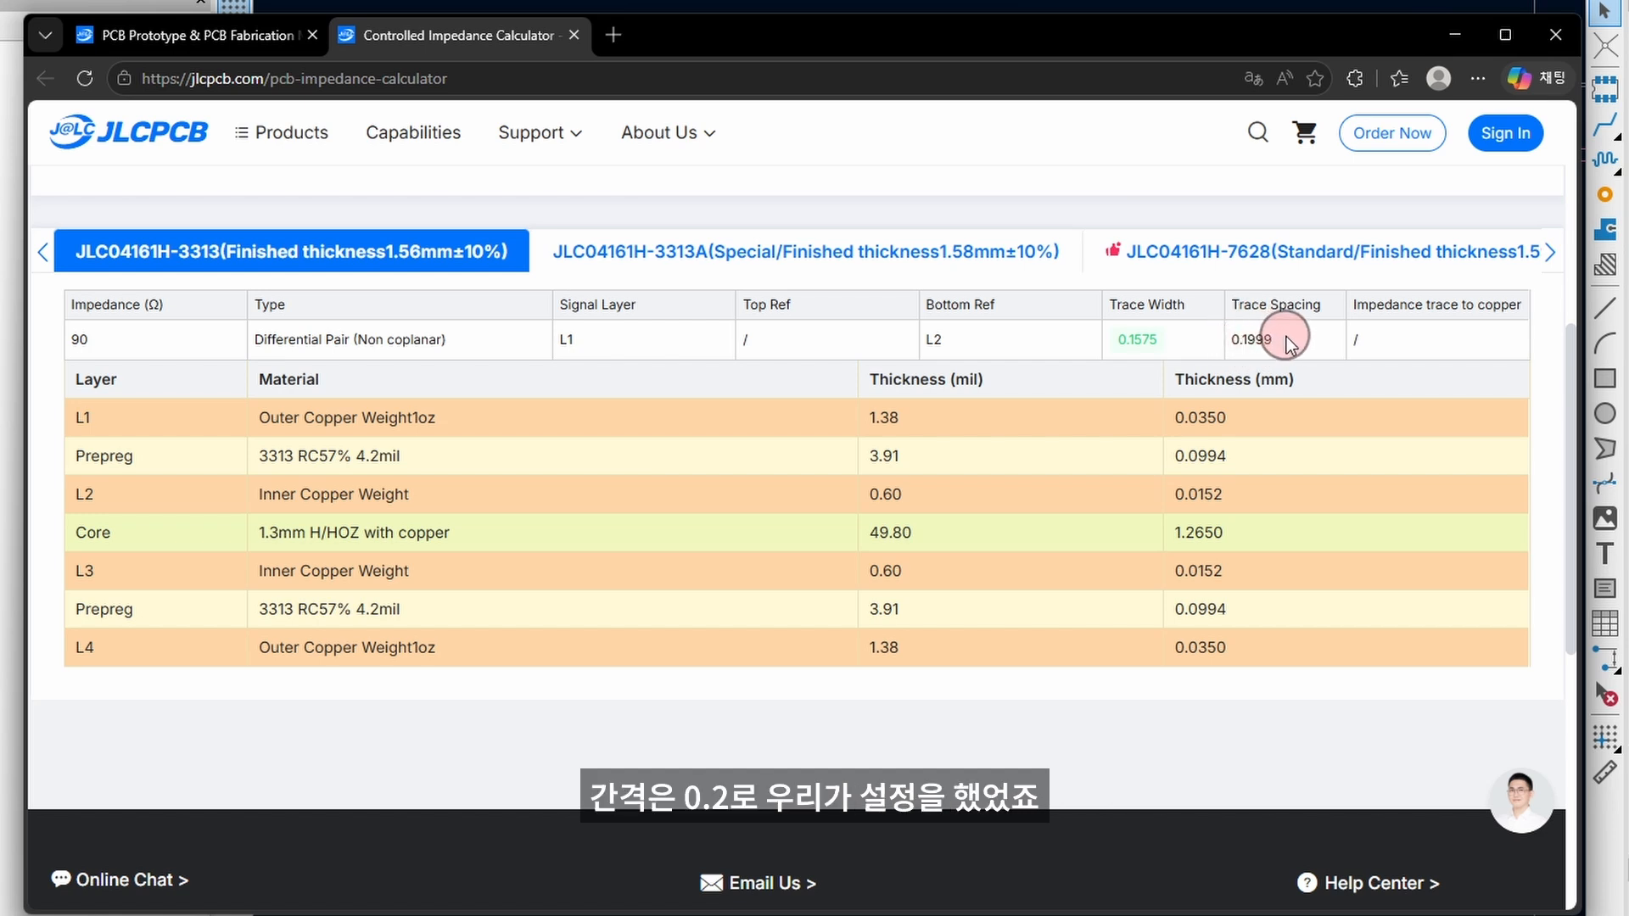
pyautogui.scroll(1, 1323, 381)
pyautogui.scroll(-1, 1239, 415)
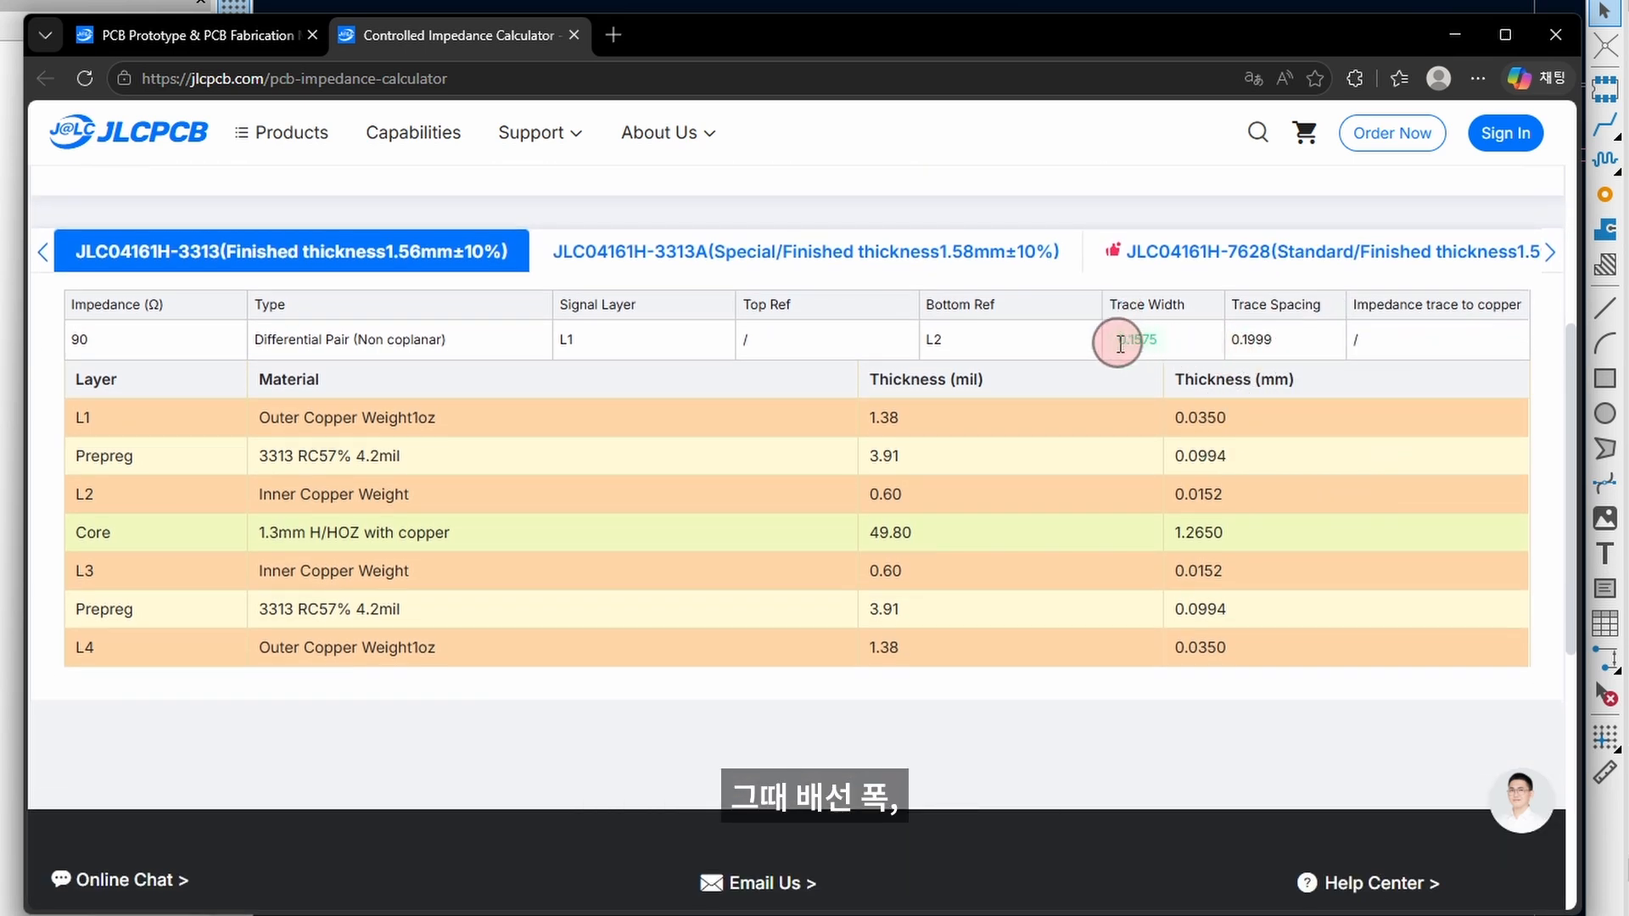
pyautogui.moveTo(1119, 343); pyautogui.dragTo(1174, 343)
pyautogui.click(1175, 350)
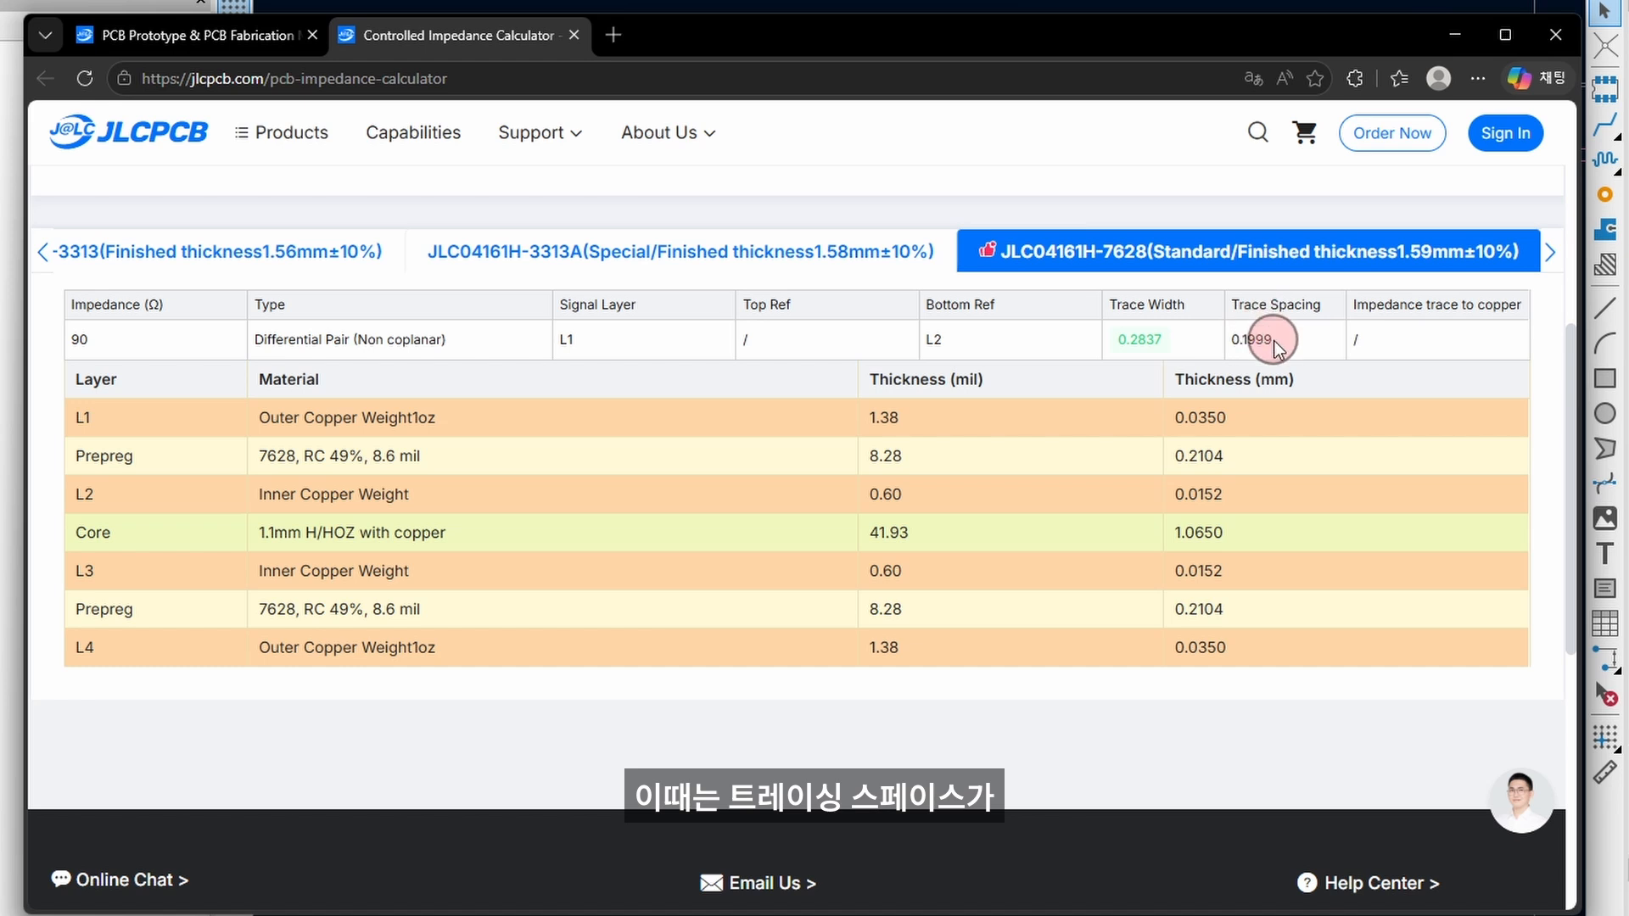
# - Show the JLC04161H-7628 stack-up results and examine the trace width and spacing
pyautogui.moveTo(1276, 348); pyautogui.dragTo(1224, 341)
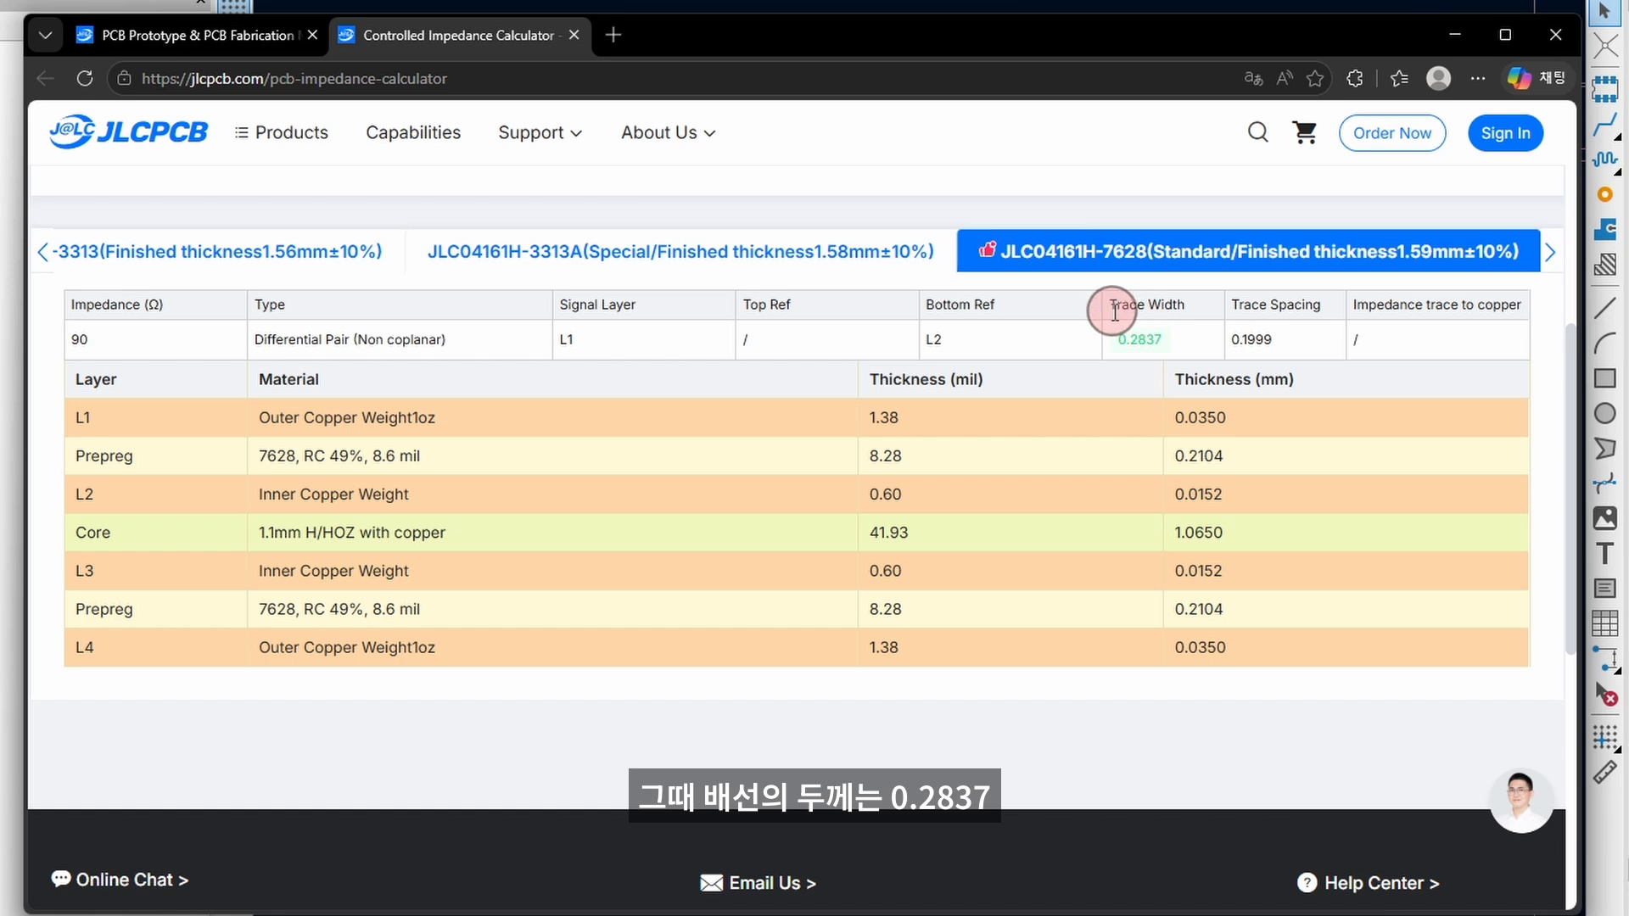
pyautogui.moveTo(1113, 308); pyautogui.dragTo(1199, 308)
pyautogui.click(1166, 348)
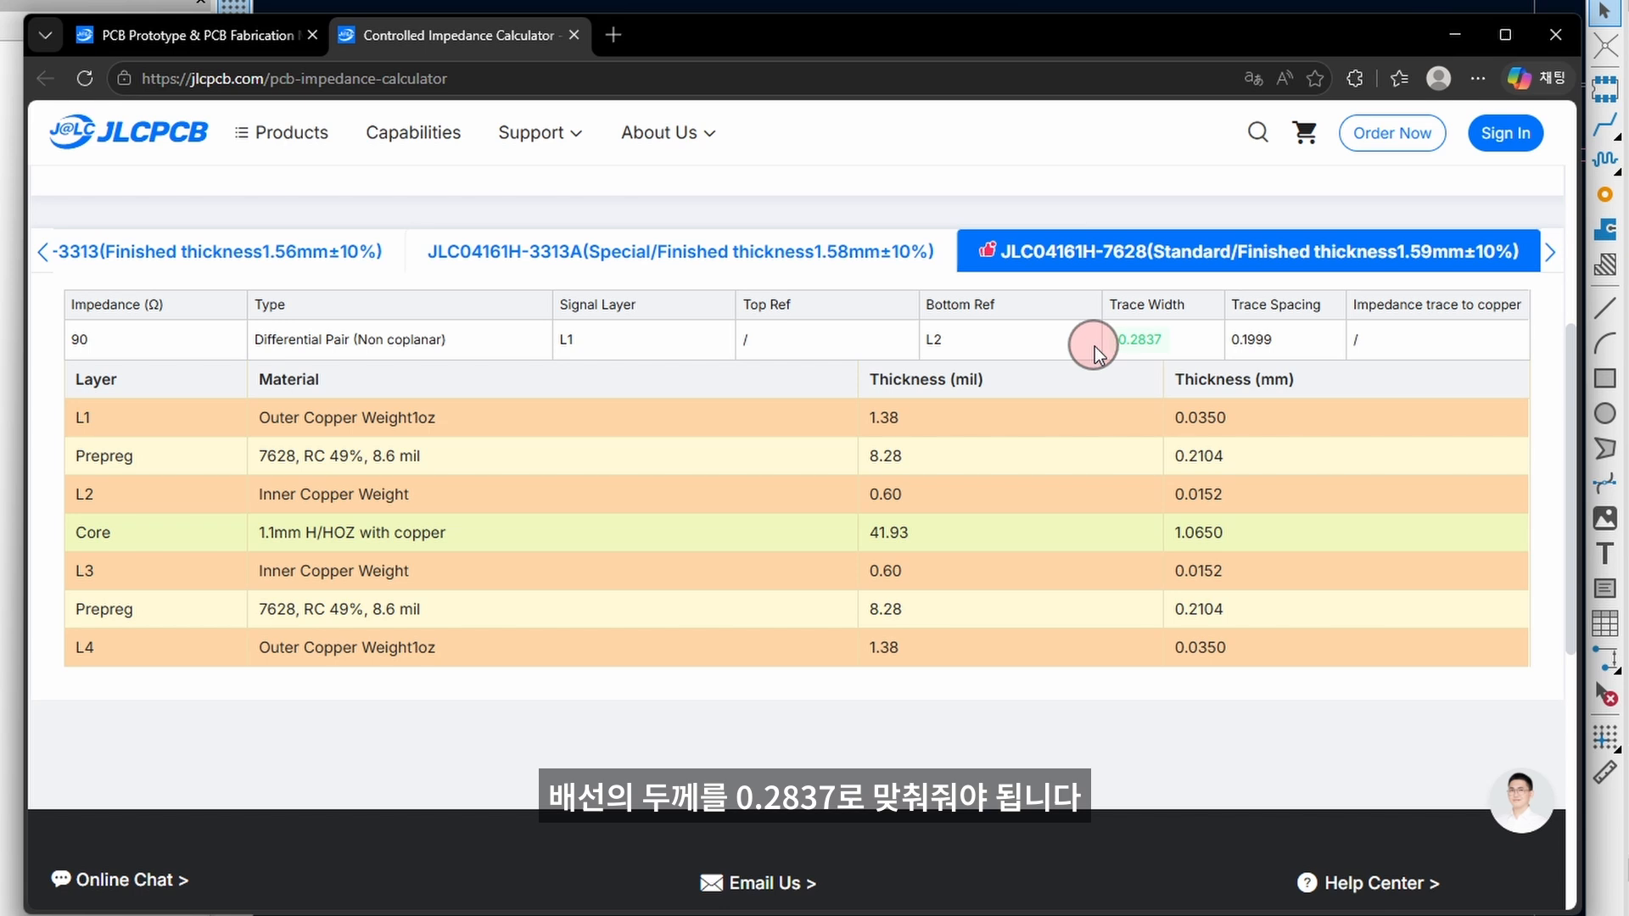
# - Set the trace spacing to 0.3 mm, recalculate and check the trace width for the JLC04161H-7628 stack-up
pyautogui.scroll(3, 1094, 346)
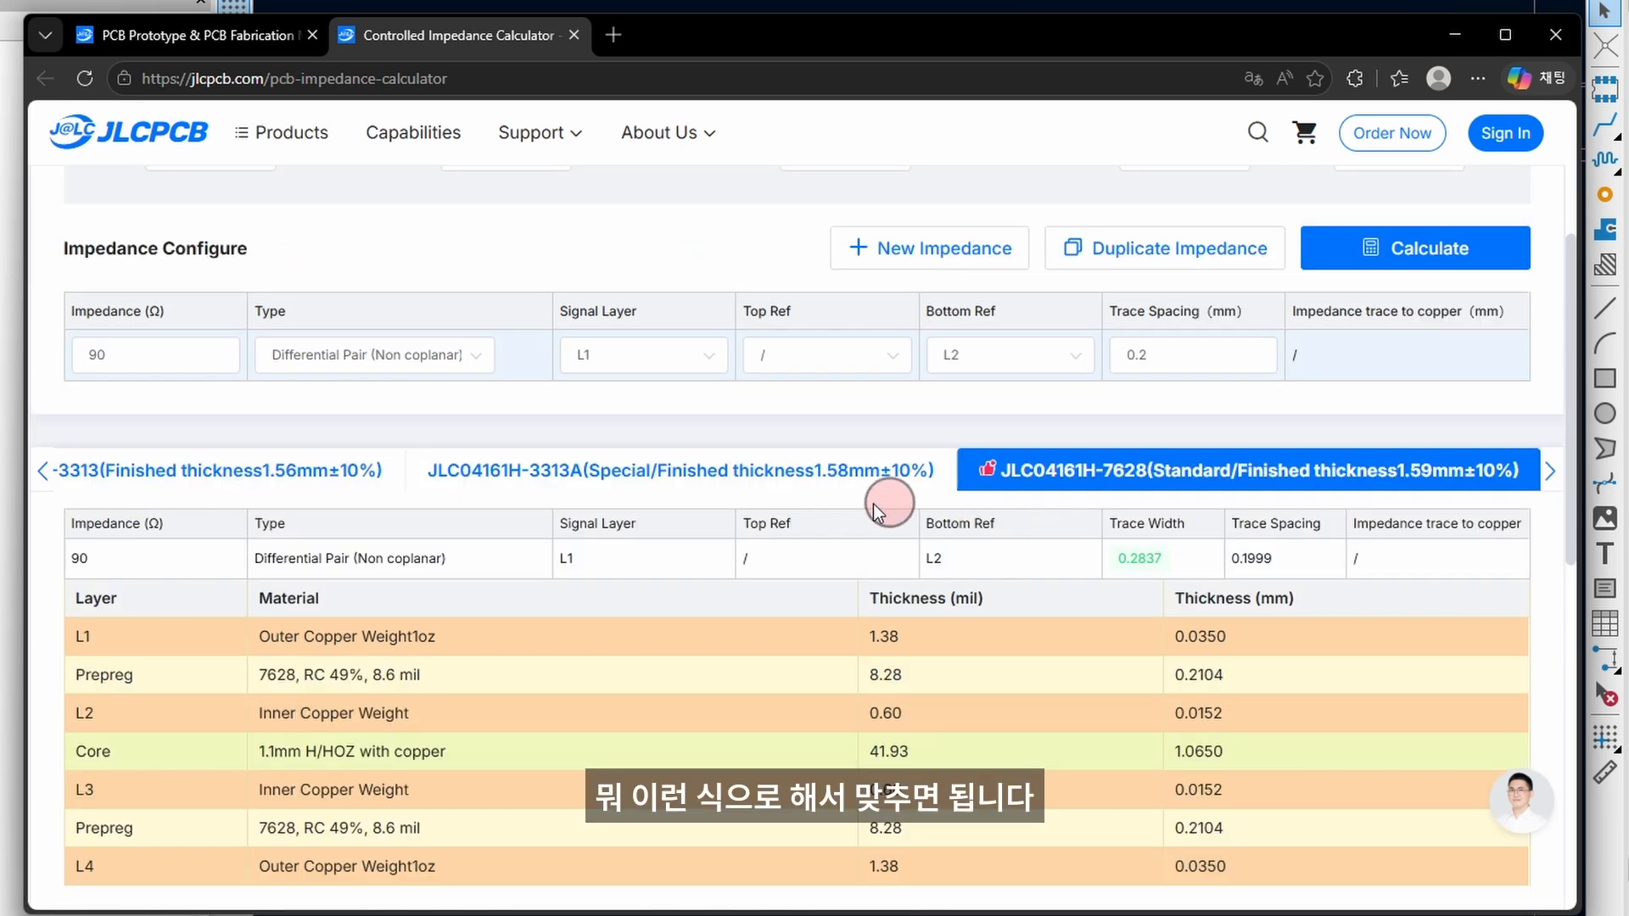
pyautogui.click(1162, 352)
pyautogui.press('BackSpace')
pyautogui.write('3')
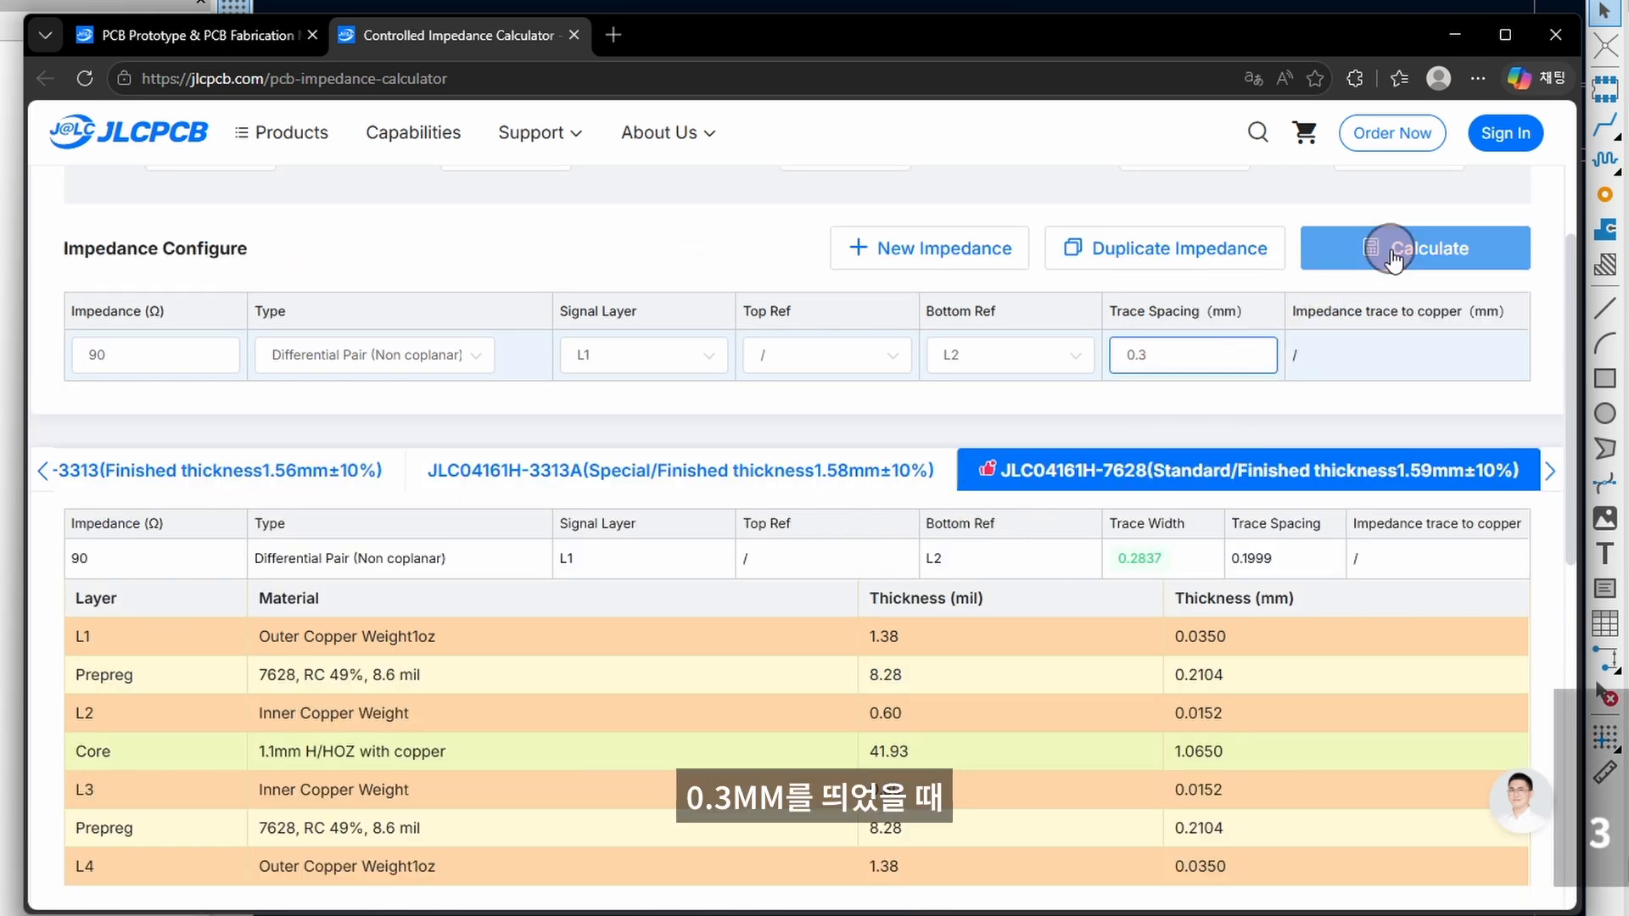
pyautogui.click(1392, 253)
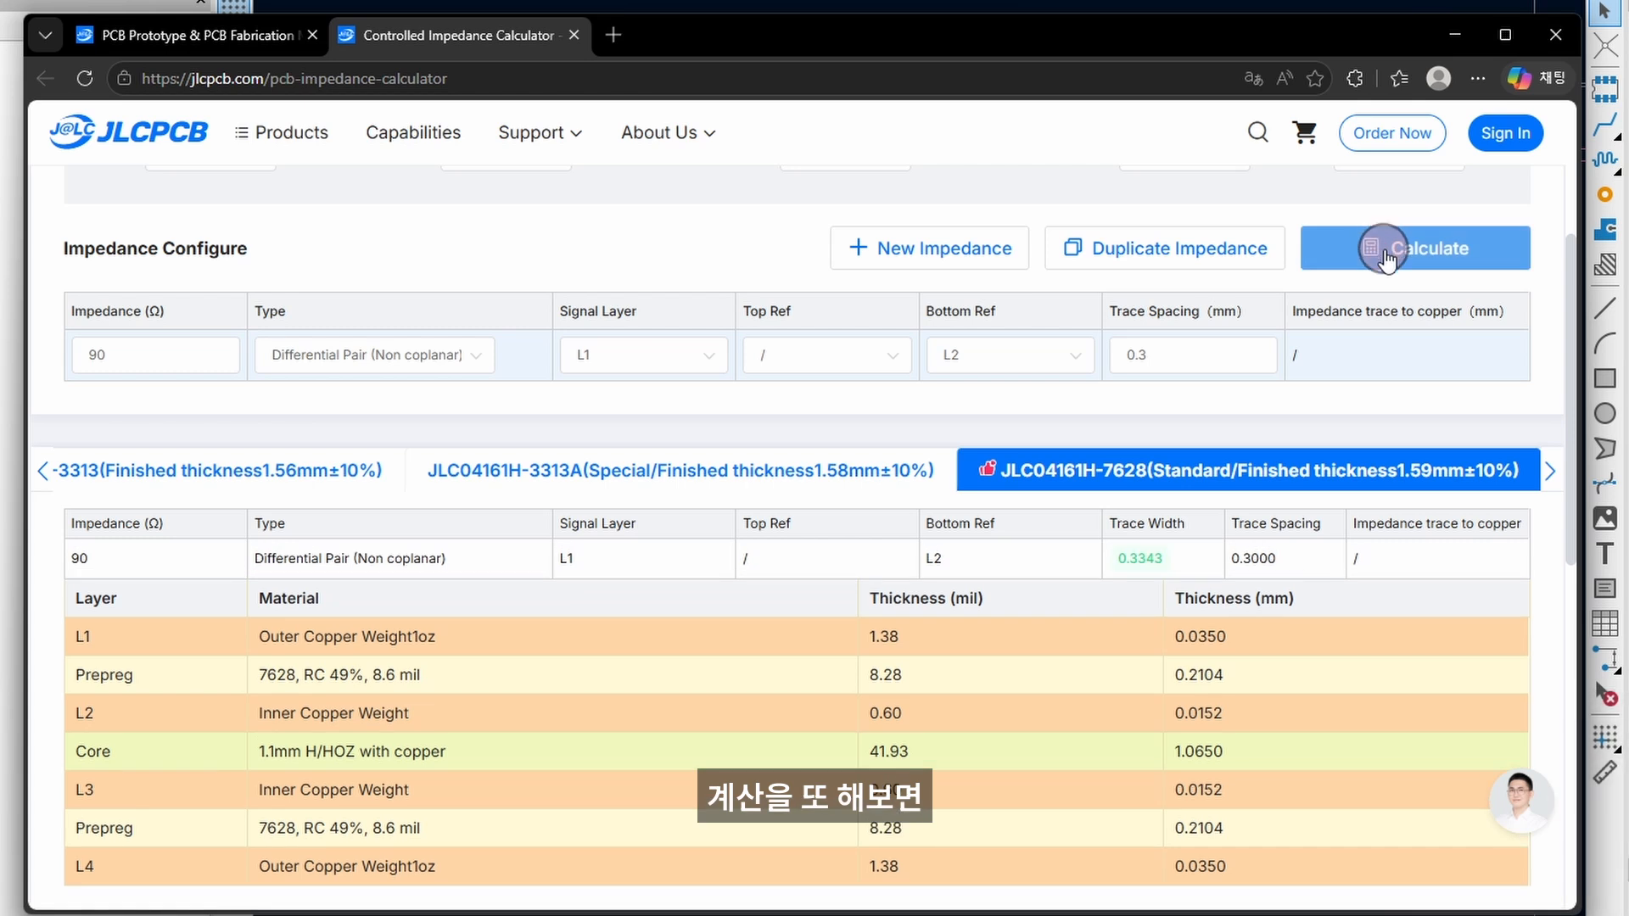
pyautogui.moveTo(1118, 557); pyautogui.dragTo(1181, 567)
# - Set the trace spacing to 0.5 mm, recalculate and check the required trace width
pyautogui.moveTo(1188, 353); pyautogui.dragTo(1131, 353)
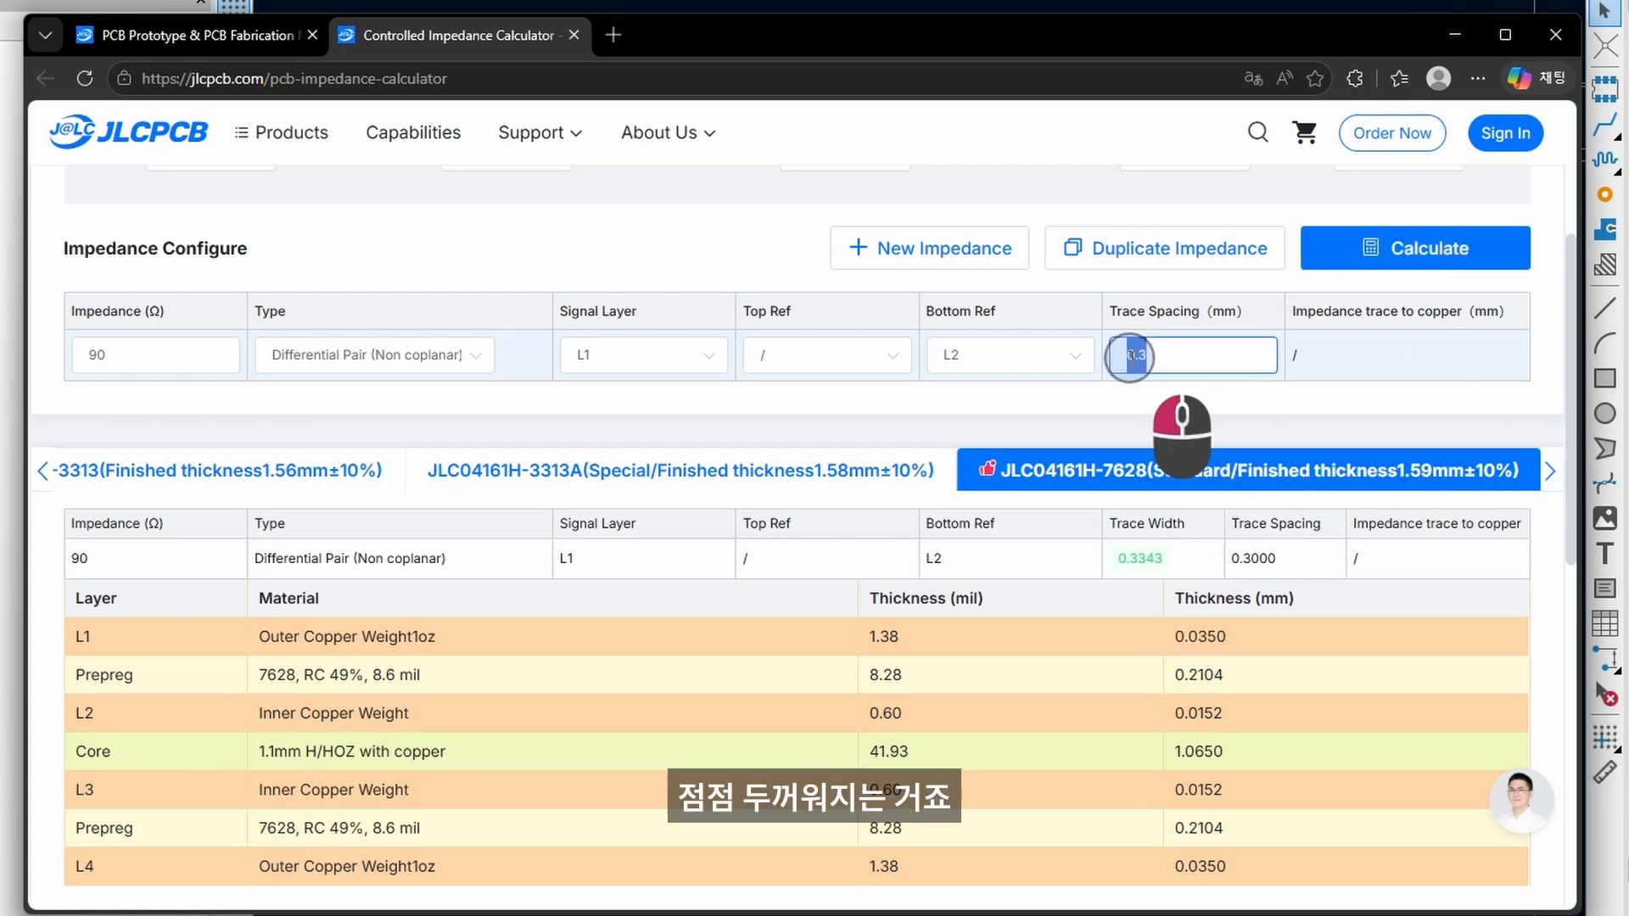
pyautogui.write('0.5')
pyautogui.click(1362, 247)
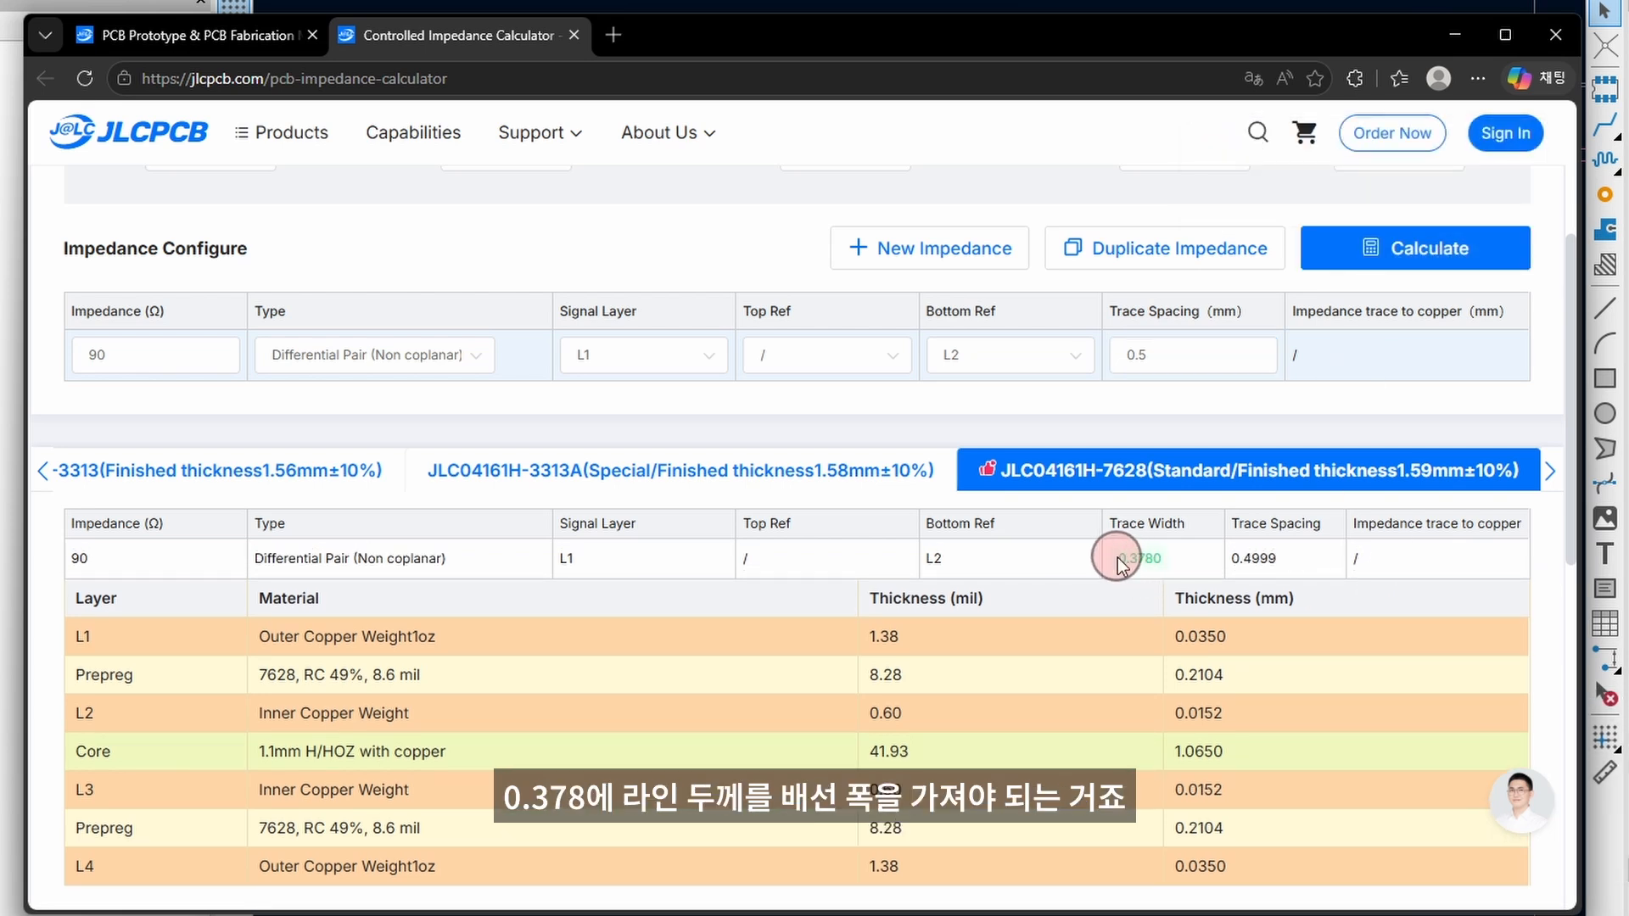
pyautogui.moveTo(1120, 559); pyautogui.dragTo(1166, 557)
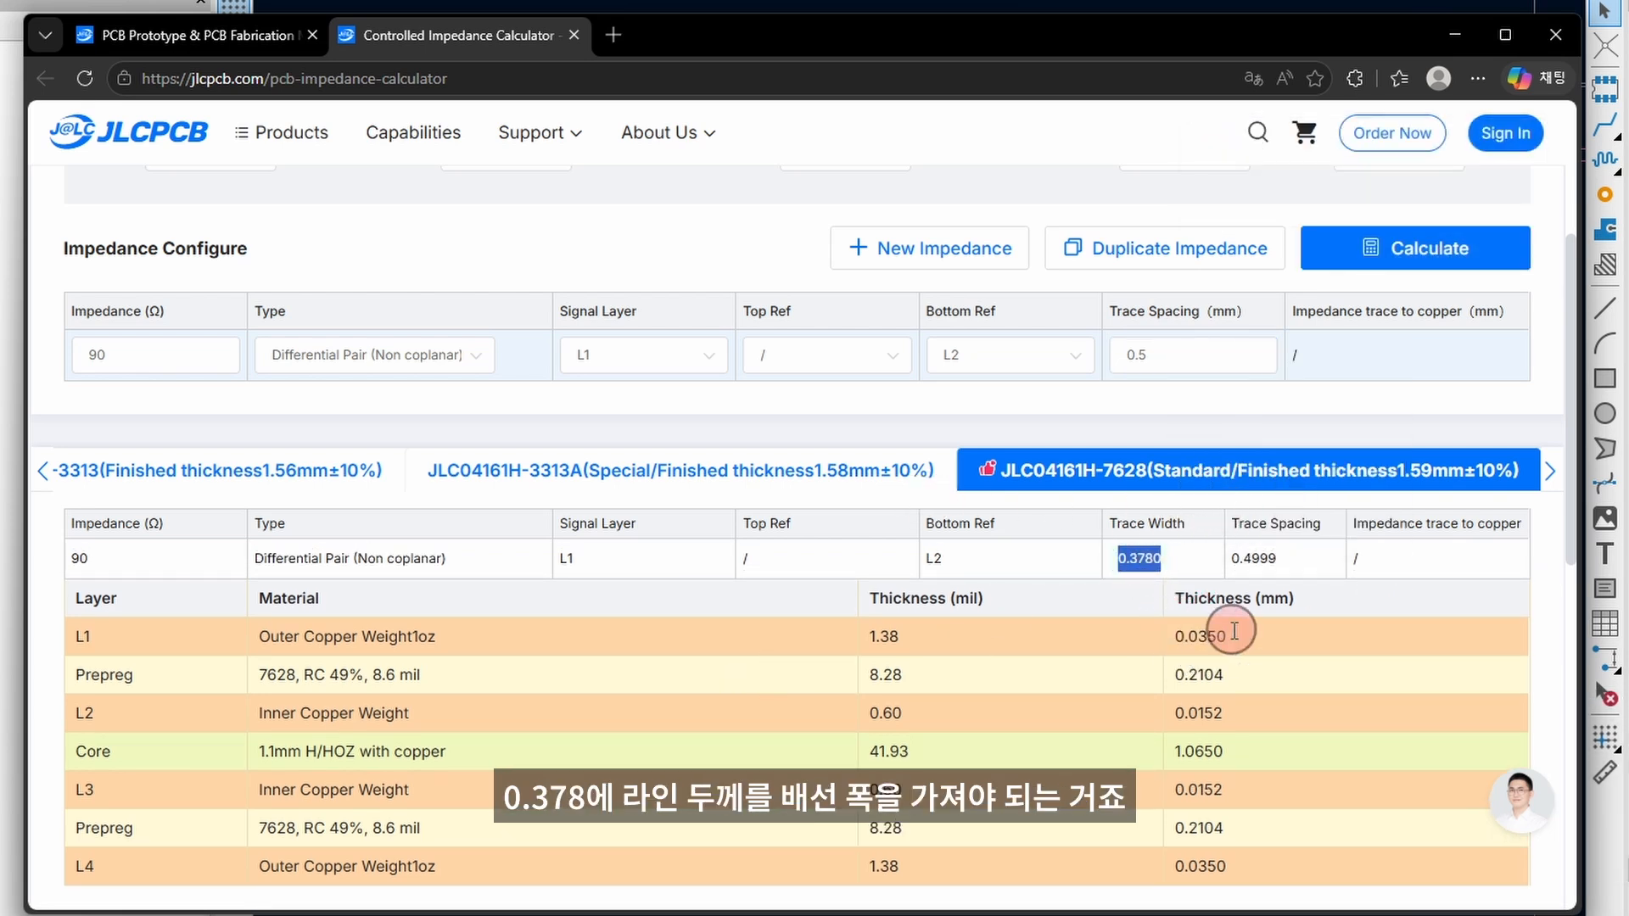
# - Examine the prepreg materials, copper layers and thicknesses in the JLC04161H-7628 stack-up table
pyautogui.scroll(-1, 1215, 621)
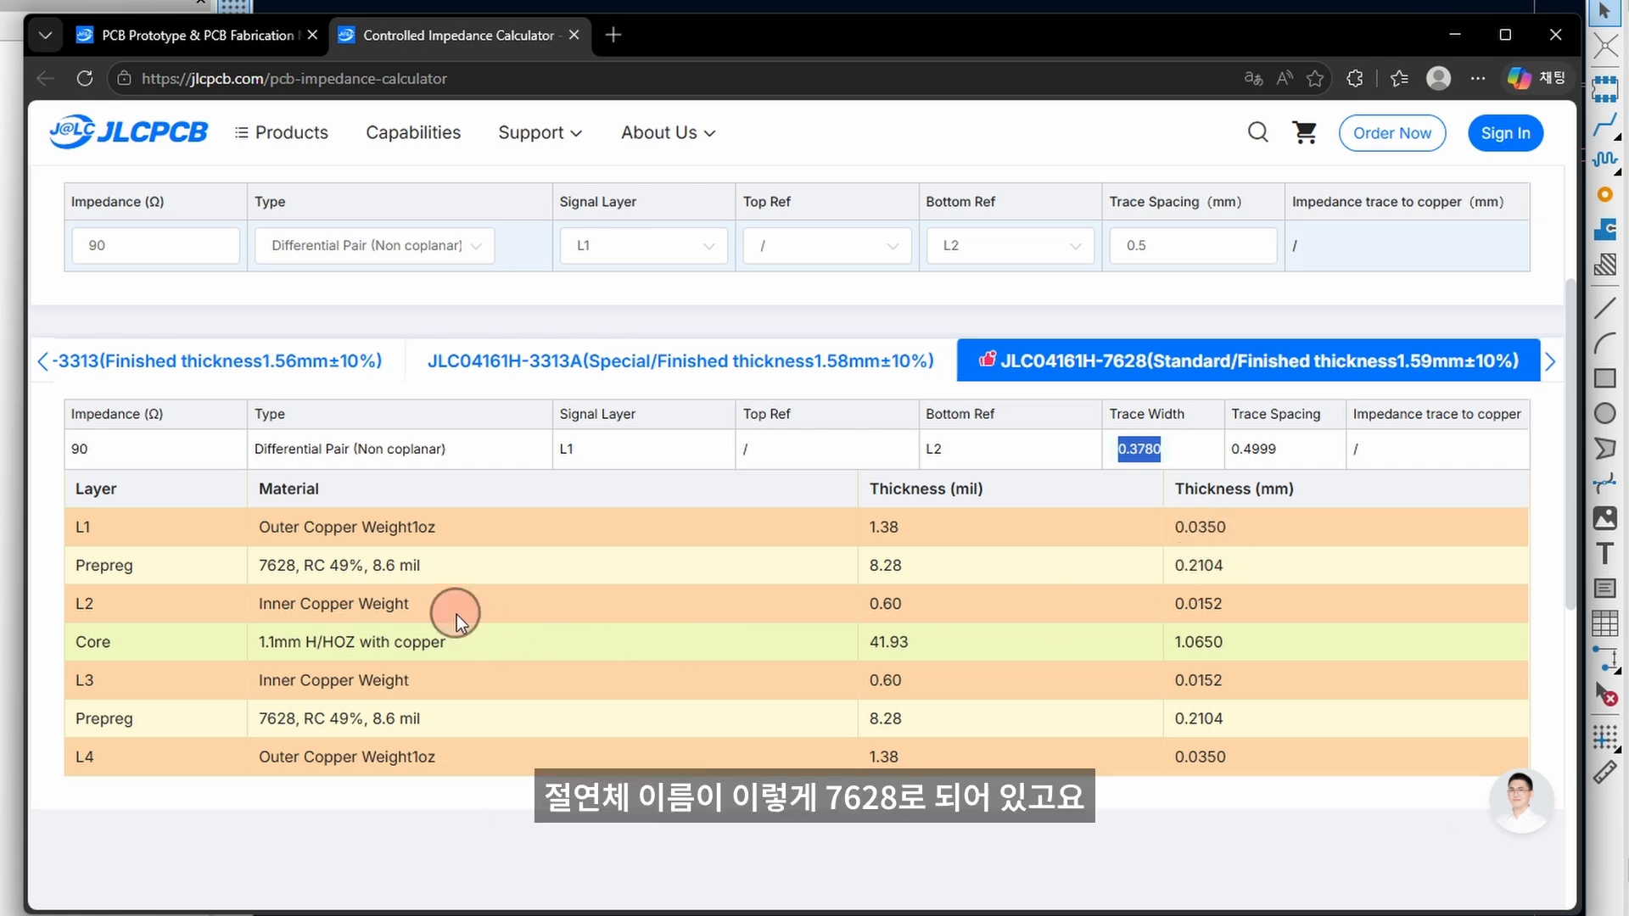
pyautogui.moveTo(258, 565); pyautogui.dragTo(296, 565)
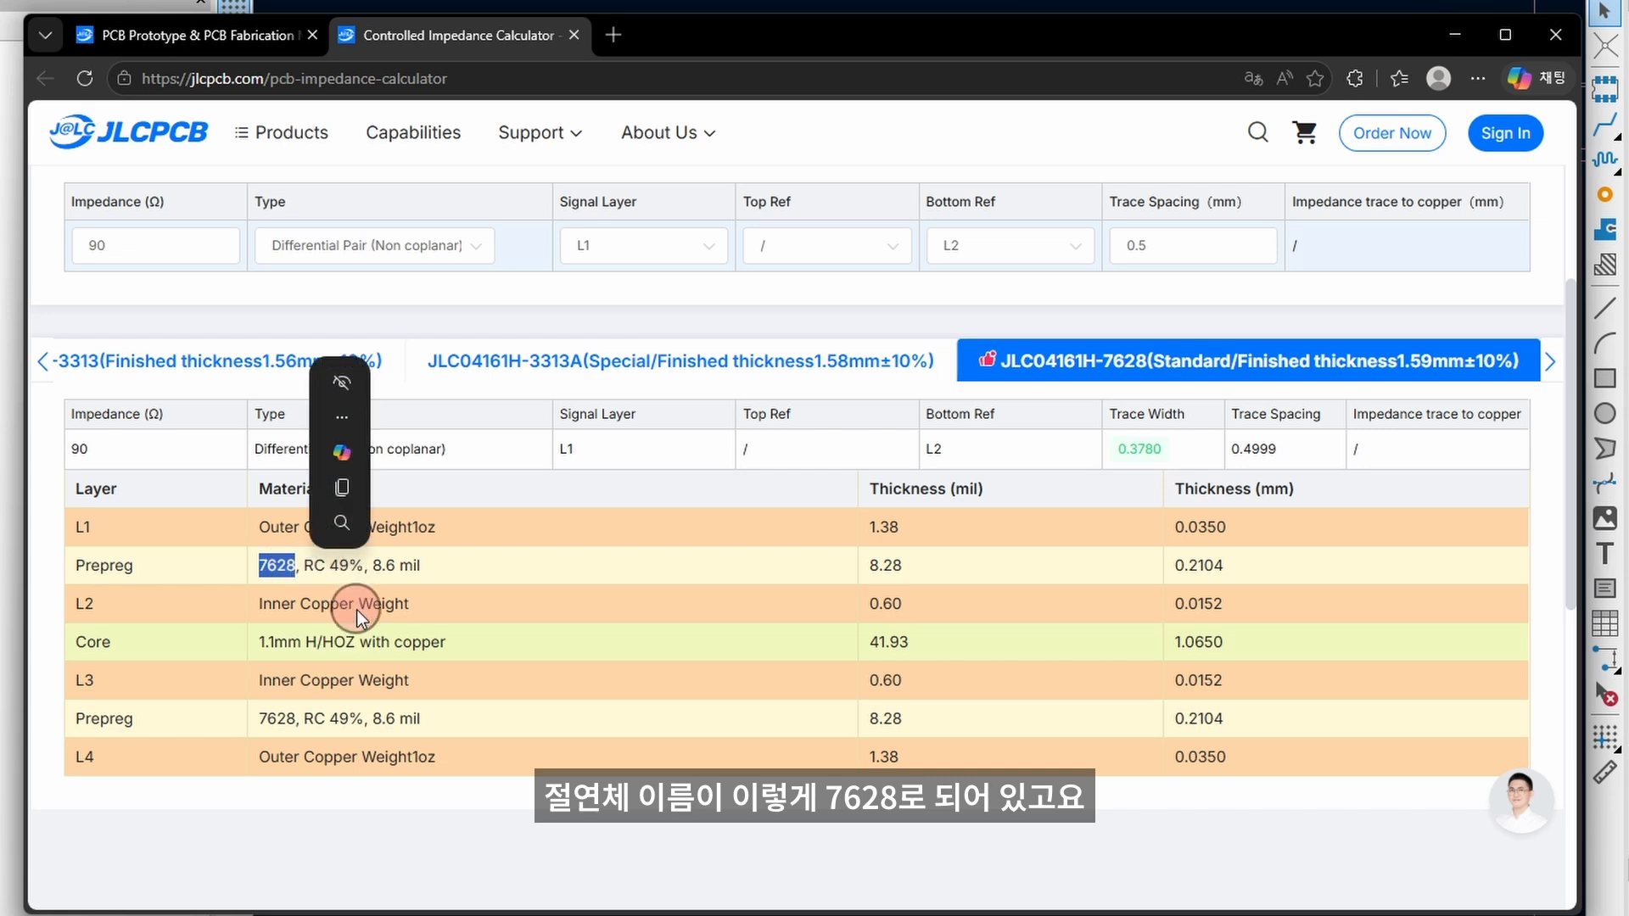
pyautogui.click(529, 574)
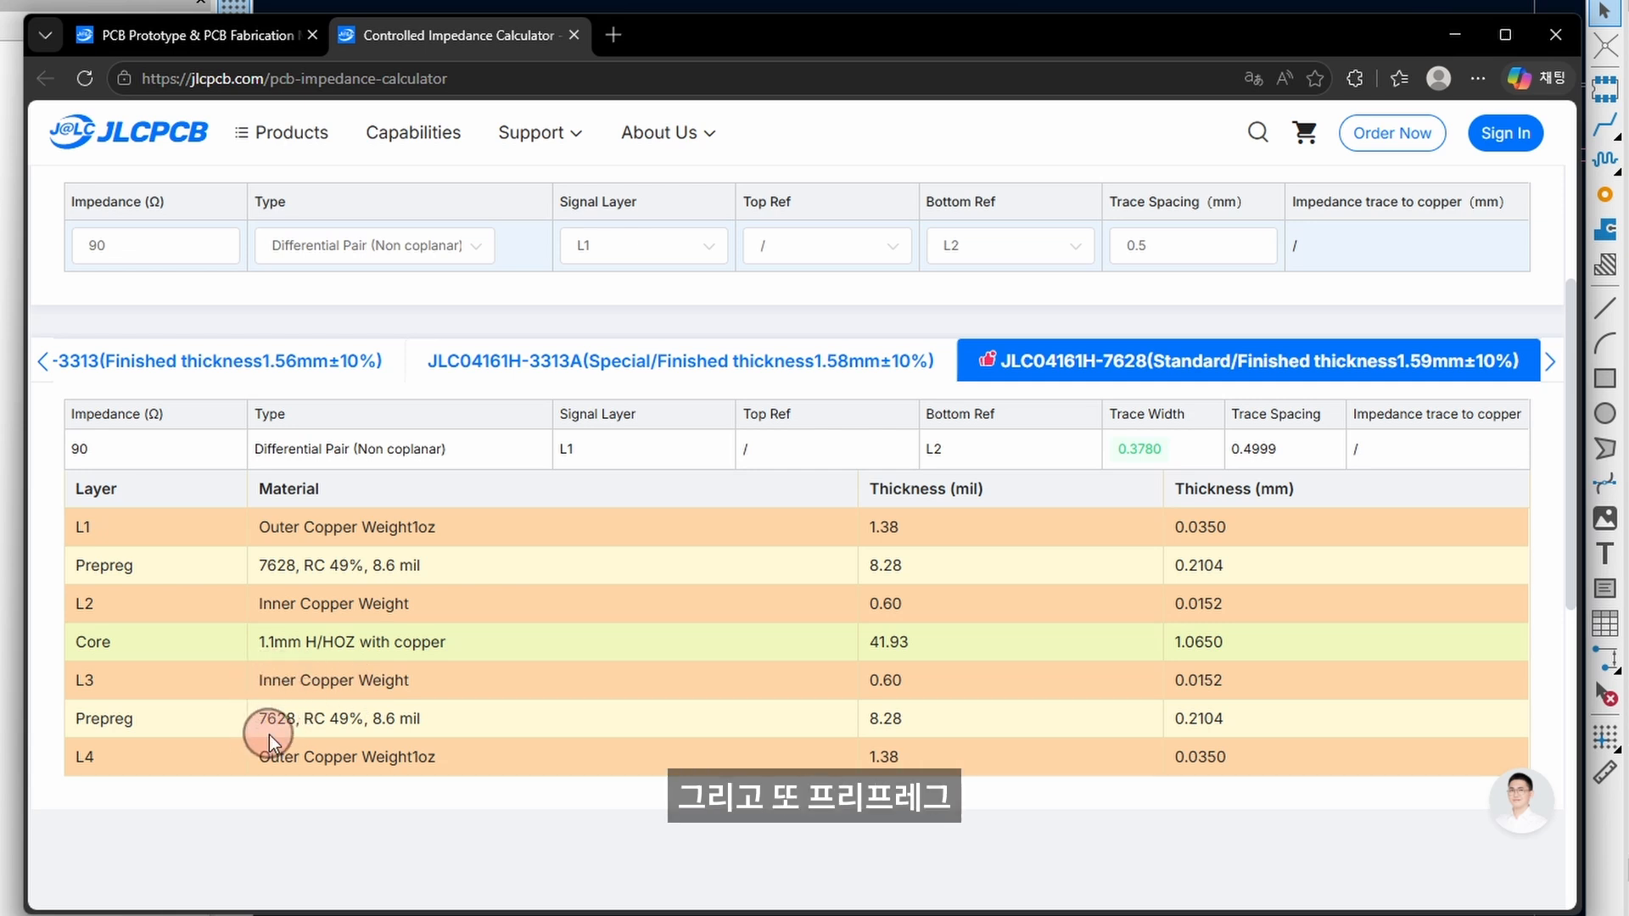
pyautogui.moveTo(280, 757); pyautogui.dragTo(453, 782)
pyautogui.click(858, 833)
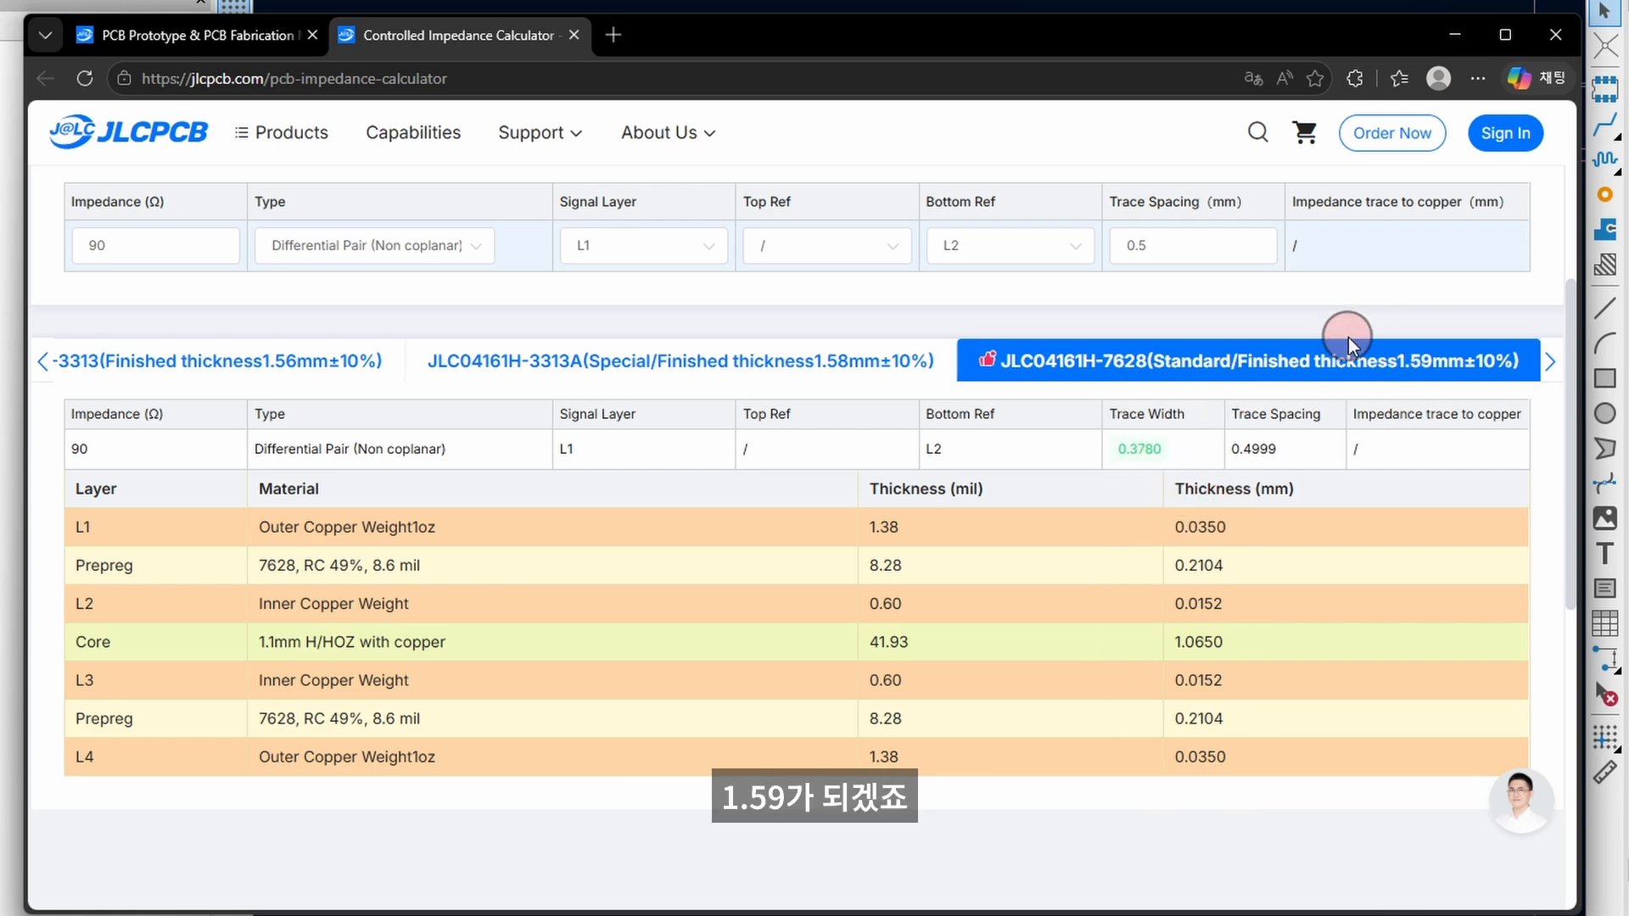
# - Switch the calculator's unit to mil, set the trace spacing to 8 mil and recalculate the trace width
pyautogui.scroll(3, 1206, 395)
pyautogui.click(1399, 262)
pyautogui.click(1371, 321)
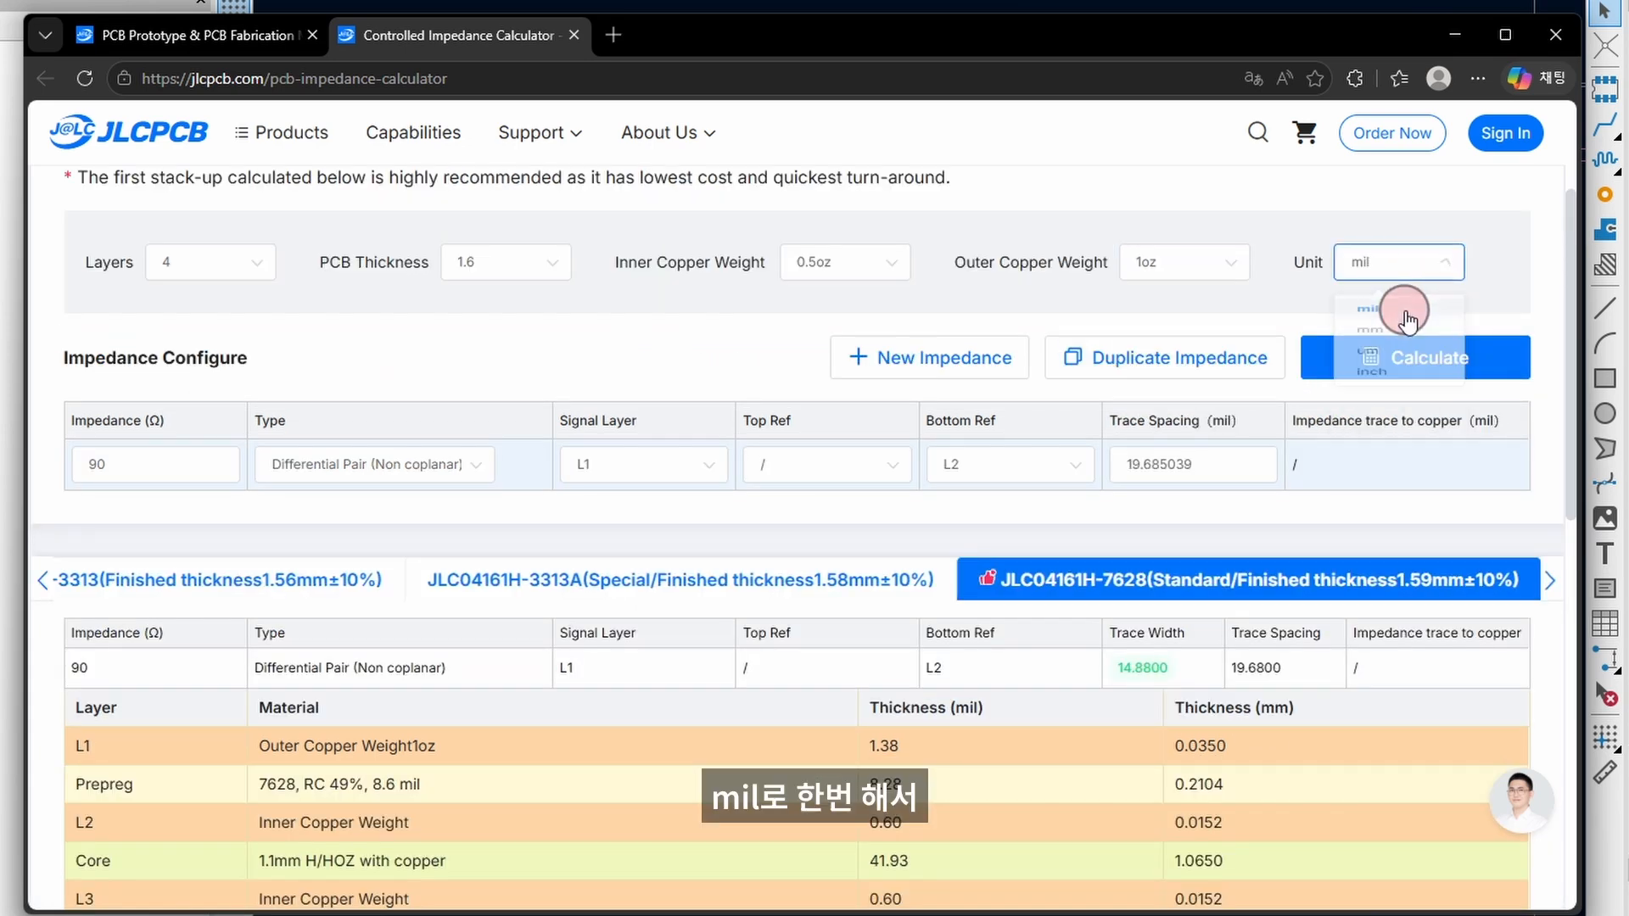
pyautogui.moveTo(1219, 464); pyautogui.dragTo(1117, 473)
pyautogui.write('8')
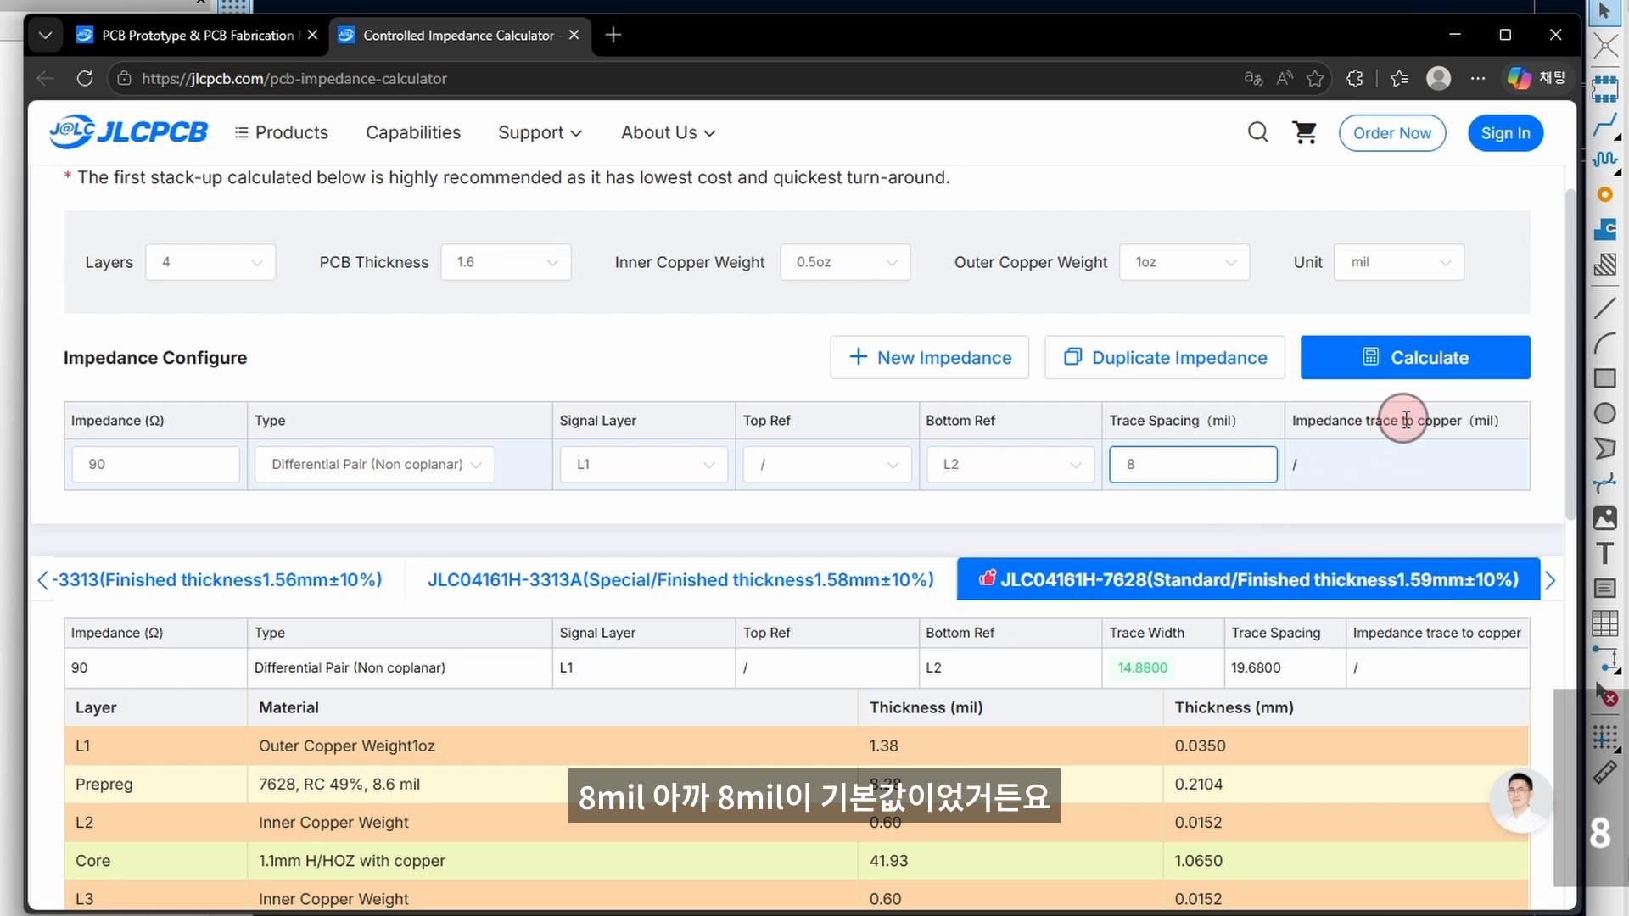
pyautogui.click(1405, 365)
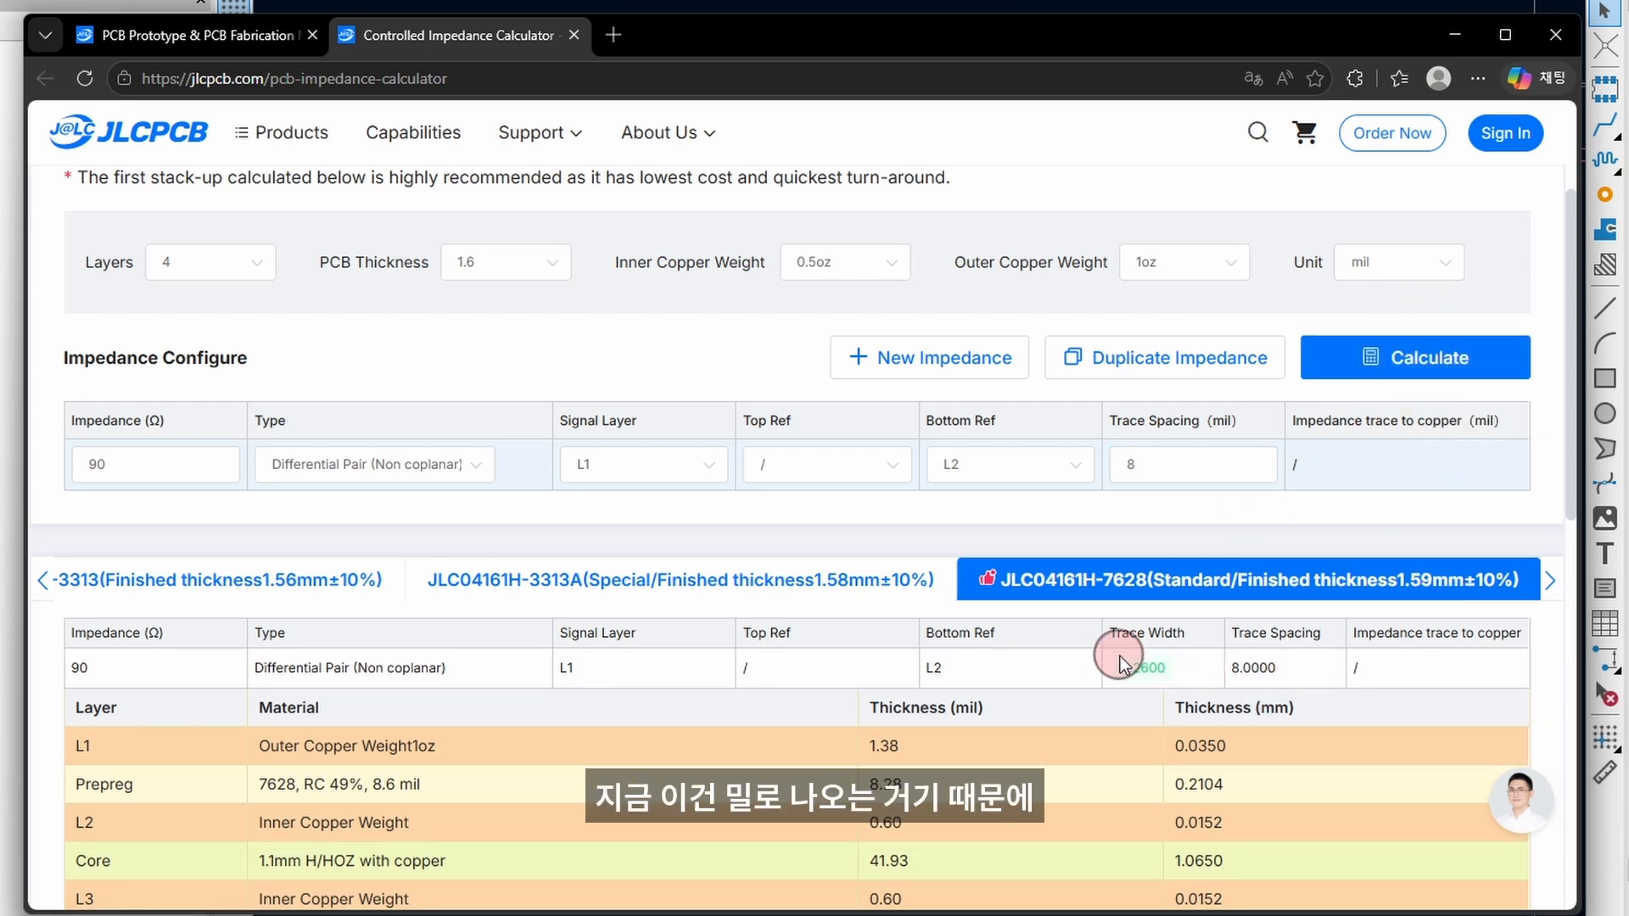
# - Switch the impedance calculator's unit back to mm and check the converted trace width and spacing for the JLC04161H-7628 stack-up
pyautogui.click(1428, 289)
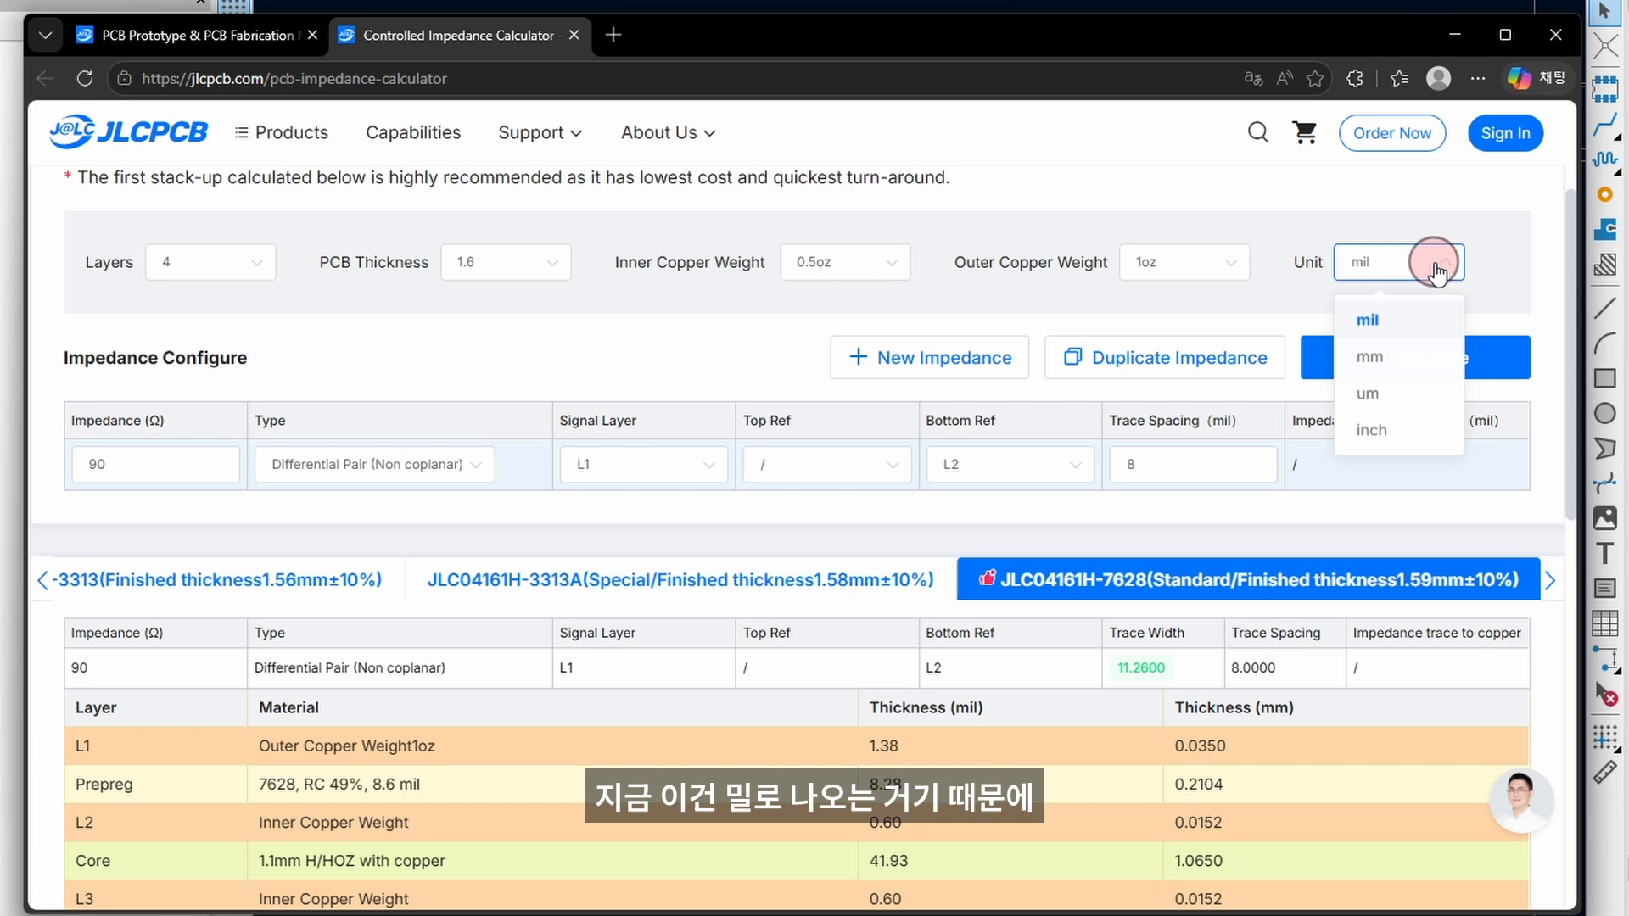
pyautogui.click(1398, 361)
pyautogui.scroll(-1, 1345, 483)
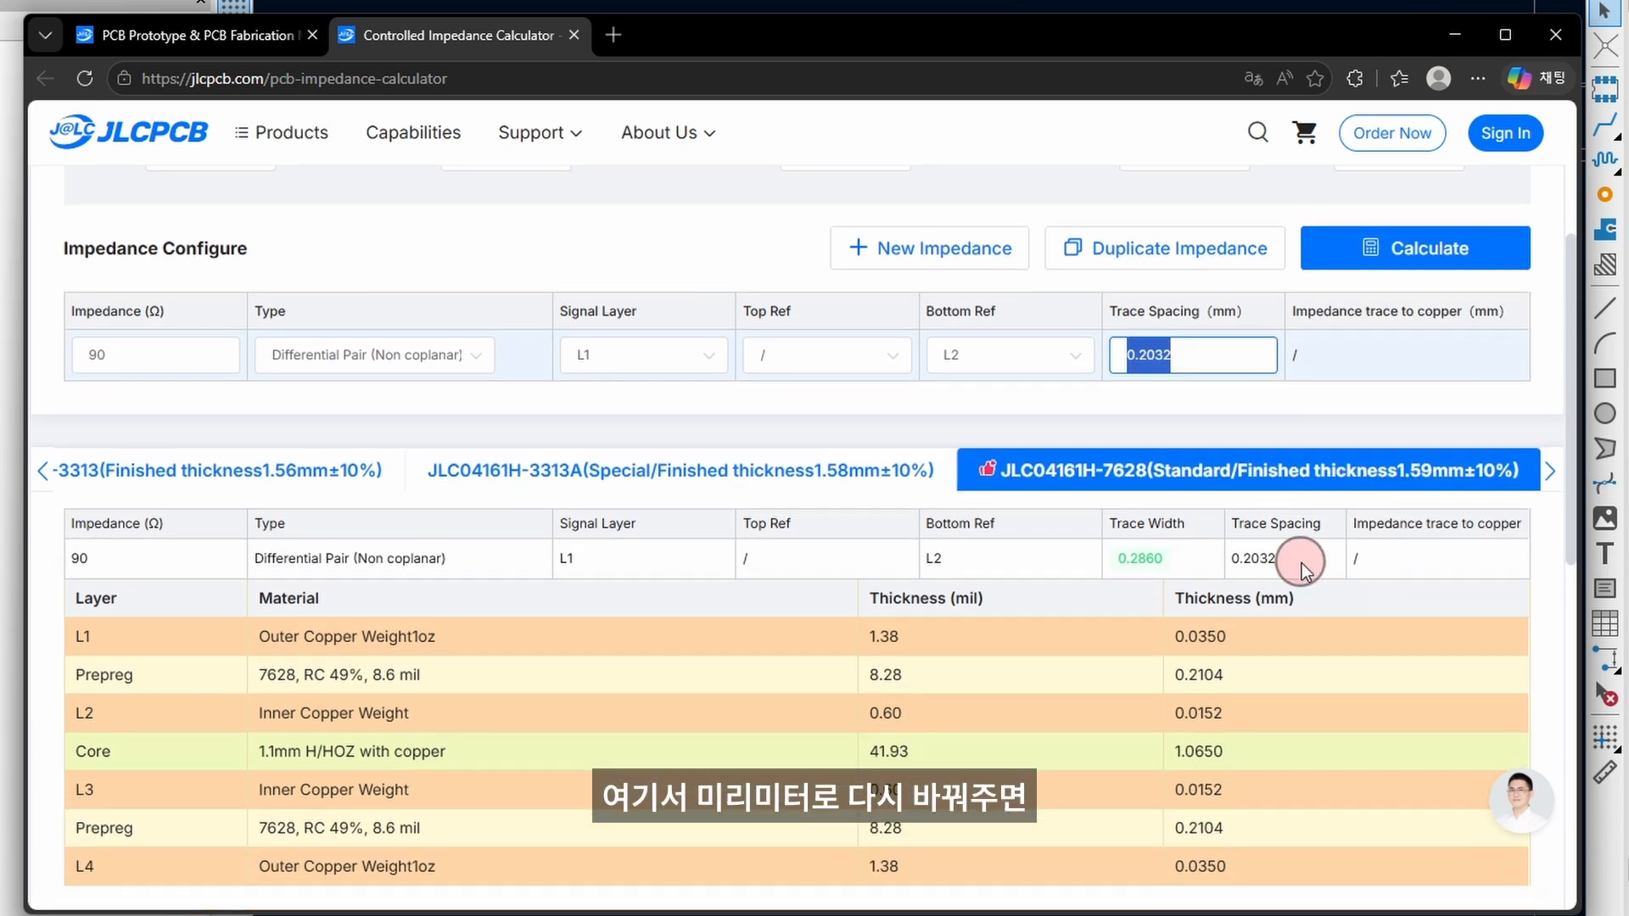
pyautogui.moveTo(1298, 564); pyautogui.dragTo(1221, 567)
pyautogui.click(1235, 560)
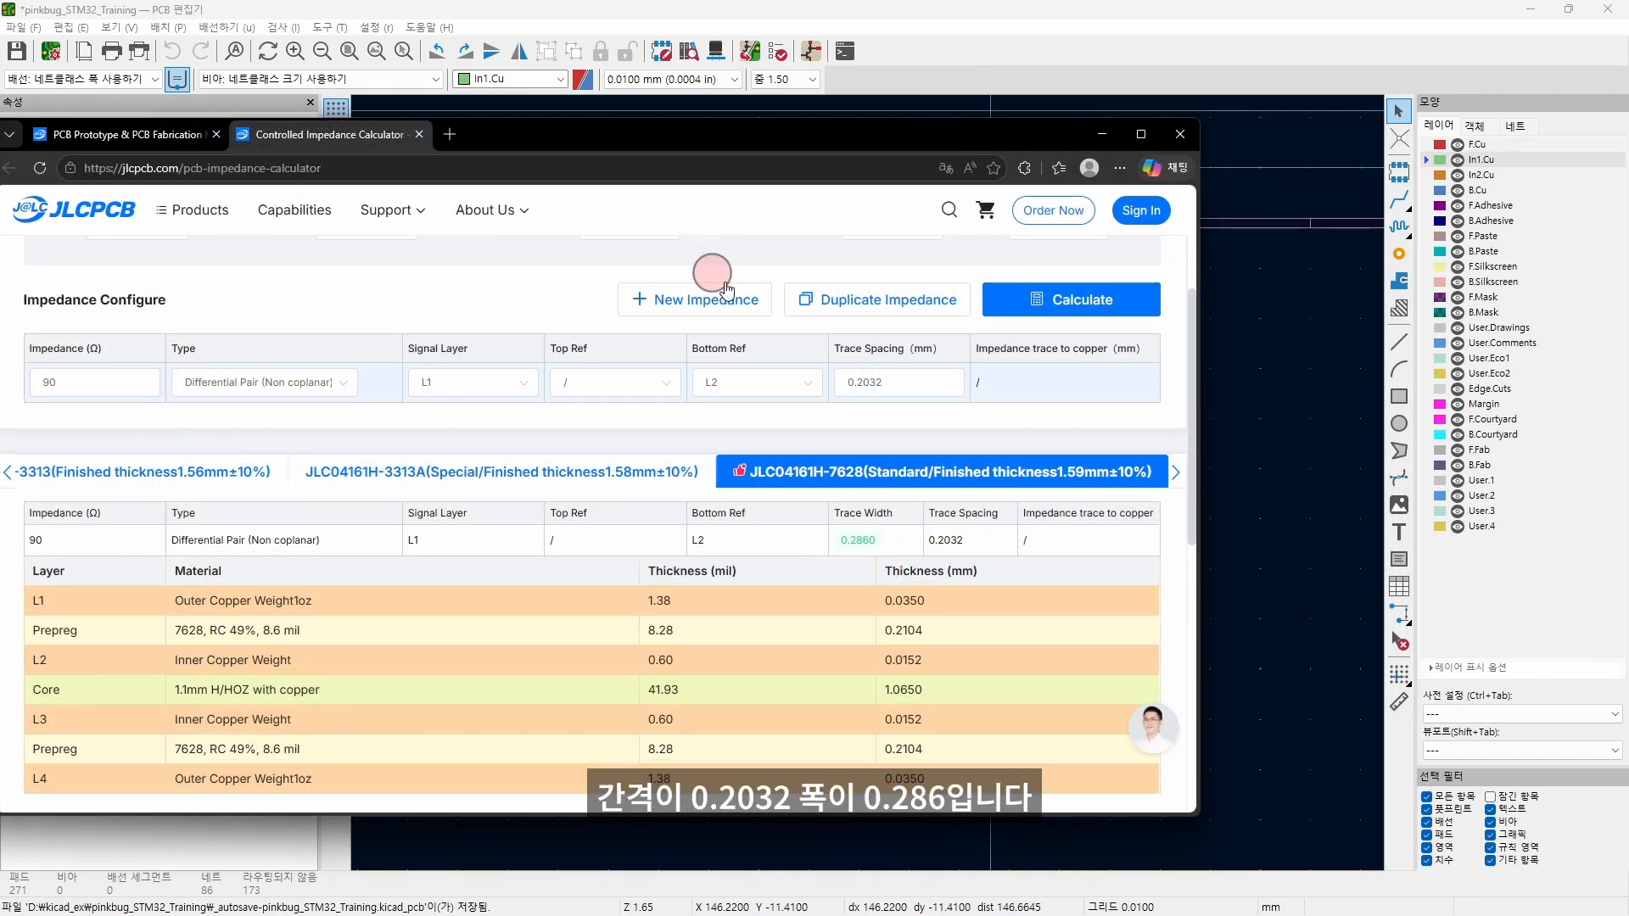
# - Switch to the KiCad PCB editor and set the USB_90_Ohm net class's differential pair gap to 0.2032 mm and width to 0.286 mm
pyautogui.click(472, 26)
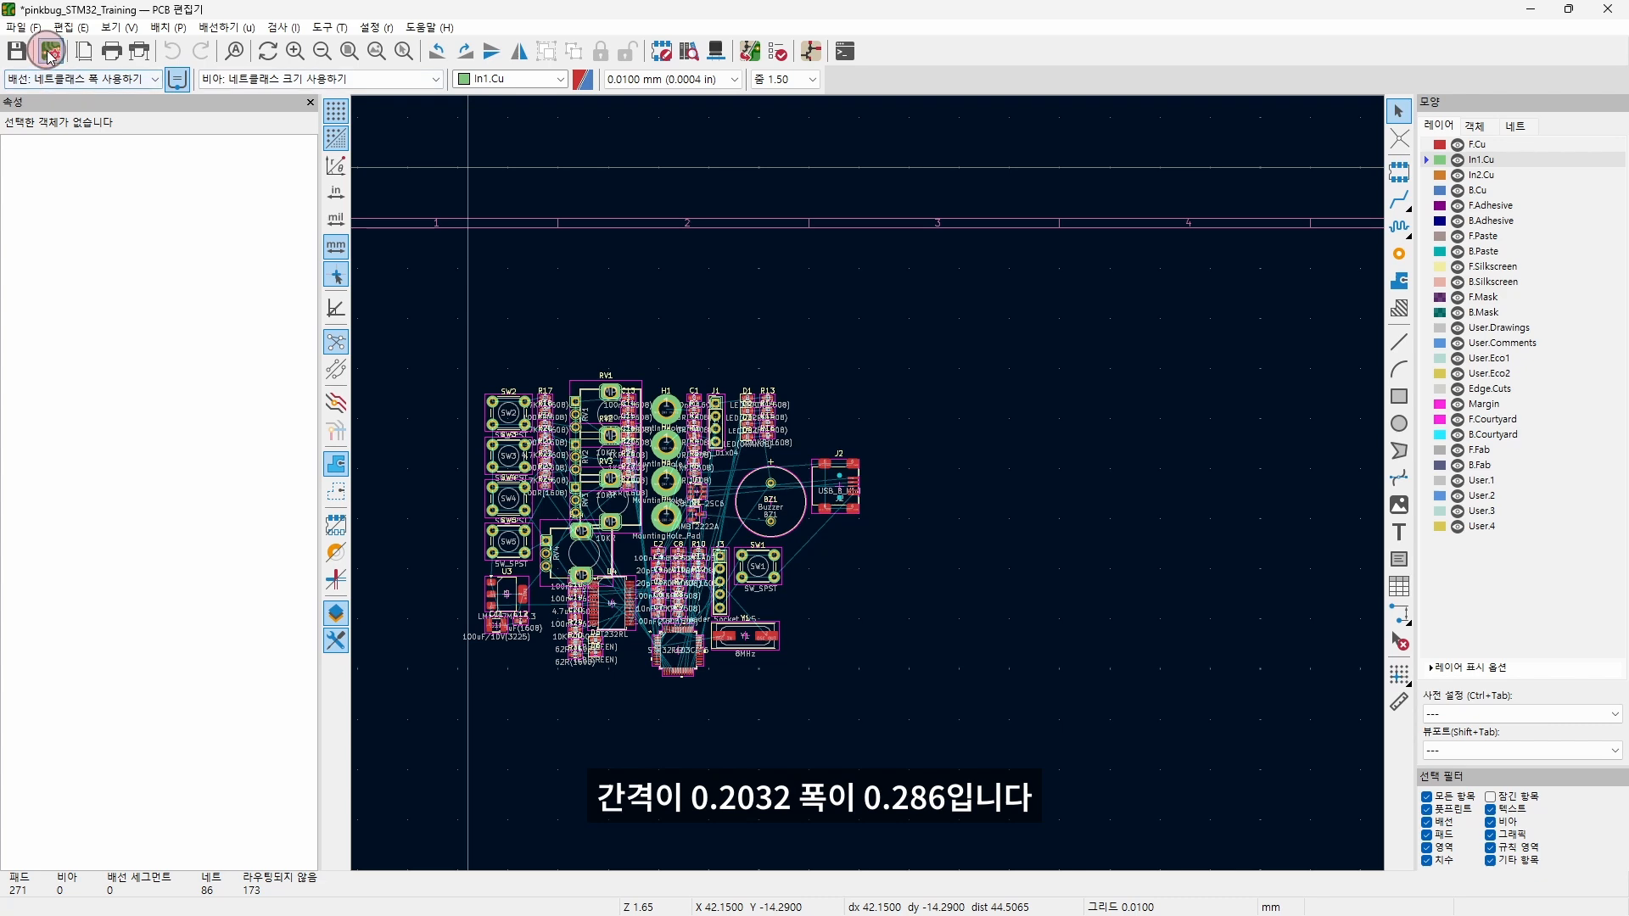
pyautogui.click(51, 53)
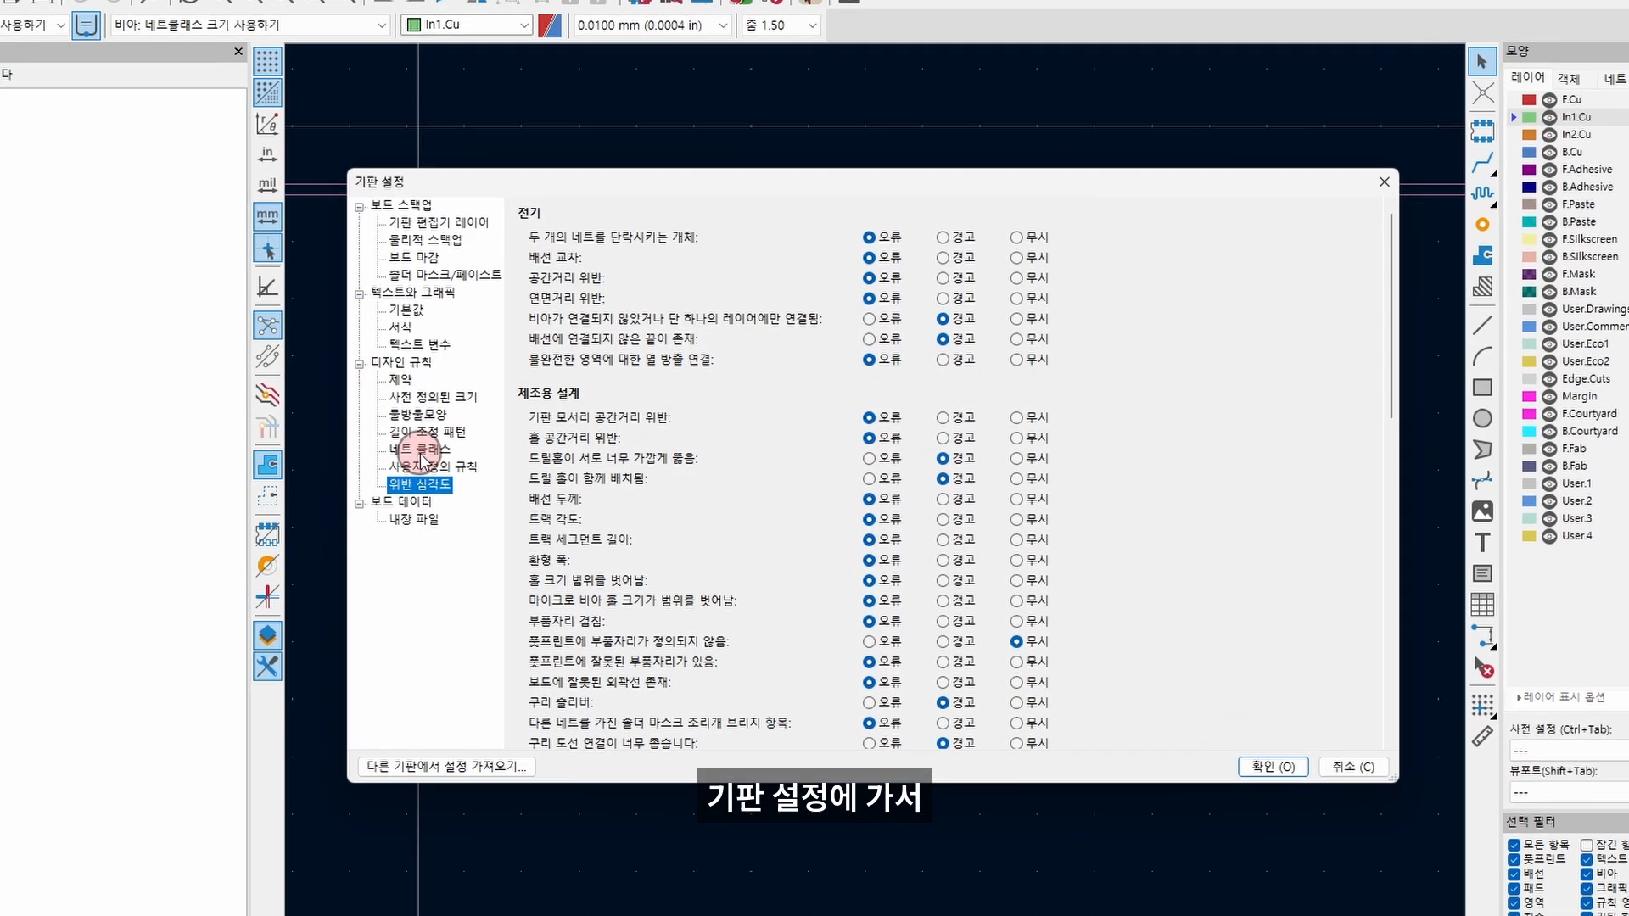
pyautogui.click(463, 462)
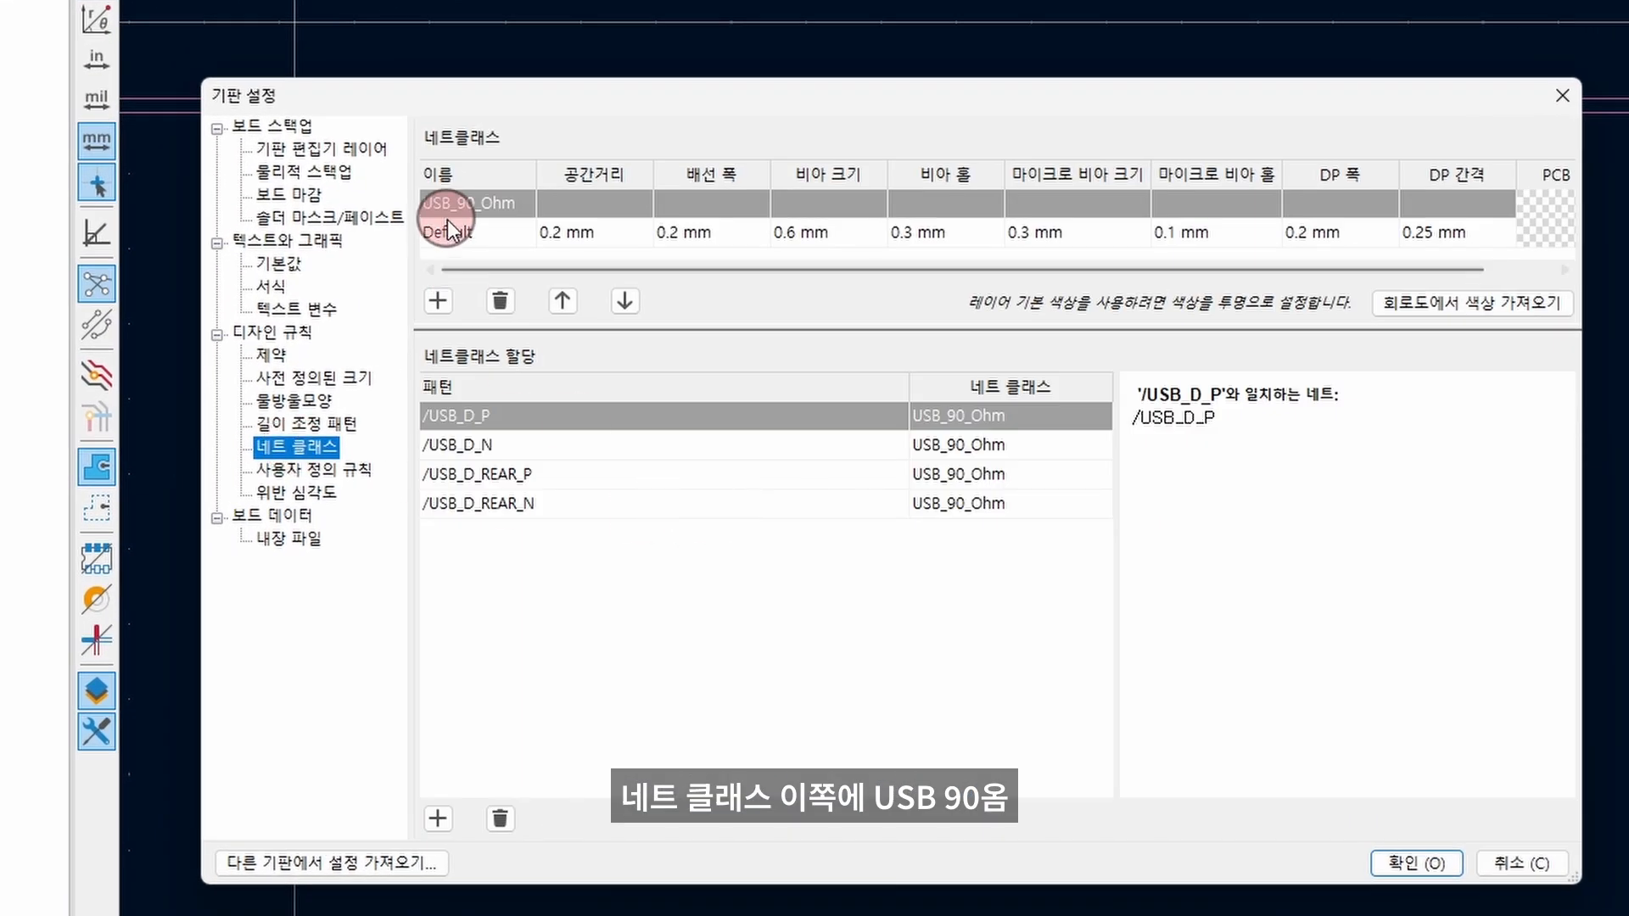
pyautogui.click(1452, 205)
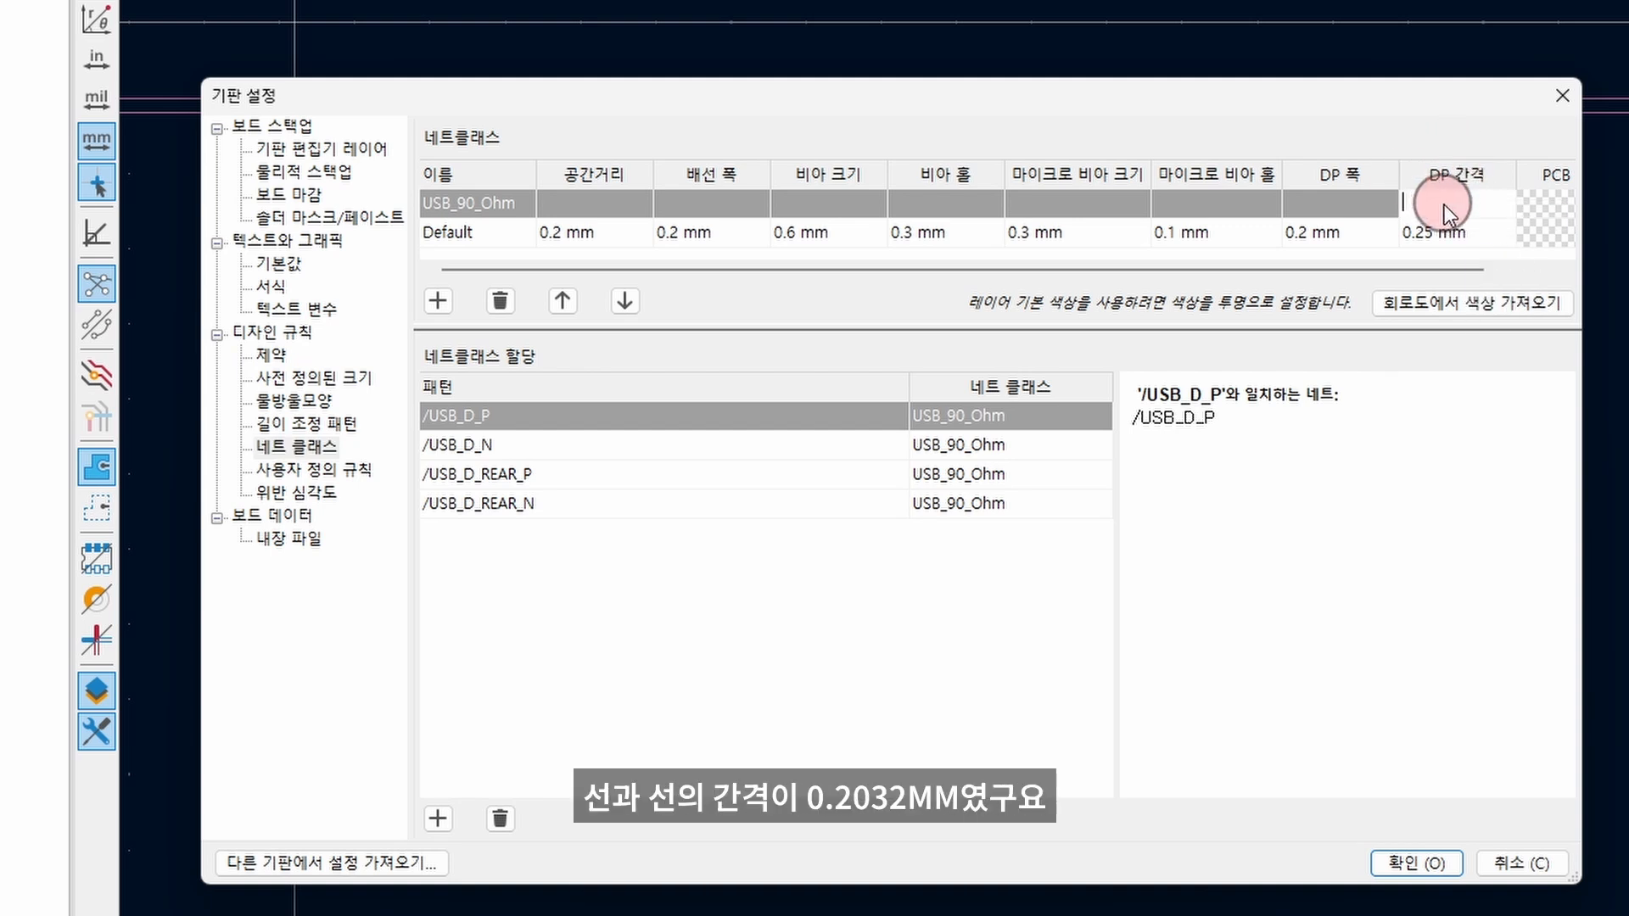
pyautogui.write('0.2032')
pyautogui.press('Return')
pyautogui.click(1352, 205)
pyautogui.write('0')
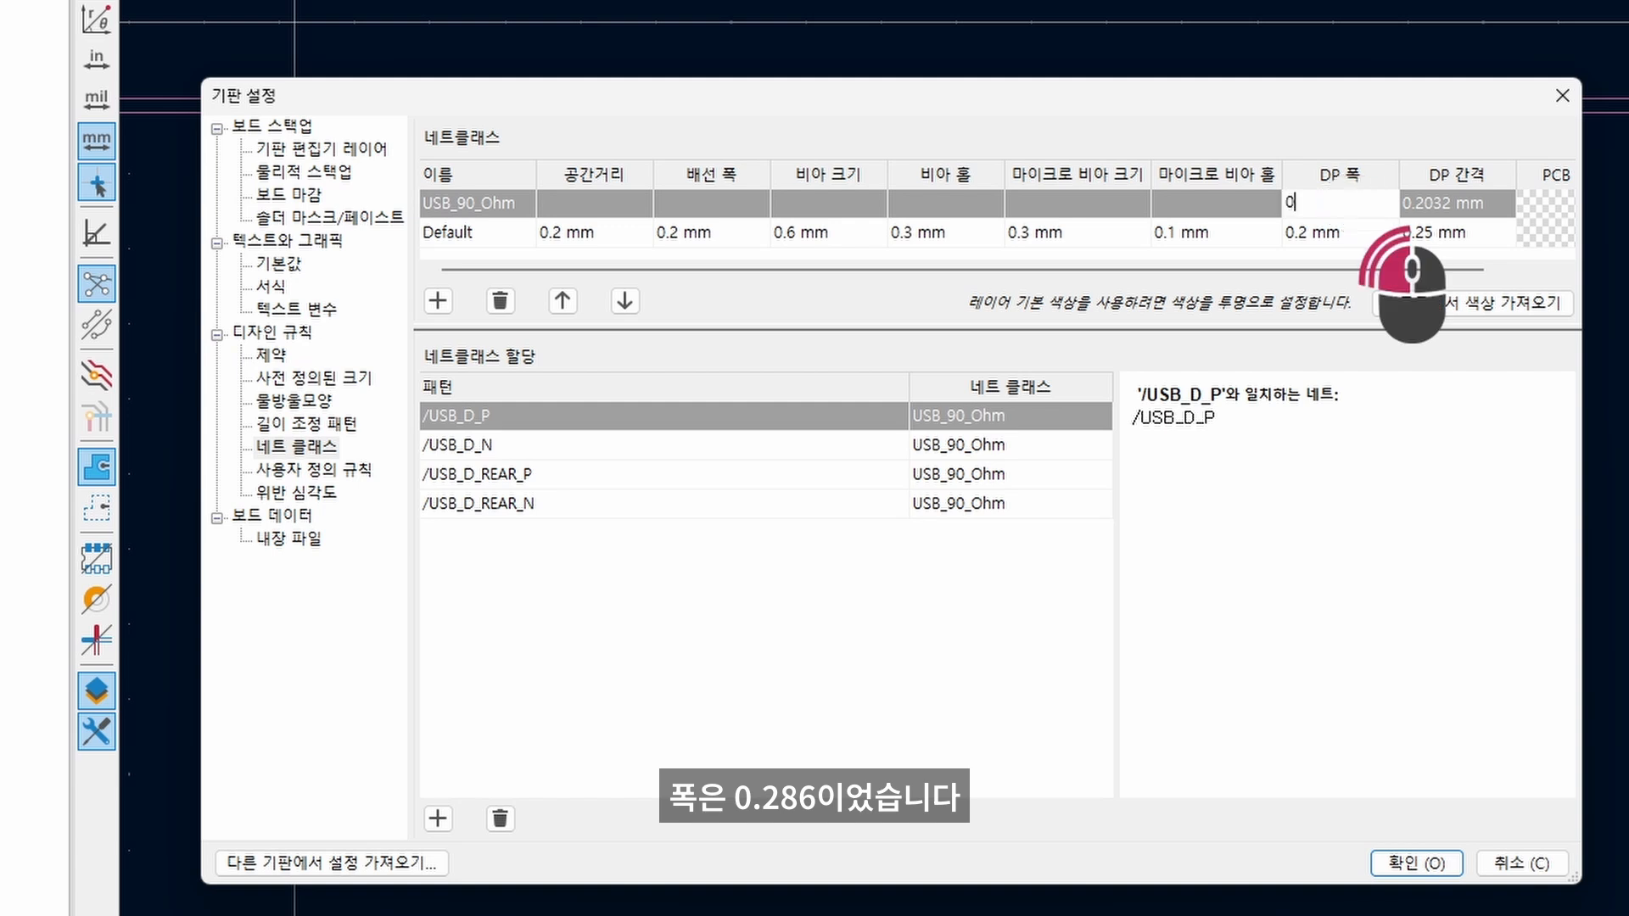
pyautogui.write('.286')
pyautogui.press('Return')
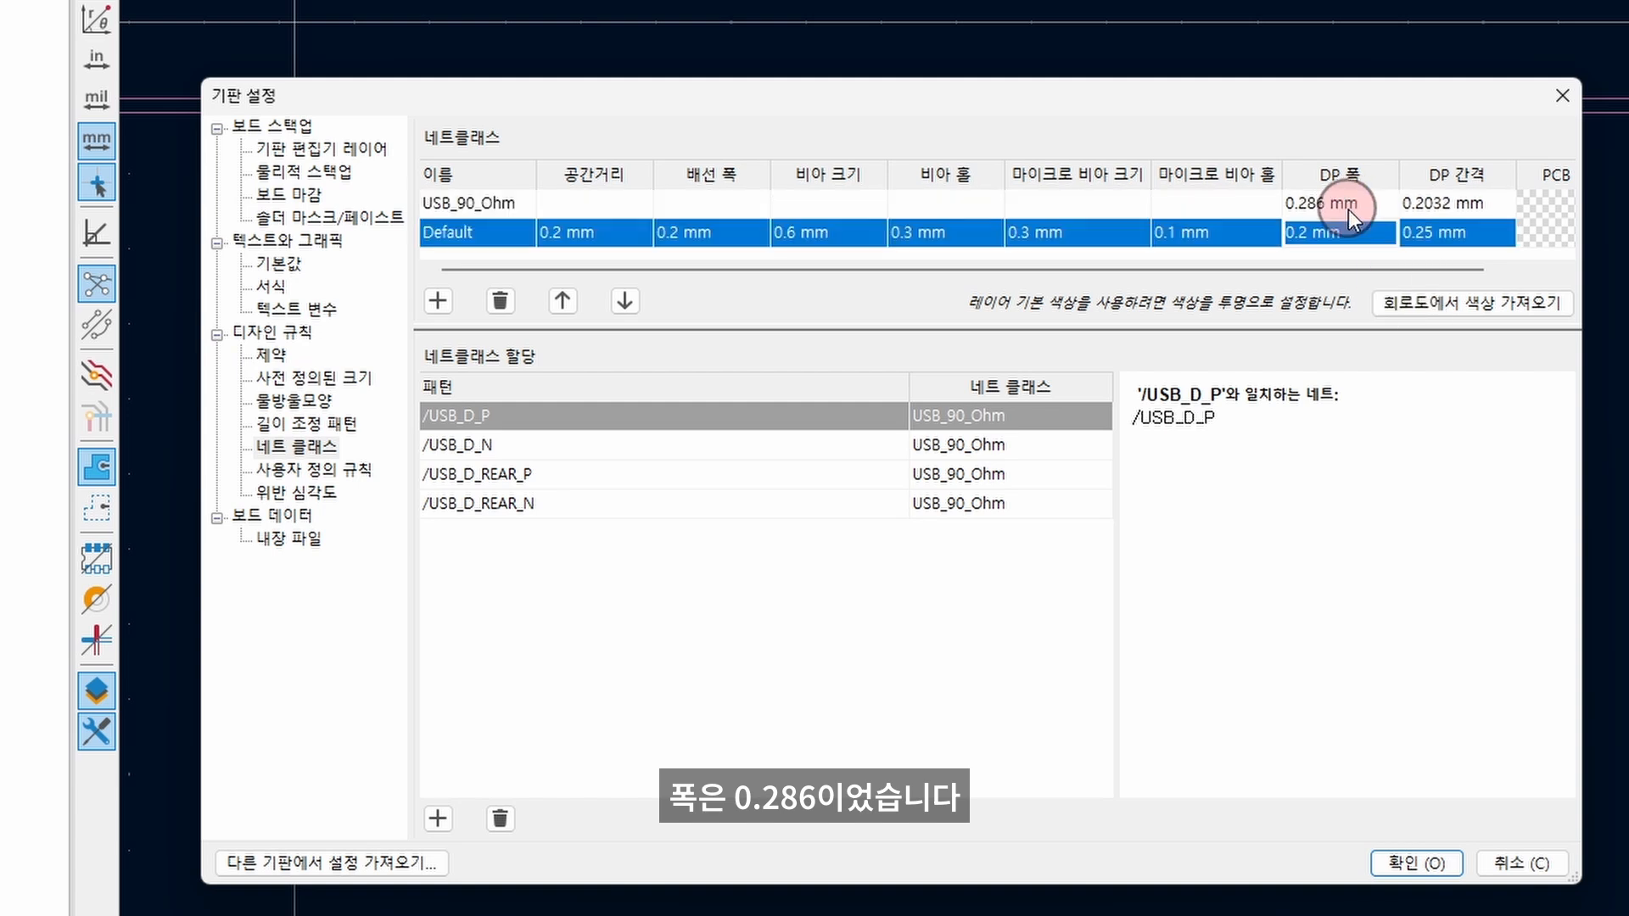
# - Set USB_90_Ohm's clearance and track width to 0.2 mm, via size 0.6 mm, via hole 0.3 mm, microvia size 0.3 mm and microvia hole 0.1 mm
pyautogui.click(587, 202)
pyautogui.write('0.2')
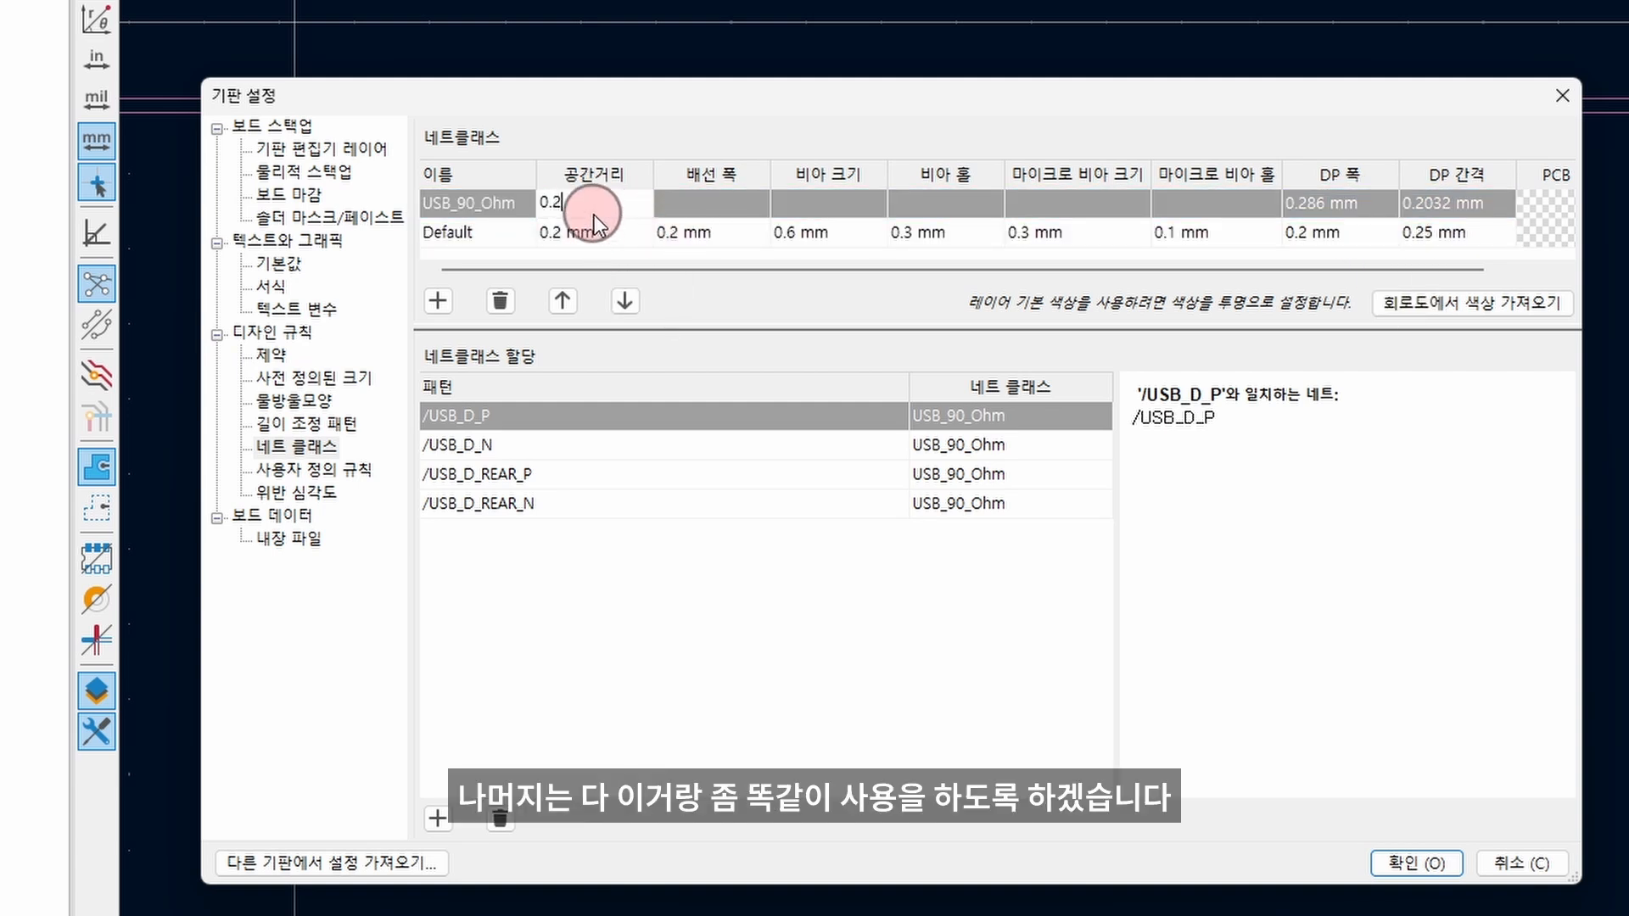
pyautogui.click(719, 204)
pyautogui.write('0.2')
pyautogui.click(828, 200)
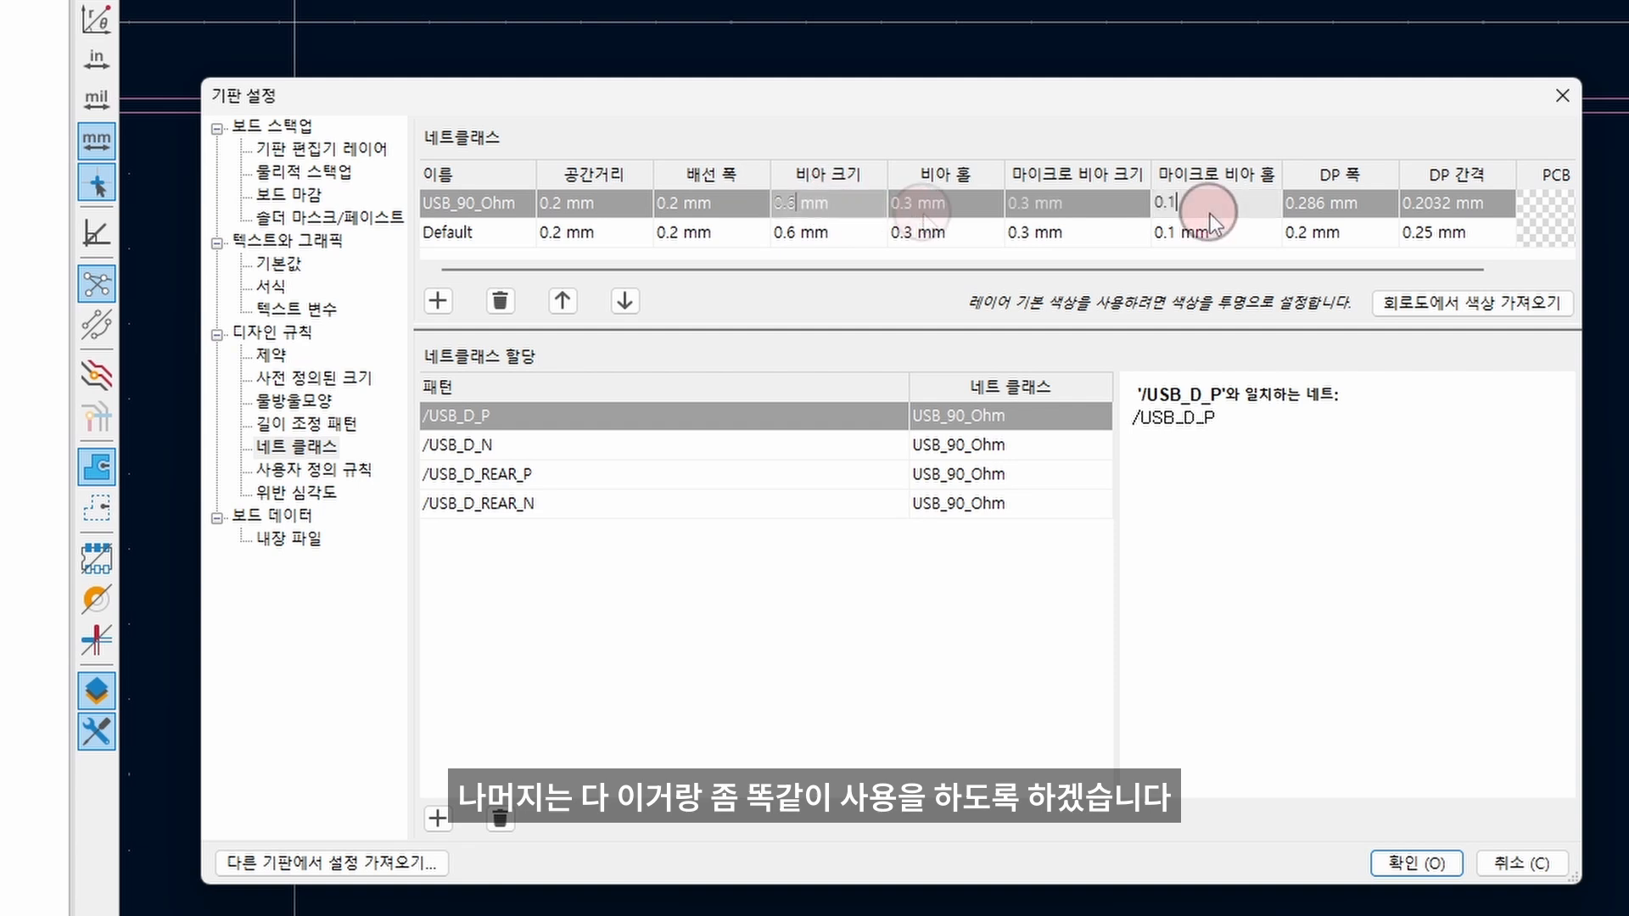
# - Assign the predefined colour Brown 2 as the USB_90_Ohm class's PCB colour and accept the board setup
pyautogui.doubleClick(1530, 206)
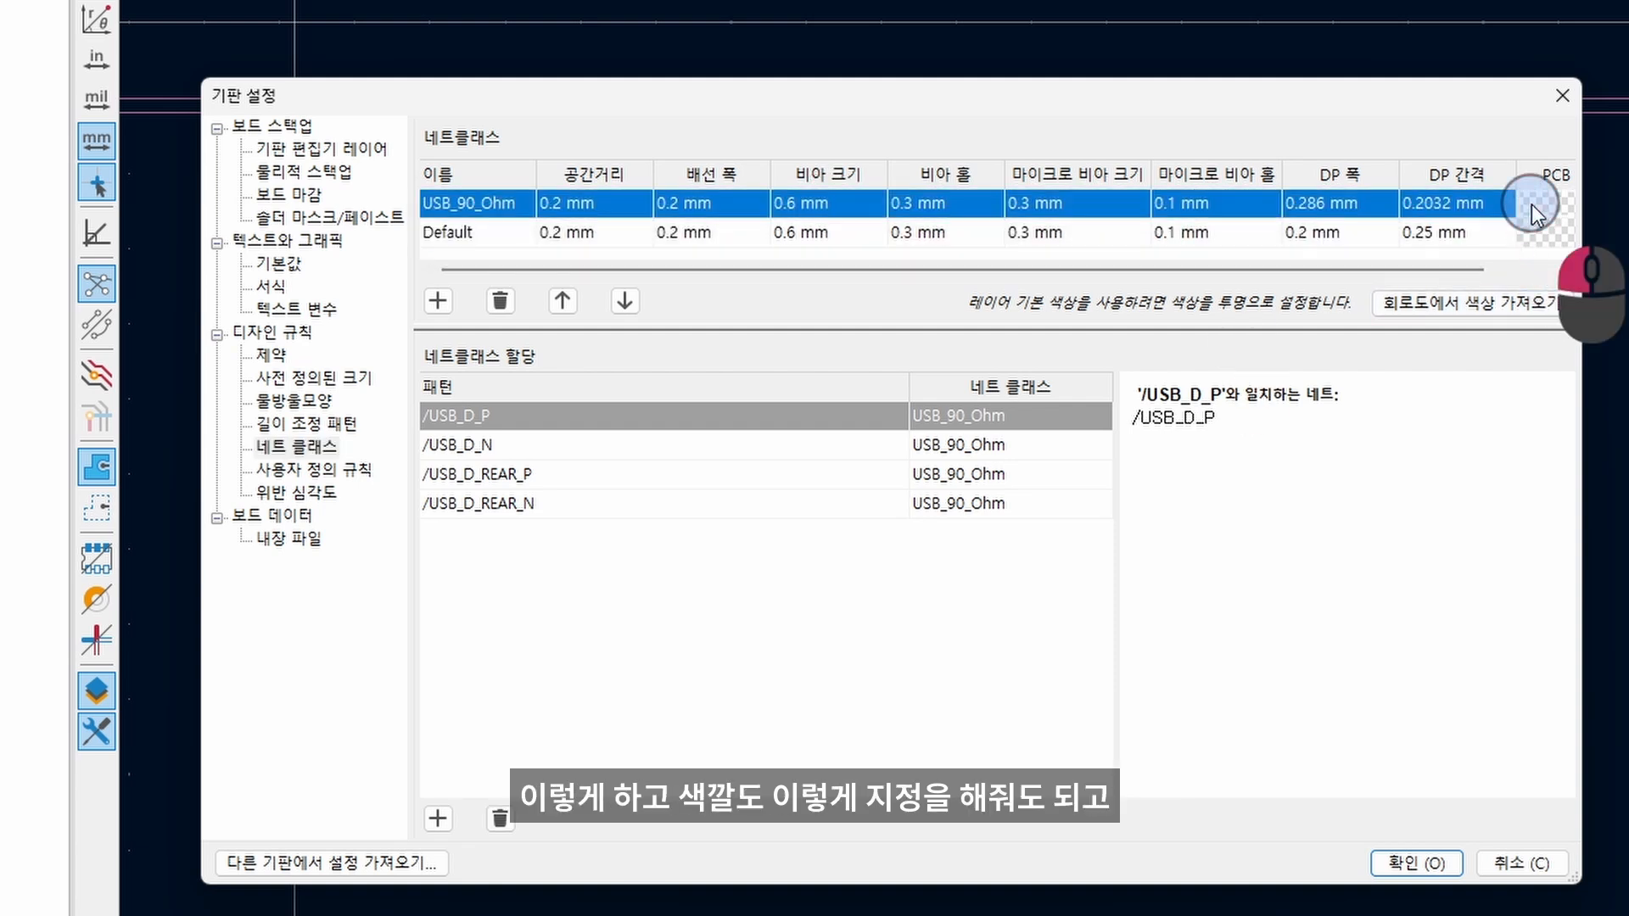
pyautogui.moveTo(1049, 383); pyautogui.dragTo(1055, 400)
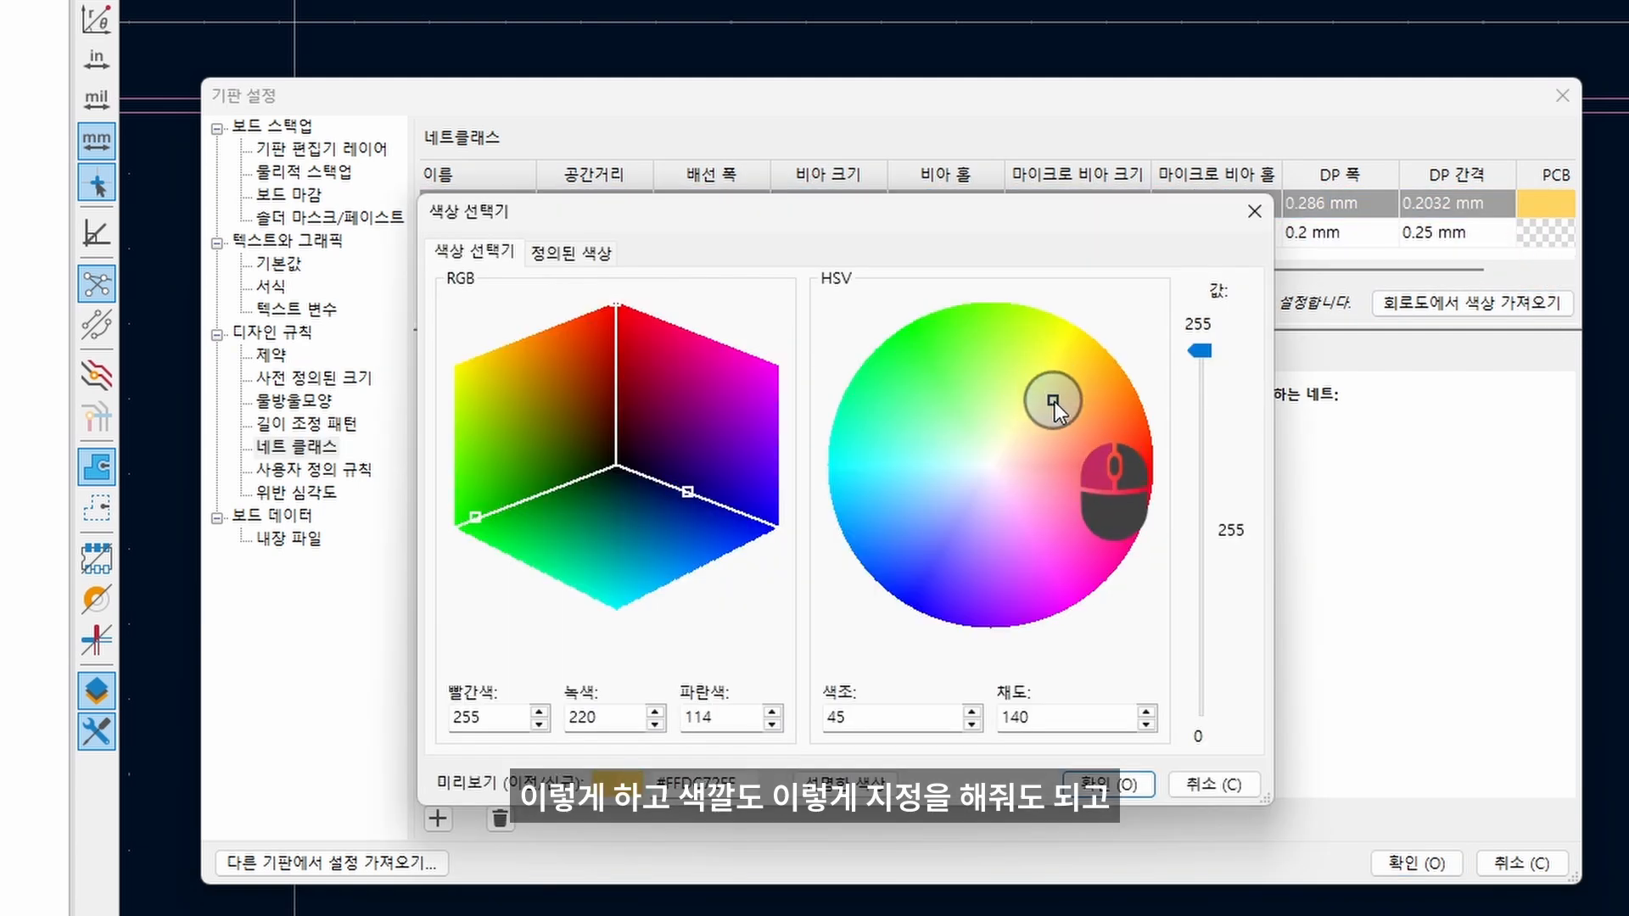
pyautogui.click(582, 258)
pyautogui.click(796, 665)
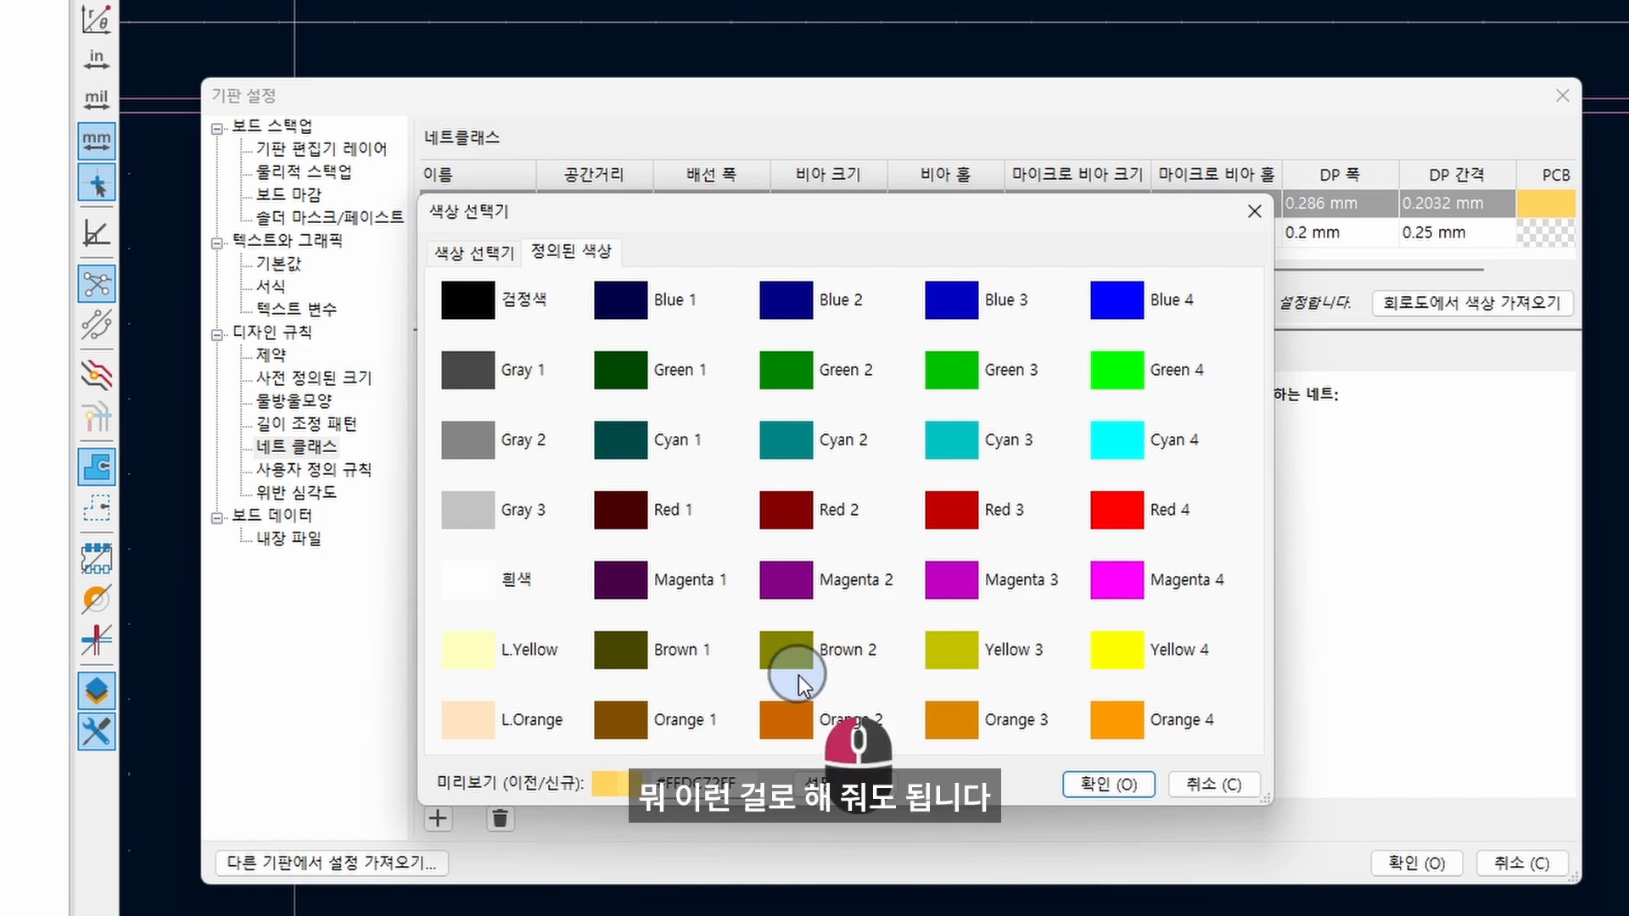
pyautogui.click(1103, 782)
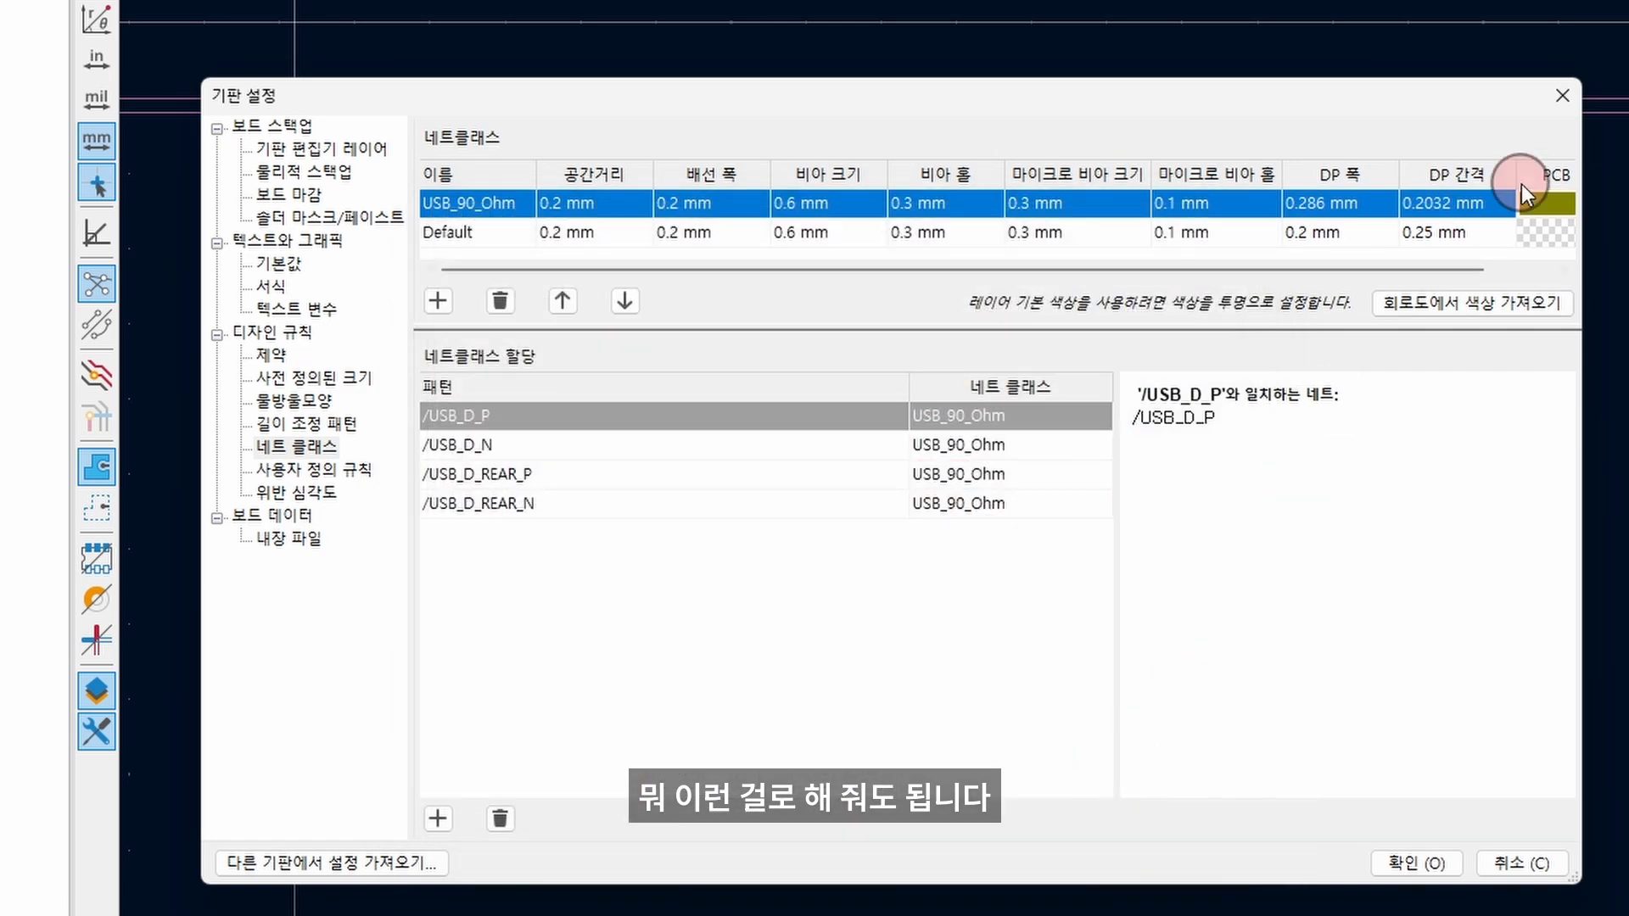
pyautogui.click(1421, 851)
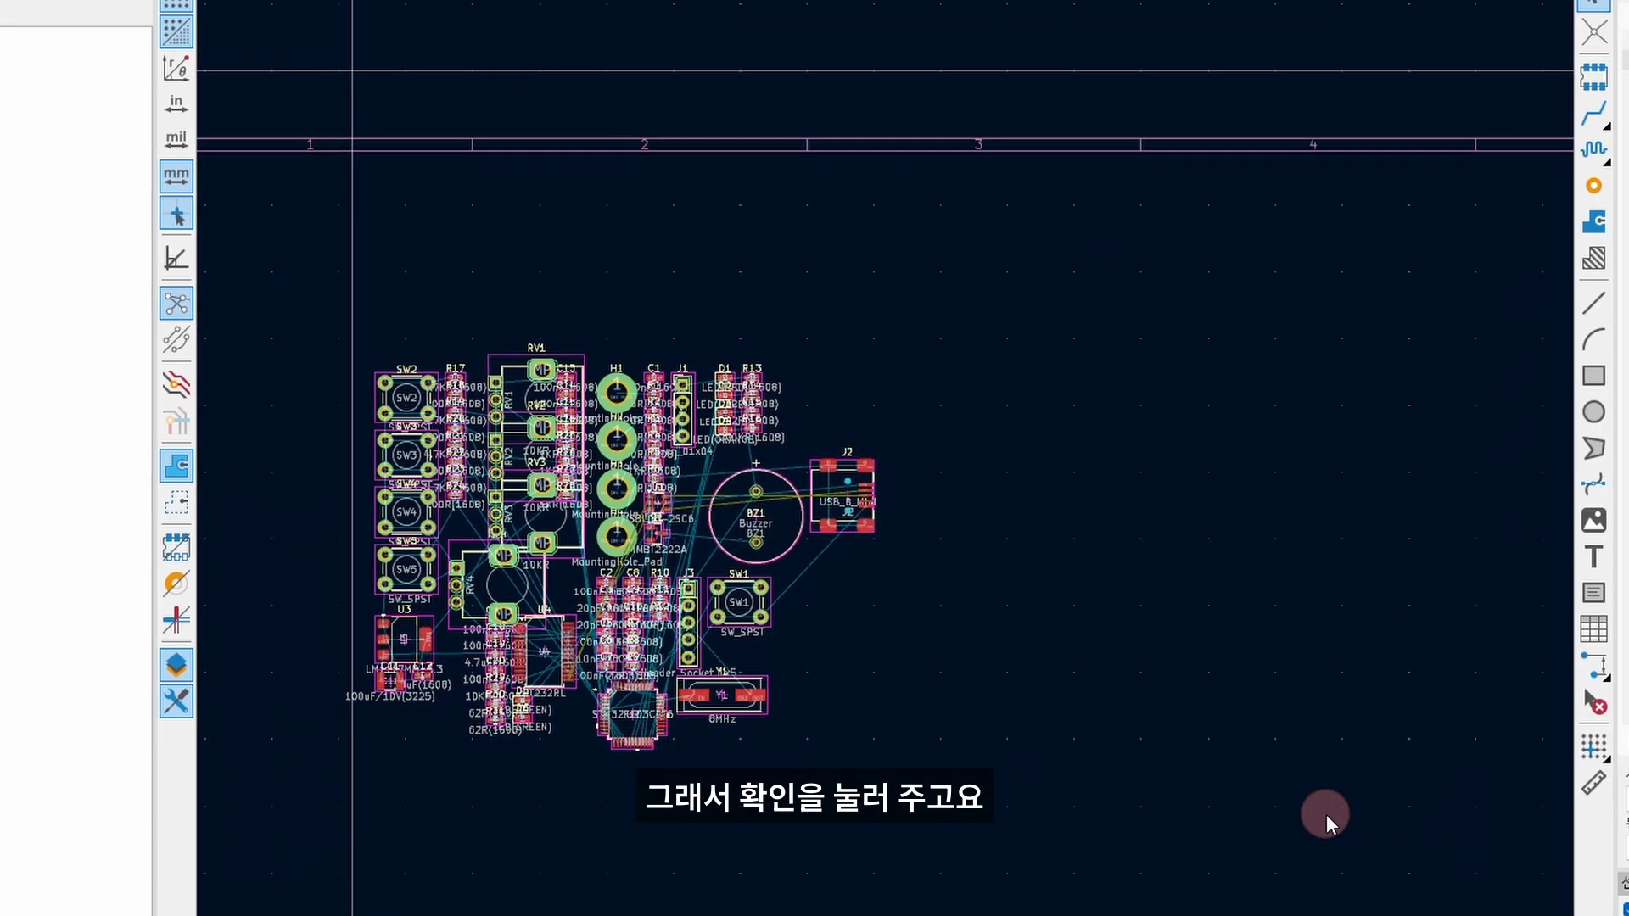
# - Assign the predefined colour Orange 4 to the +3V3 net
pyautogui.click(1491, 161)
pyautogui.click(1517, 127)
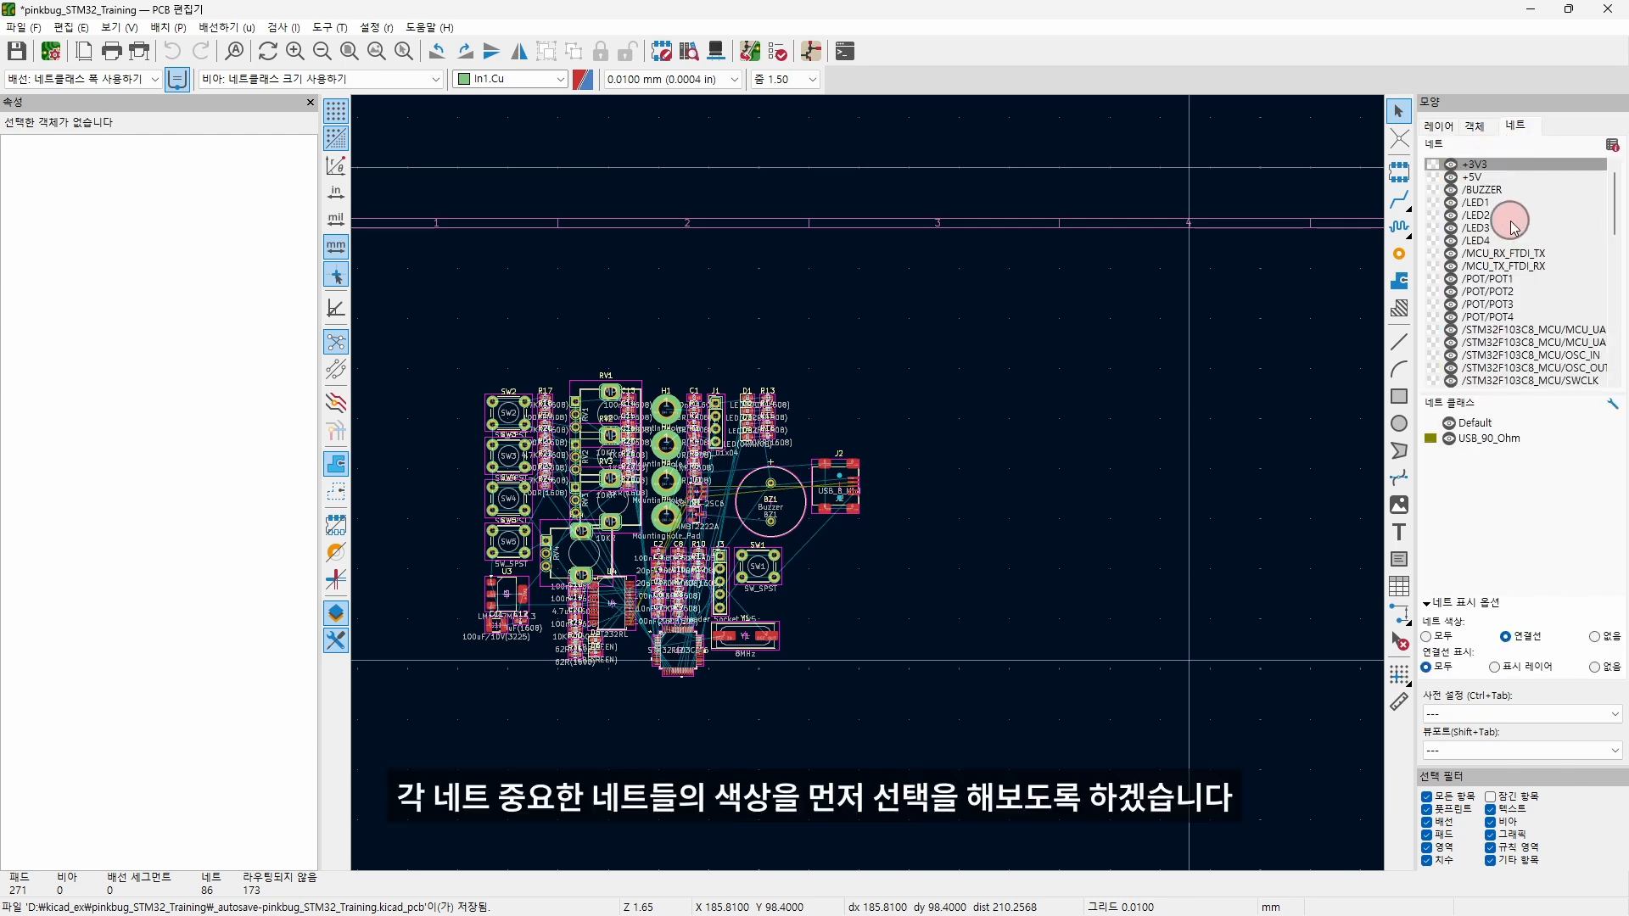
pyautogui.doubleClick(1432, 164)
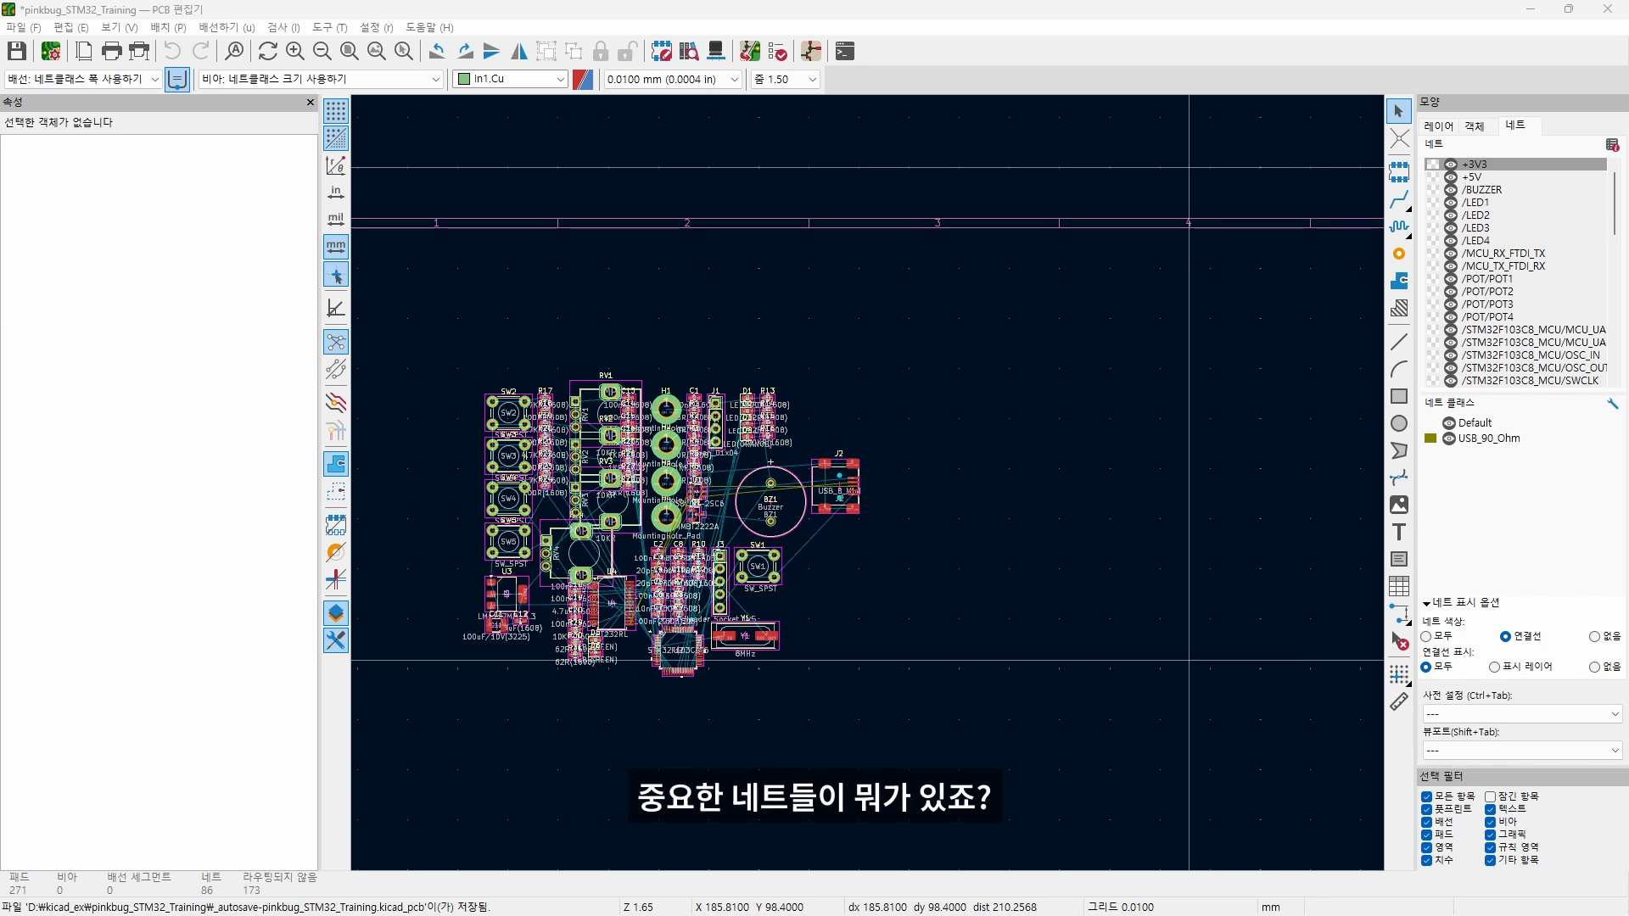
pyautogui.doubleClick(1433, 167)
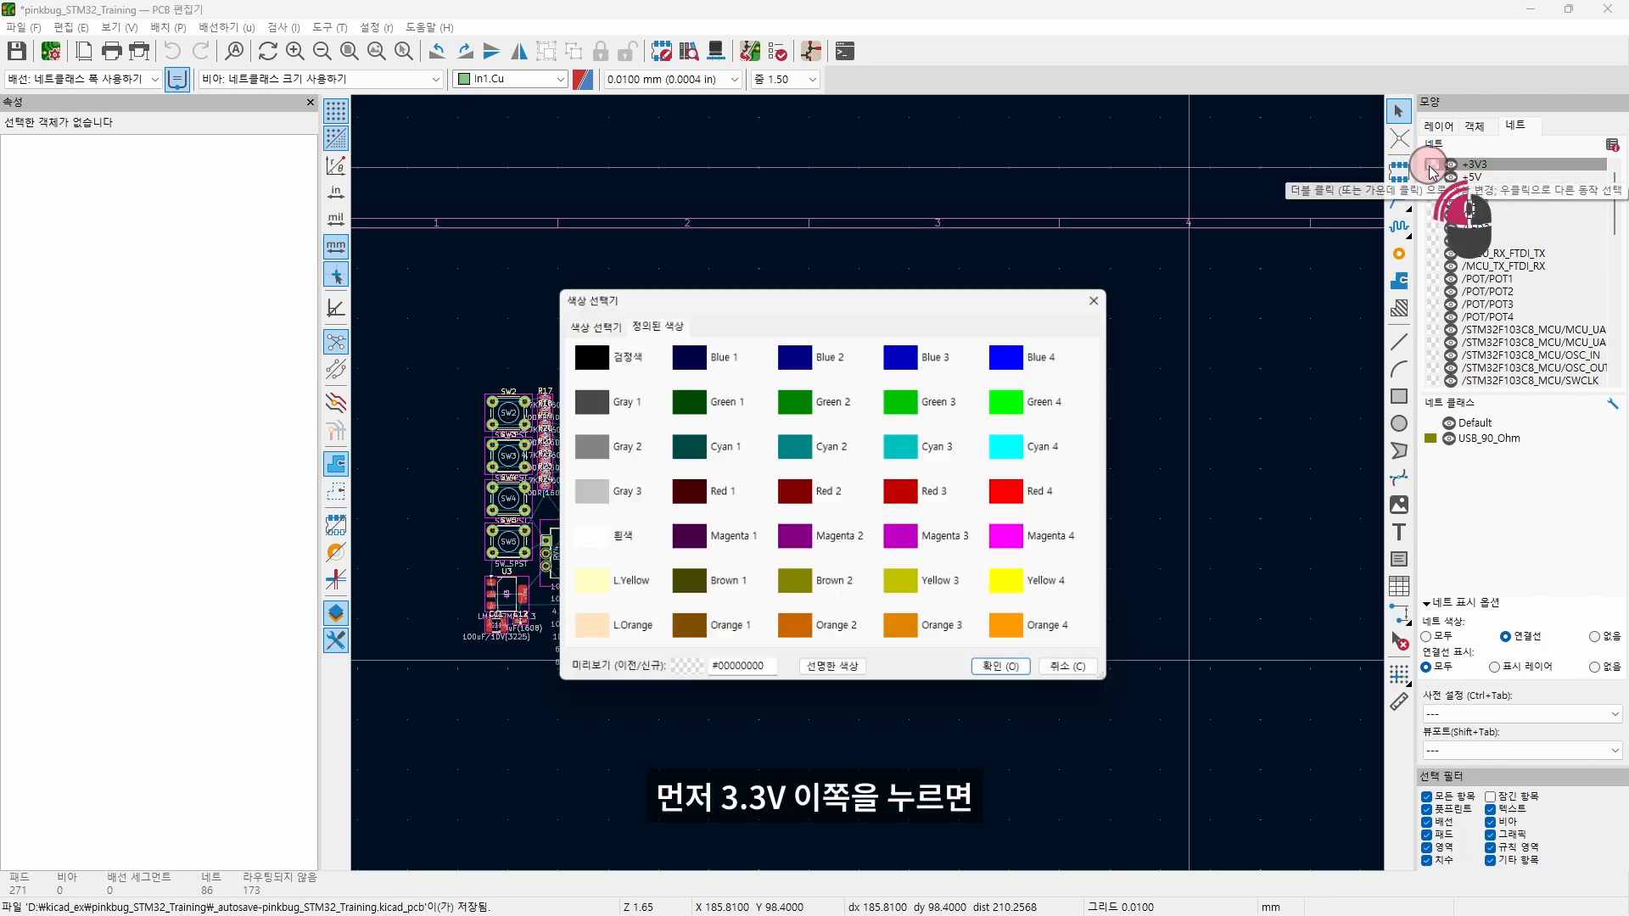
pyautogui.click(1022, 636)
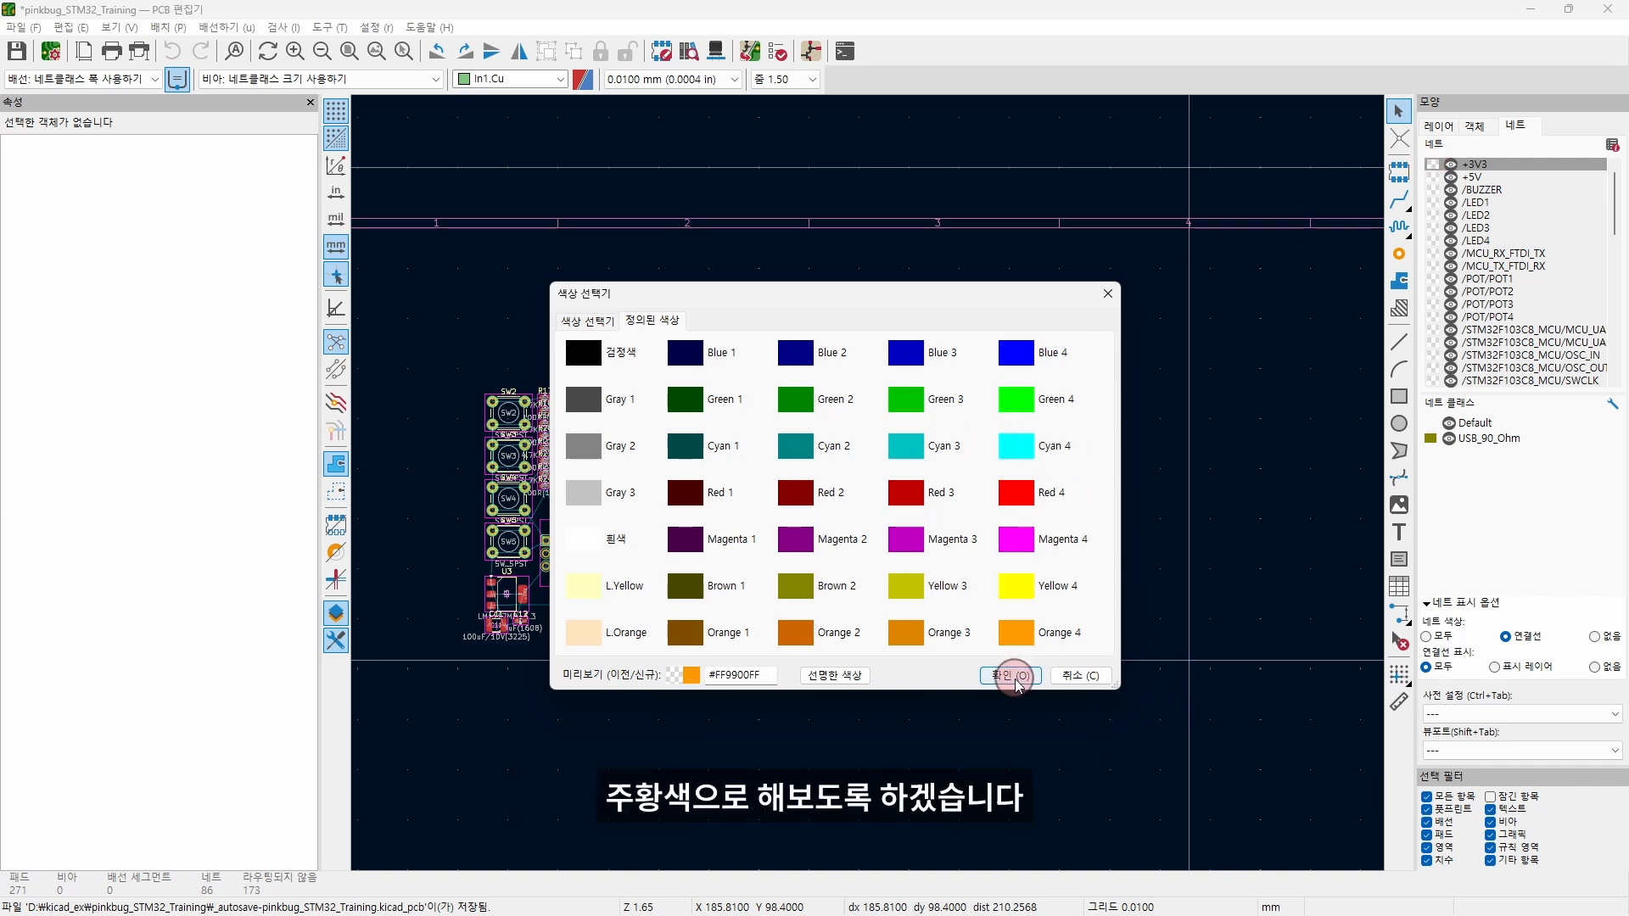
pyautogui.click(1018, 676)
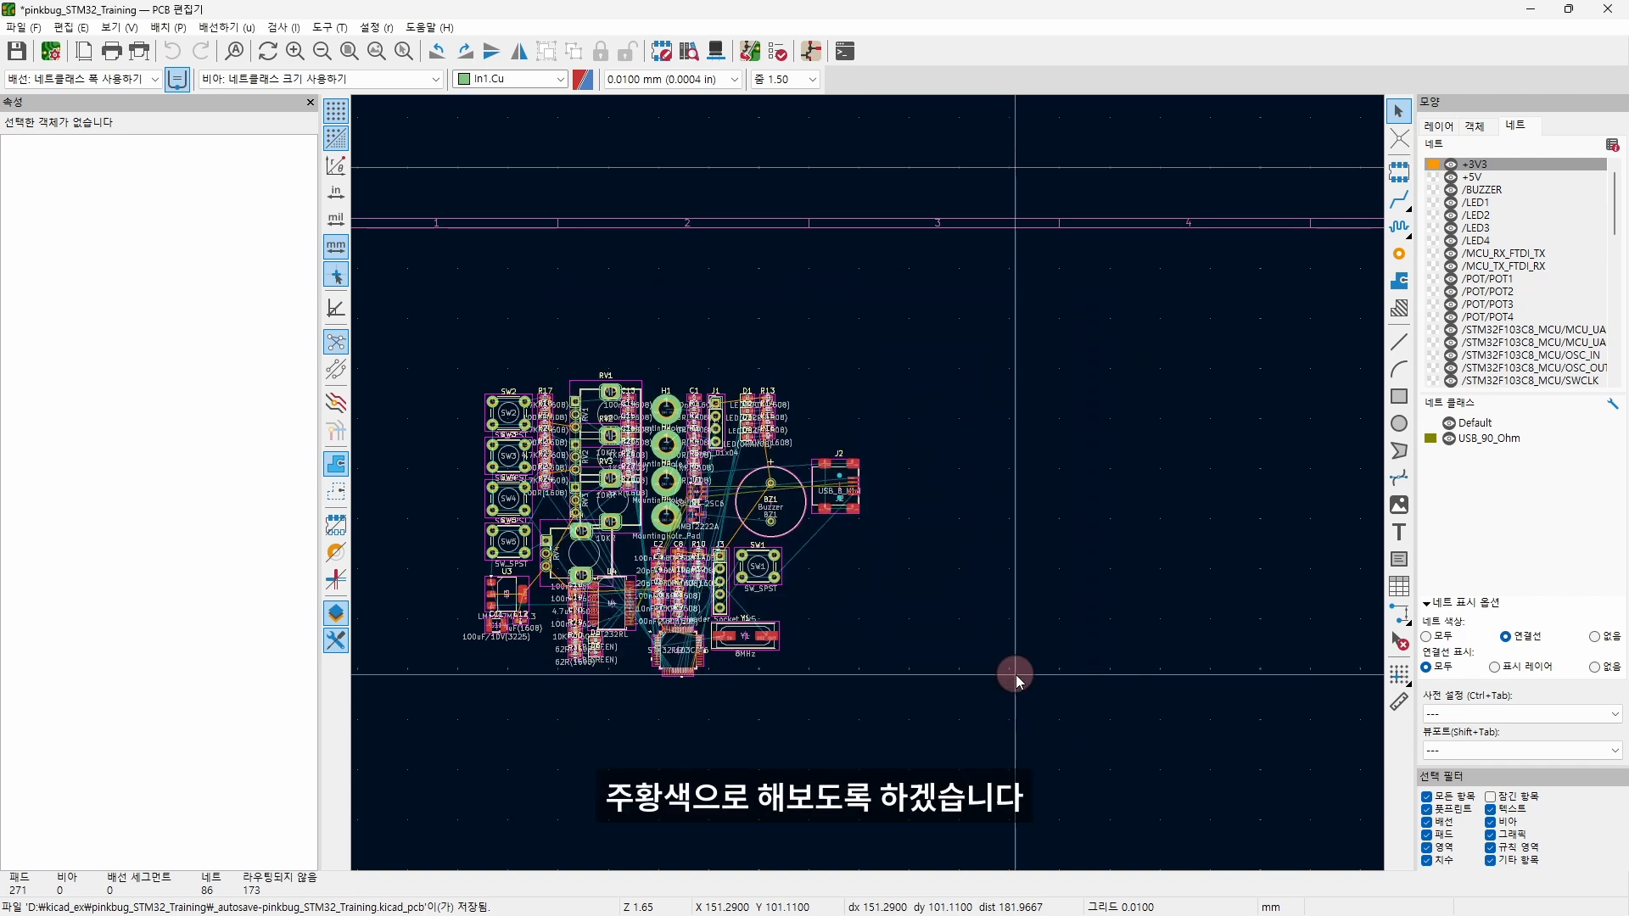
# - Assign the predefined colour Magenta 4 to the +5V net
pyautogui.doubleClick(1437, 178)
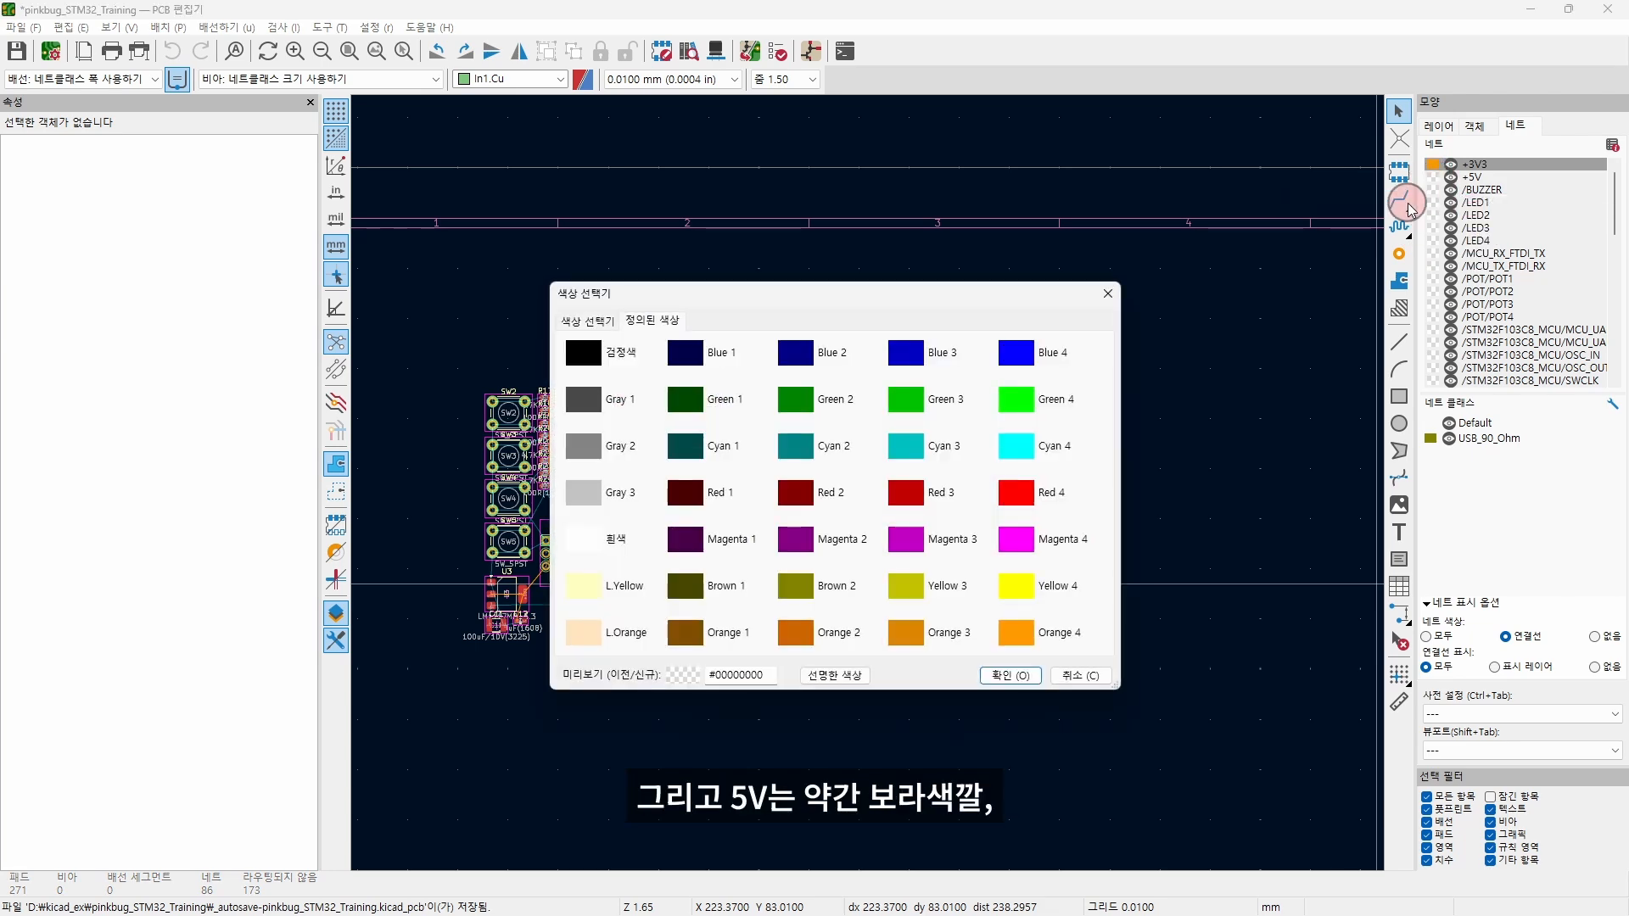
pyautogui.click(1018, 543)
pyautogui.click(993, 678)
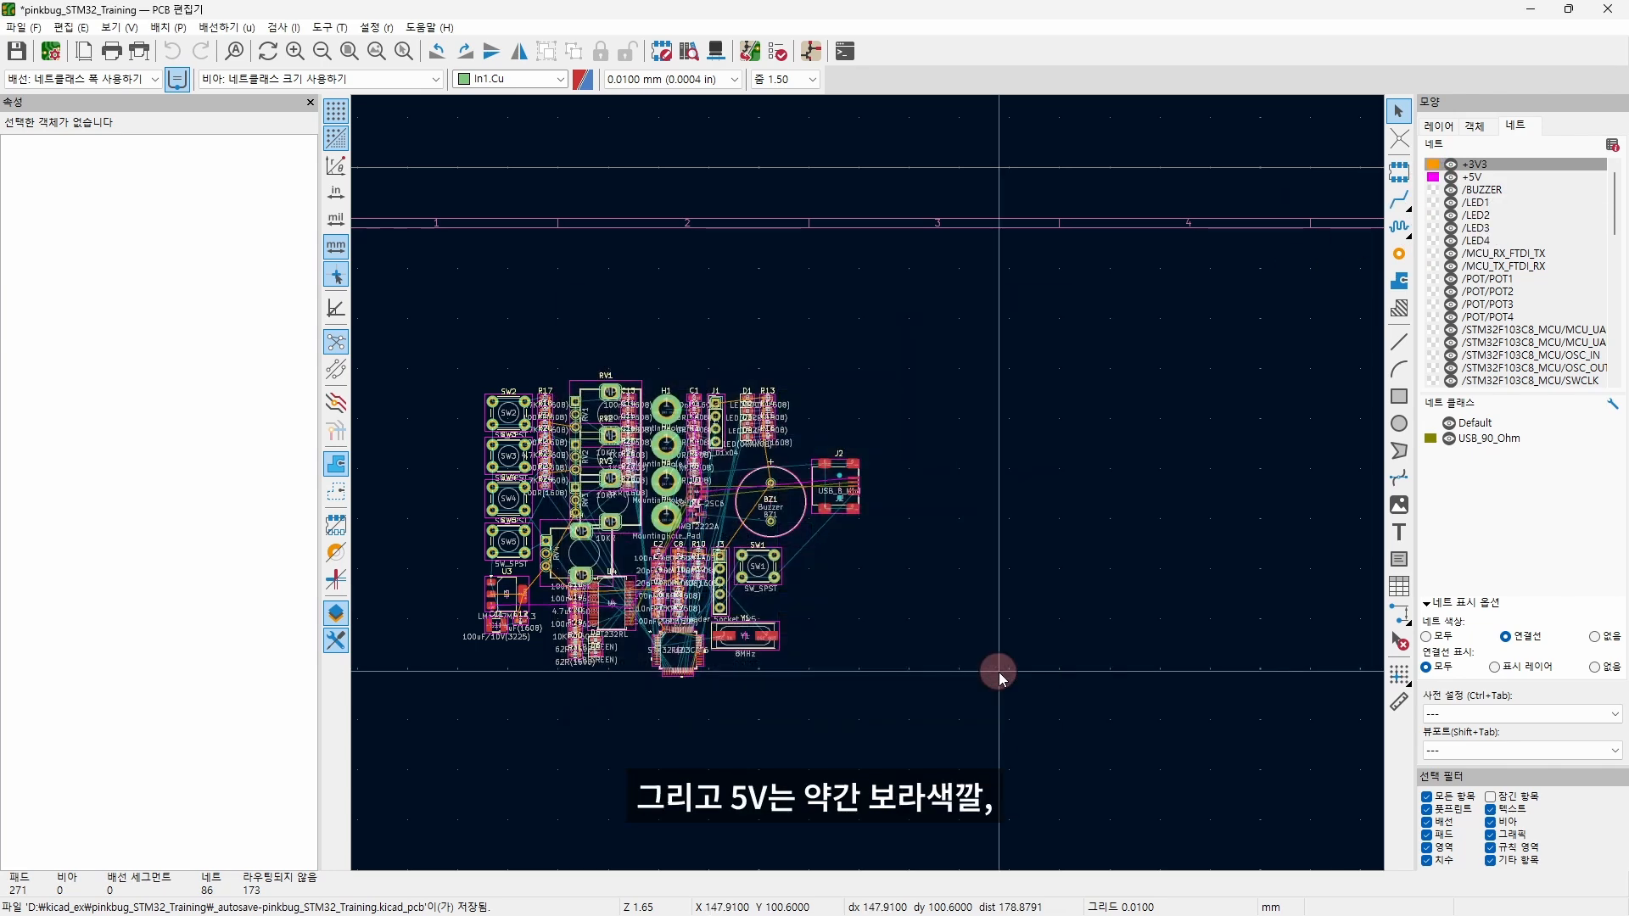
# - Assign the predefined colour Green 4 to the GND net
pyautogui.scroll(-6, 1519, 246)
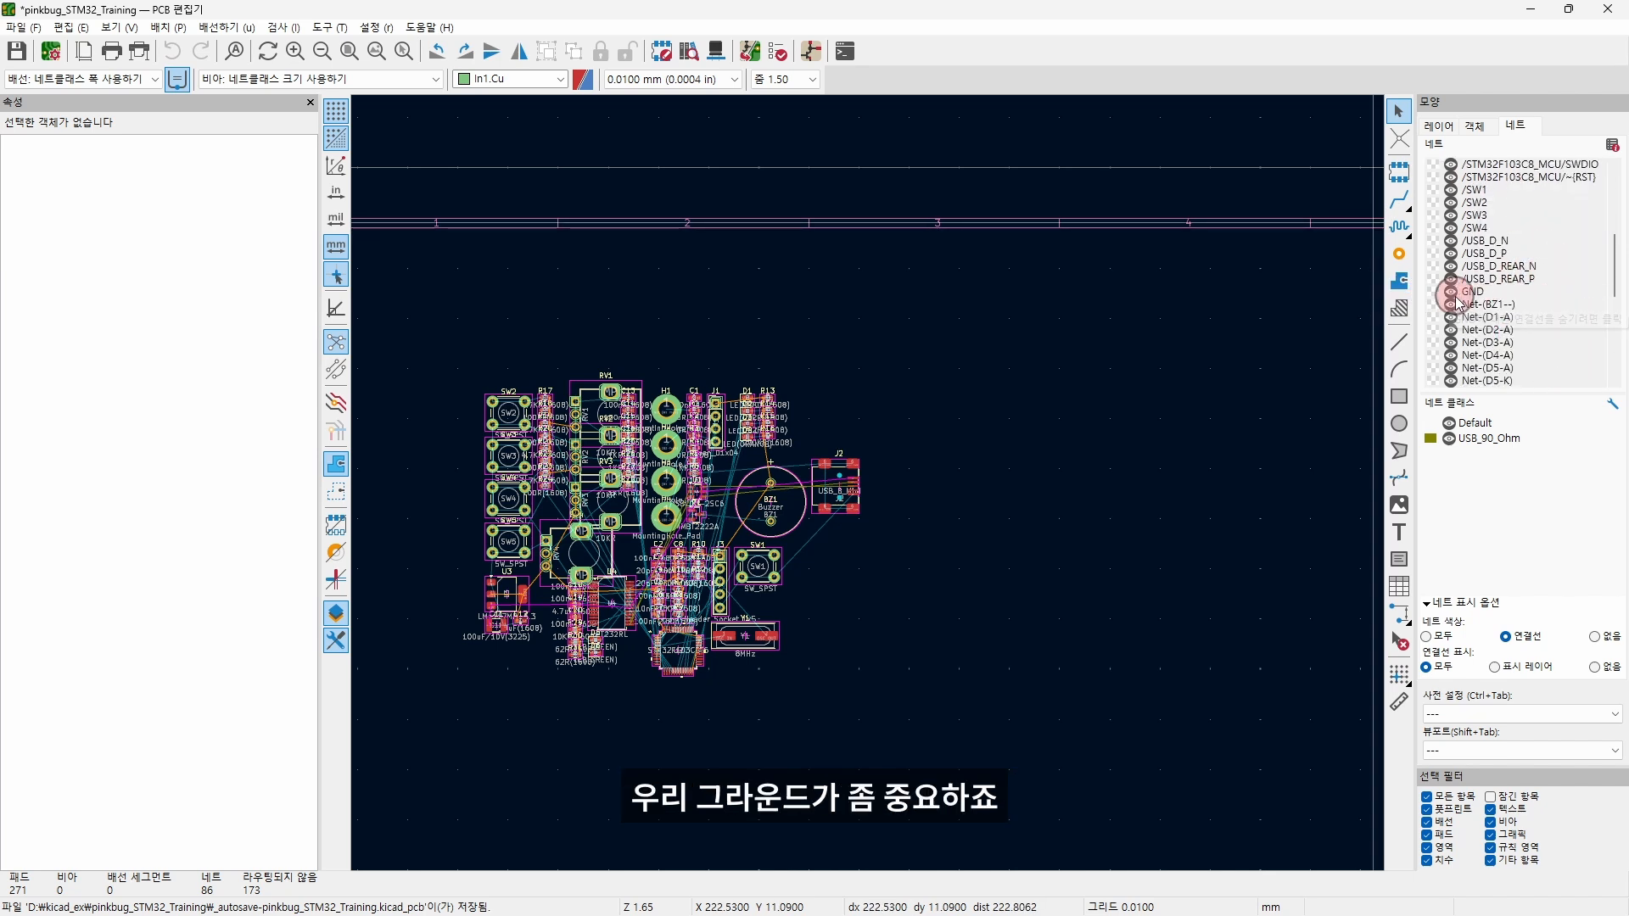
pyautogui.doubleClick(1441, 295)
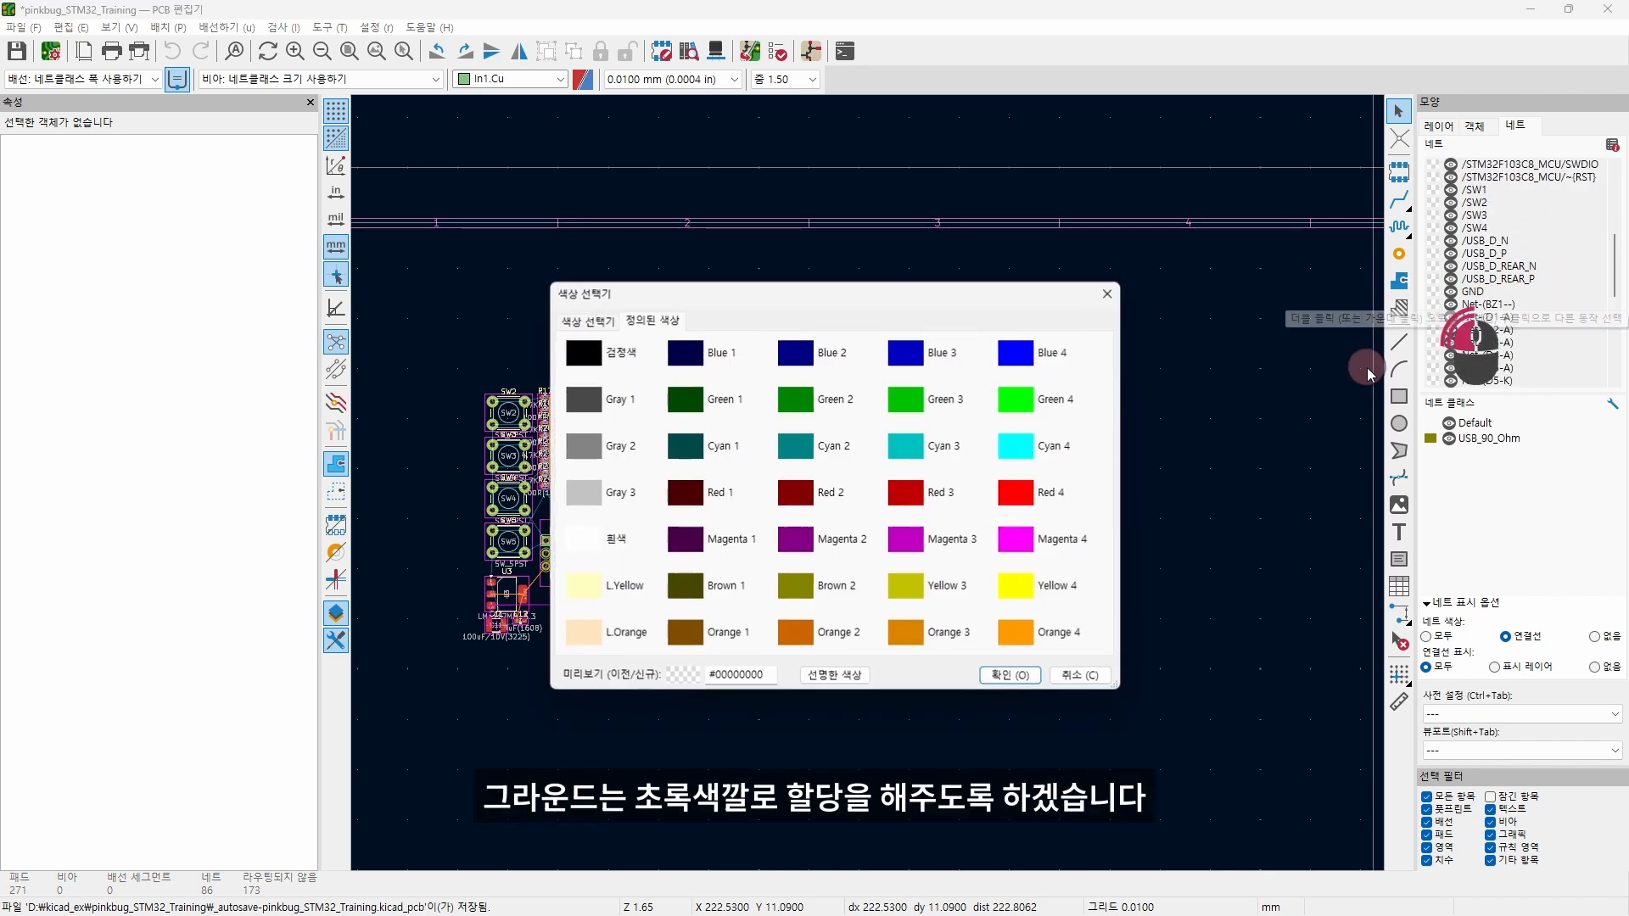
pyautogui.click(1011, 675)
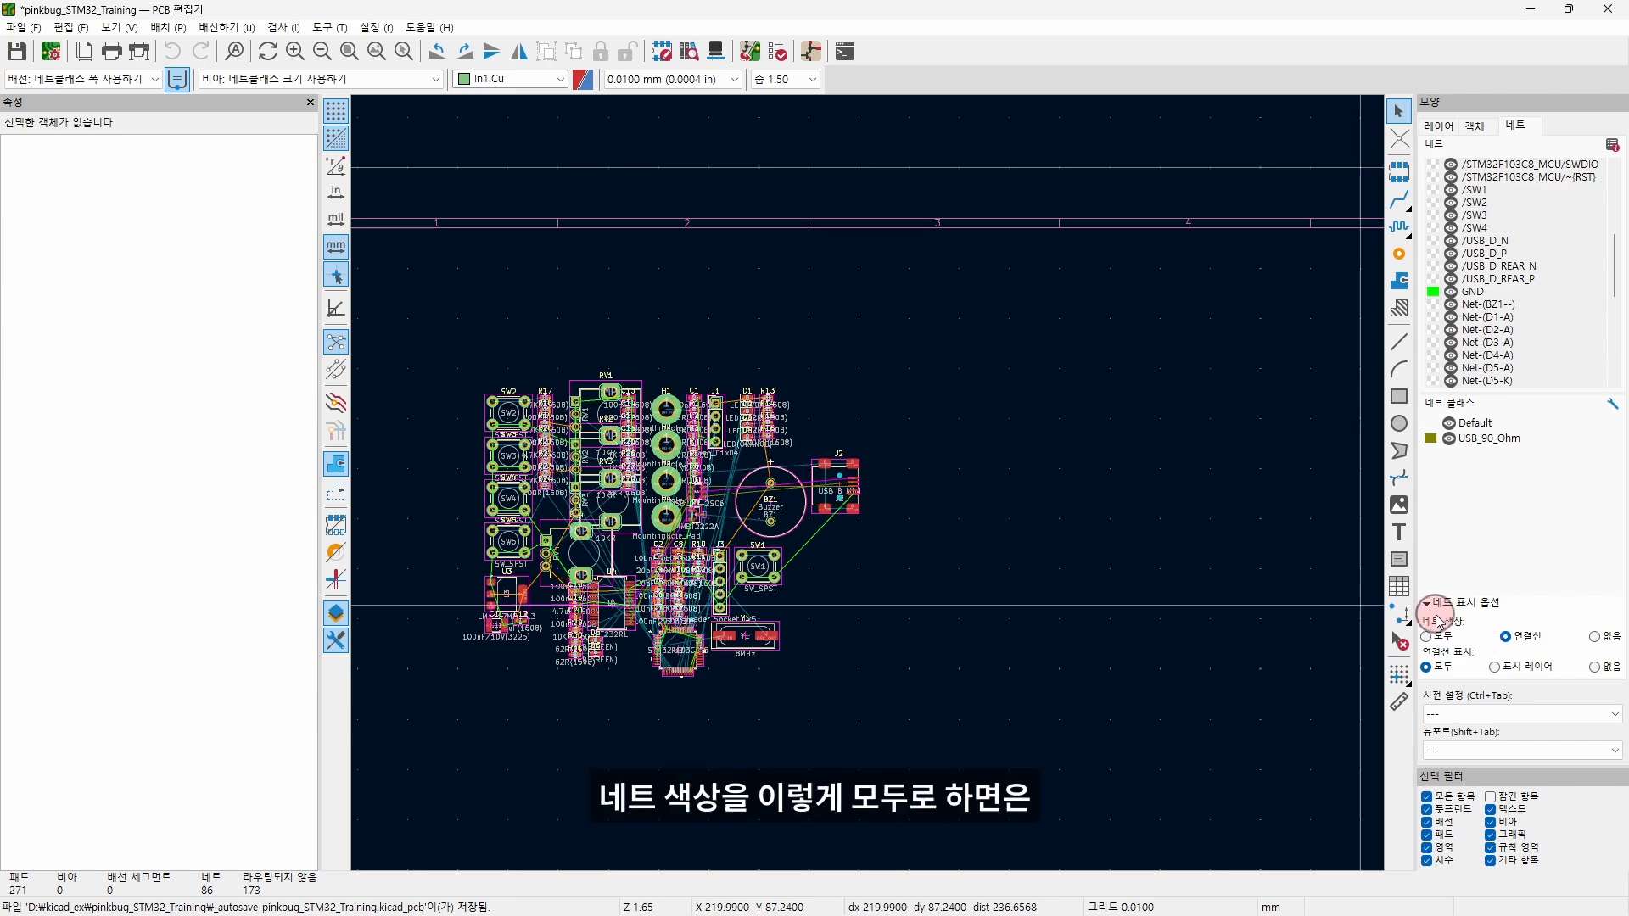
# - Compare net colours shown on ratsnest lines only with all items, leave the display set to all and inspect the pads
pyautogui.click(1504, 637)
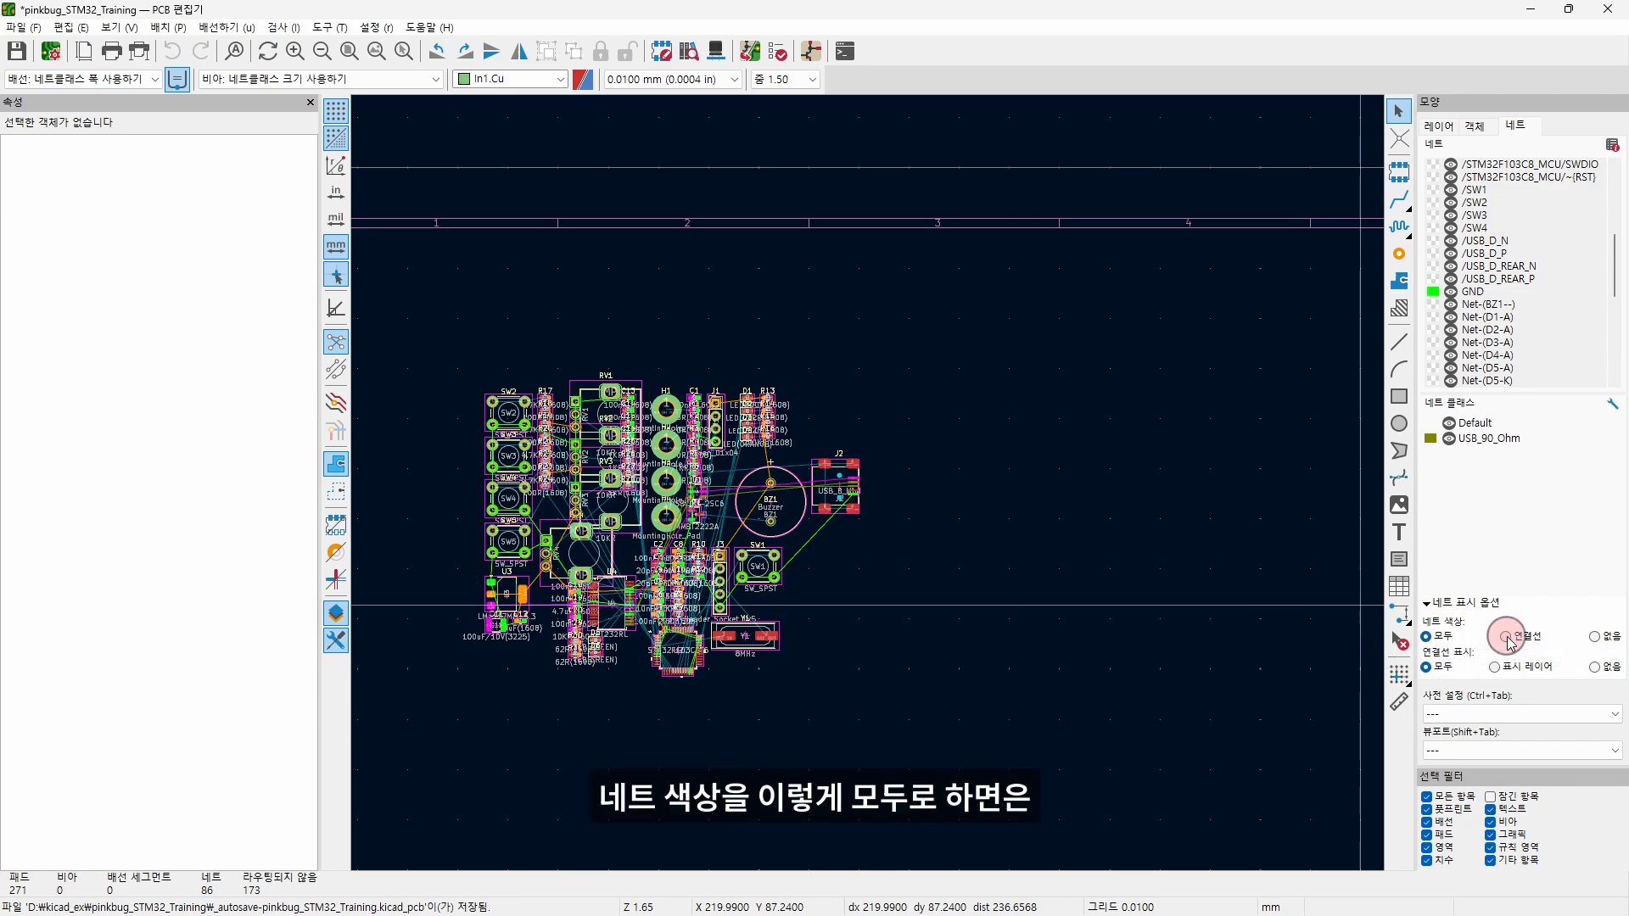
pyautogui.scroll(2, 865, 516)
pyautogui.scroll(4, 865, 516)
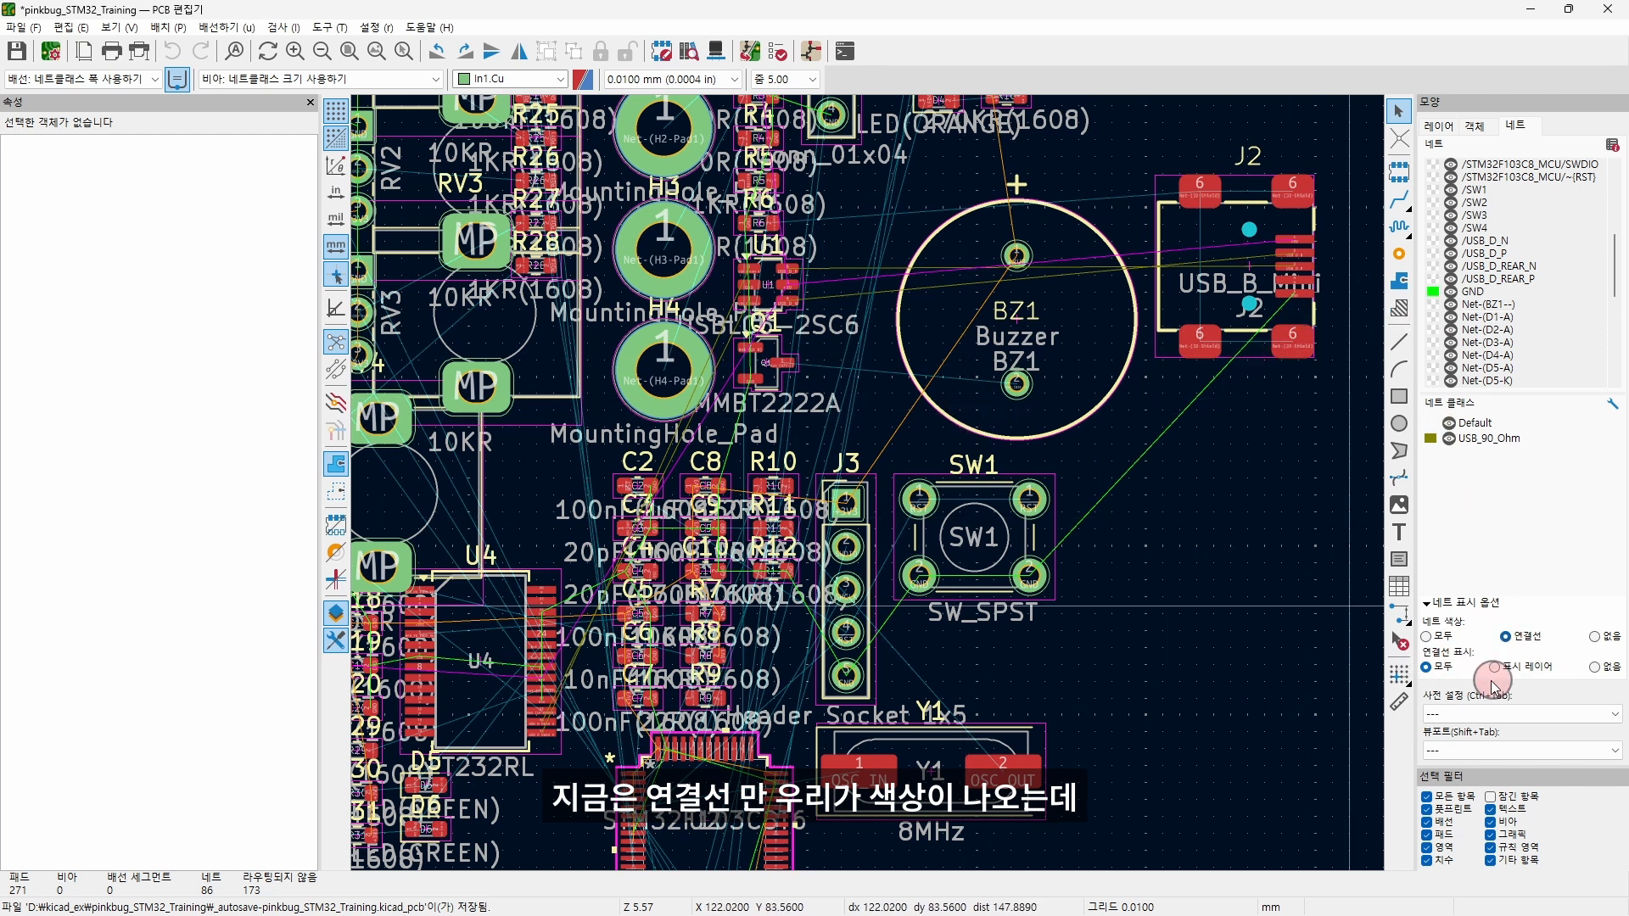
pyautogui.click(1426, 637)
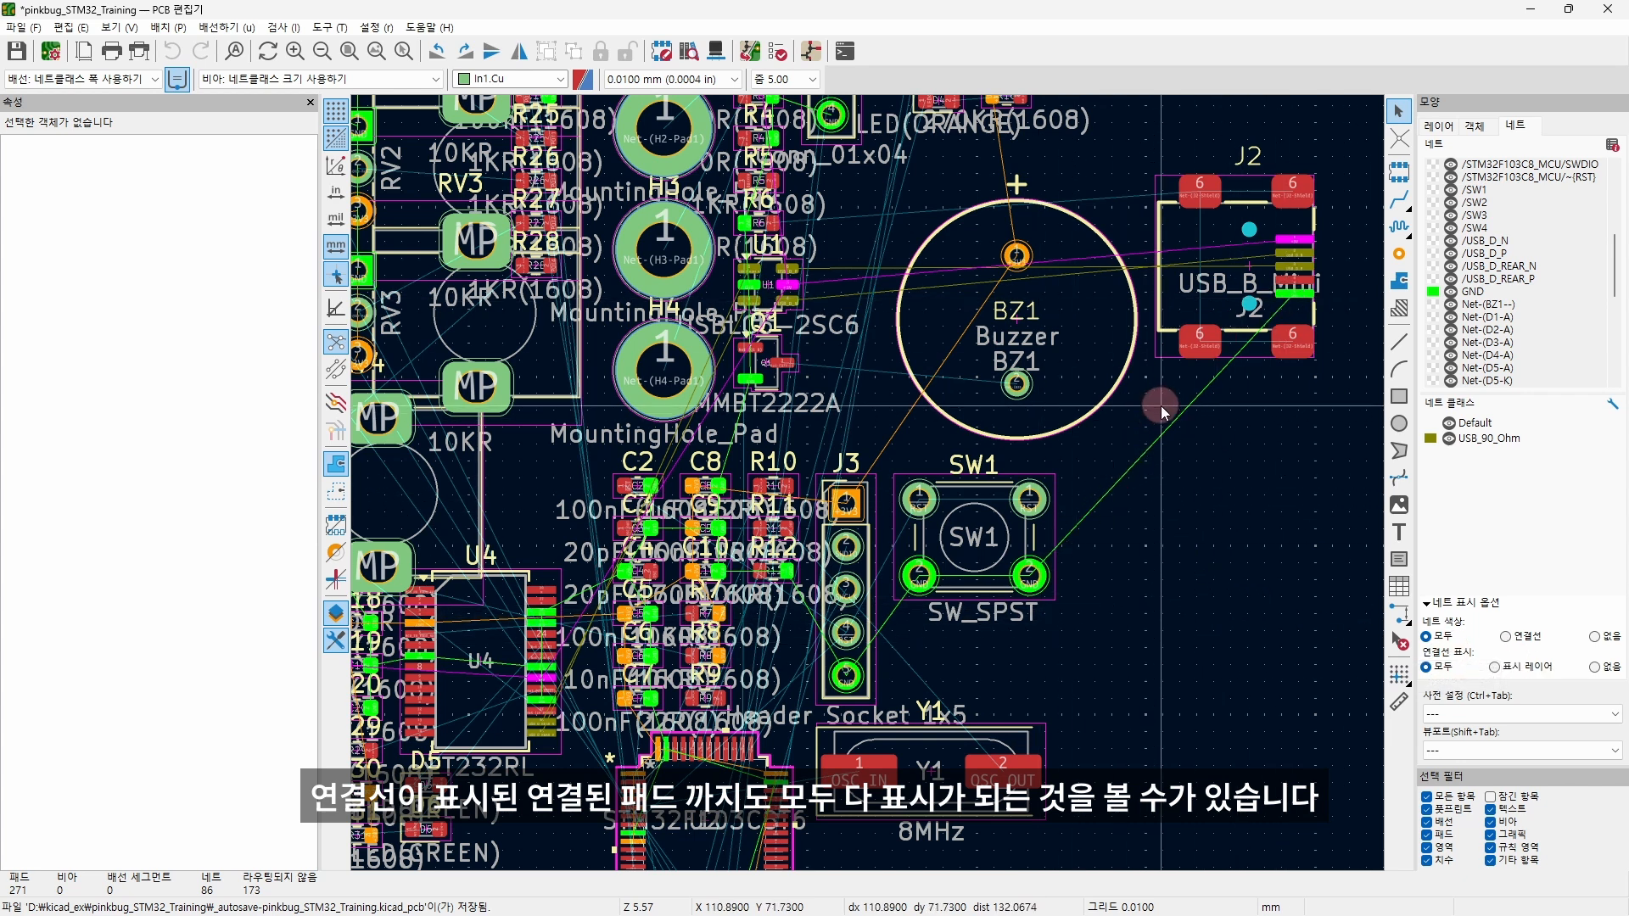
pyautogui.scroll(-4, 1159, 404)
pyautogui.scroll(2, 871, 490)
# - Draw a rectangle about 85 × 45 mm on In1.Cu in the empty area beside and below the footprints
pyautogui.click(1439, 125)
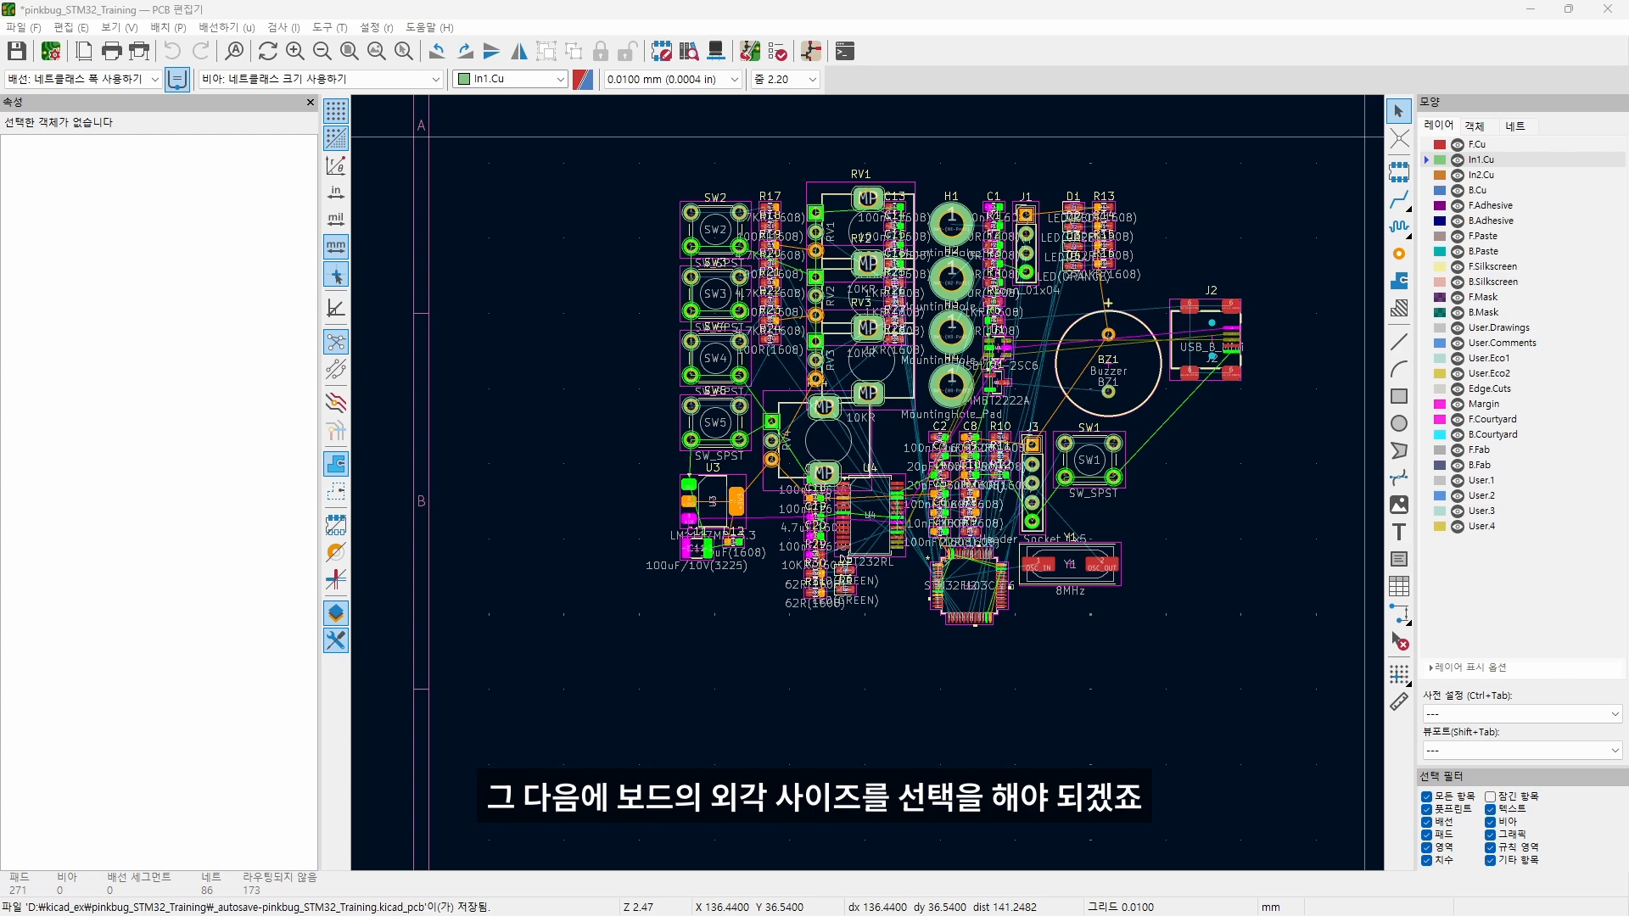
pyautogui.scroll(-2, 1273, 481)
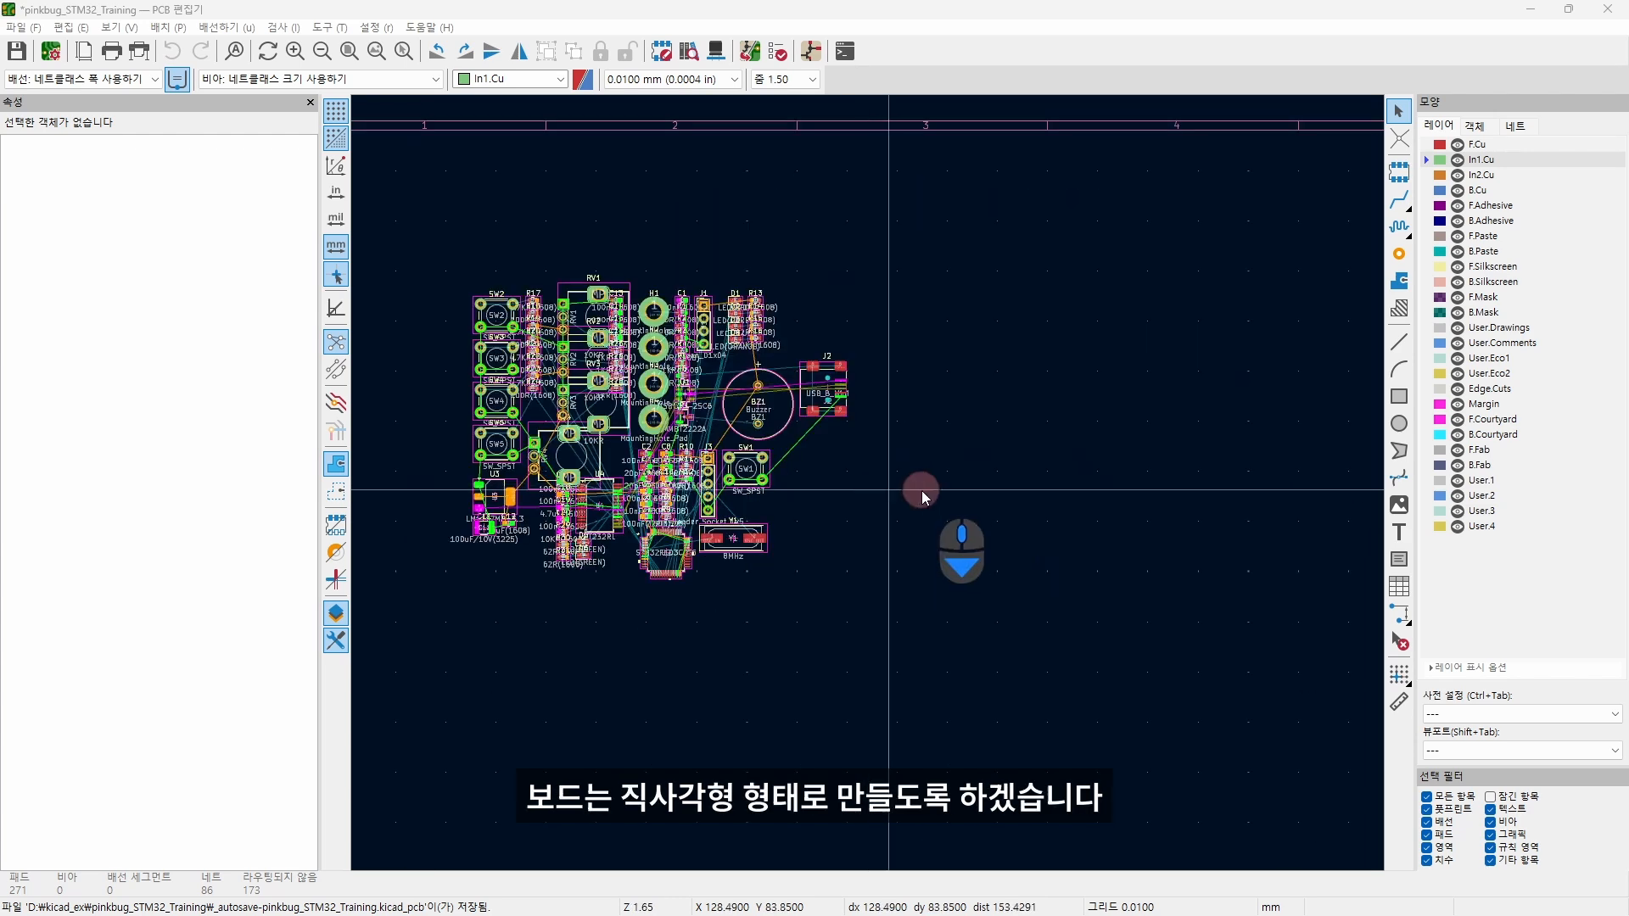
pyautogui.click(1400, 396)
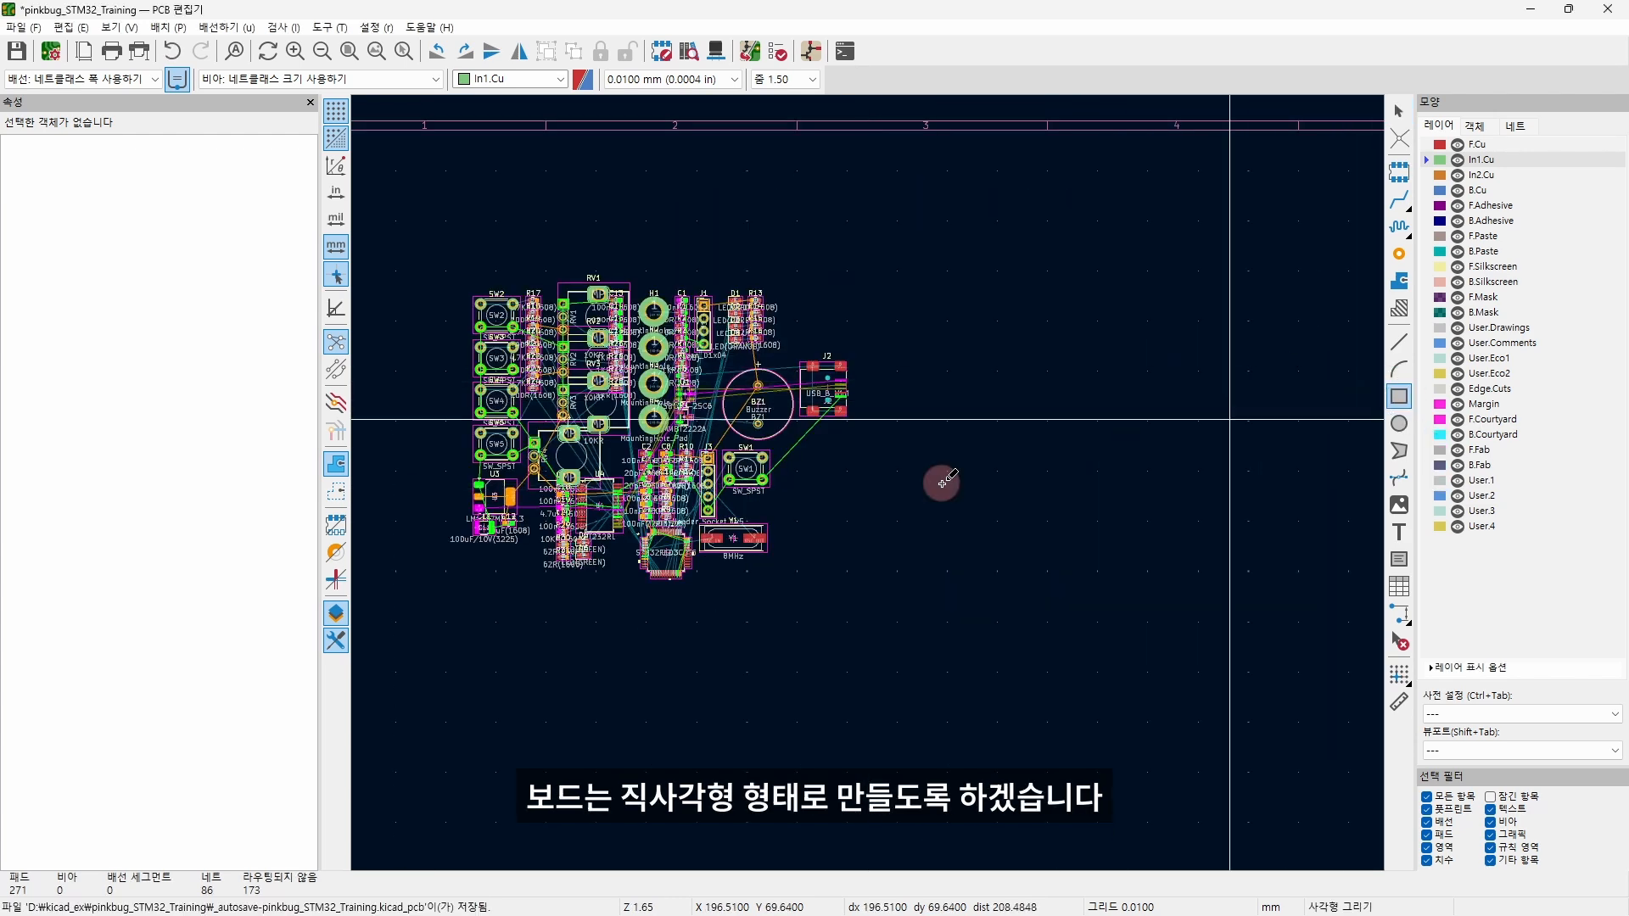
pyautogui.click(859, 468)
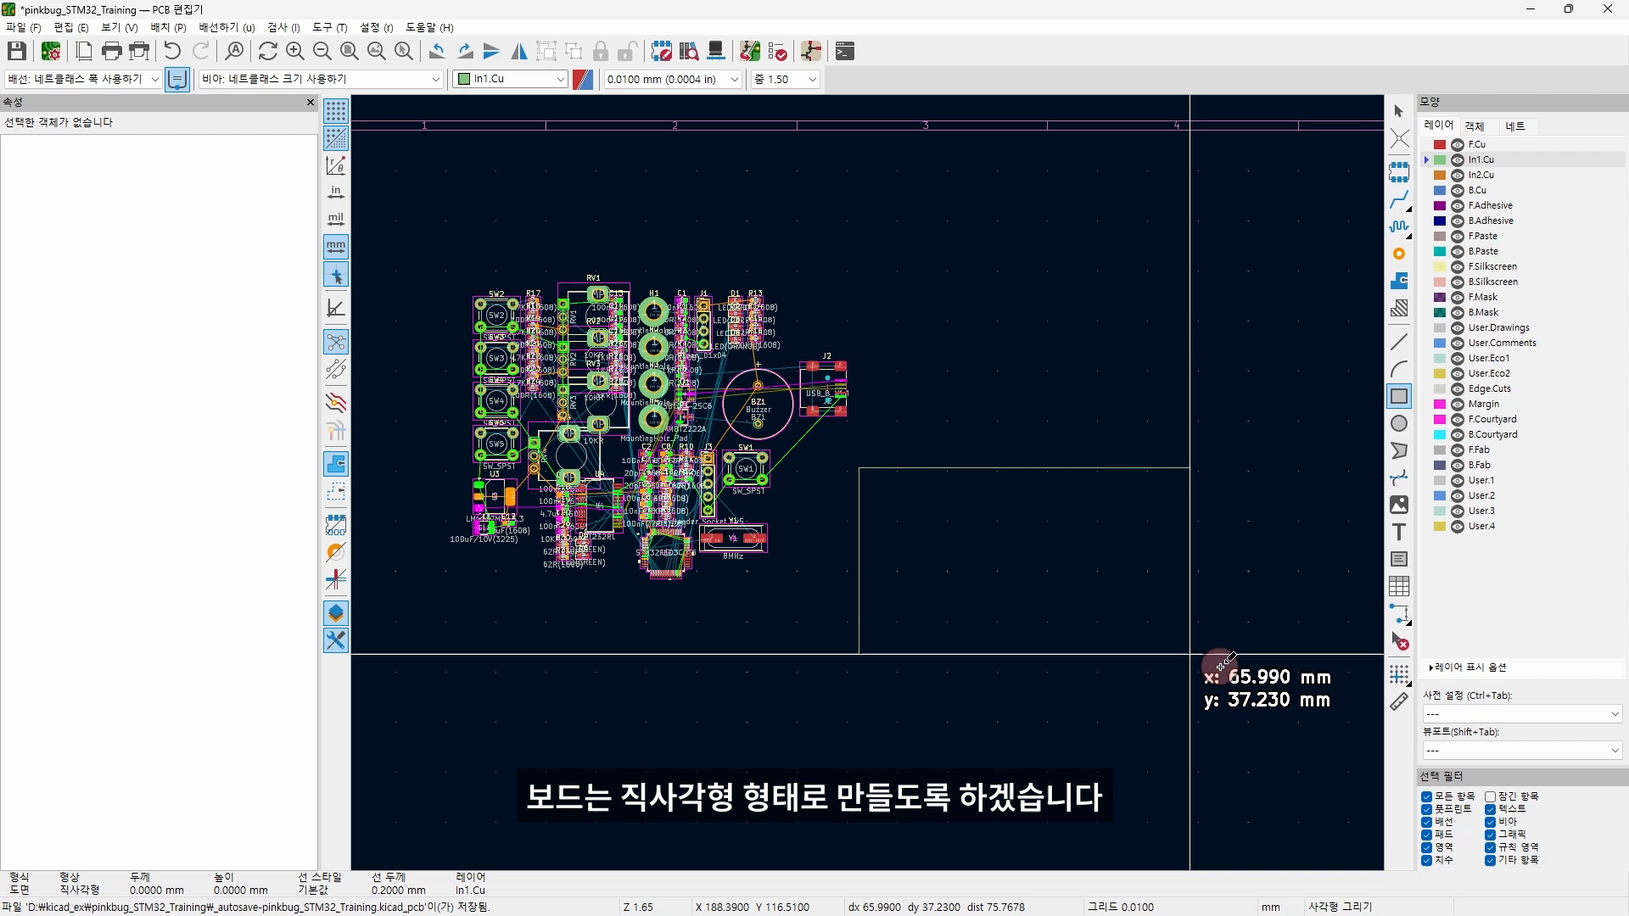
pyautogui.click(1286, 696)
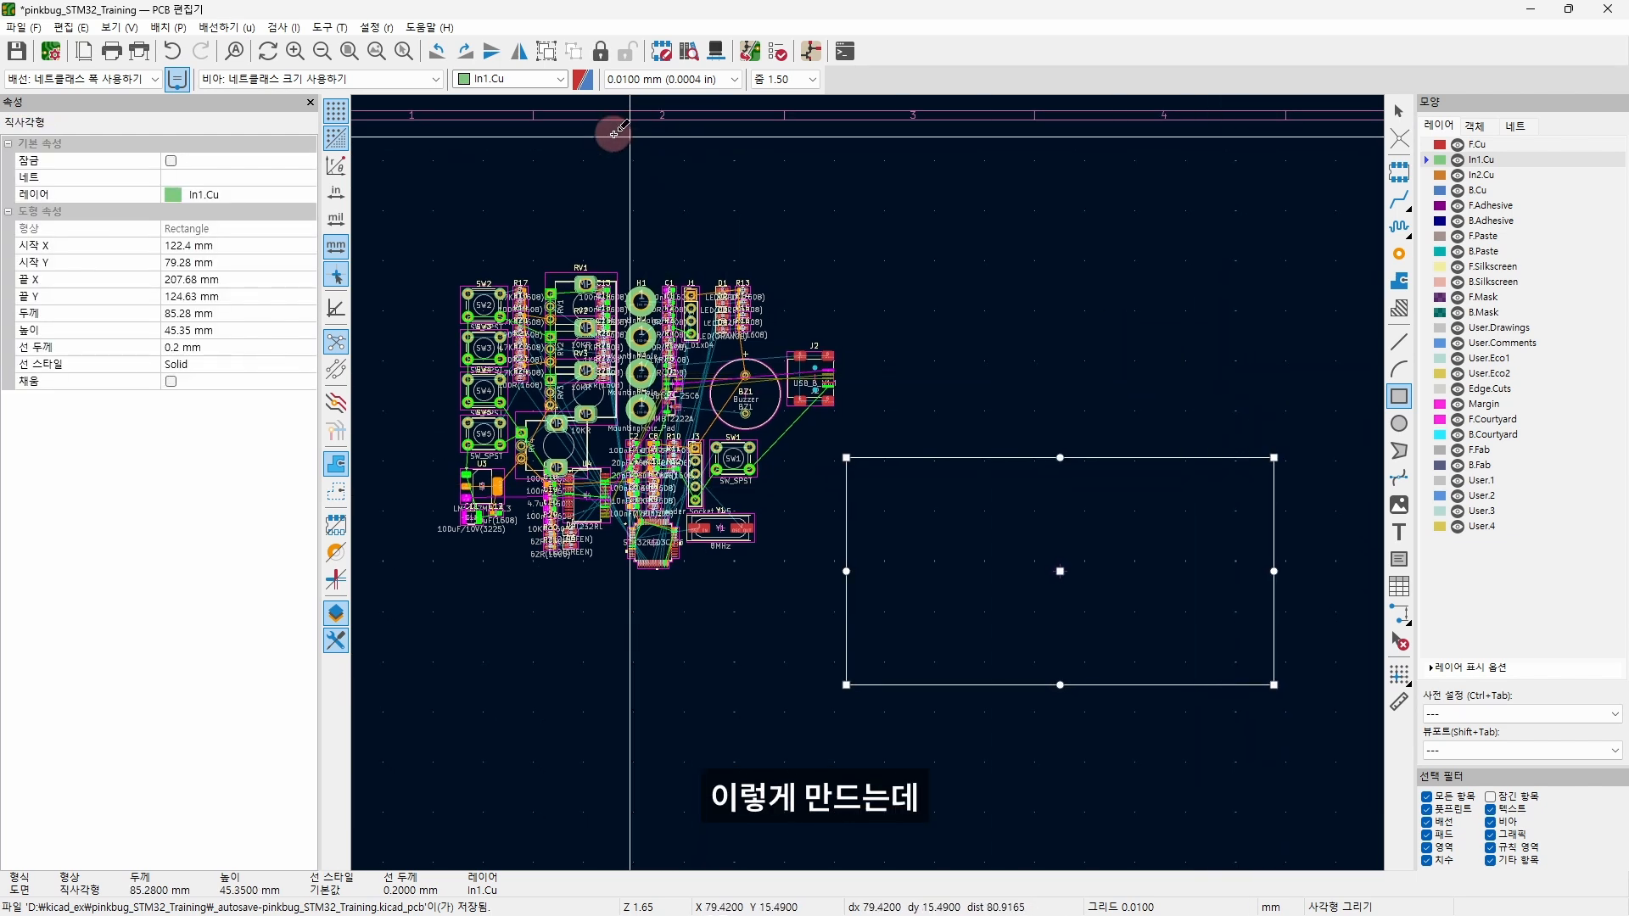
# - Make Edge.Cuts the active layer and leave the rectangle drawing tool
pyautogui.click(534, 78)
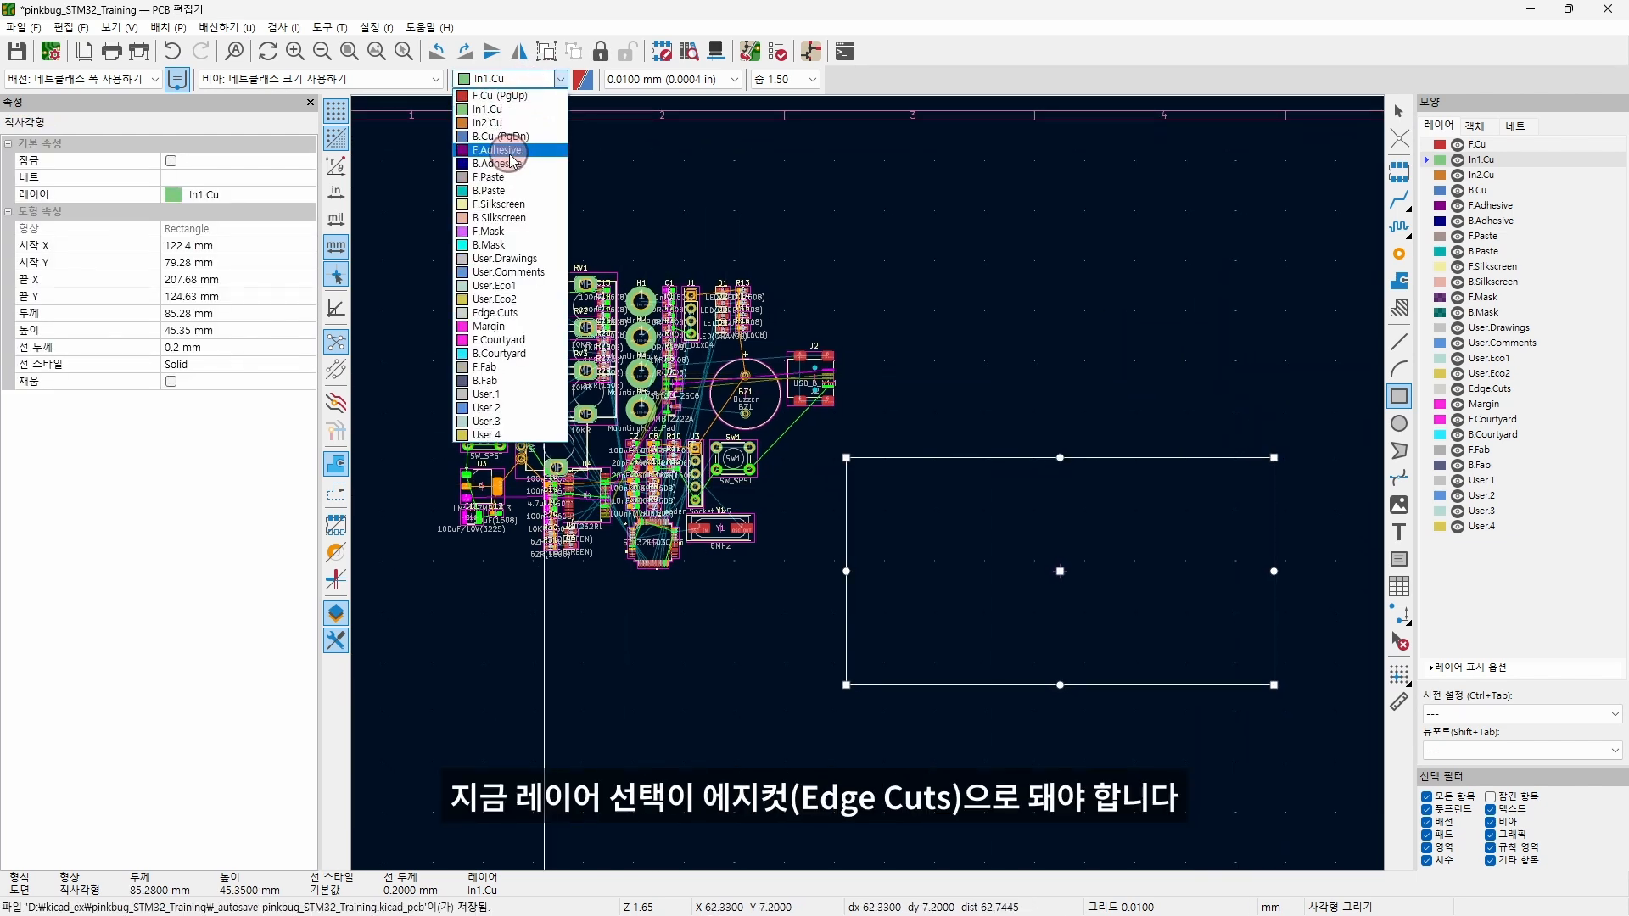
pyautogui.click(517, 316)
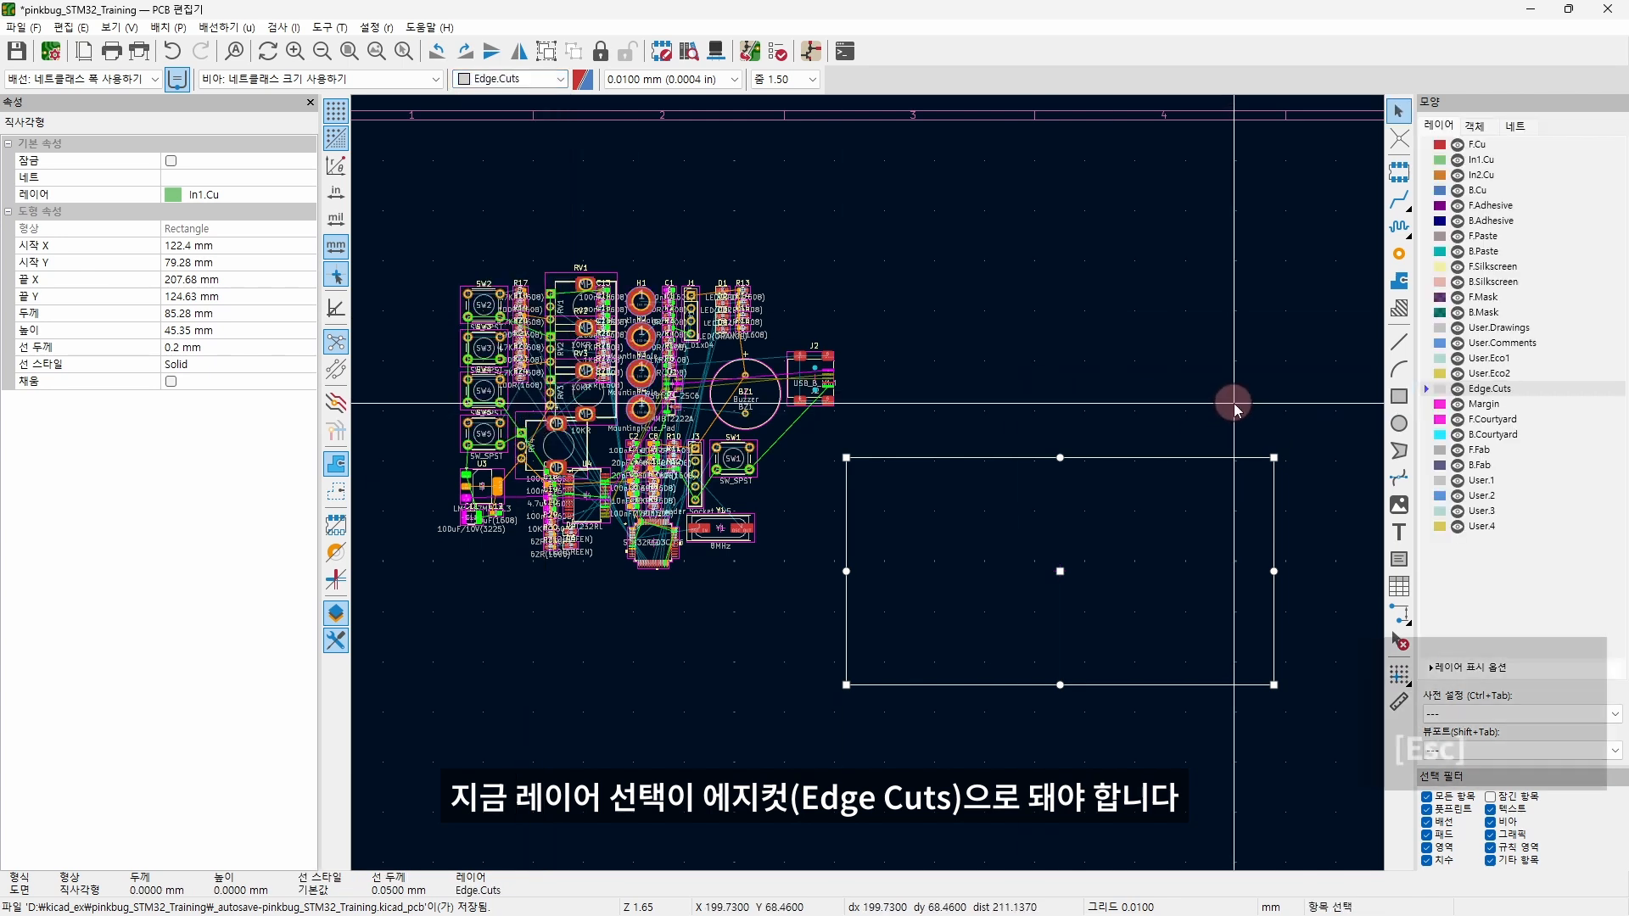
pyautogui.press('Escape')
pyautogui.press('Escape')
pyautogui.moveTo(1326, 430); pyautogui.dragTo(1236, 487)
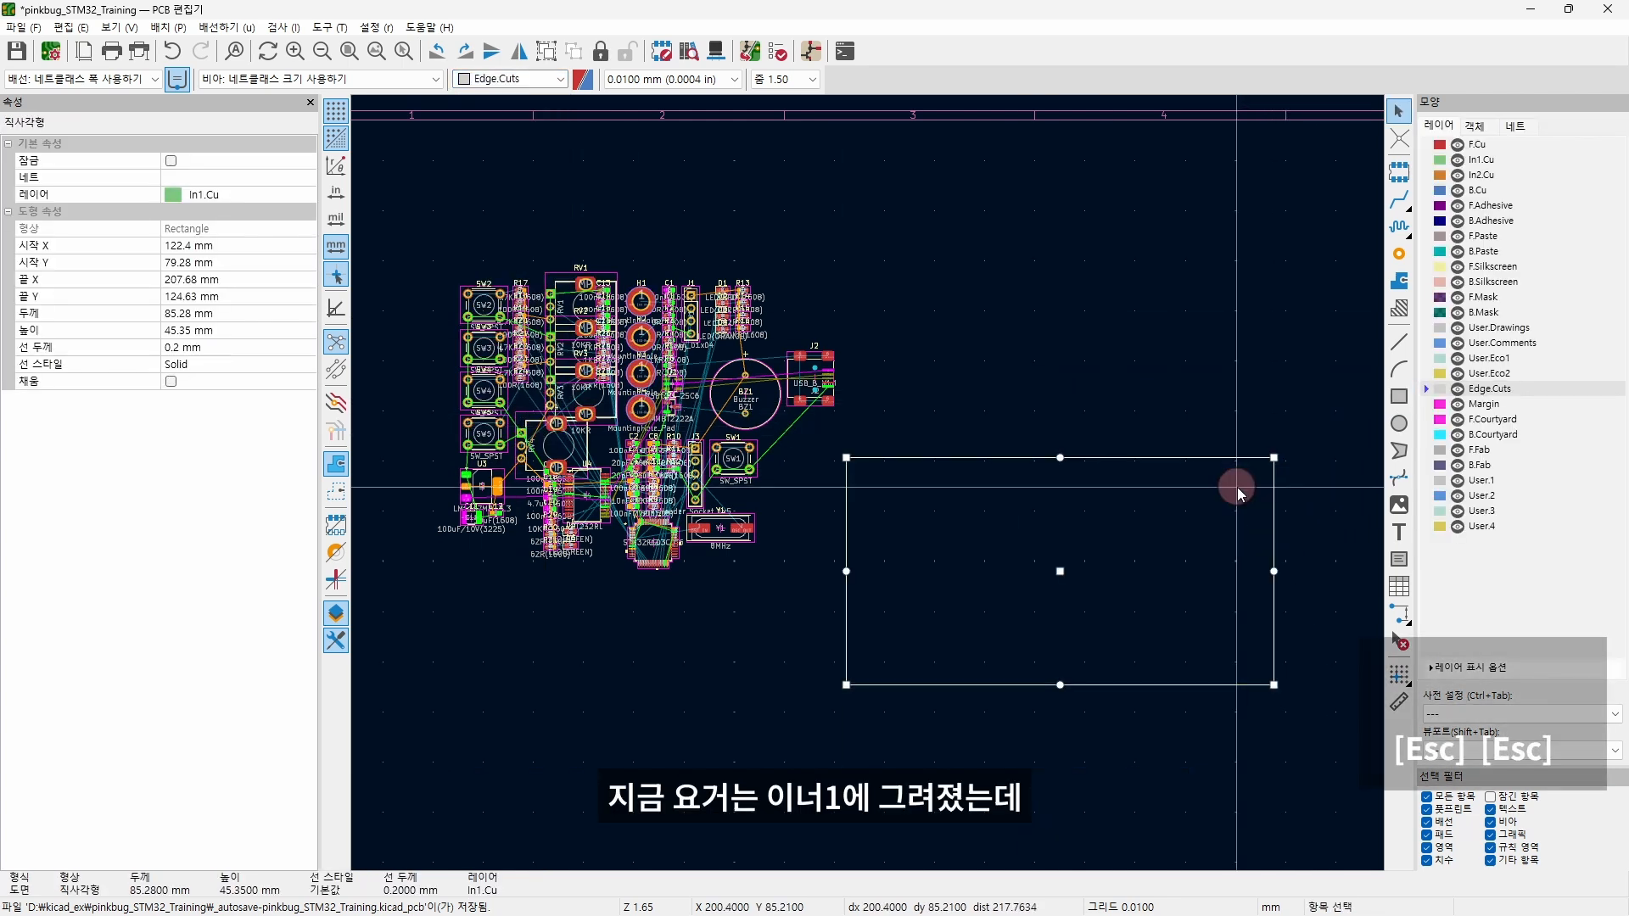
# - Change the drawn rectangle's layer to Edge.Cuts and deselect it
pyautogui.click(274, 194)
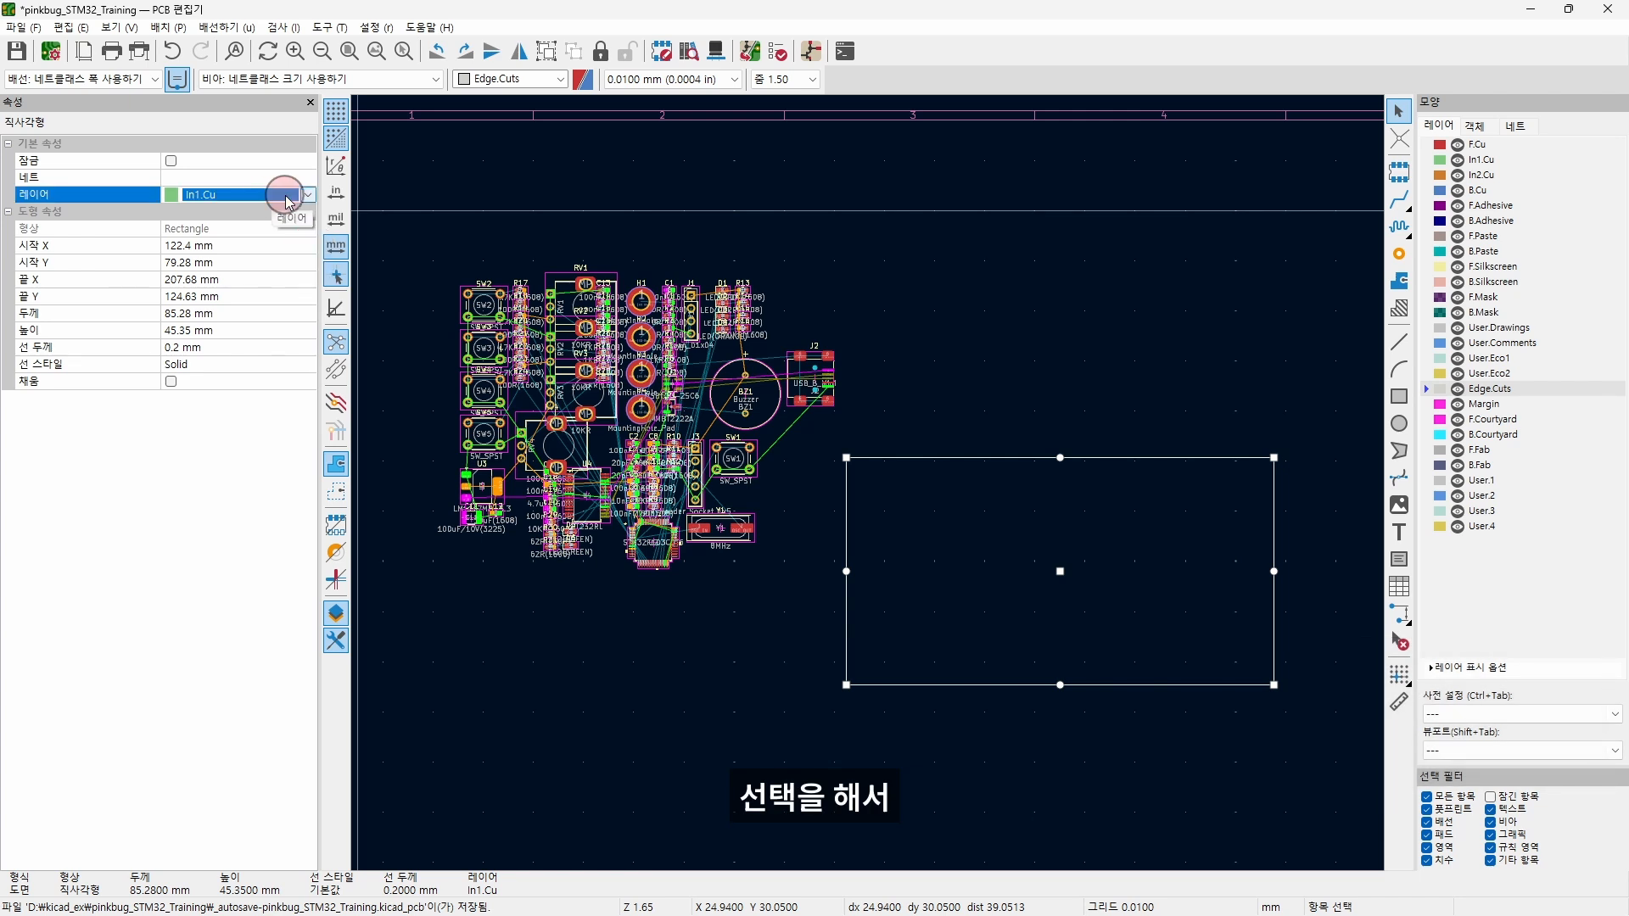
pyautogui.click(307, 194)
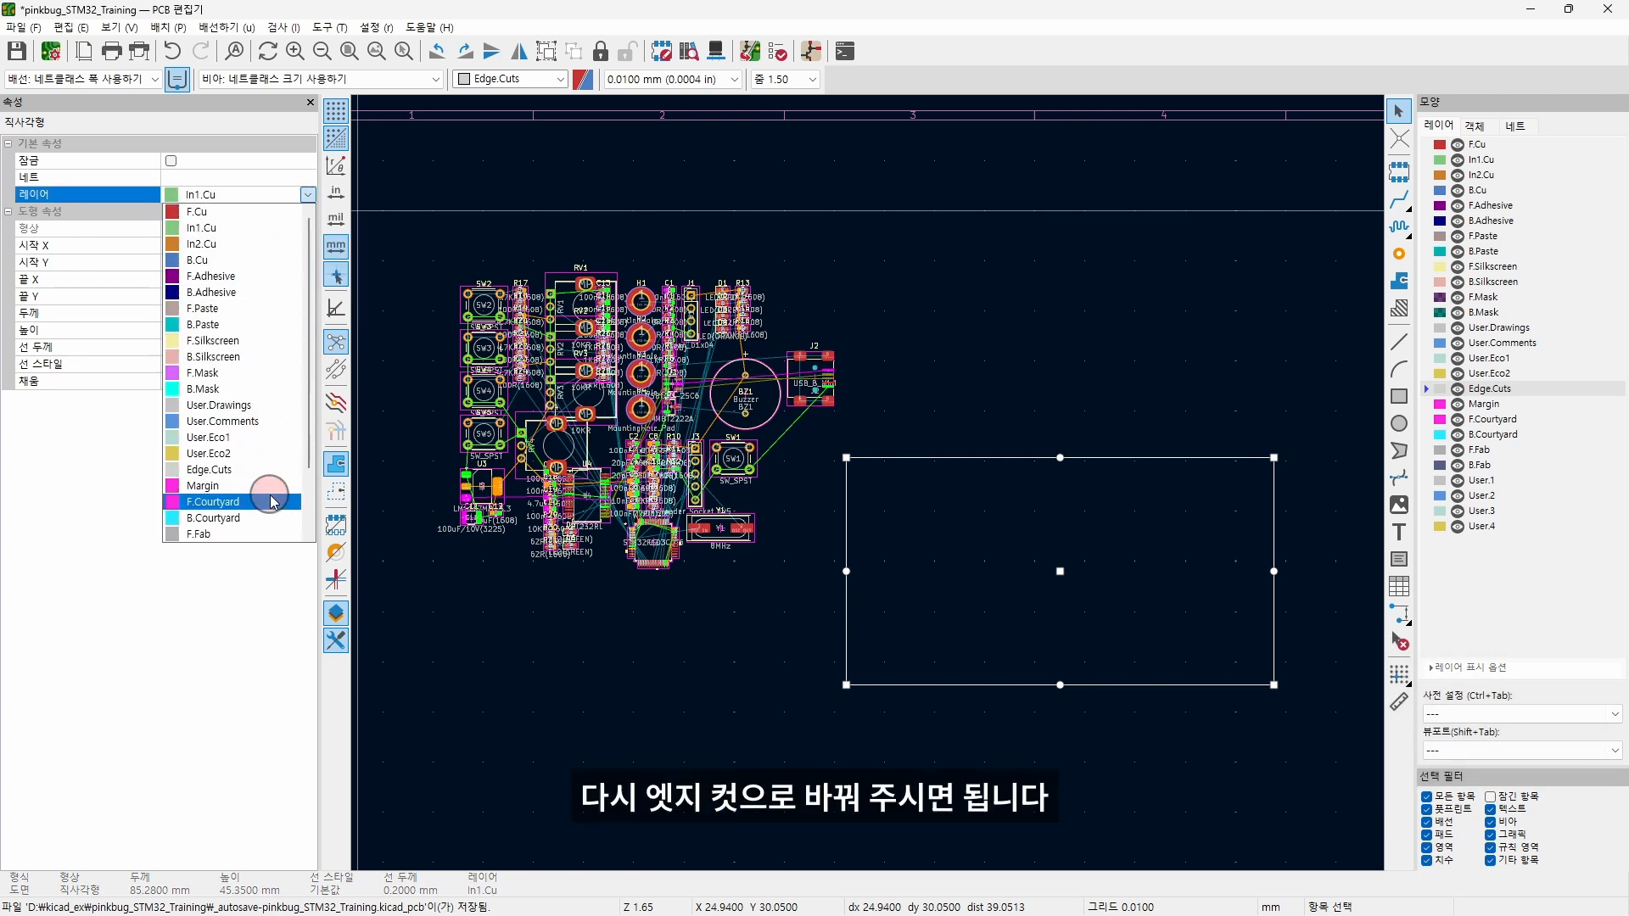
pyautogui.click(254, 469)
pyautogui.click(1003, 395)
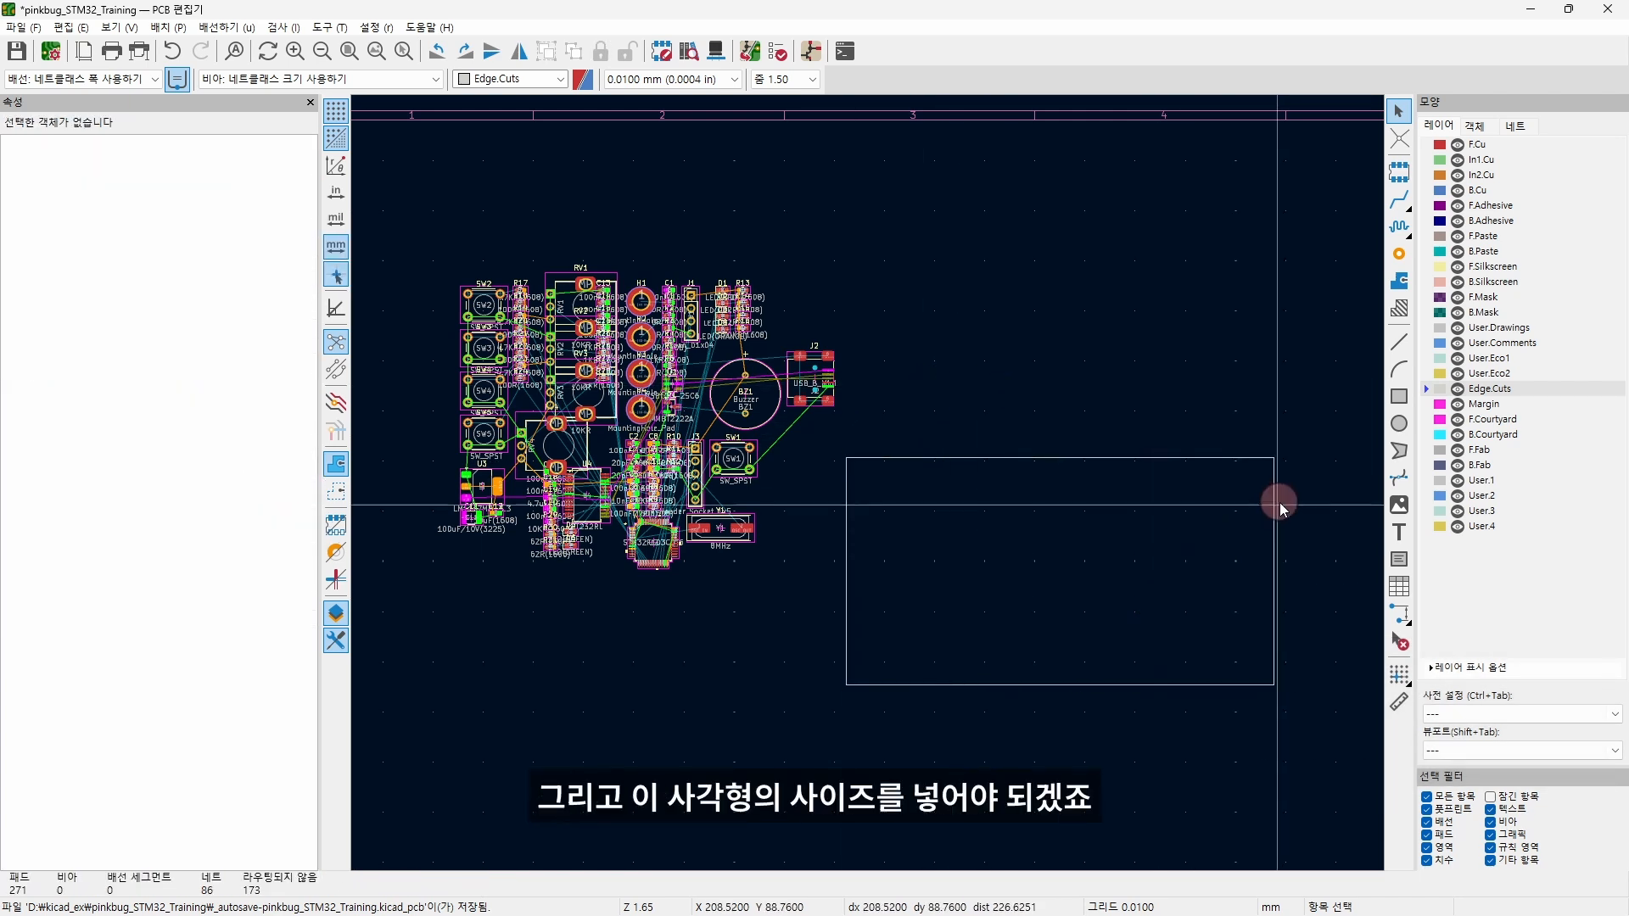
# - Set the Edge.Cuts rectangle's start point to X 0 mm and Y 0 mm
pyautogui.click(1248, 459)
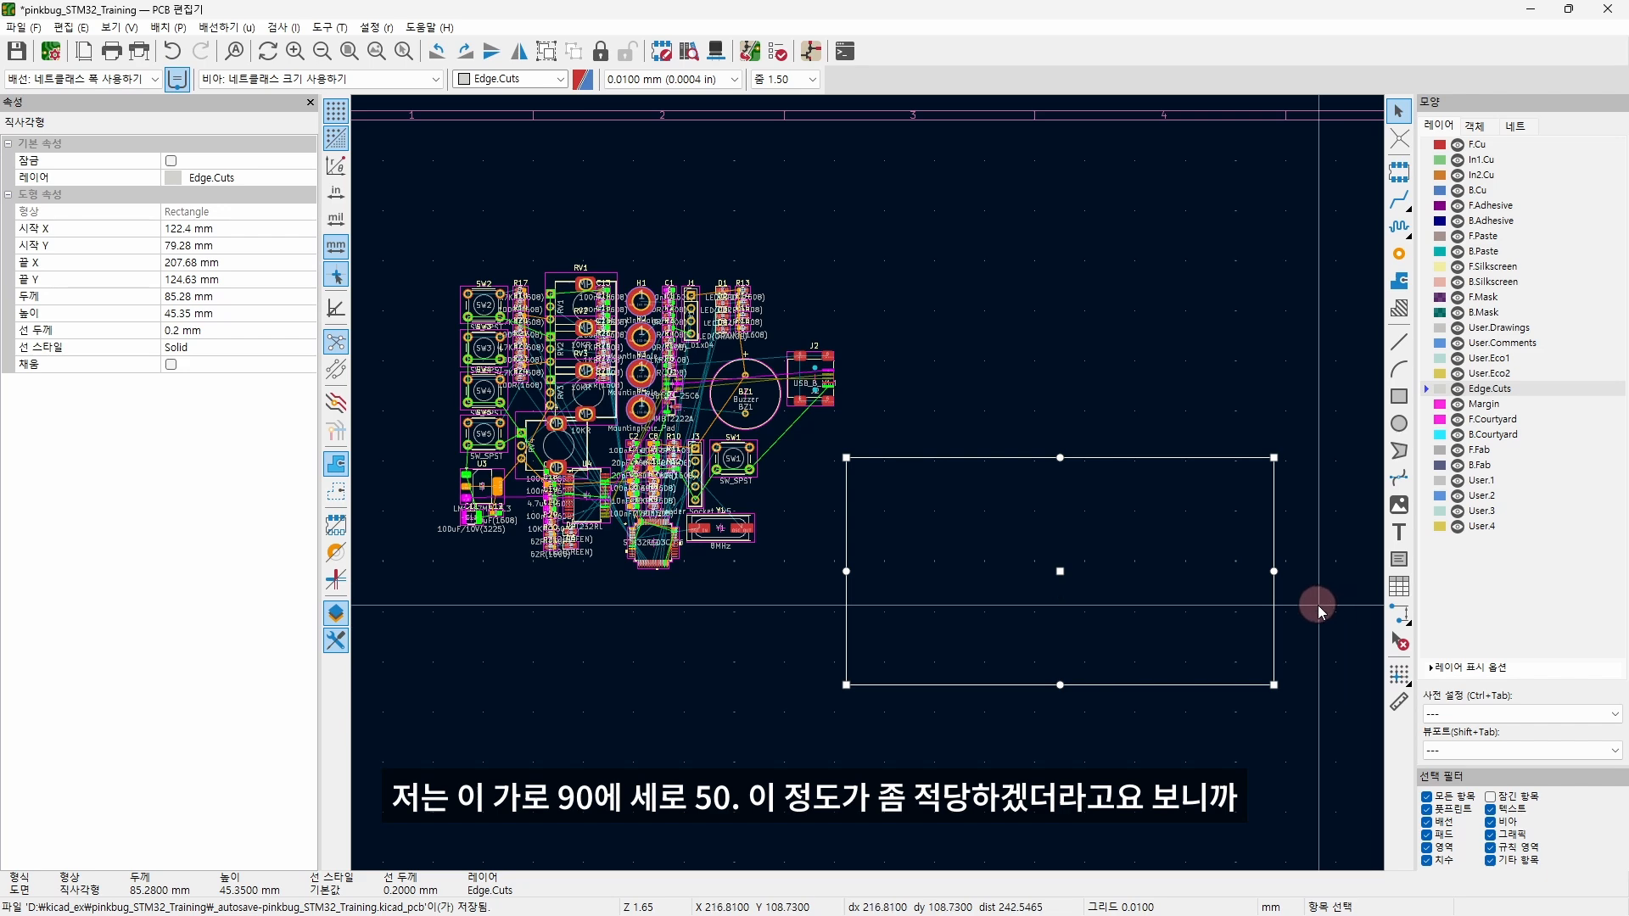
pyautogui.click(182, 228)
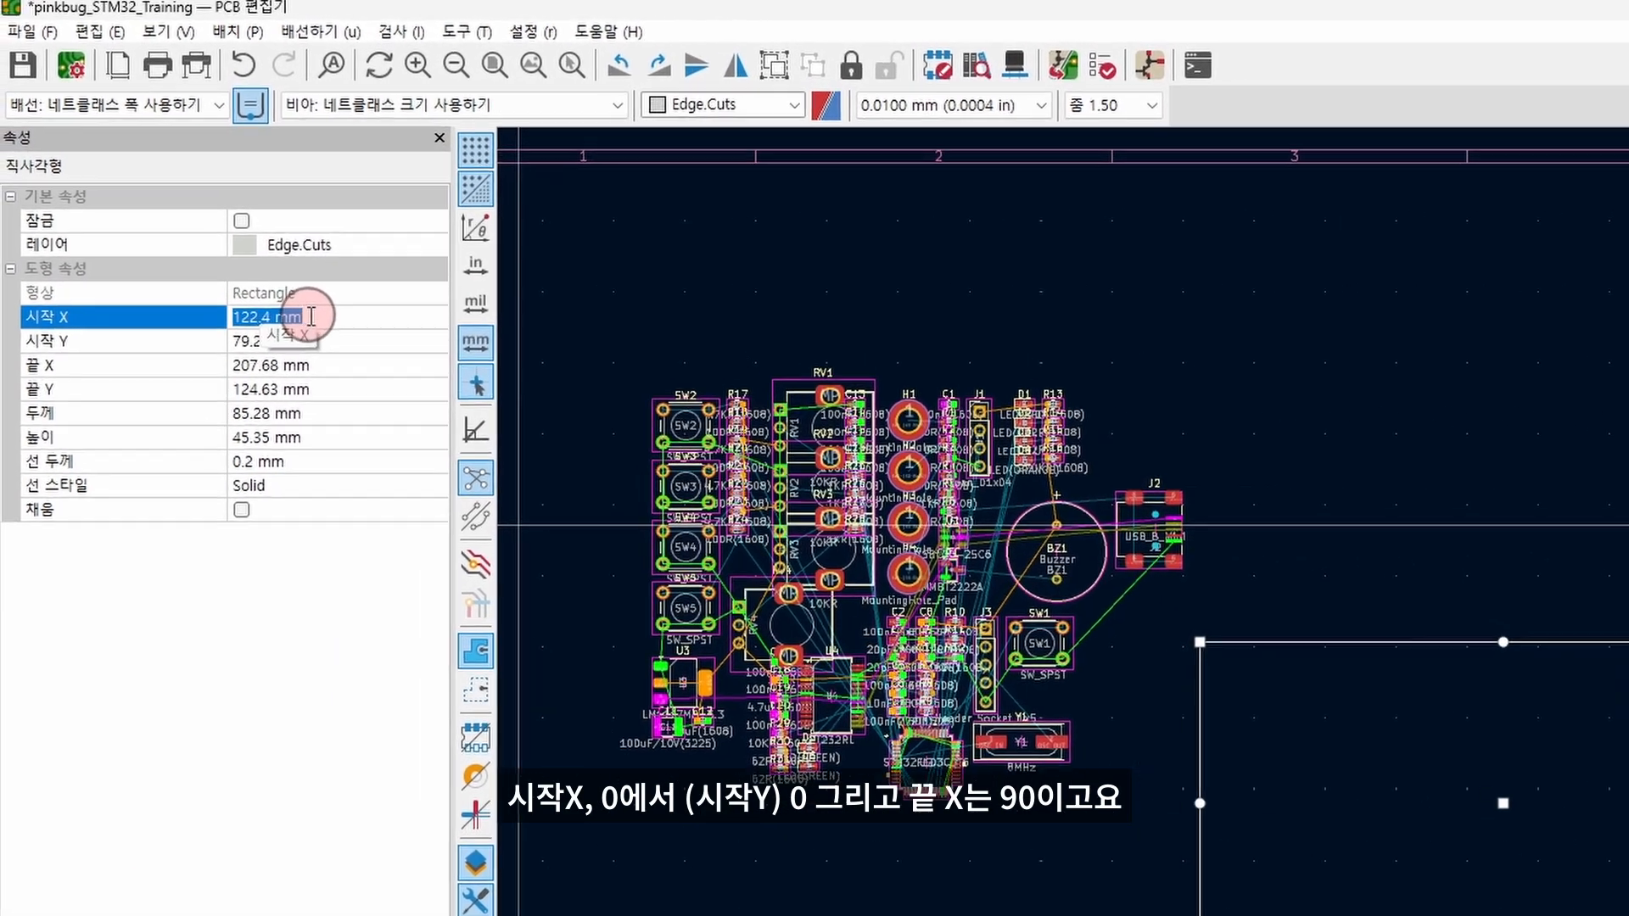
pyautogui.write('0')
pyautogui.click(256, 282)
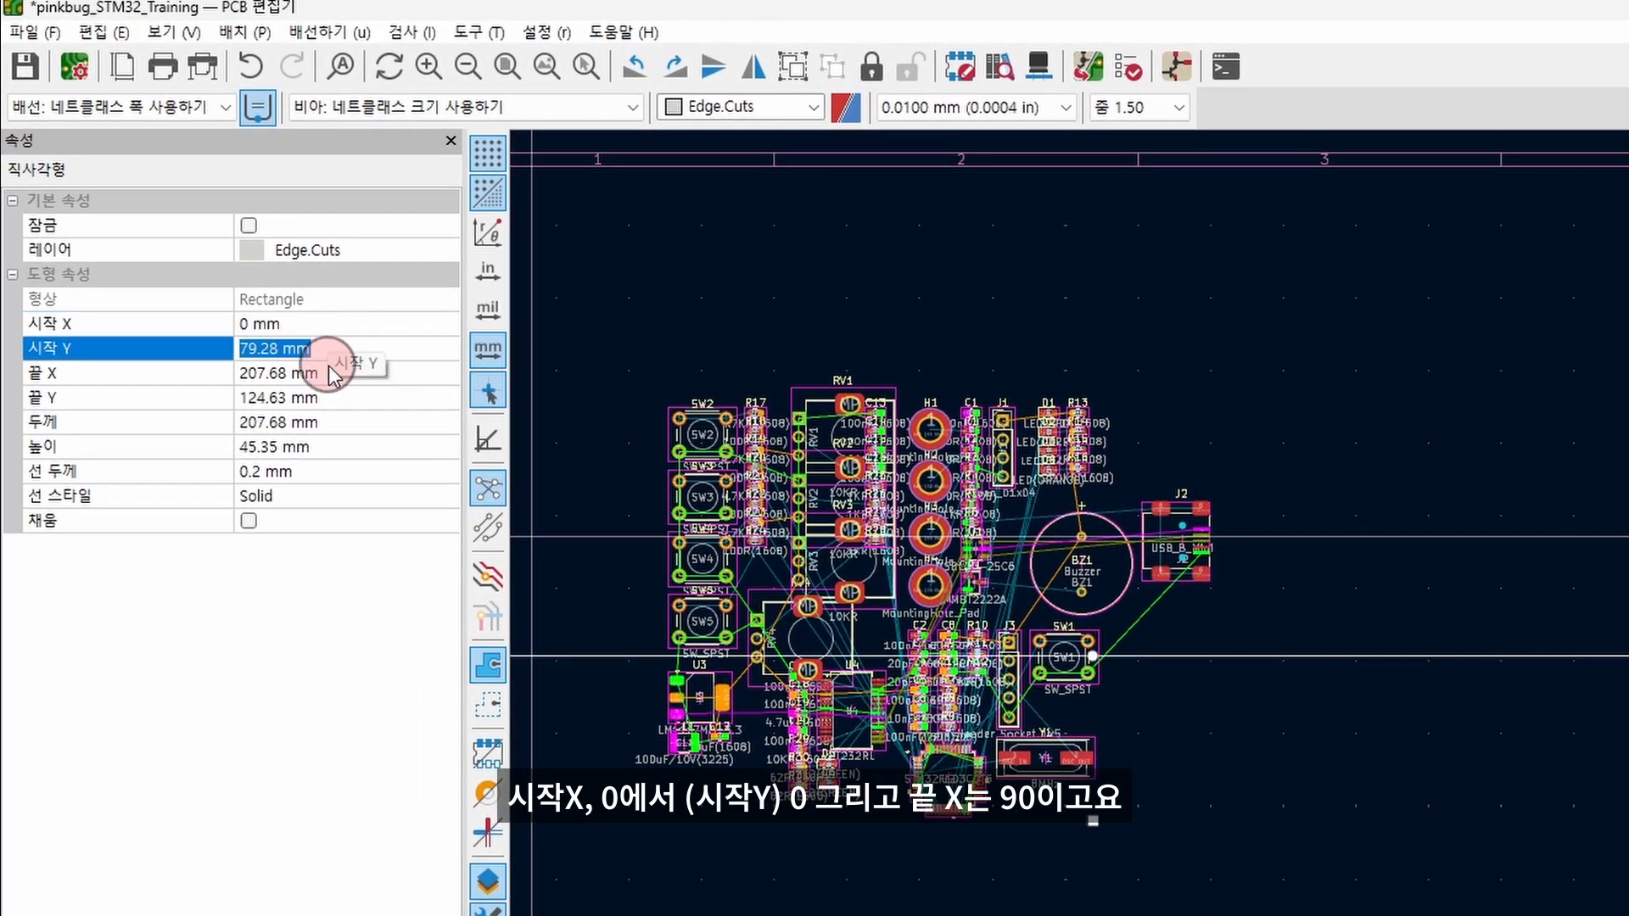
pyautogui.write('0')
# - Set the rectangle's end point to X 90 mm and Y -50 mm
pyautogui.click(338, 373)
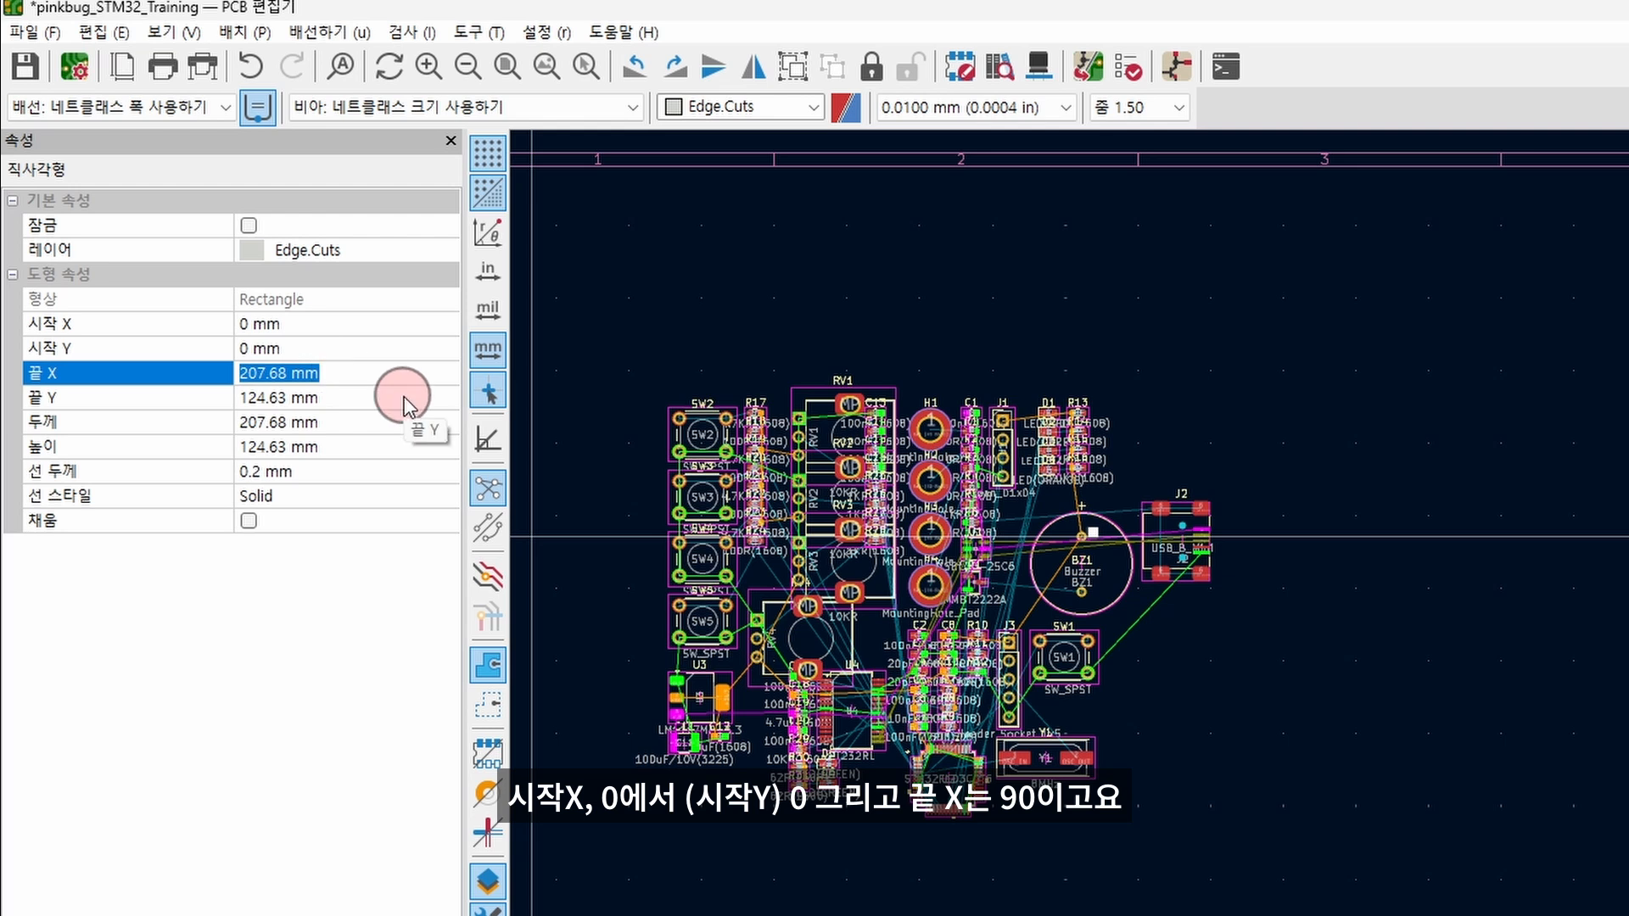
pyautogui.click(296, 374)
pyautogui.write('90')
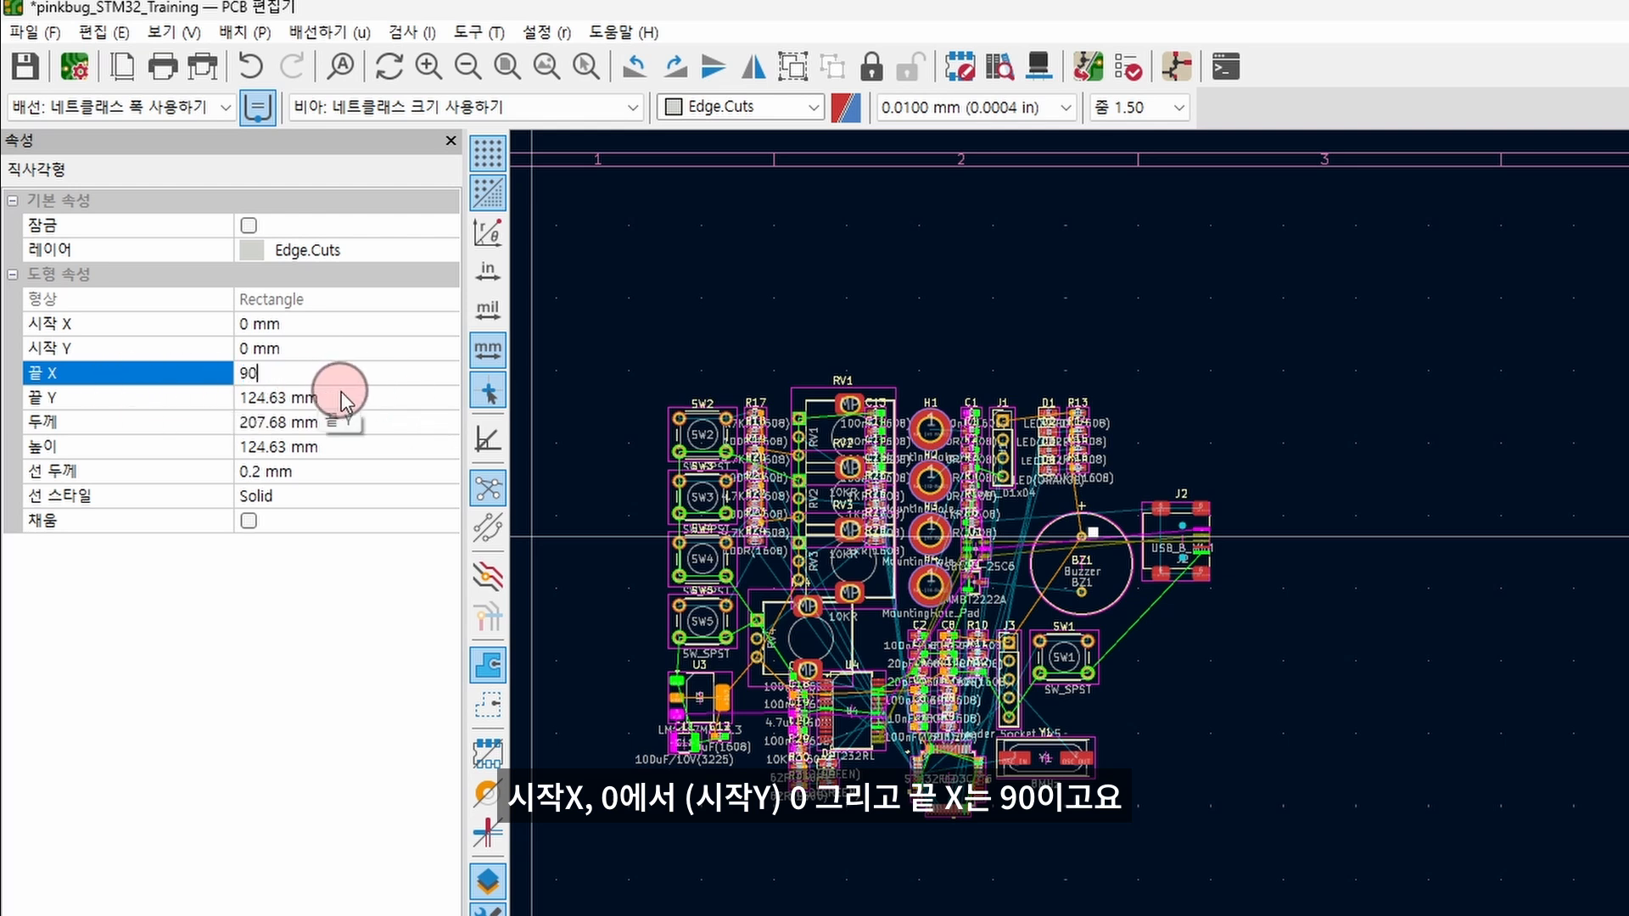
pyautogui.click(347, 393)
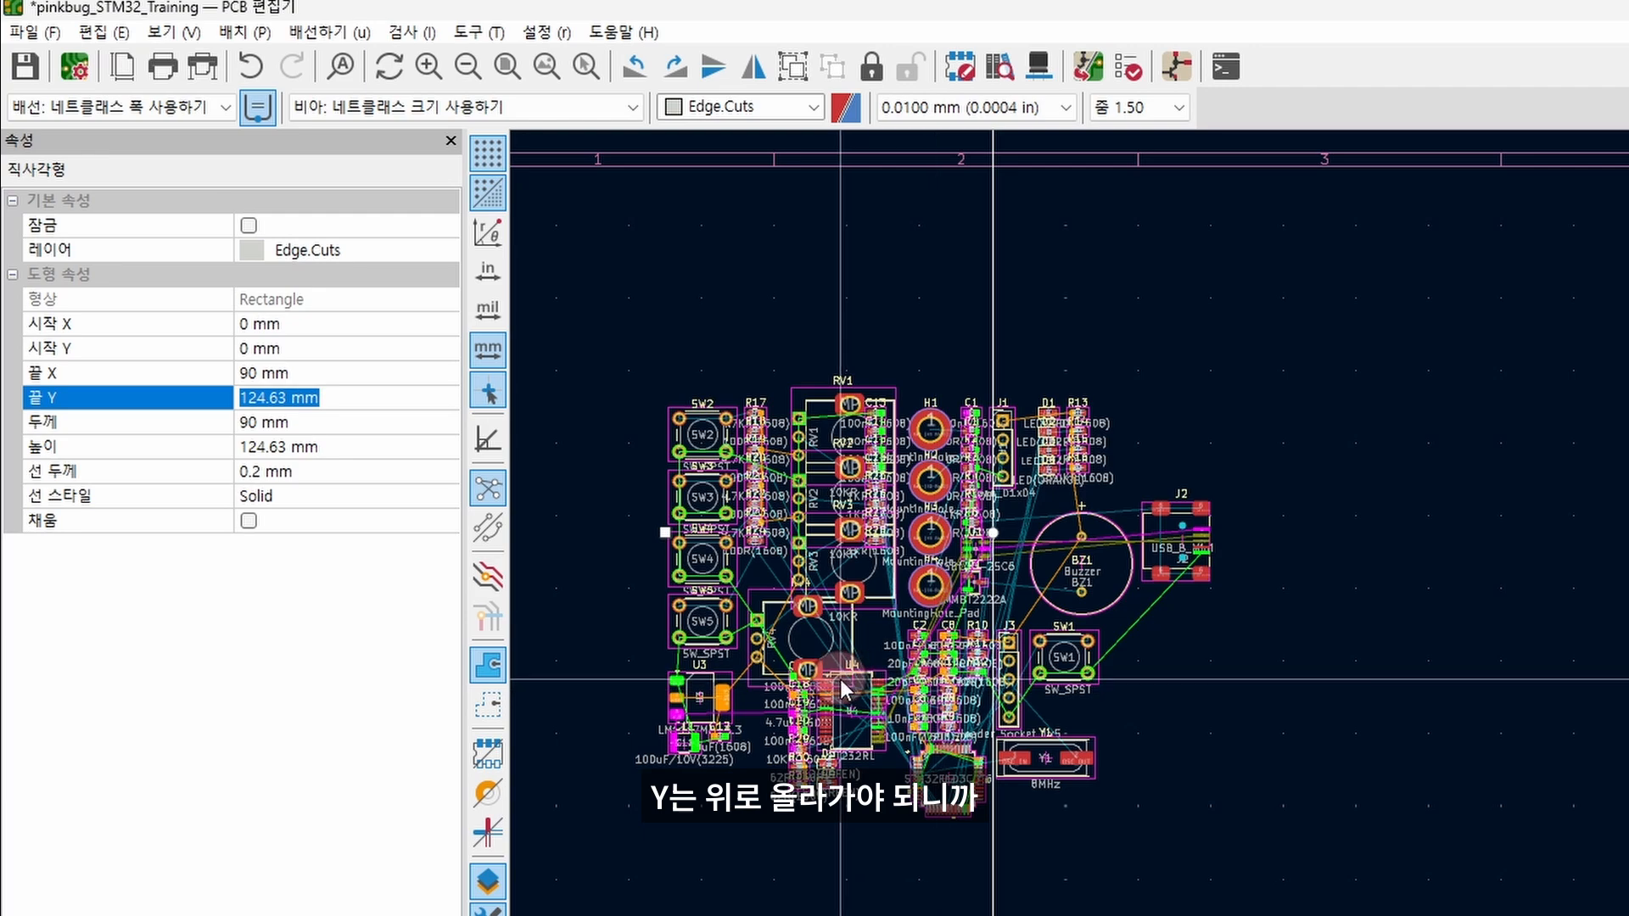
pyautogui.write('-50')
pyautogui.click(328, 574)
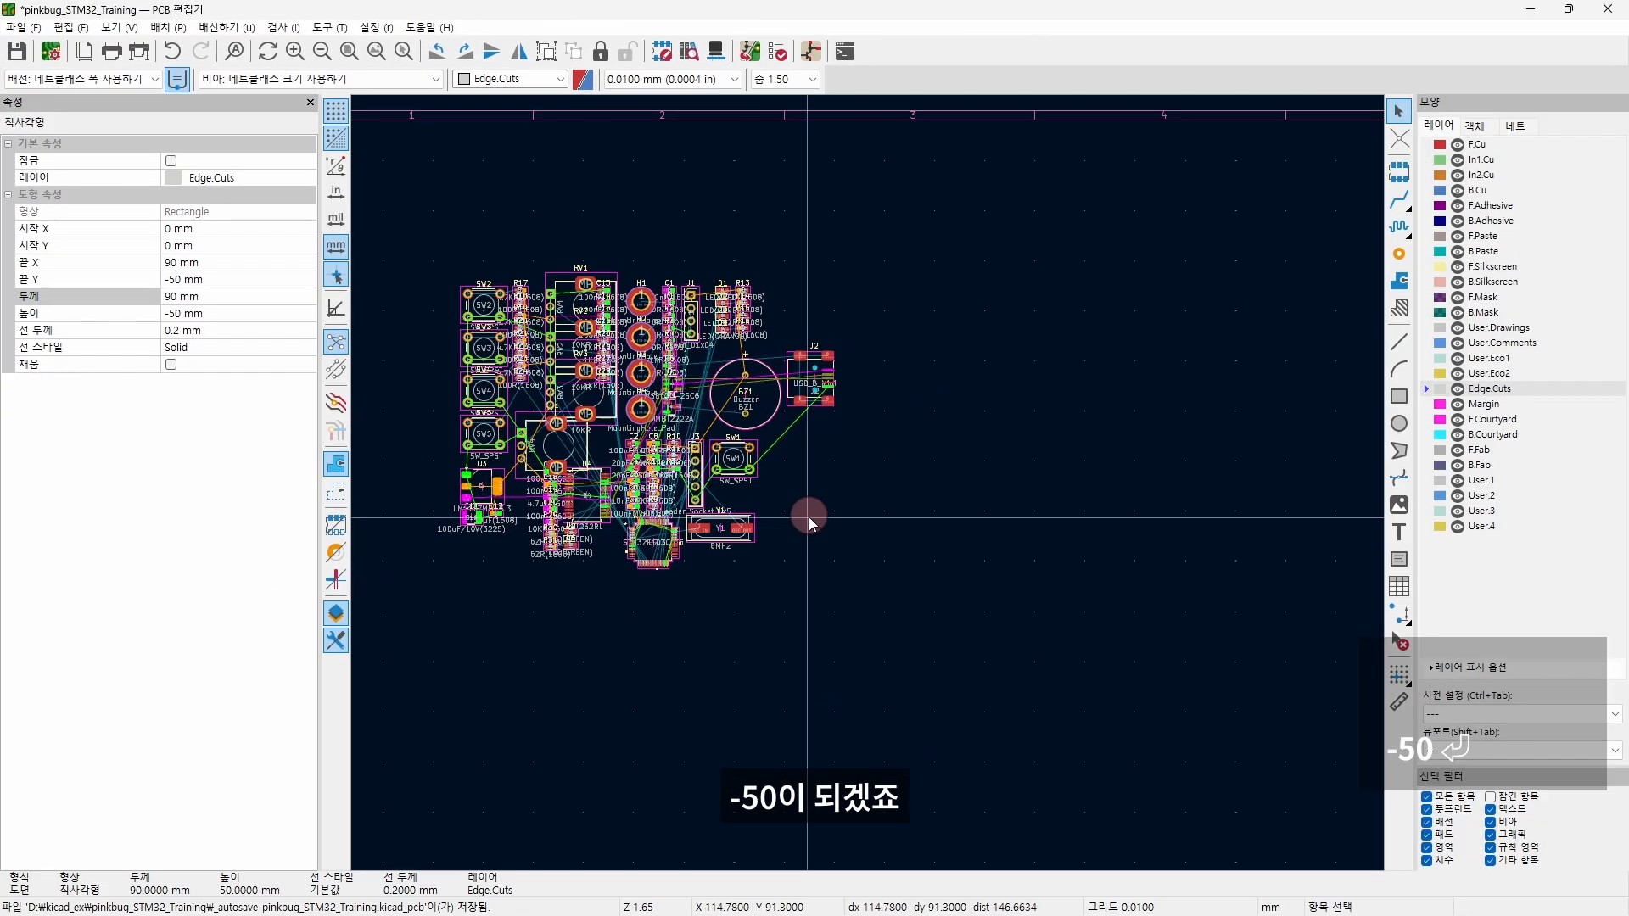
# - Move the board outline rectangle inside the drawing sheet, over and below the footprints, and deselect it
pyautogui.scroll(-6, 1189, 656)
pyautogui.scroll(3, 1189, 656)
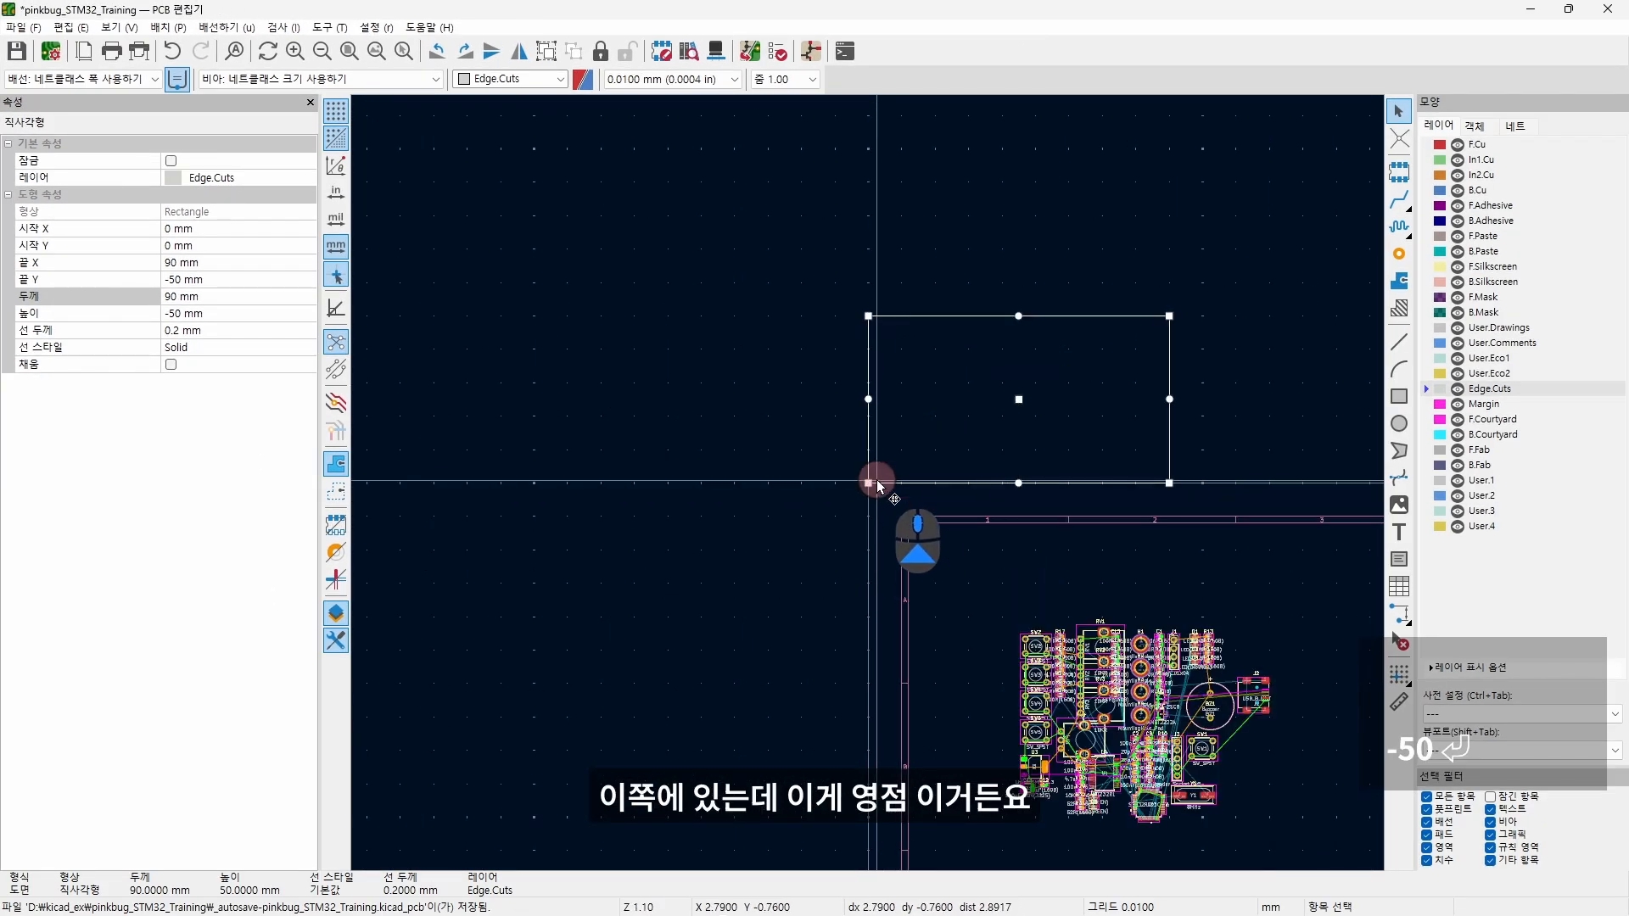
pyautogui.scroll(4, 868, 484)
pyautogui.scroll(-5, 801, 369)
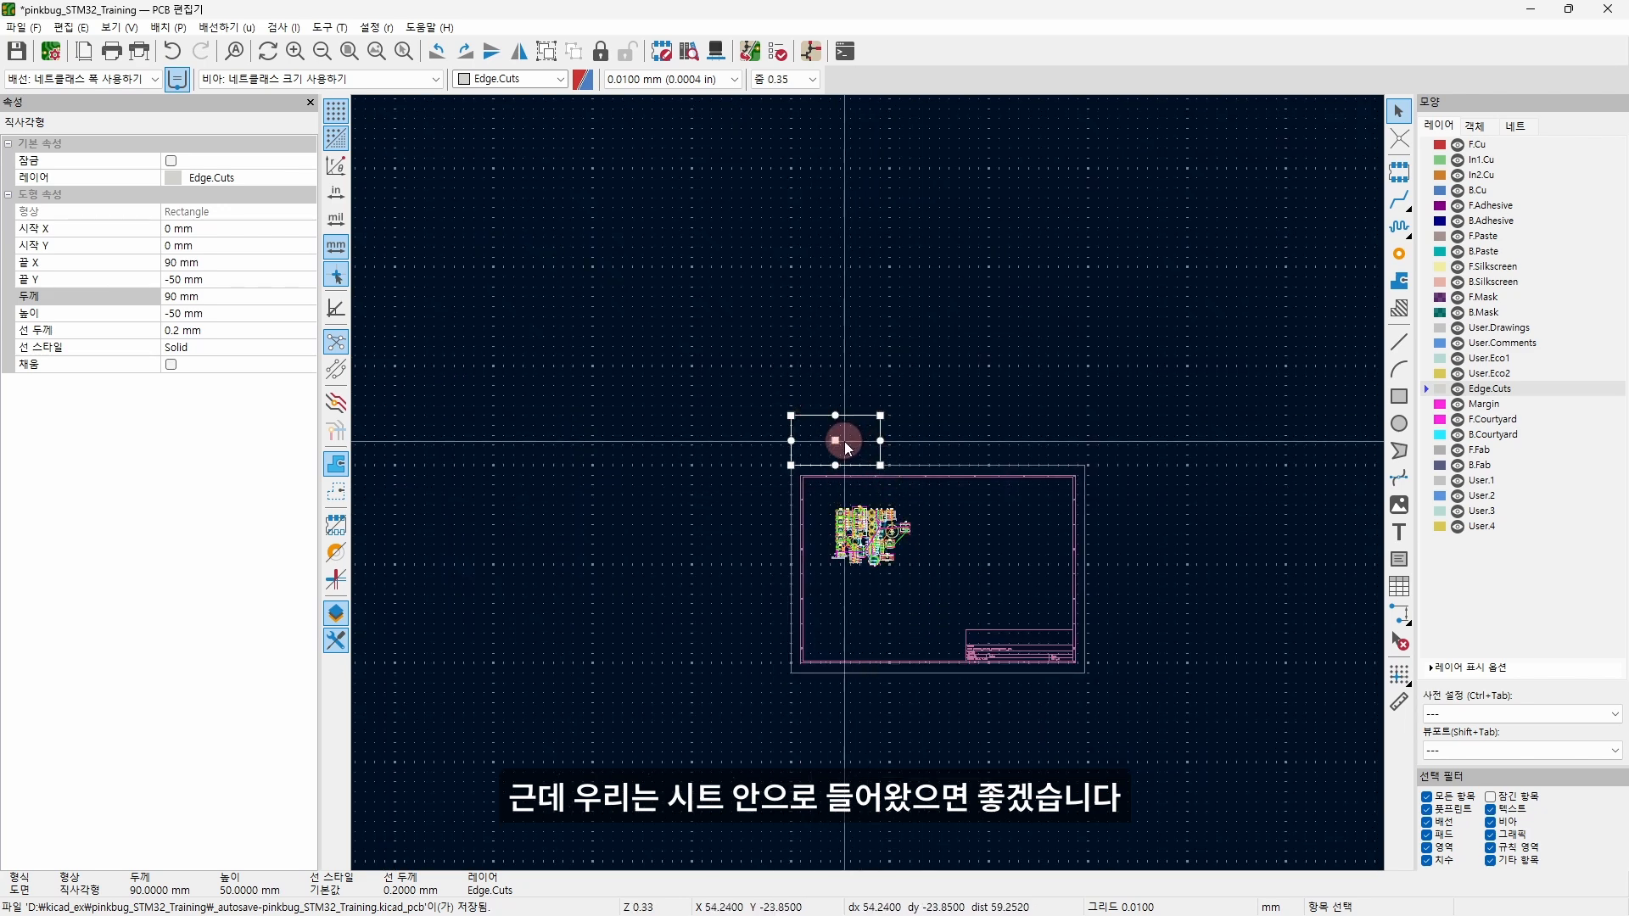
pyautogui.press('m')
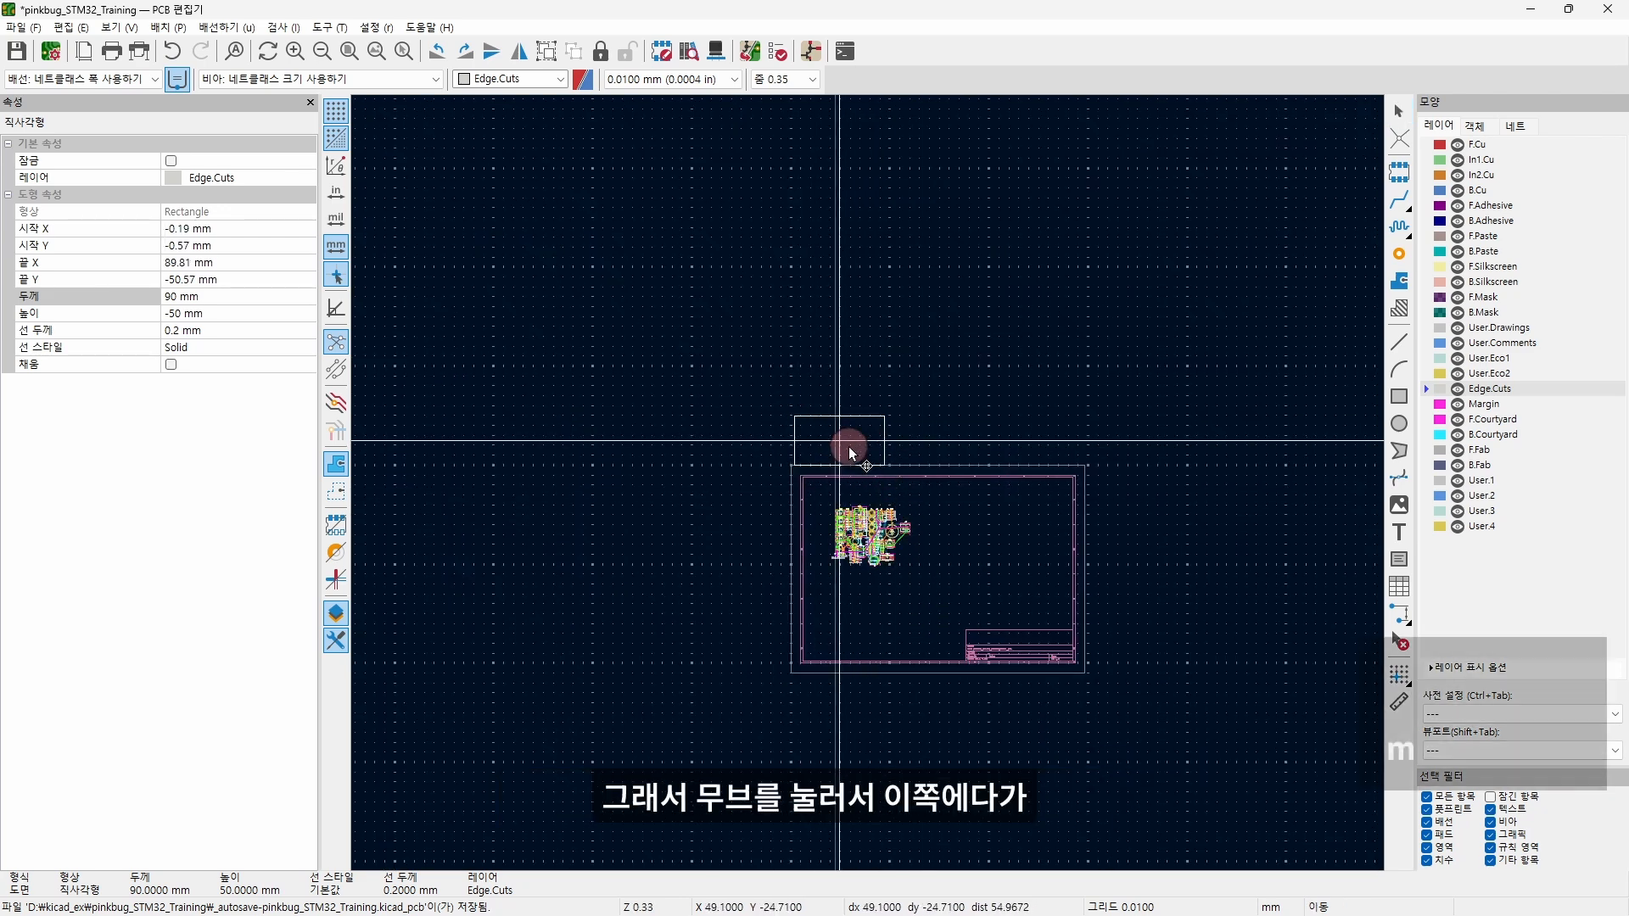
pyautogui.click(901, 580)
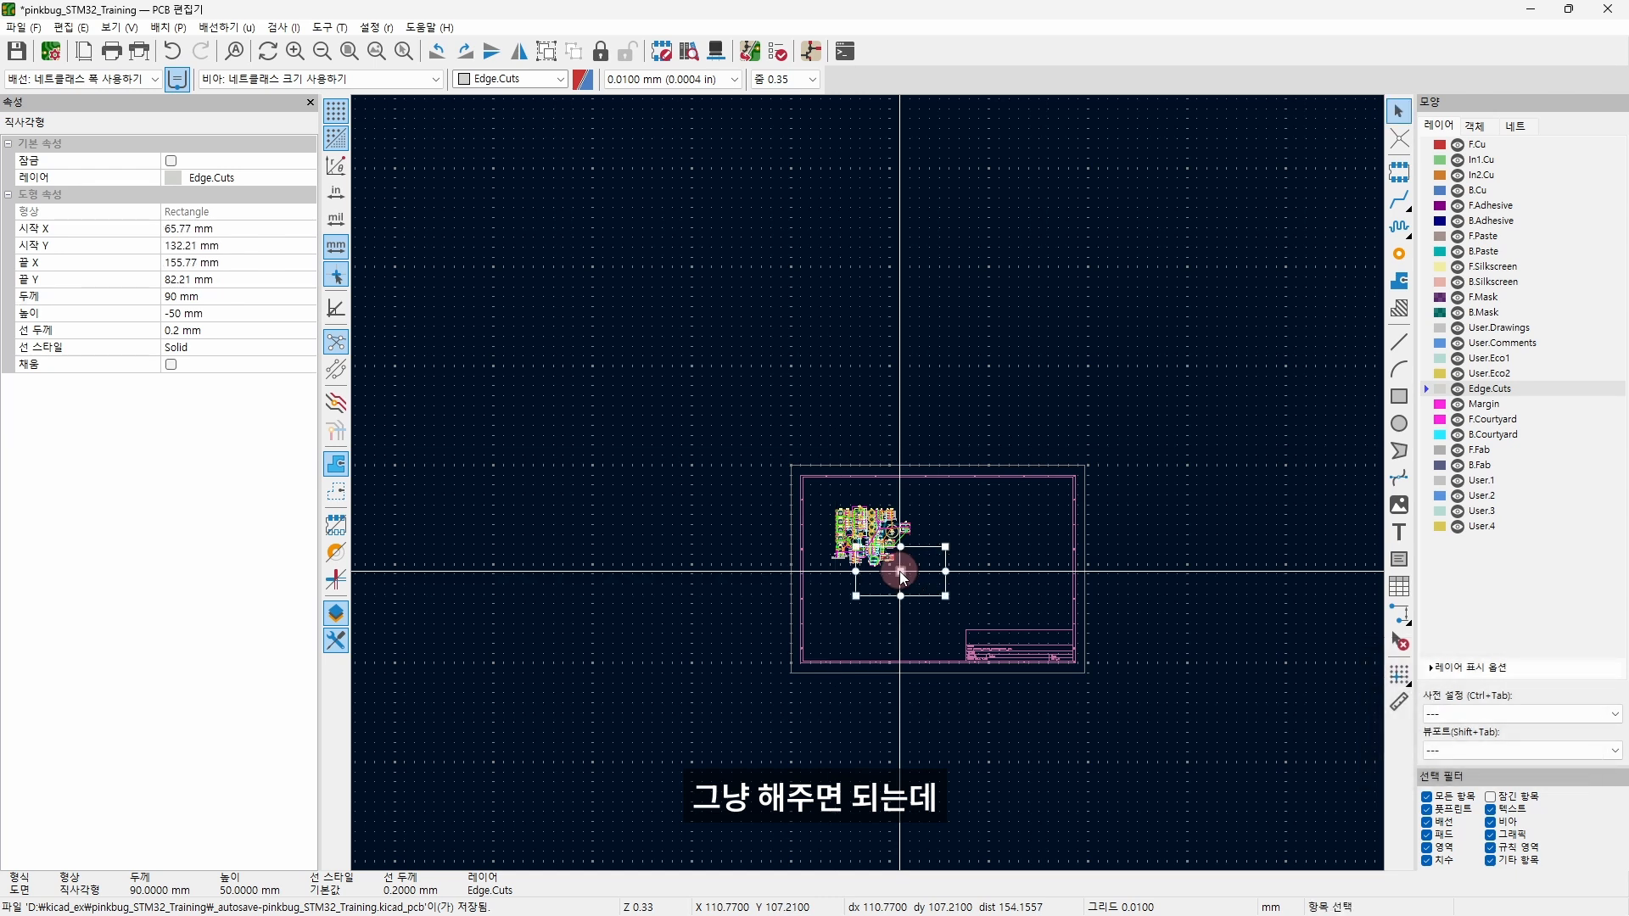
pyautogui.scroll(6, 899, 575)
pyautogui.click(658, 584)
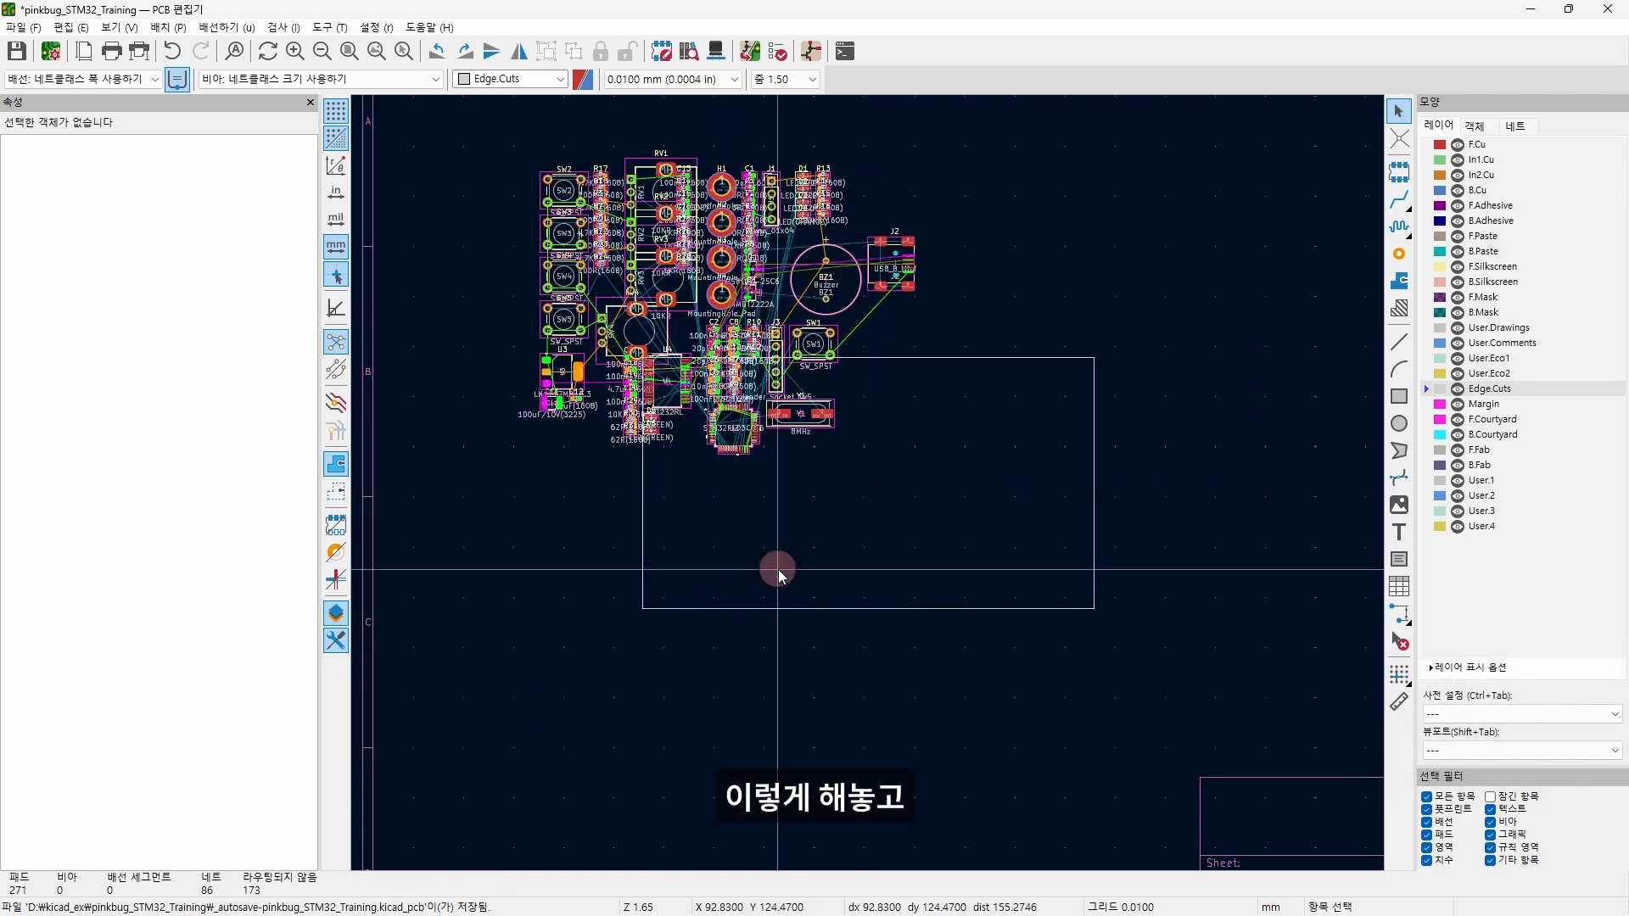
# - Set the editor grid to 0.5000 mm
pyautogui.scroll(2, 649, 625)
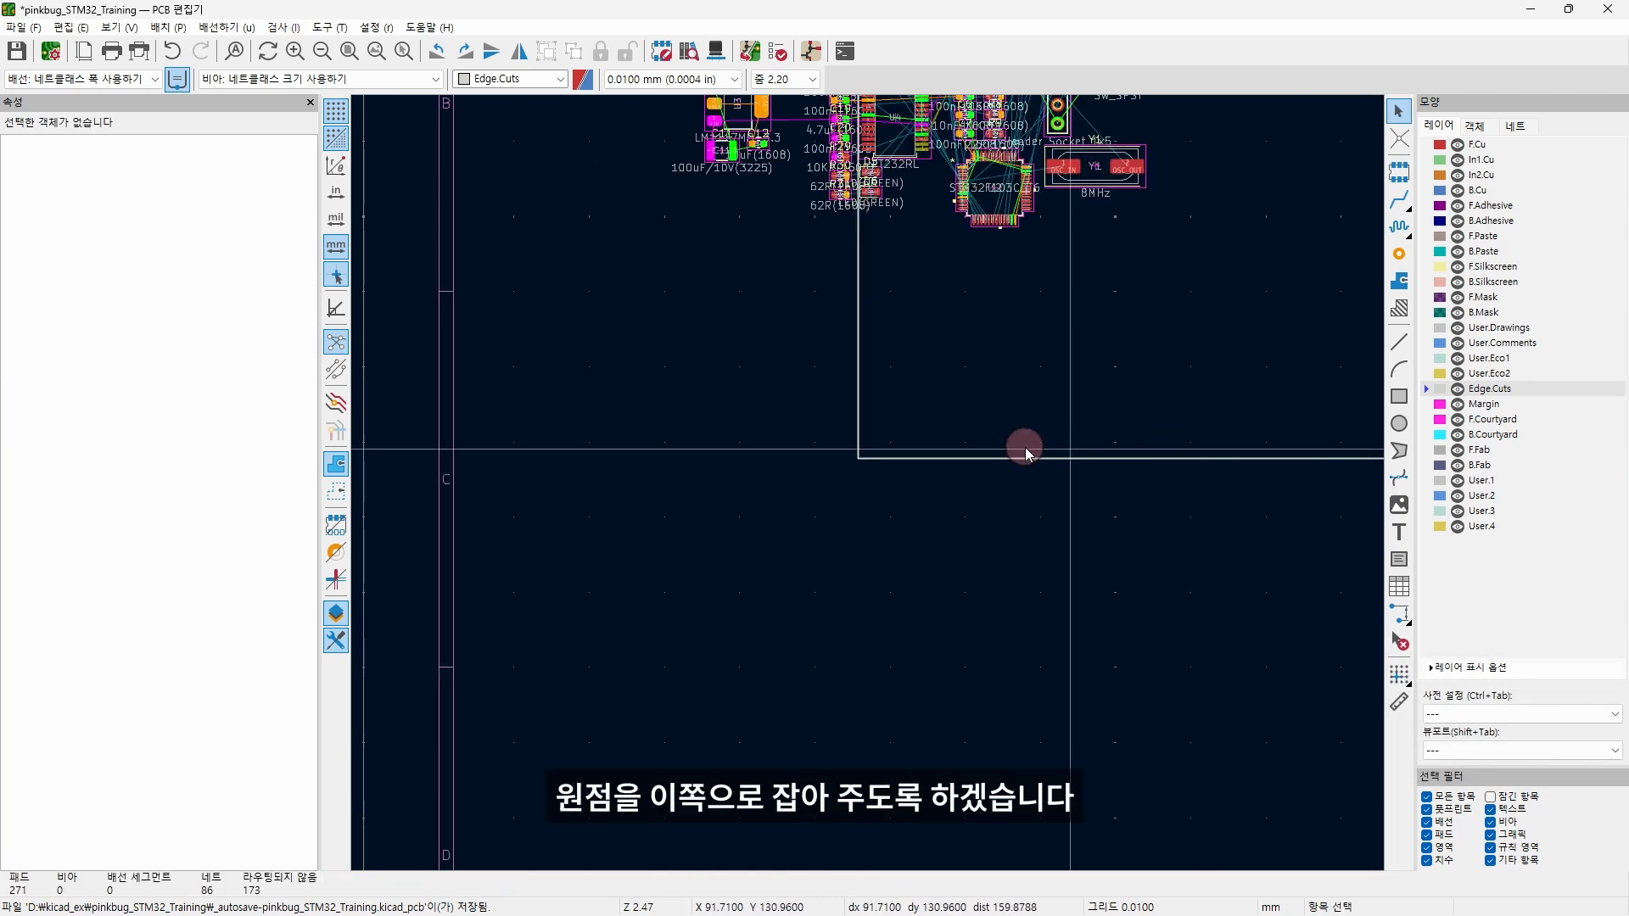
pyautogui.click(858, 456)
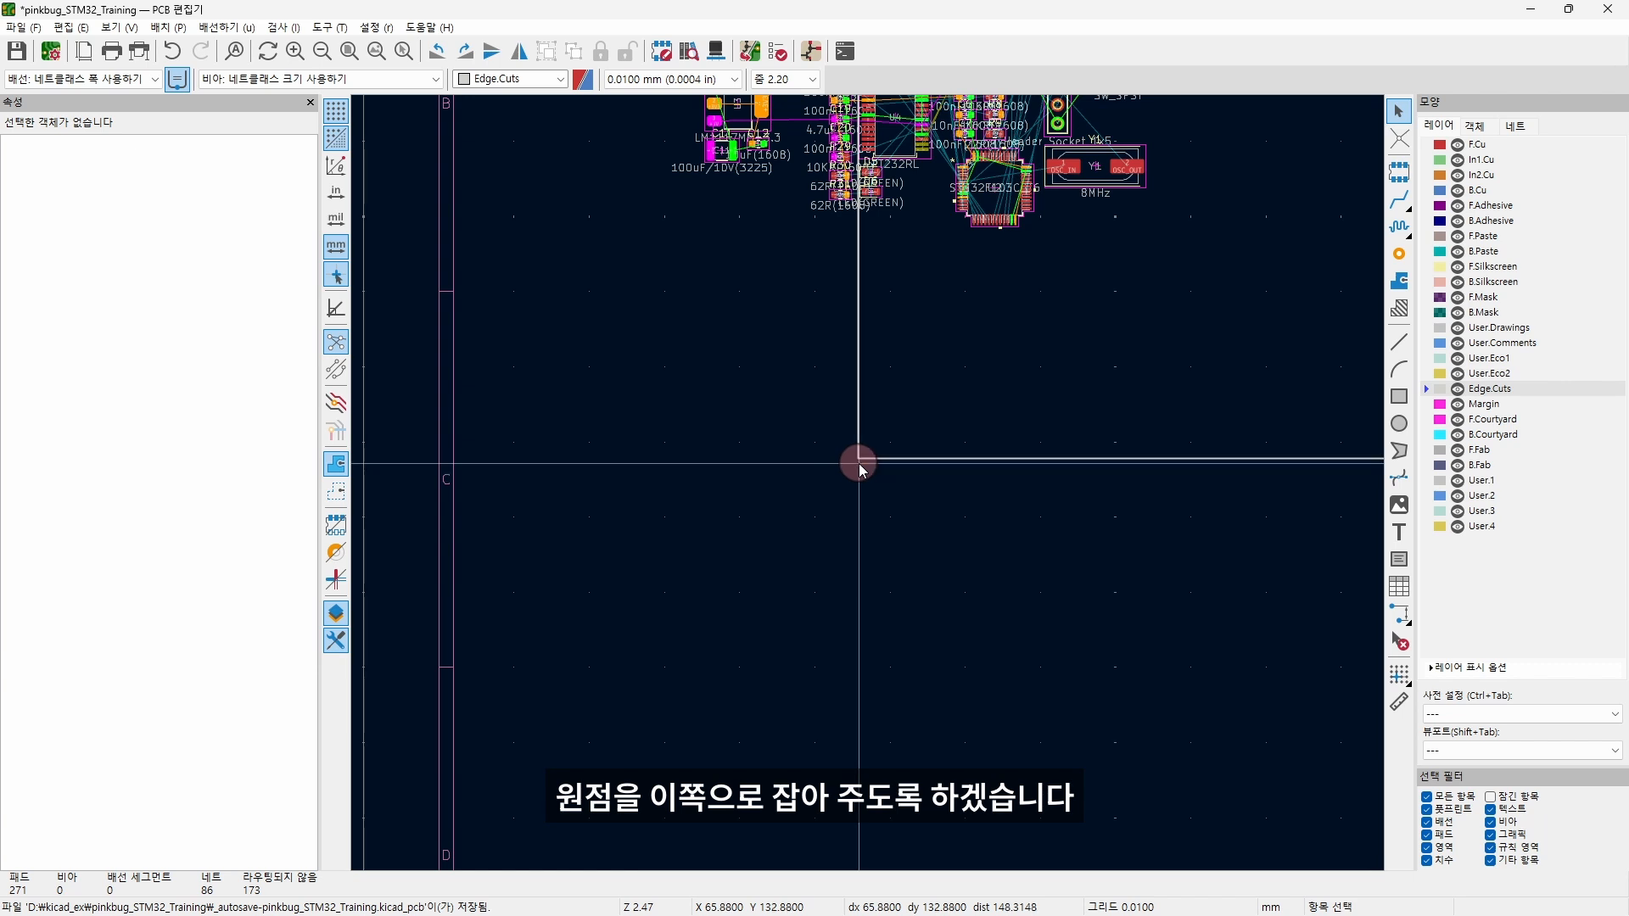
pyautogui.click(725, 80)
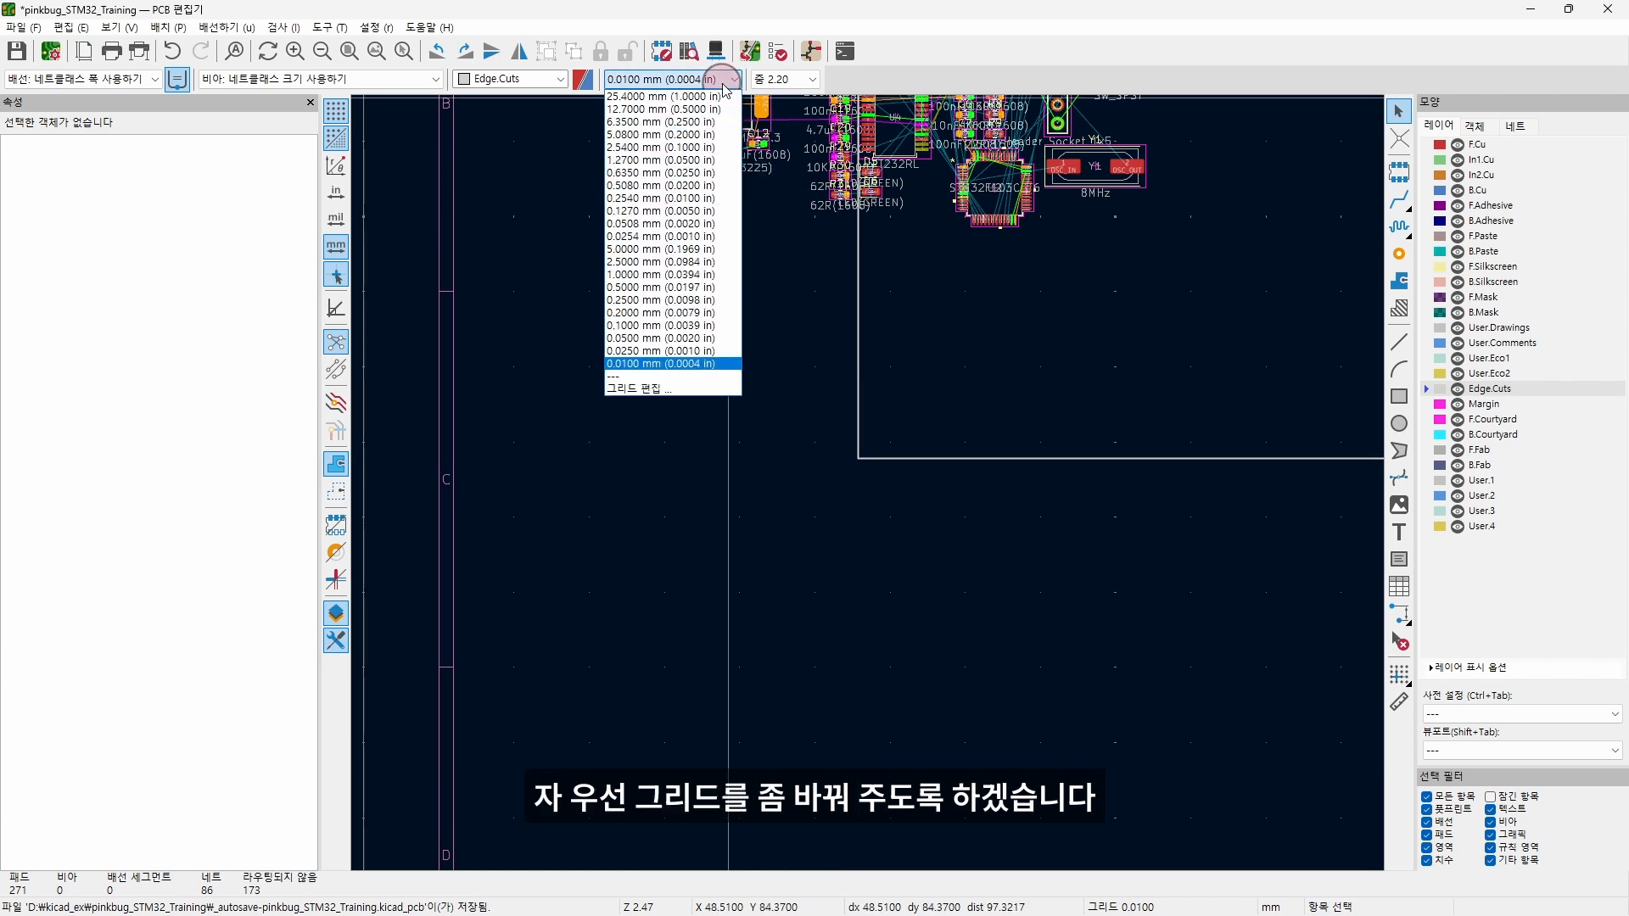
pyautogui.click(662, 274)
# - Move the board outline onto the grid so its start corner lies at X 62.5 mm, Y 136.5 mm
pyautogui.moveTo(1033, 399); pyautogui.dragTo(904, 450, button='middle')
pyautogui.click(1050, 419)
pyautogui.click(906, 509)
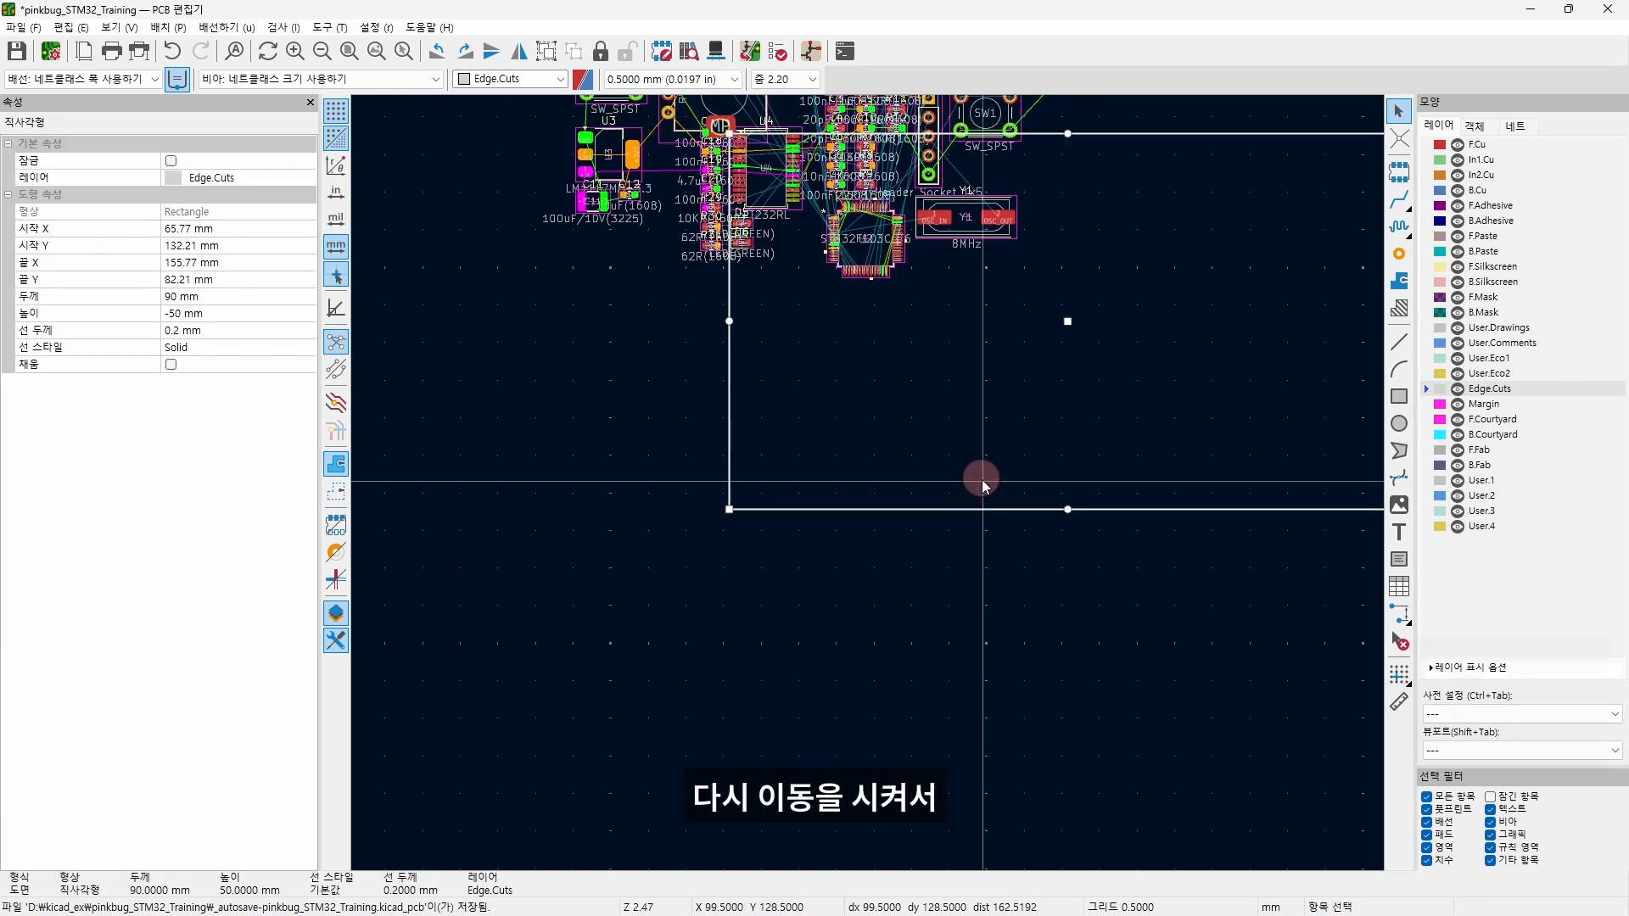
pyautogui.press('m')
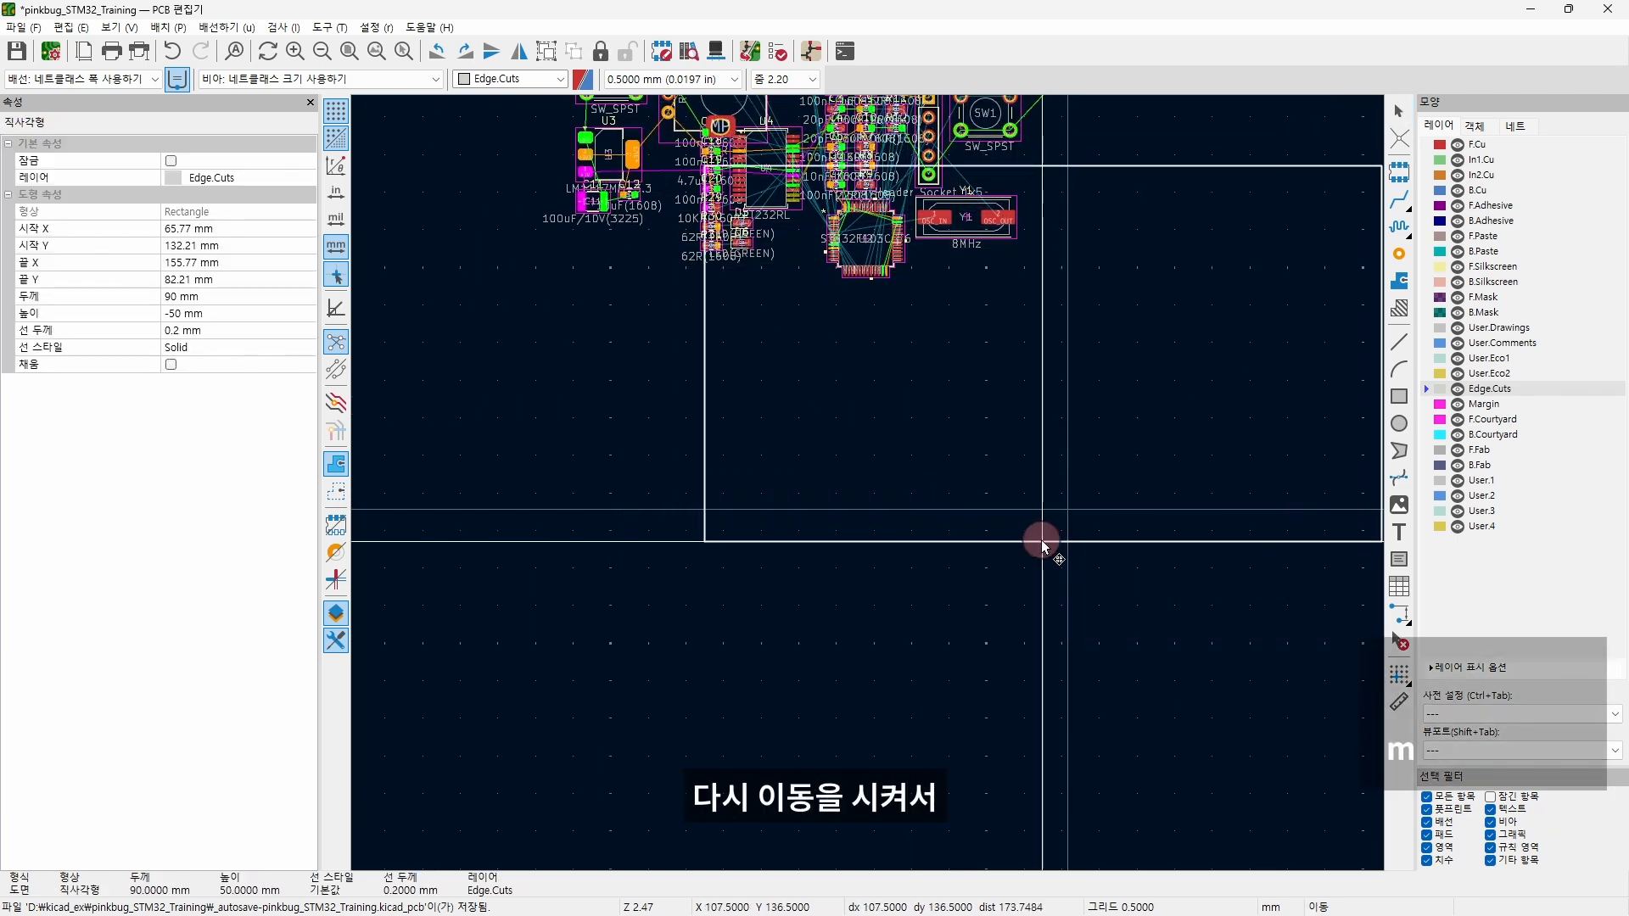
pyautogui.click(1042, 541)
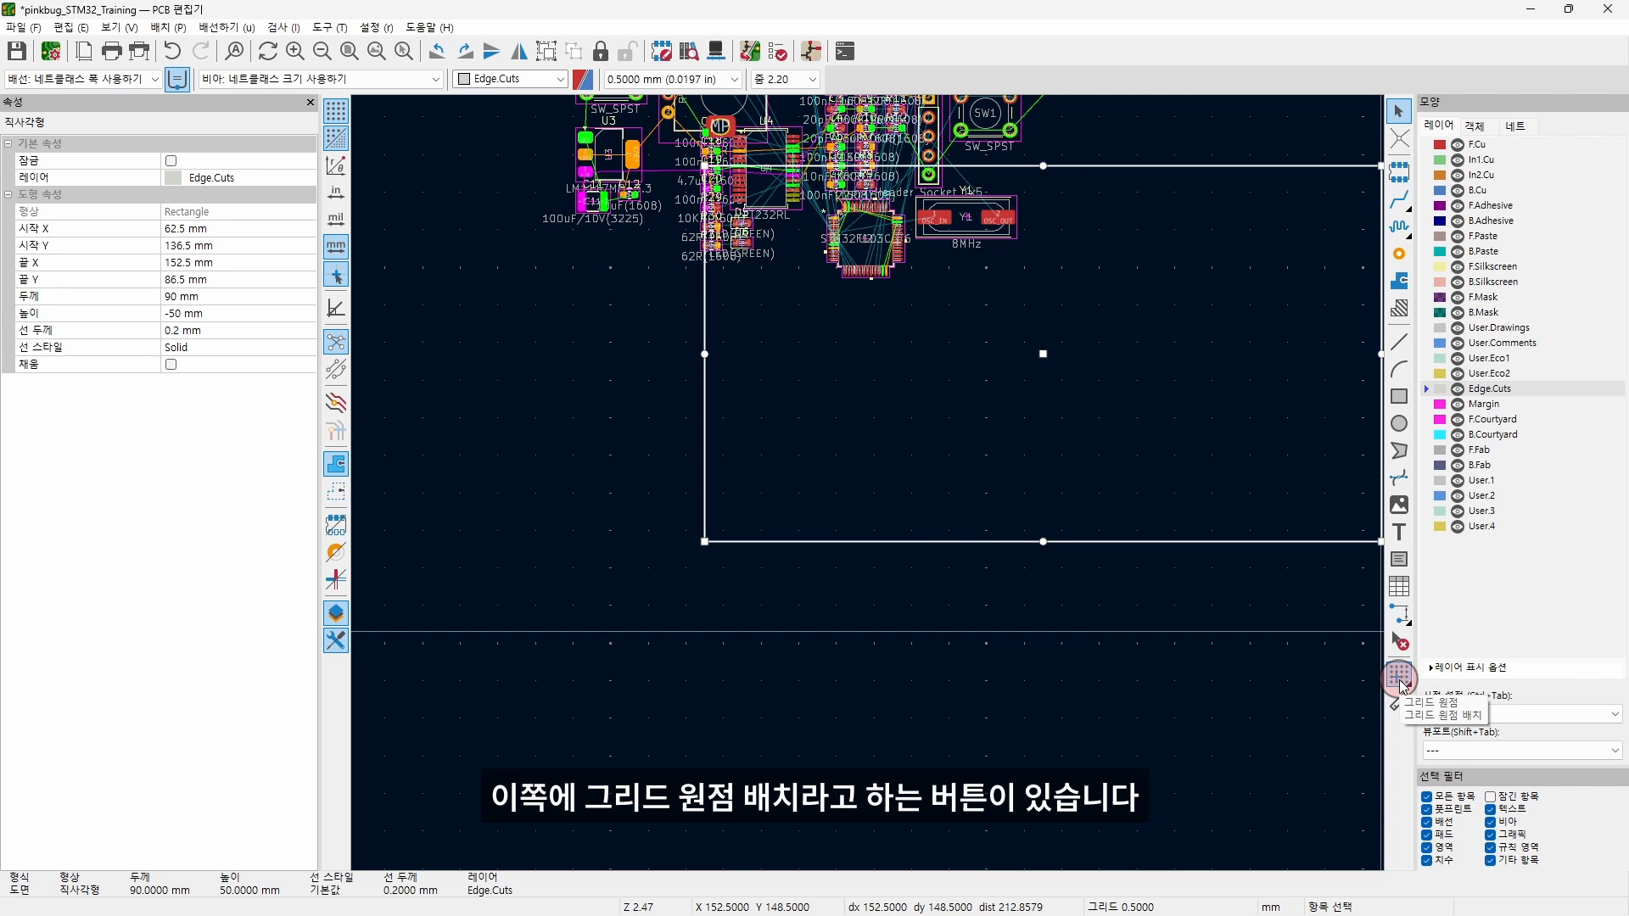
# - Place both the drill/place file origin and the grid origin on the board outline's lower-left corner
pyautogui.moveTo(1399, 681); pyautogui.dragTo(1374, 679)
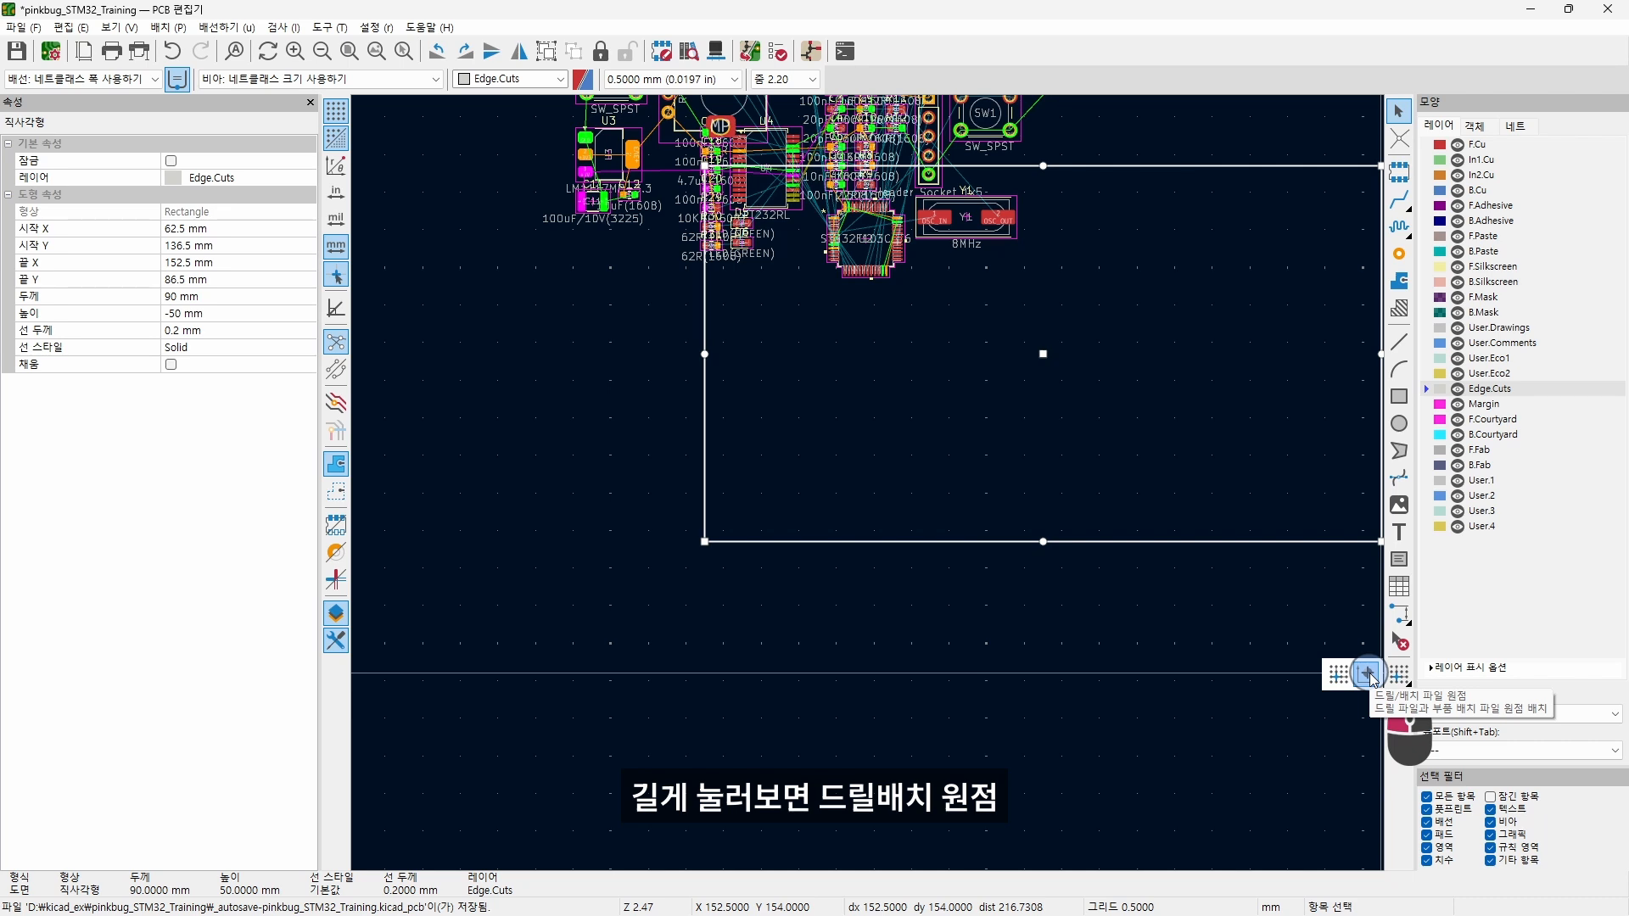
pyautogui.moveTo(1373, 679); pyautogui.dragTo(1373, 678)
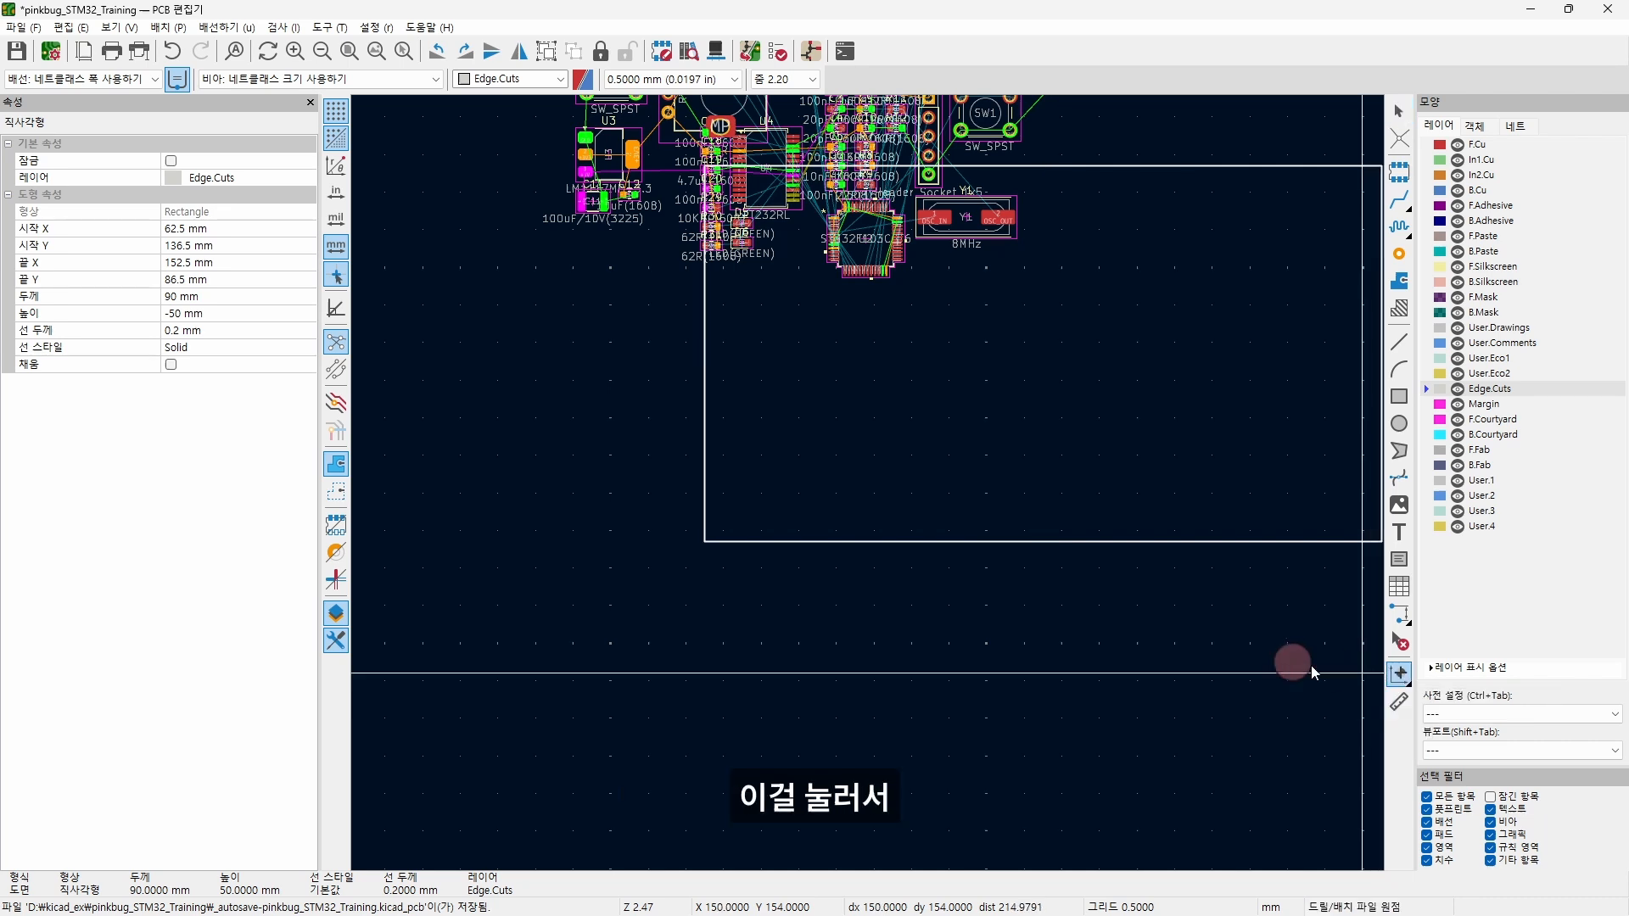
pyautogui.click(704, 541)
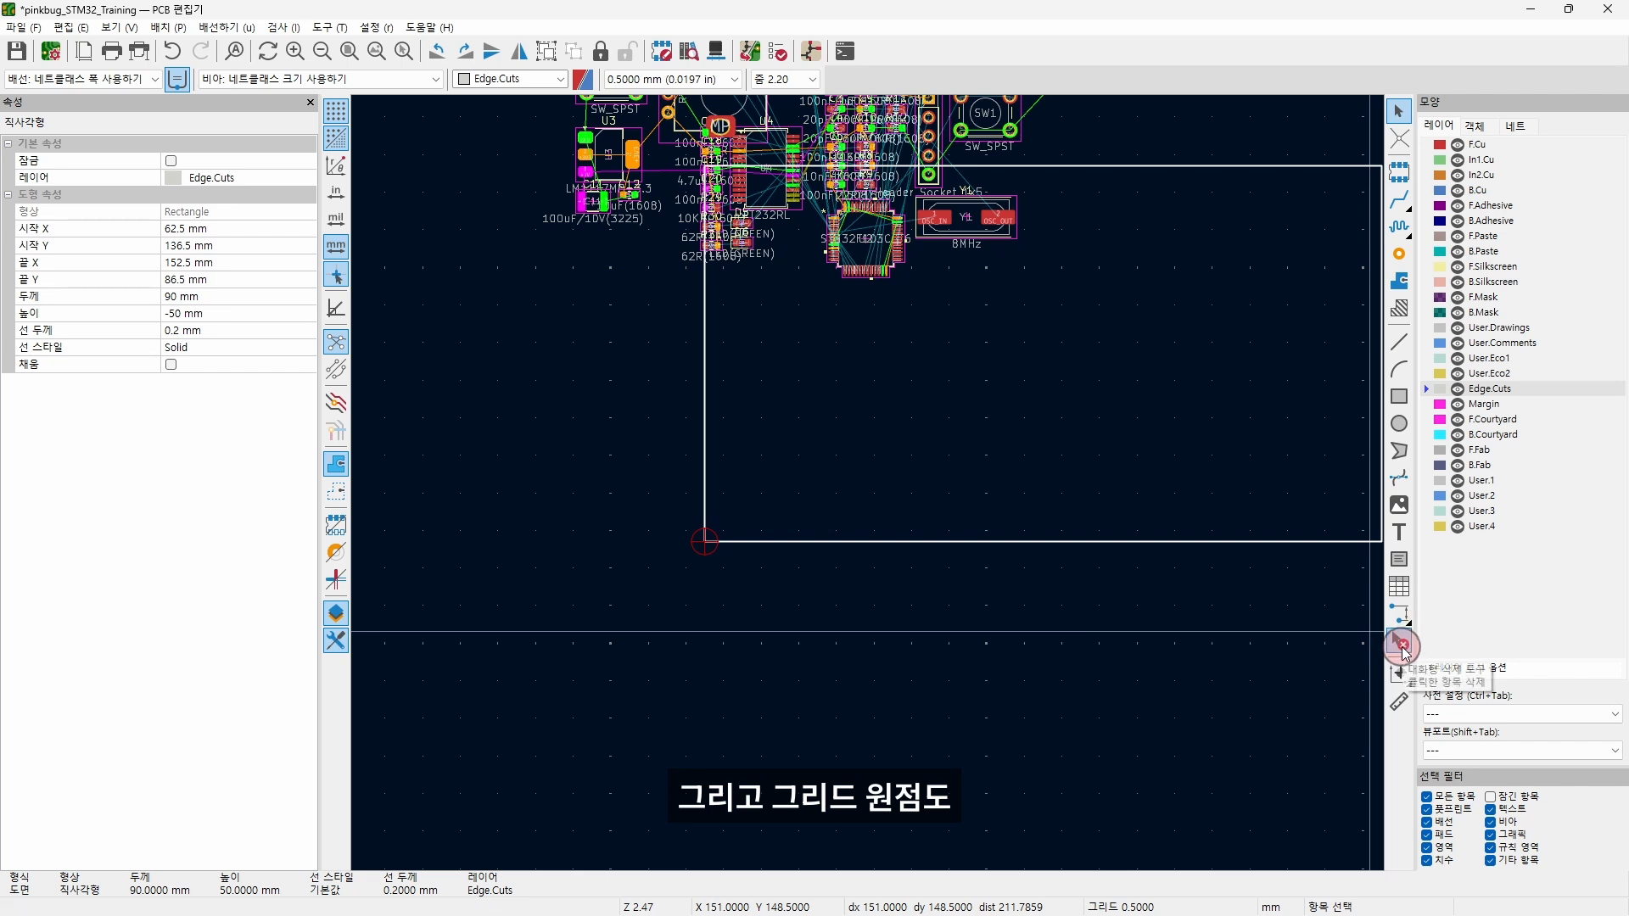
pyautogui.click(1399, 674)
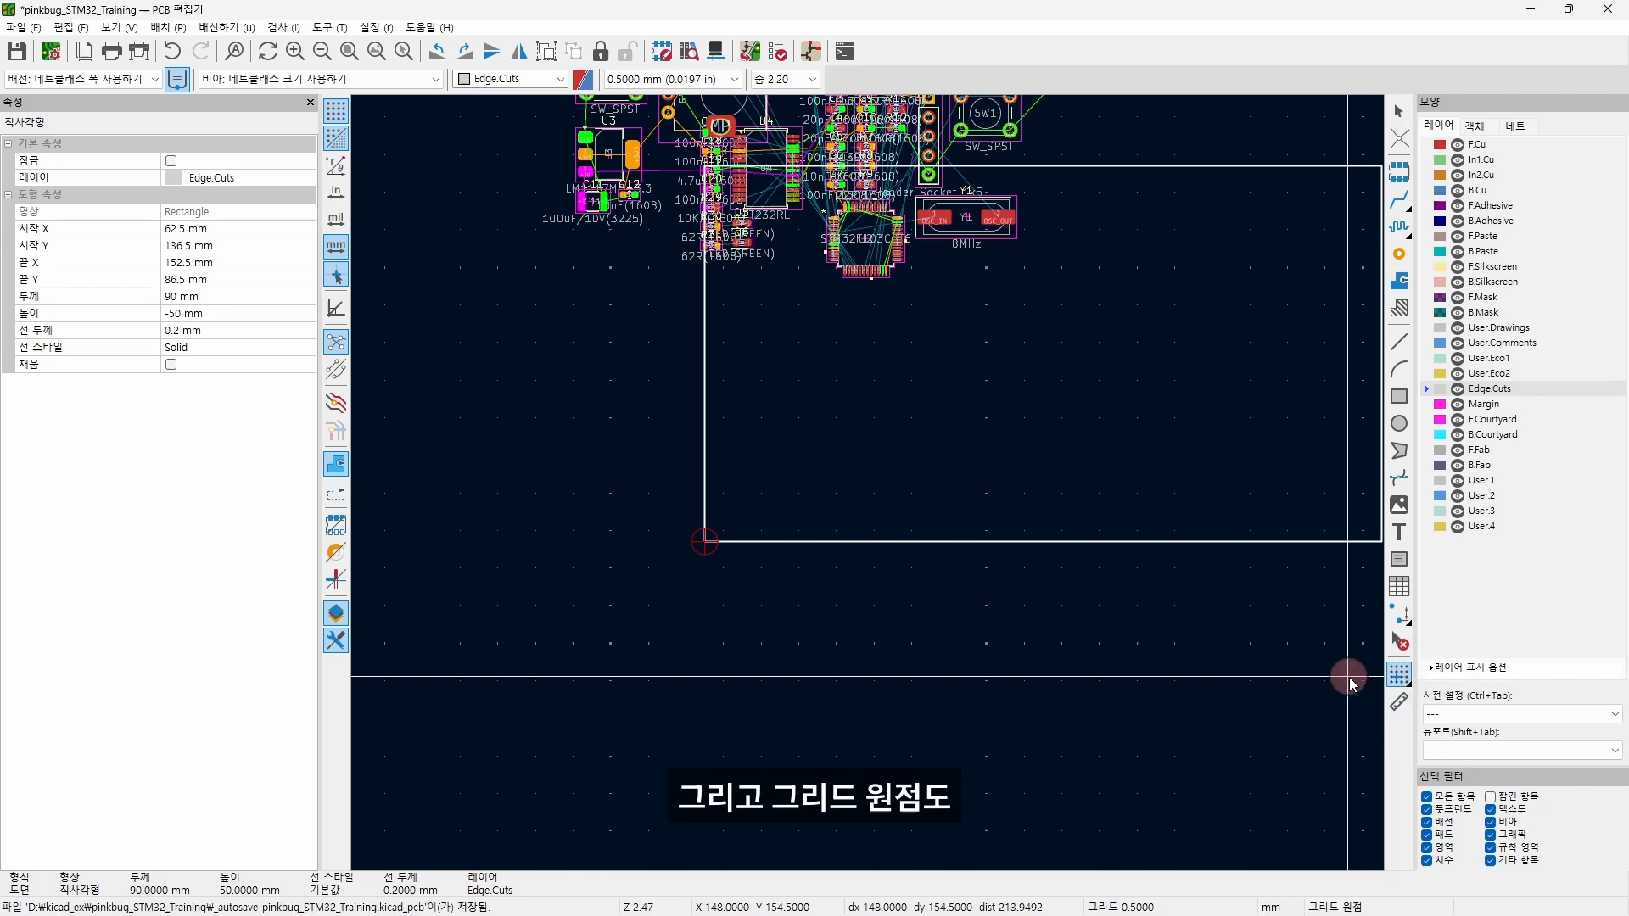
pyautogui.click(706, 542)
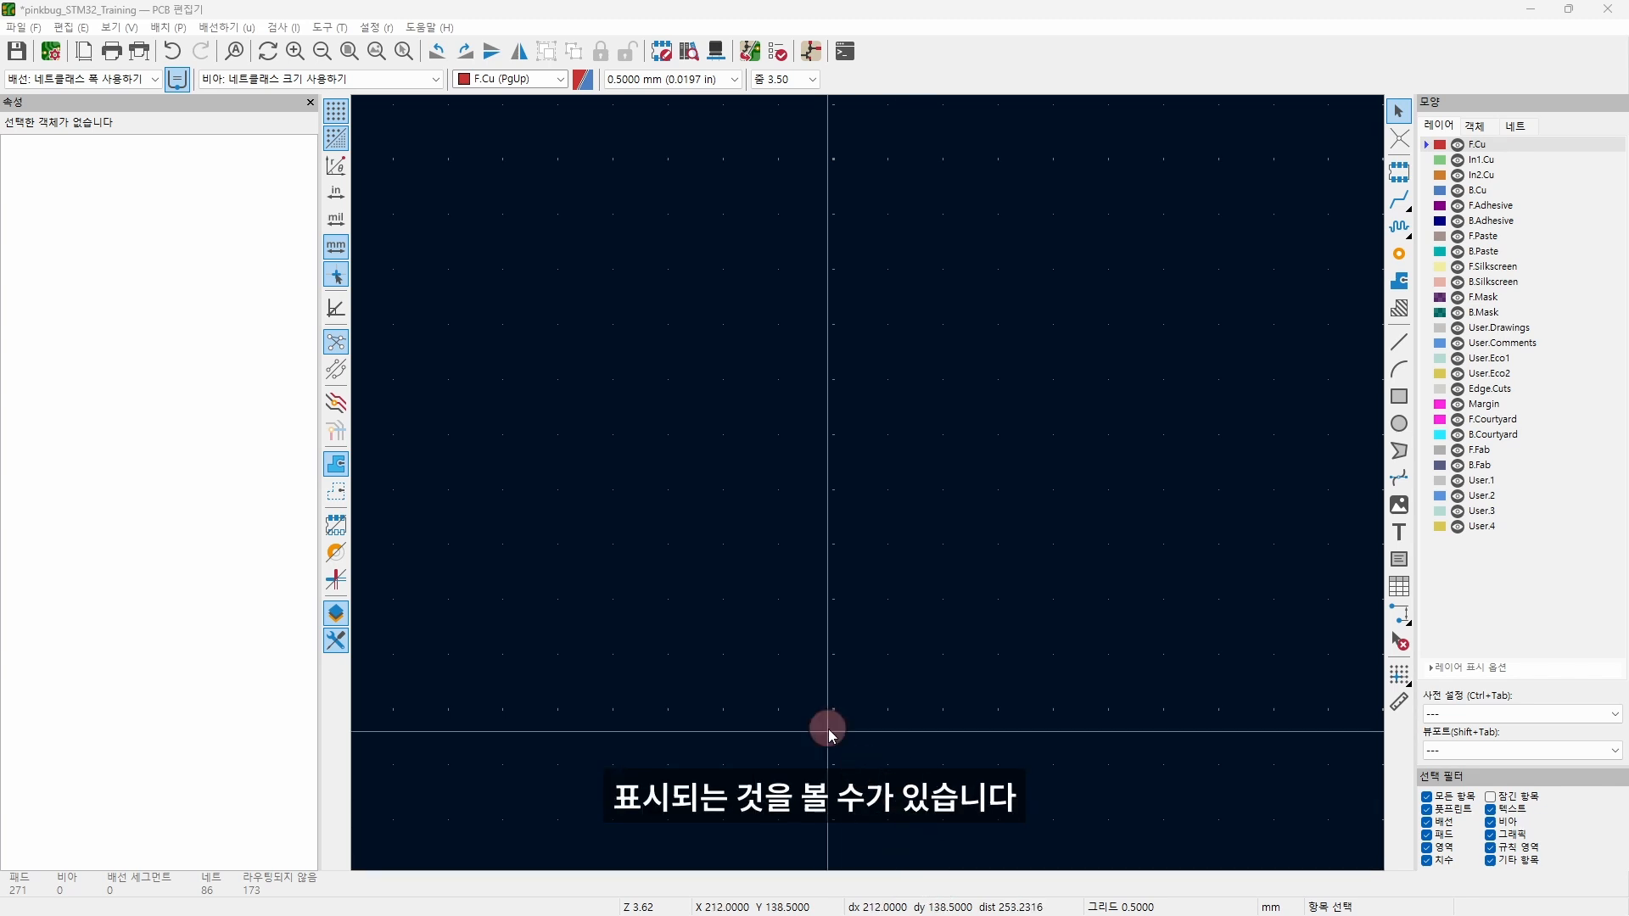
# - Set the PCB editor's display origin to the drill/place file origin in the preferences
pyautogui.click(376, 27)
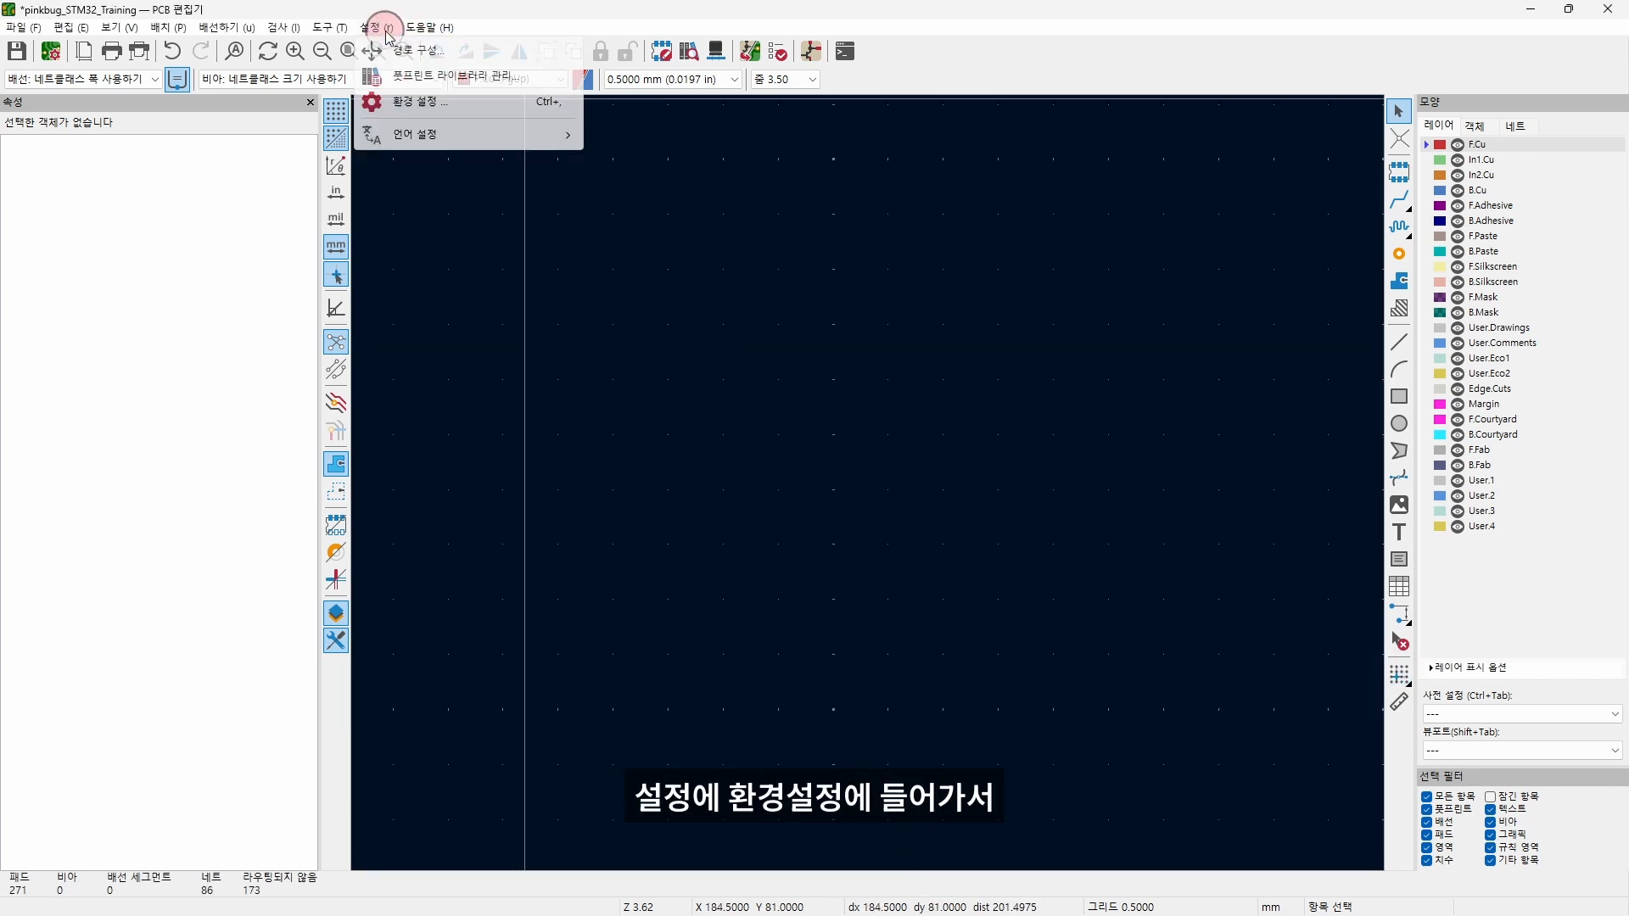
pyautogui.click(444, 103)
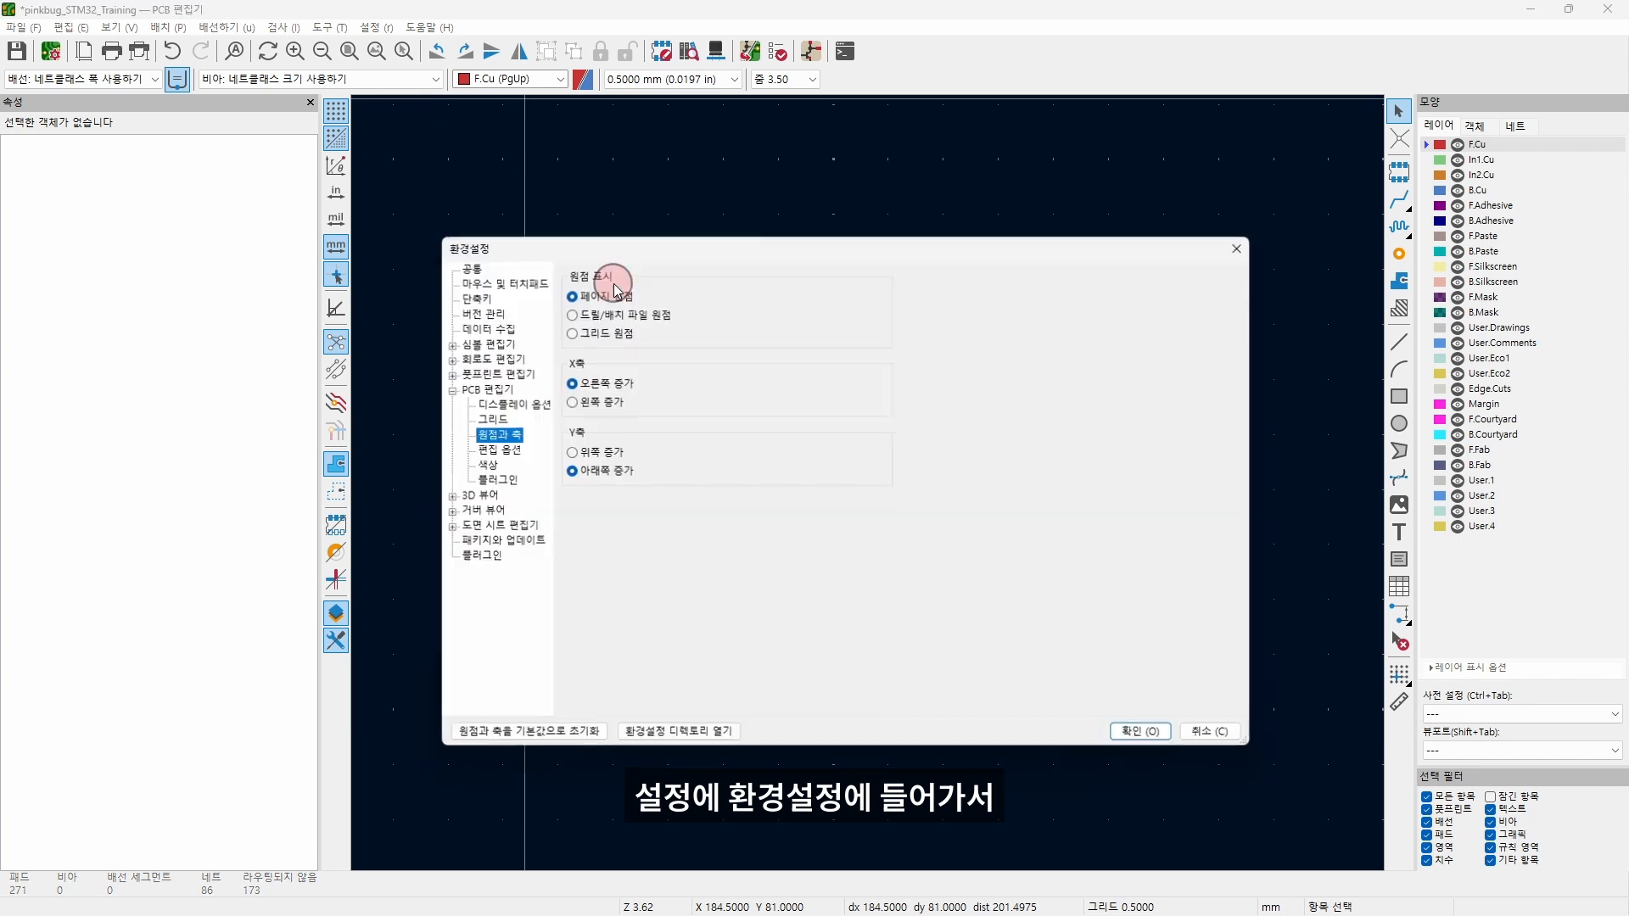
pyautogui.click(468, 390)
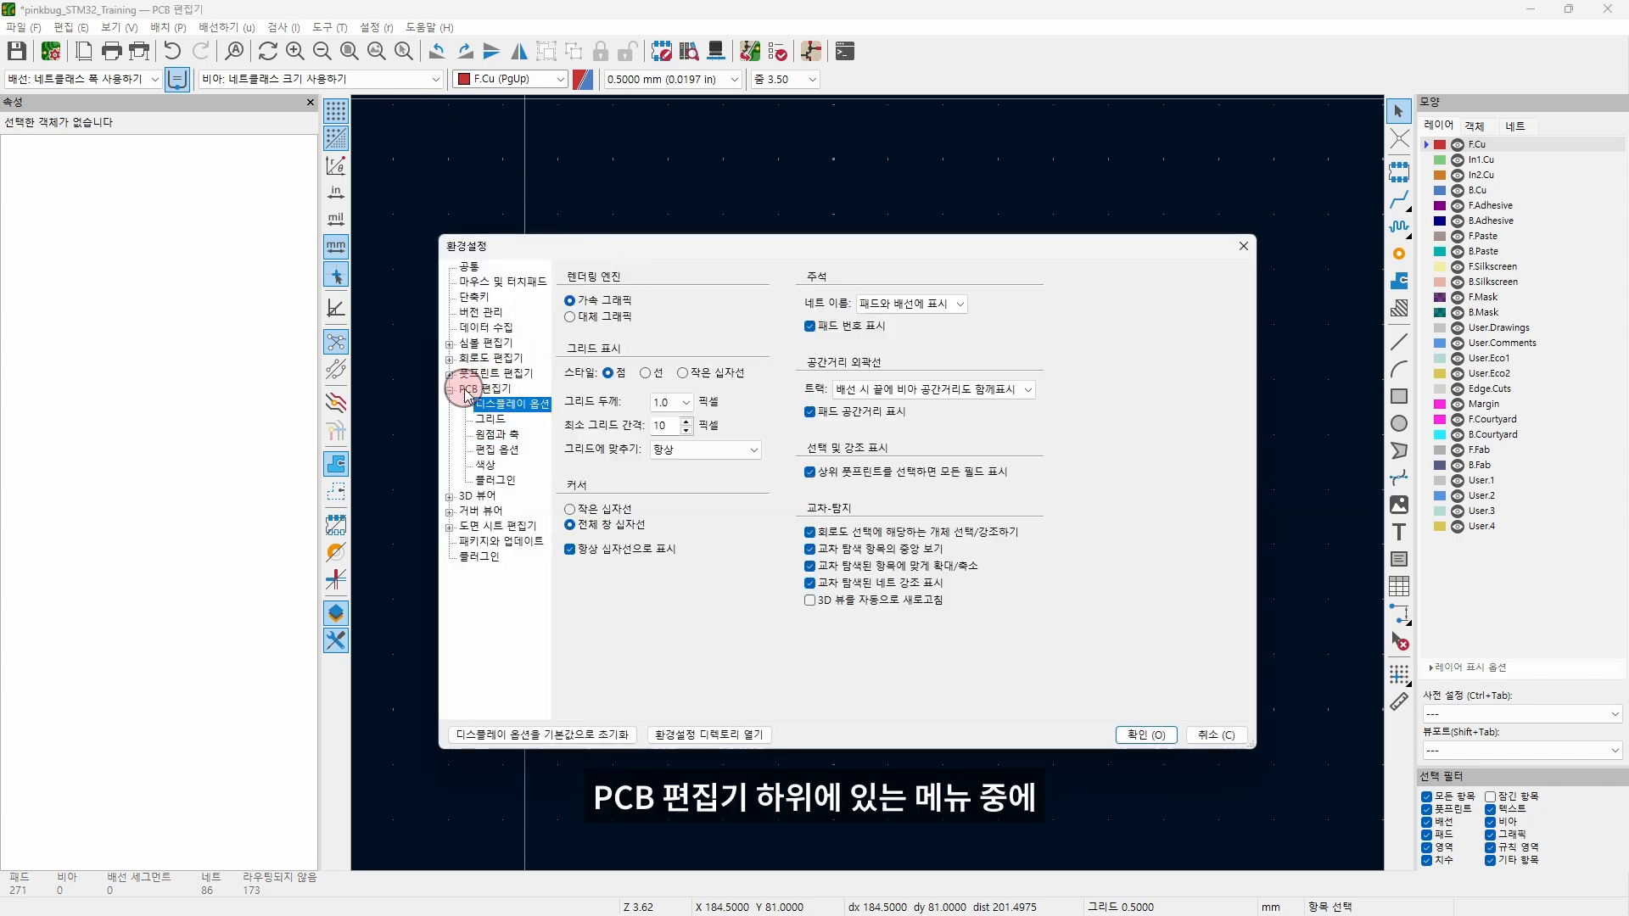
pyautogui.click(493, 437)
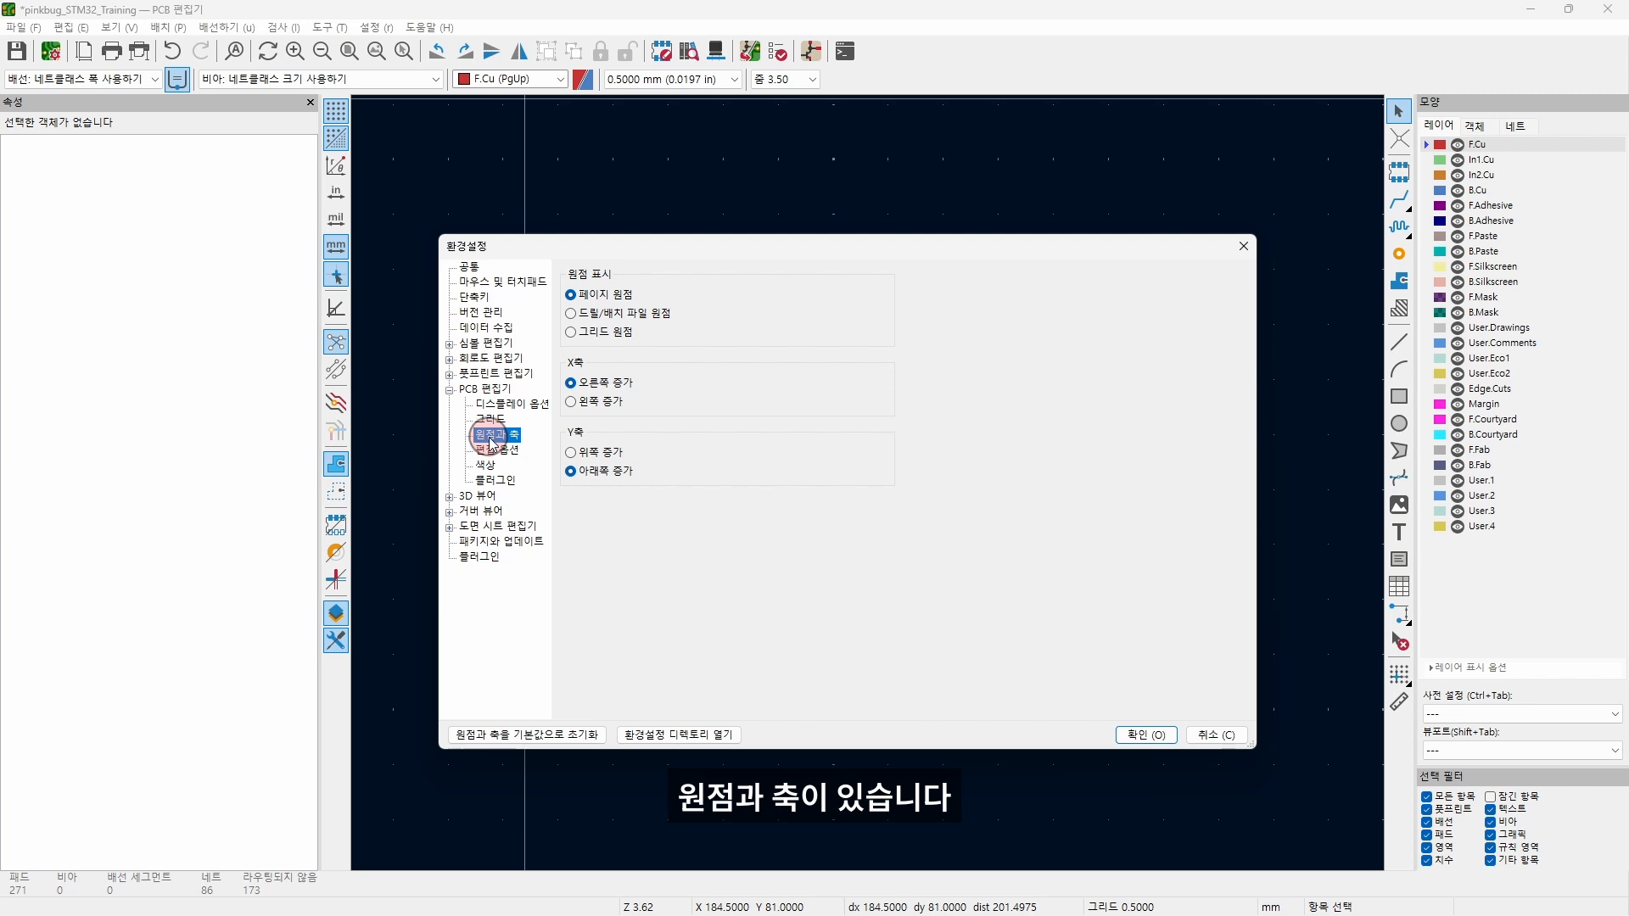
pyautogui.click(592, 313)
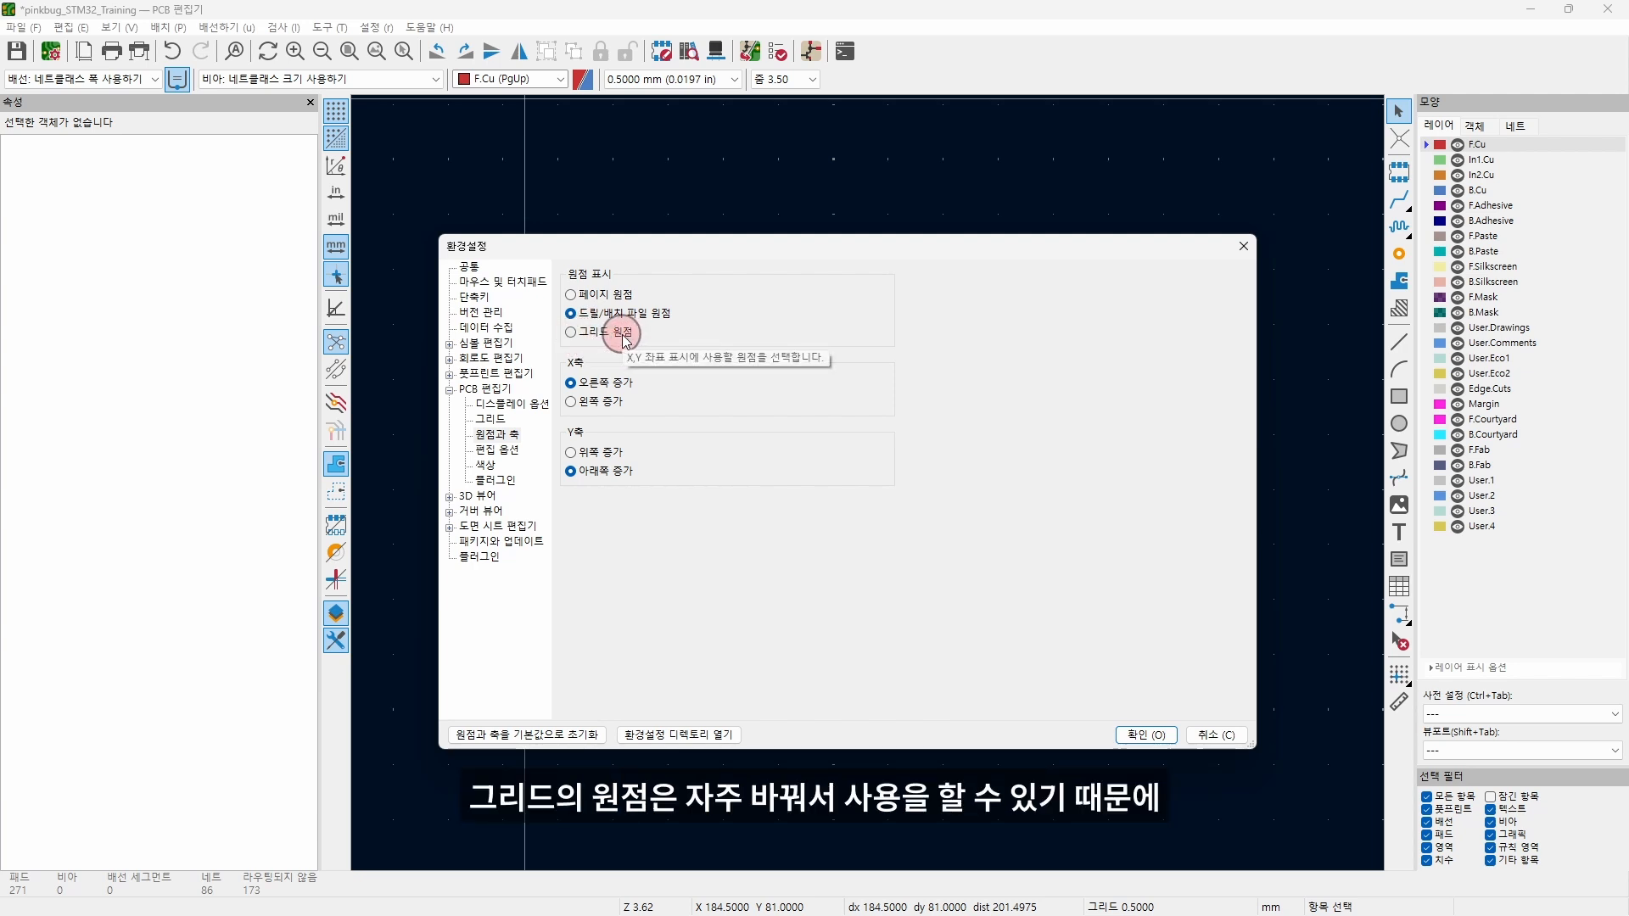
pyautogui.click(598, 296)
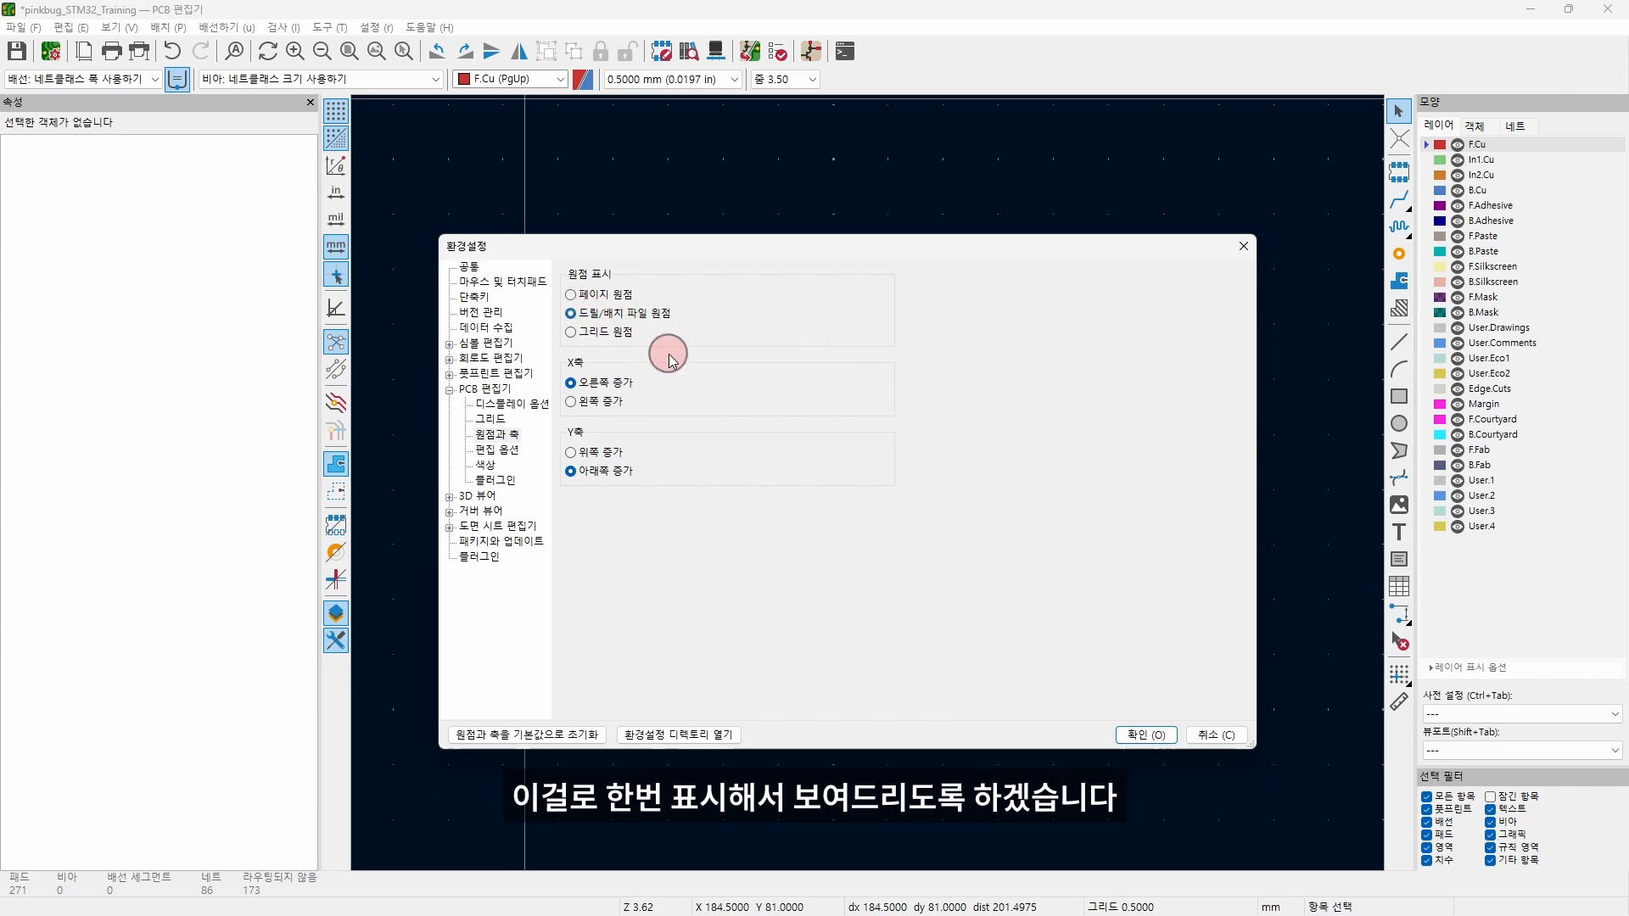
pyautogui.click(1142, 734)
# - Place the drill/place file origin in the empty area outside the board, at X 145 mm, Y -10 mm from its current location
pyautogui.click(1402, 676)
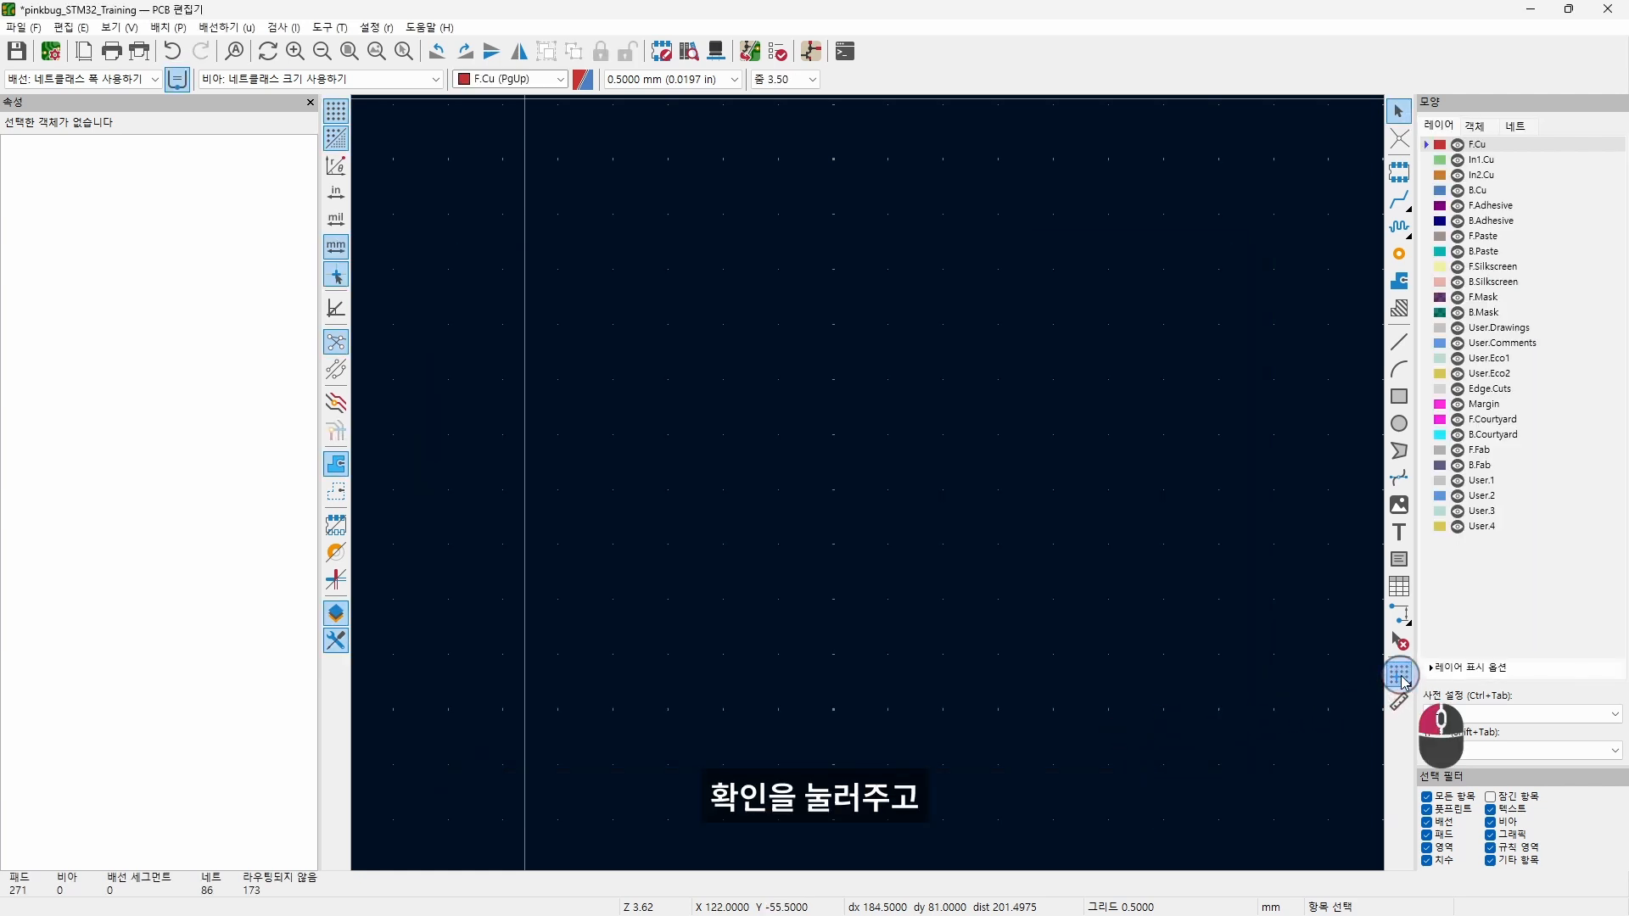
pyautogui.moveTo(1405, 681); pyautogui.dragTo(1376, 679)
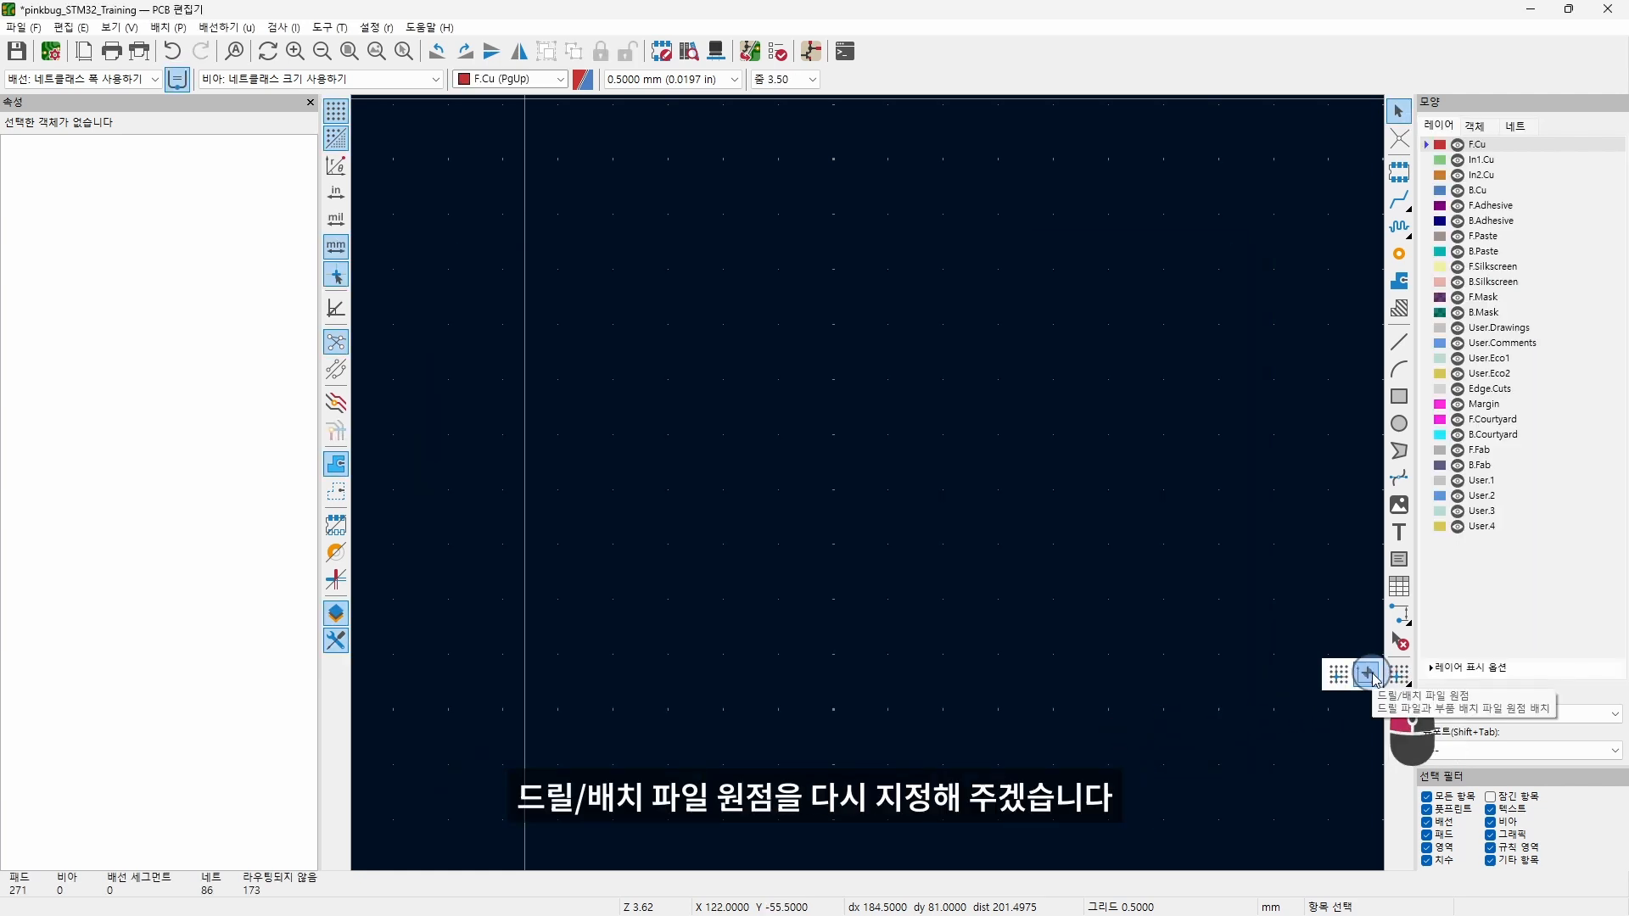
pyautogui.click(1374, 677)
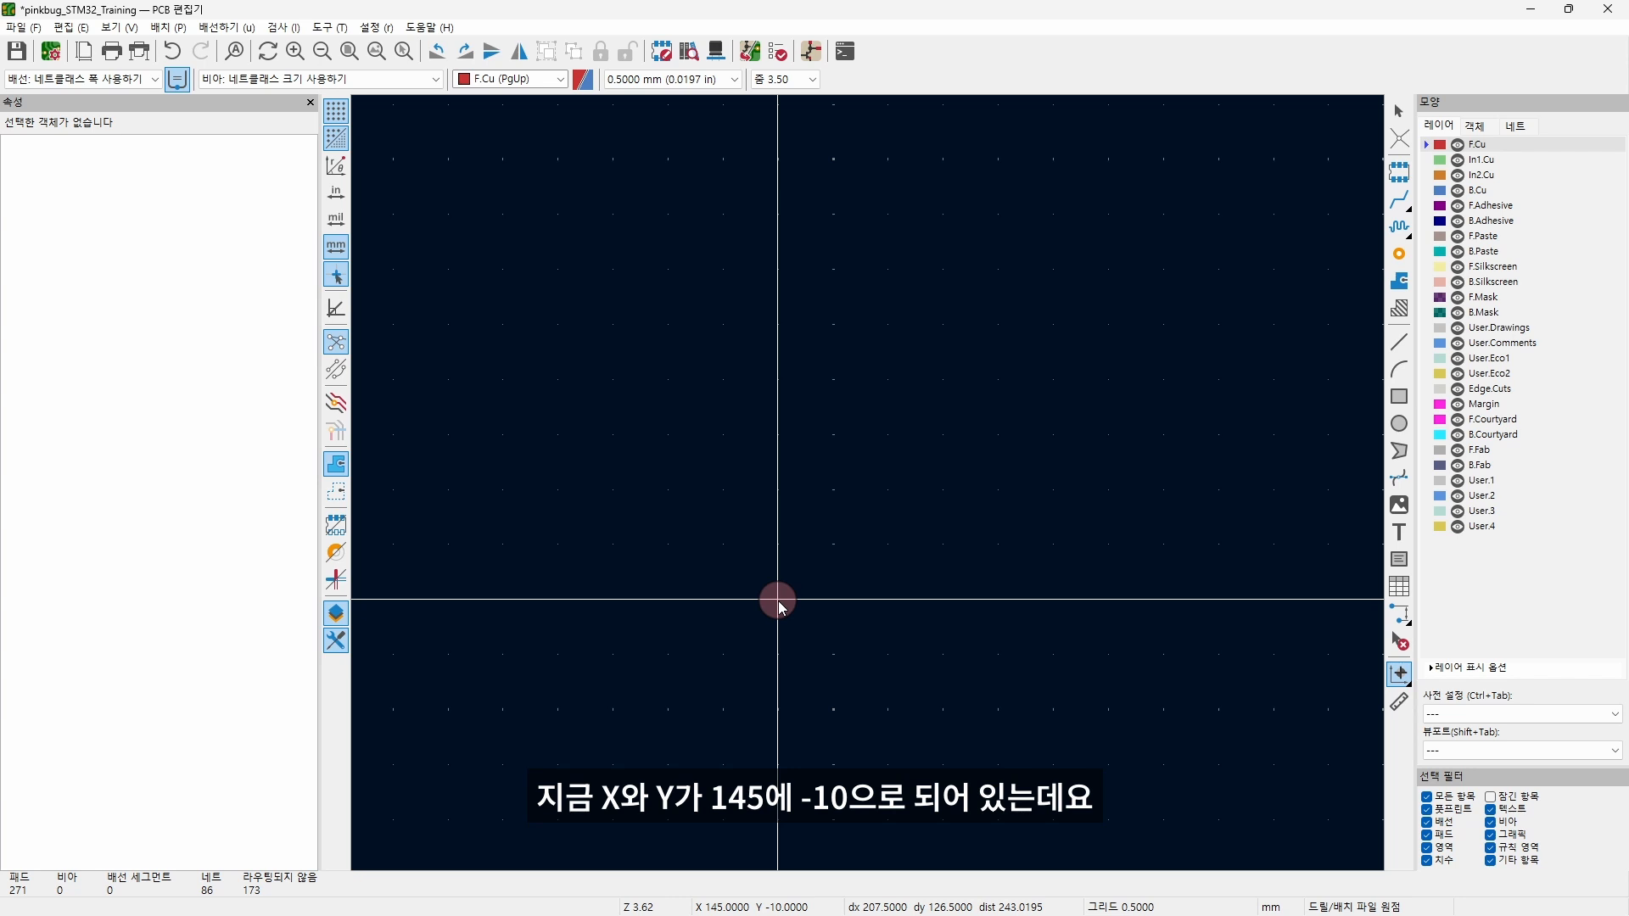
pyautogui.click(777, 600)
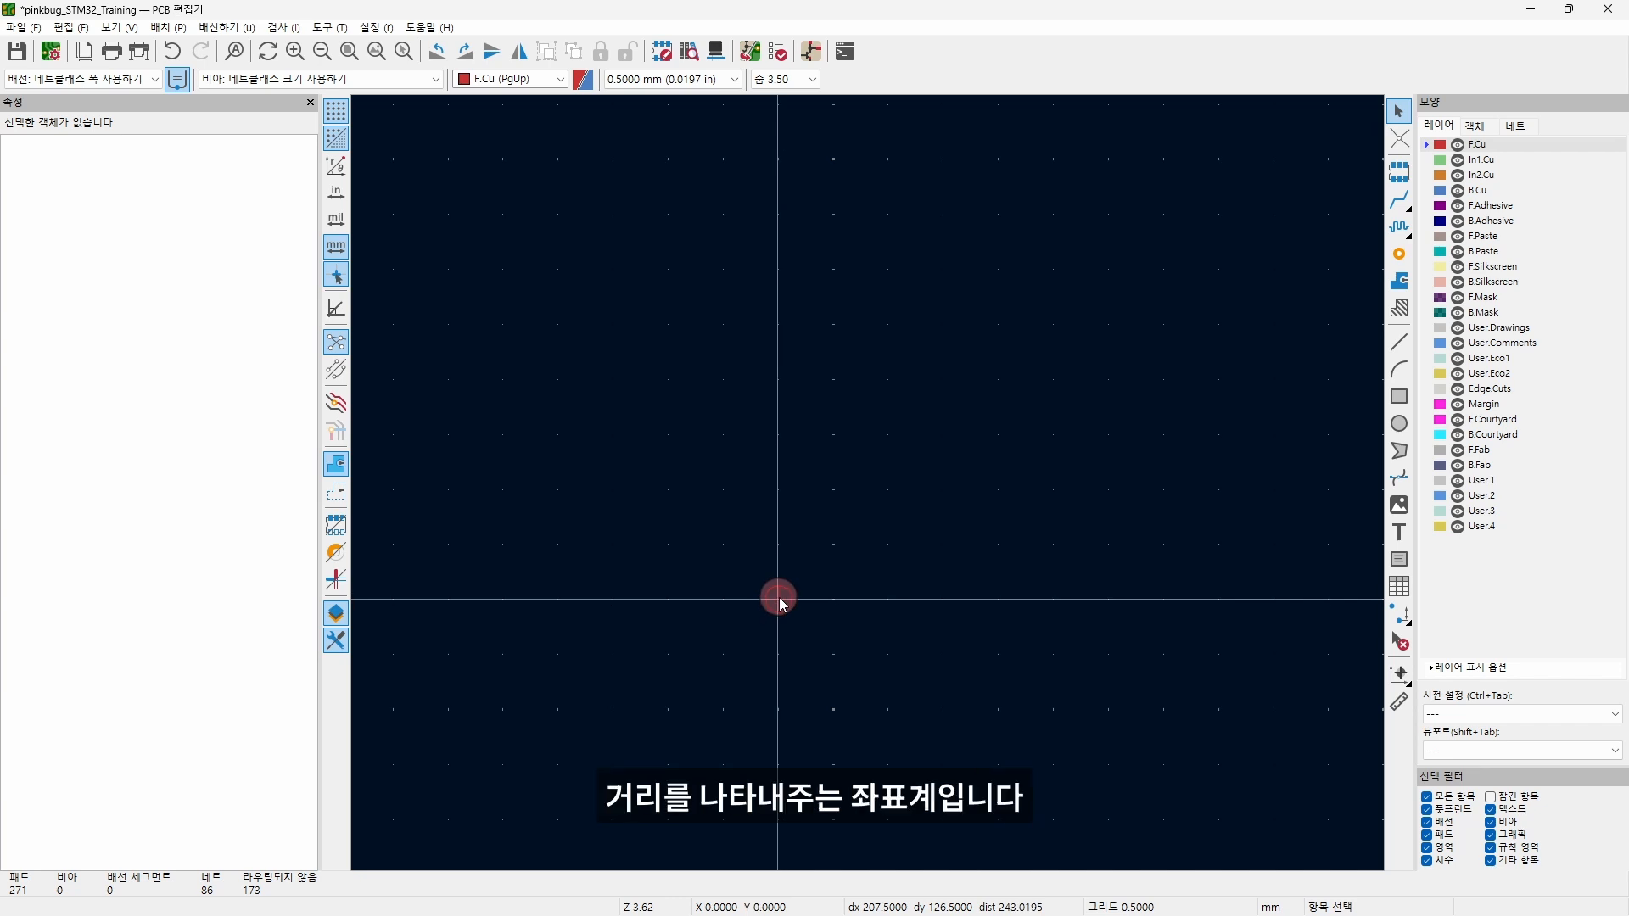
# - Set the PCB editor's display origin back to the page origin in the preferences
pyautogui.click(376, 27)
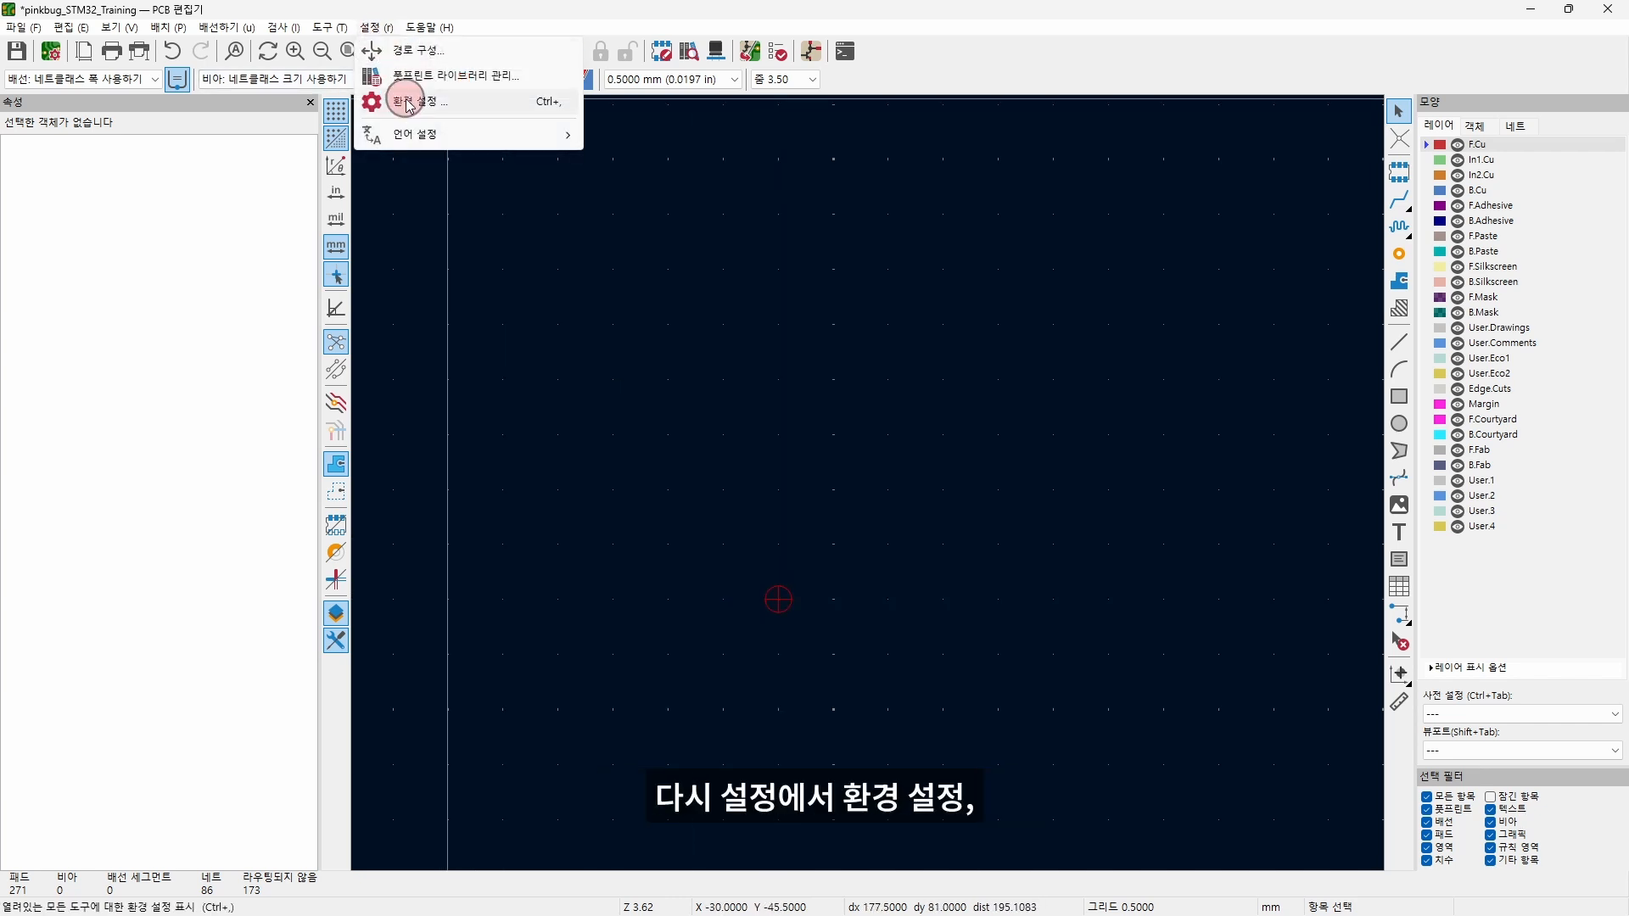
pyautogui.click(409, 103)
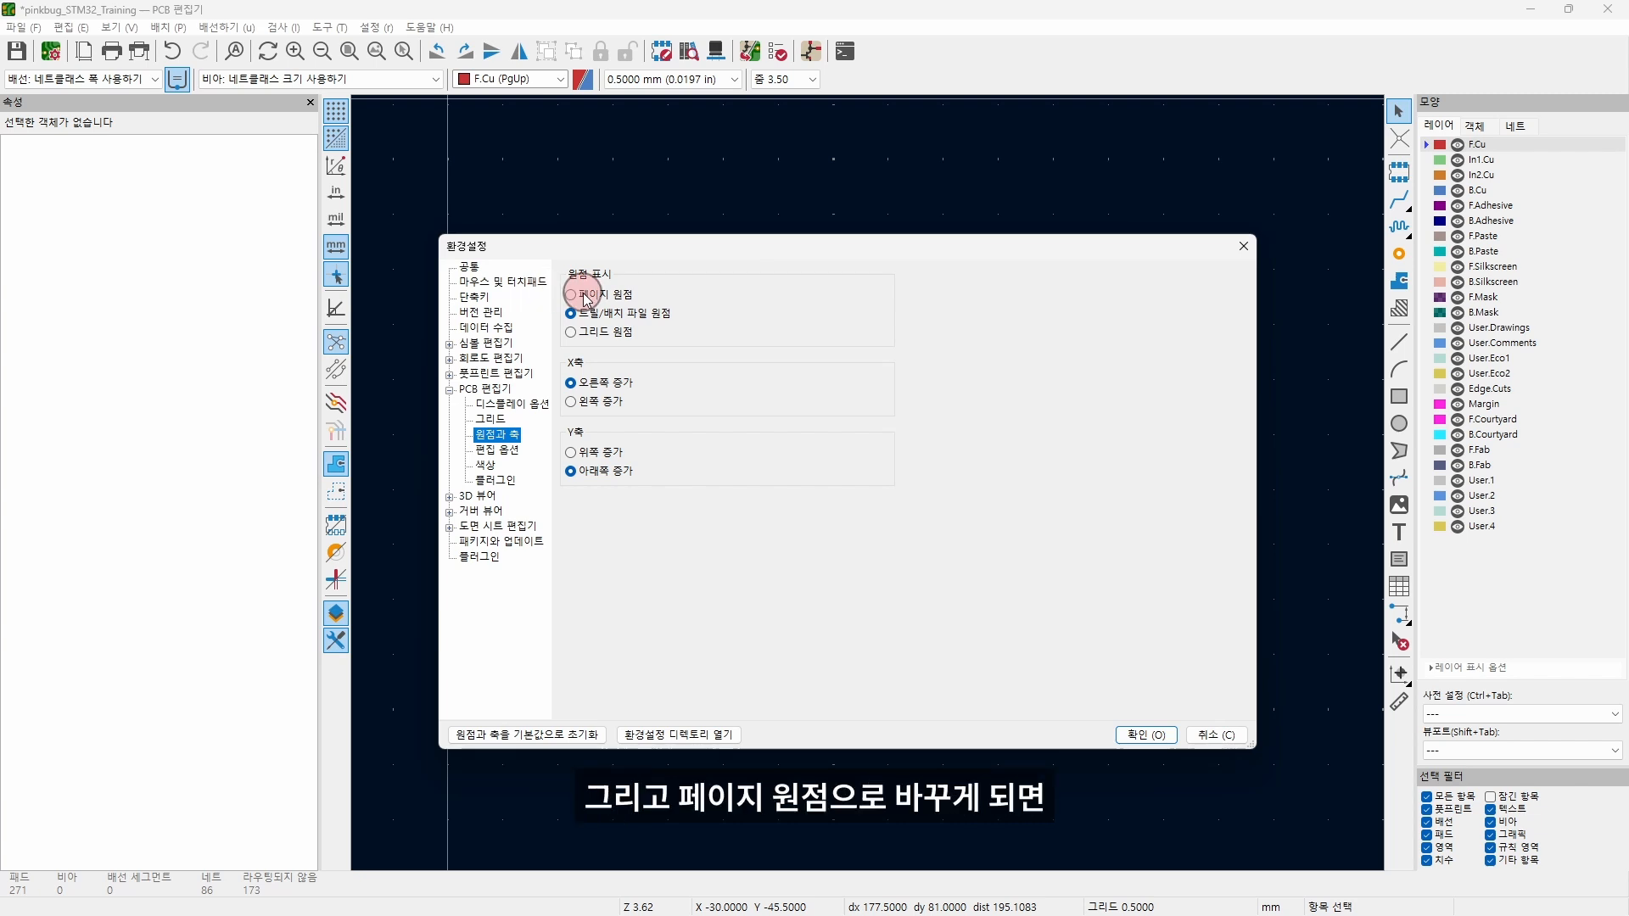
pyautogui.click(597, 299)
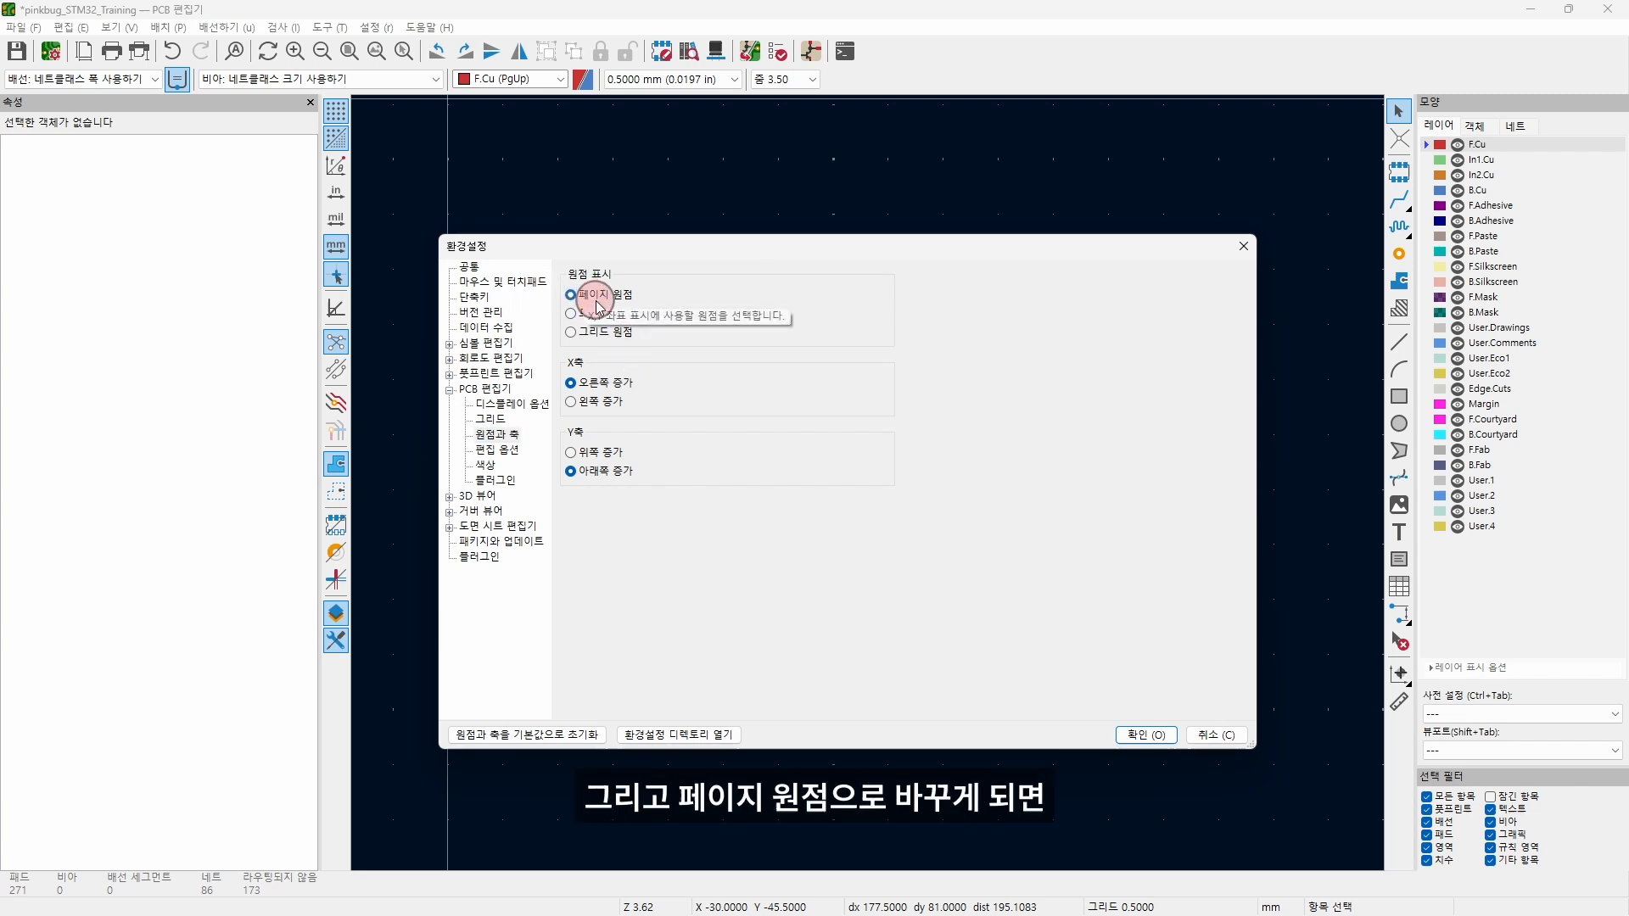
pyautogui.click(1143, 734)
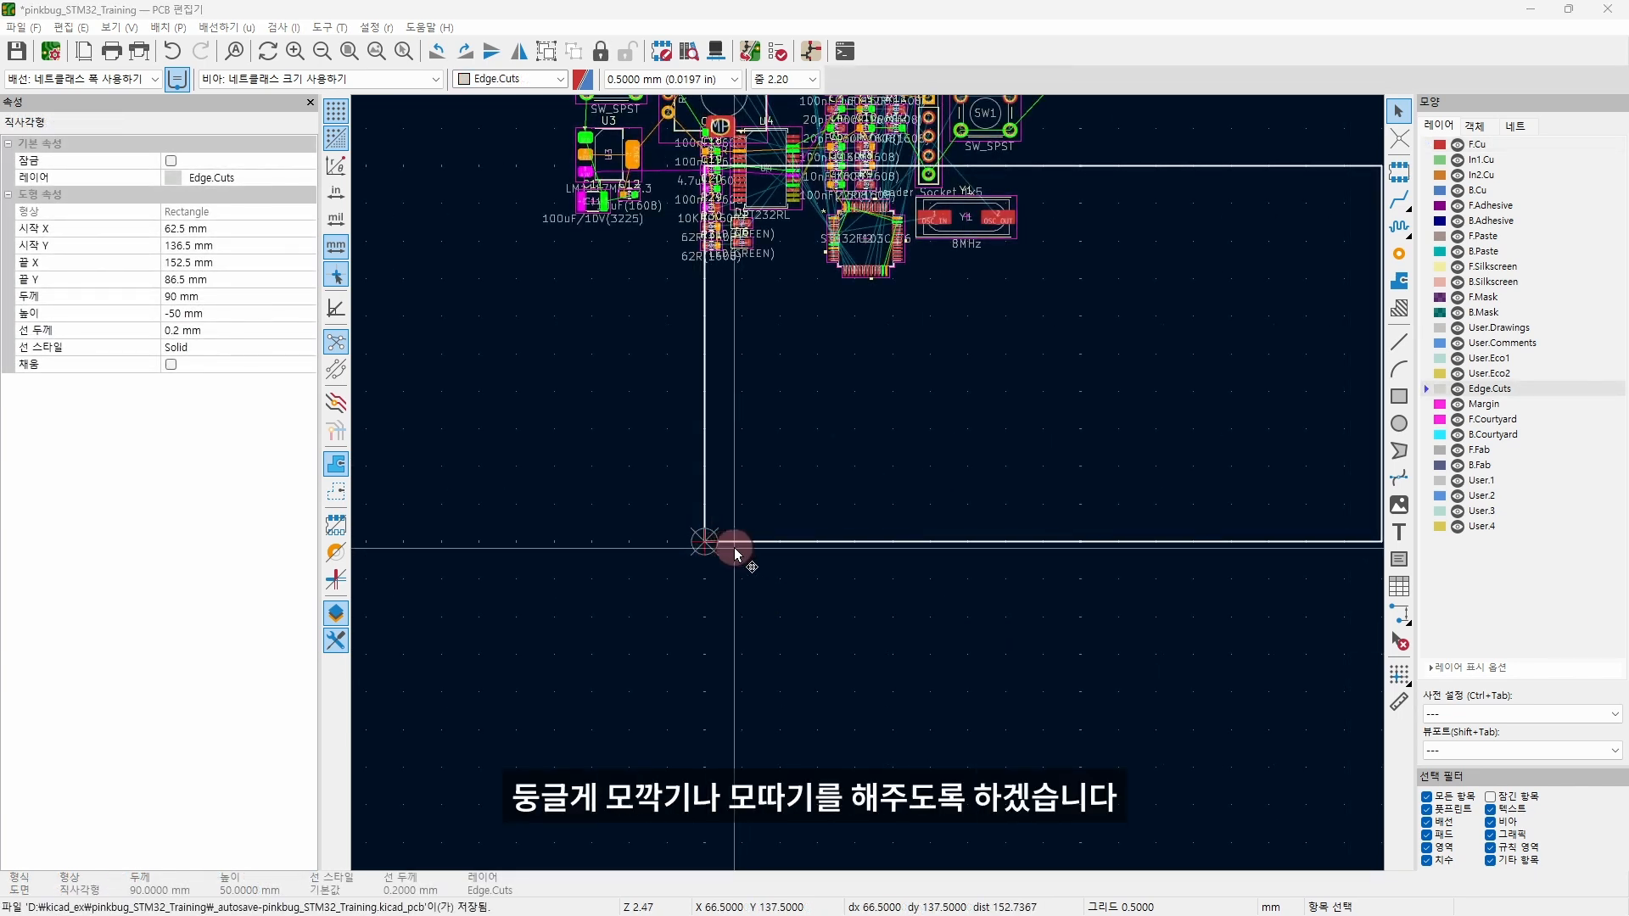
# - Restrict the selection filter to footprints only
pyautogui.moveTo(1113, 491); pyautogui.dragTo(1010, 522, button='middle')
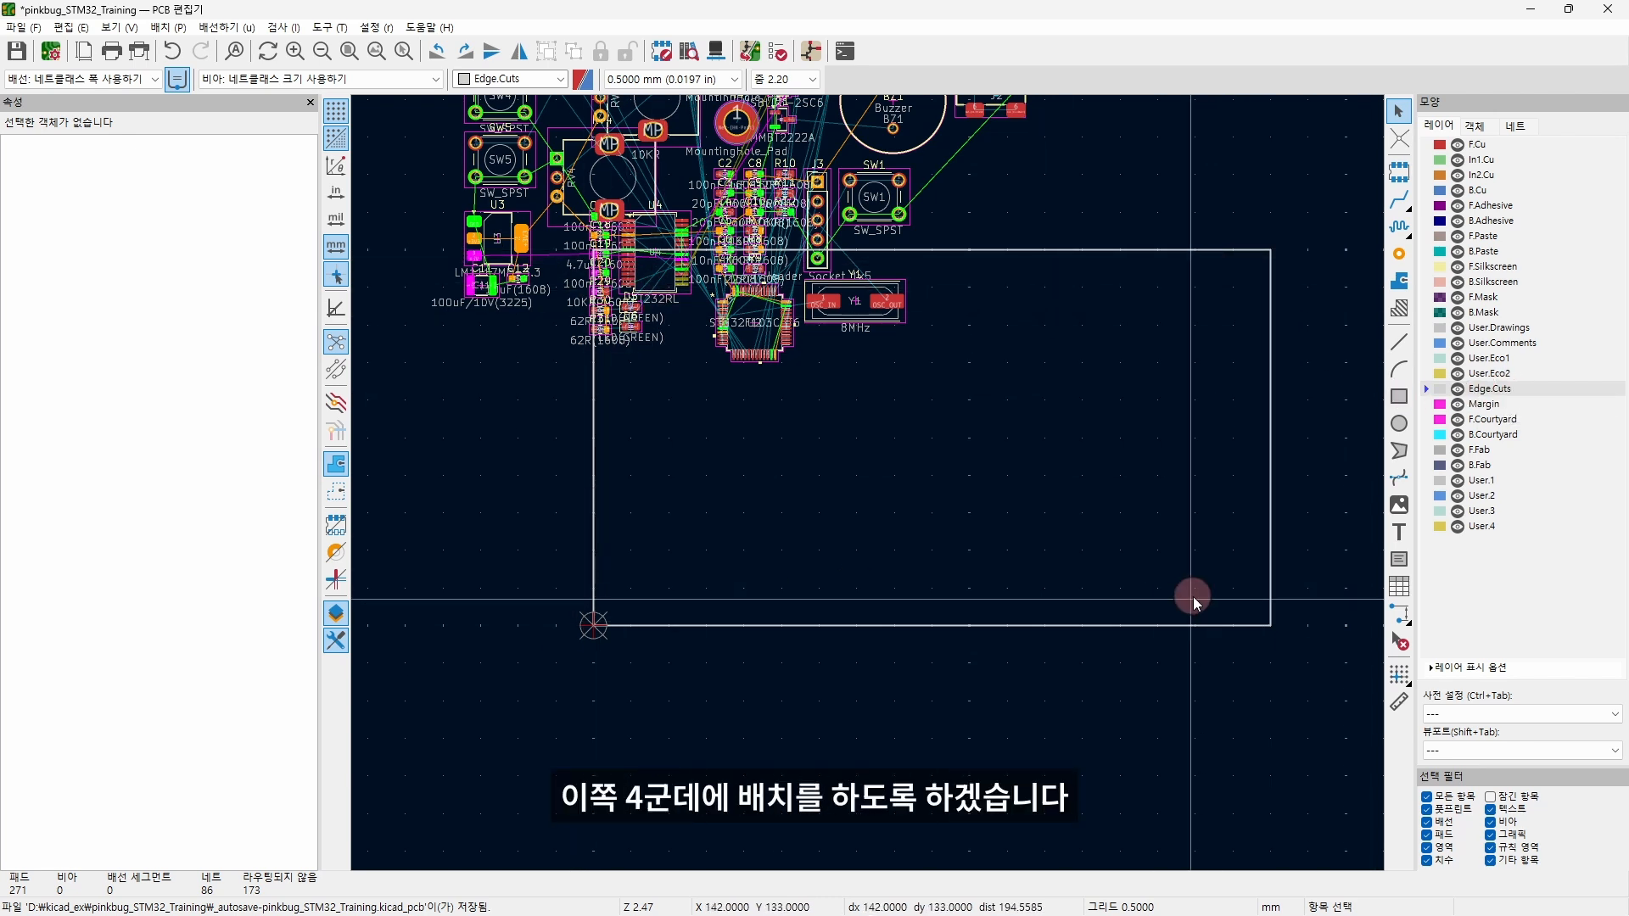
pyautogui.moveTo(1026, 361); pyautogui.dragTo(949, 556, button='middle')
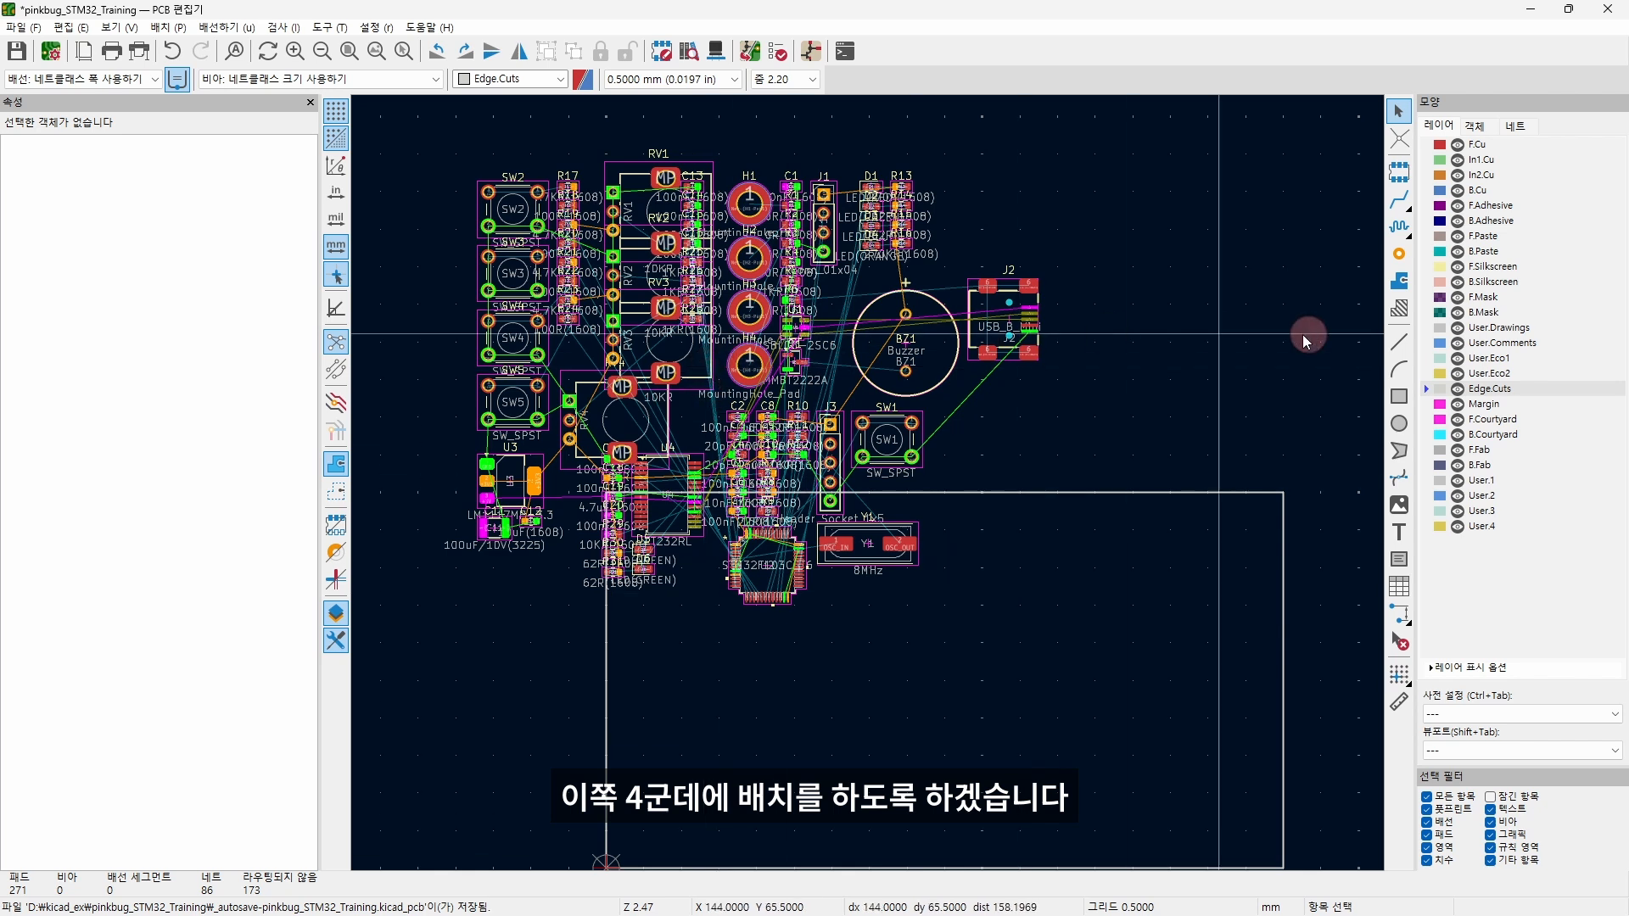
pyautogui.click(1426, 809)
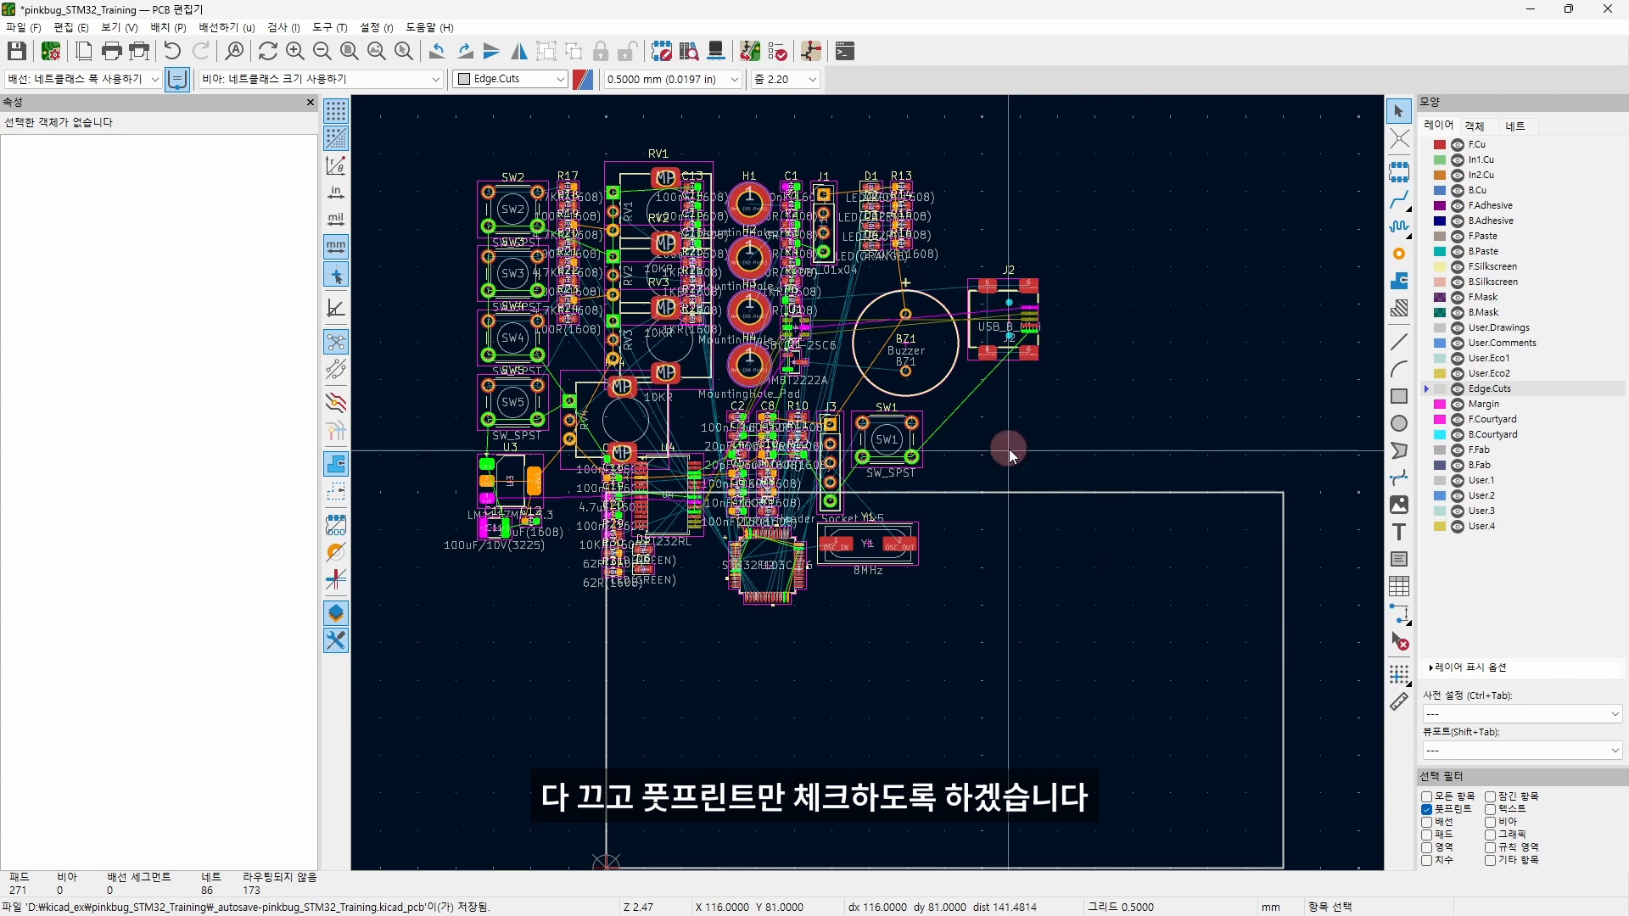
# - Move mounting hole H1 inside the outline's upper-right corner and H2 near the lower-right corner, at about X 144.5 mm, Y 120.5 mm
pyautogui.click(751, 205)
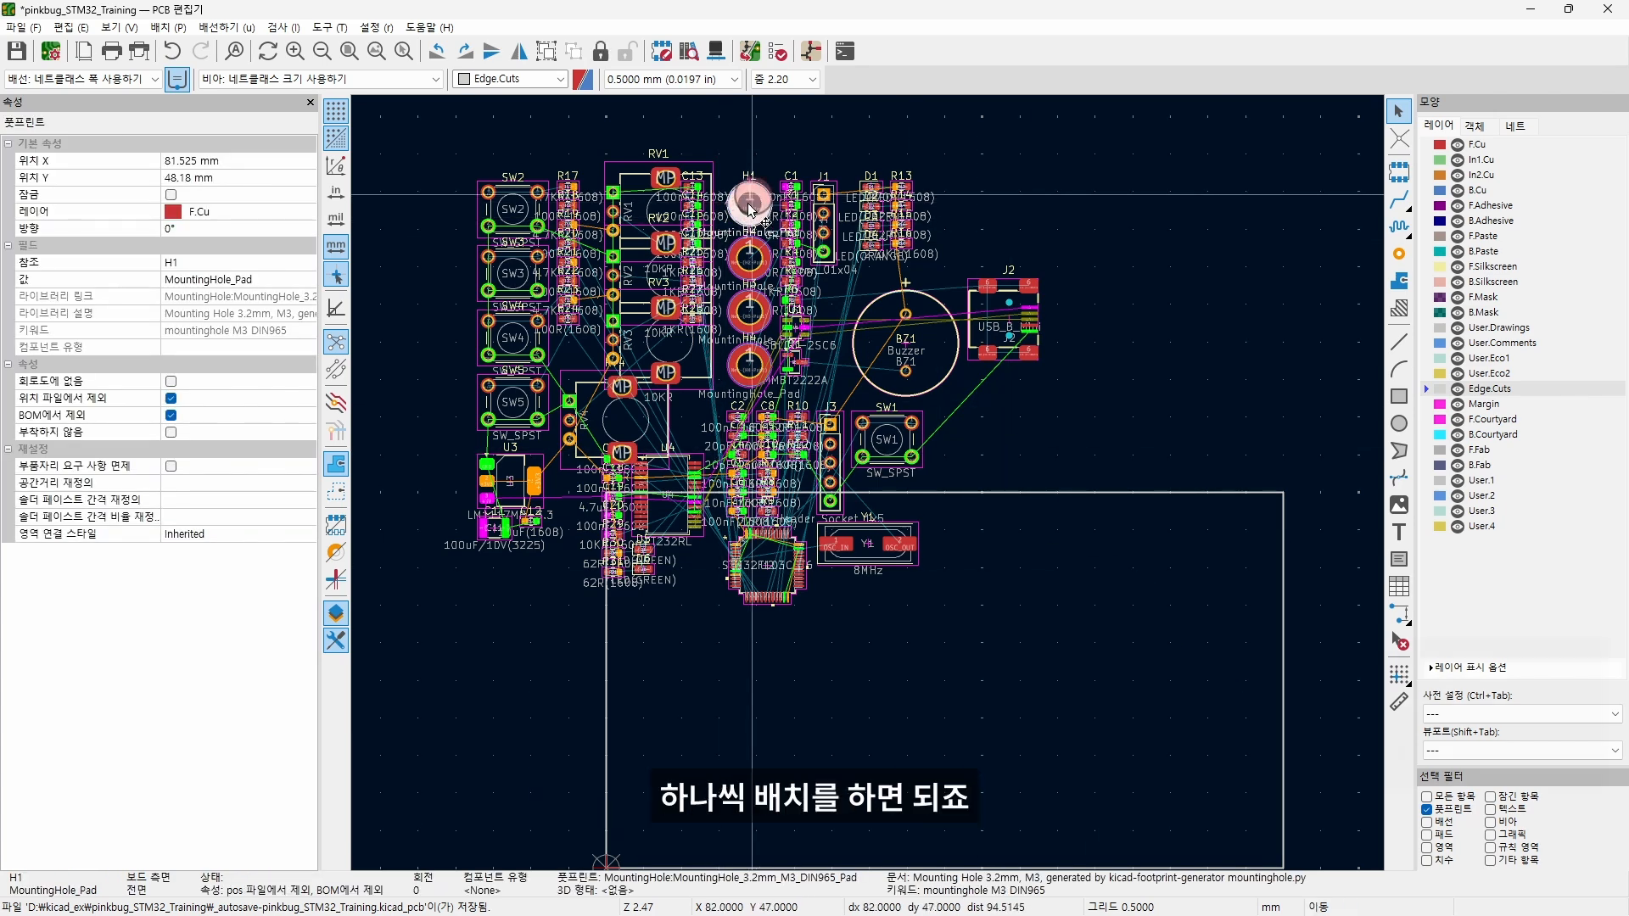
pyautogui.press('m')
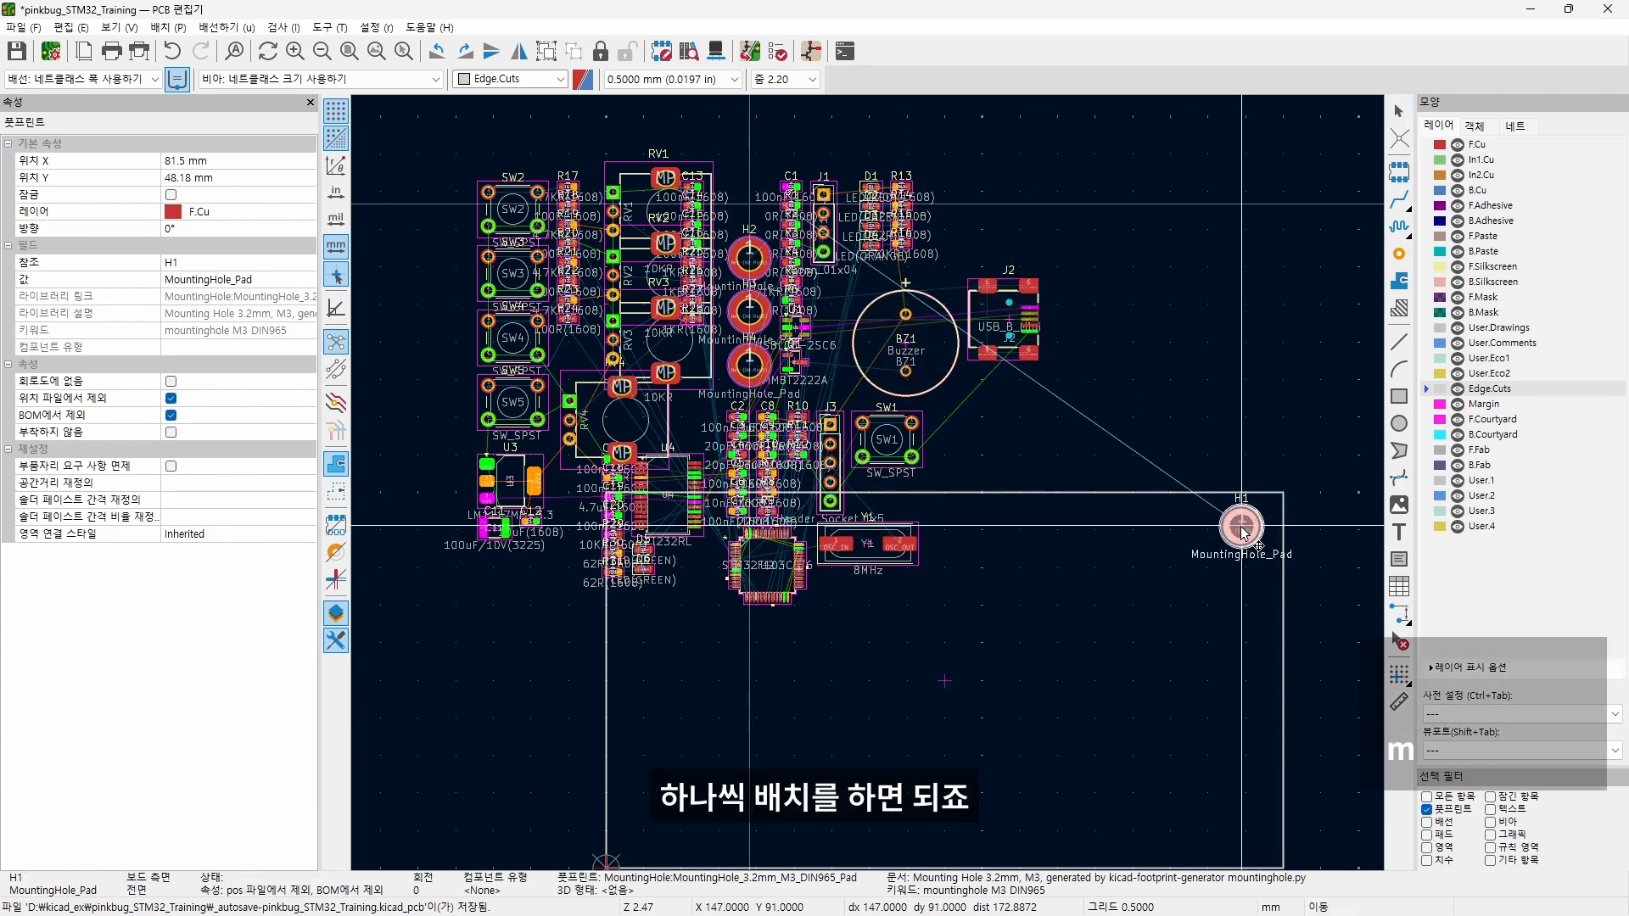
pyautogui.click(1241, 527)
pyautogui.click(751, 263)
pyautogui.press('m')
pyautogui.click(1222, 748)
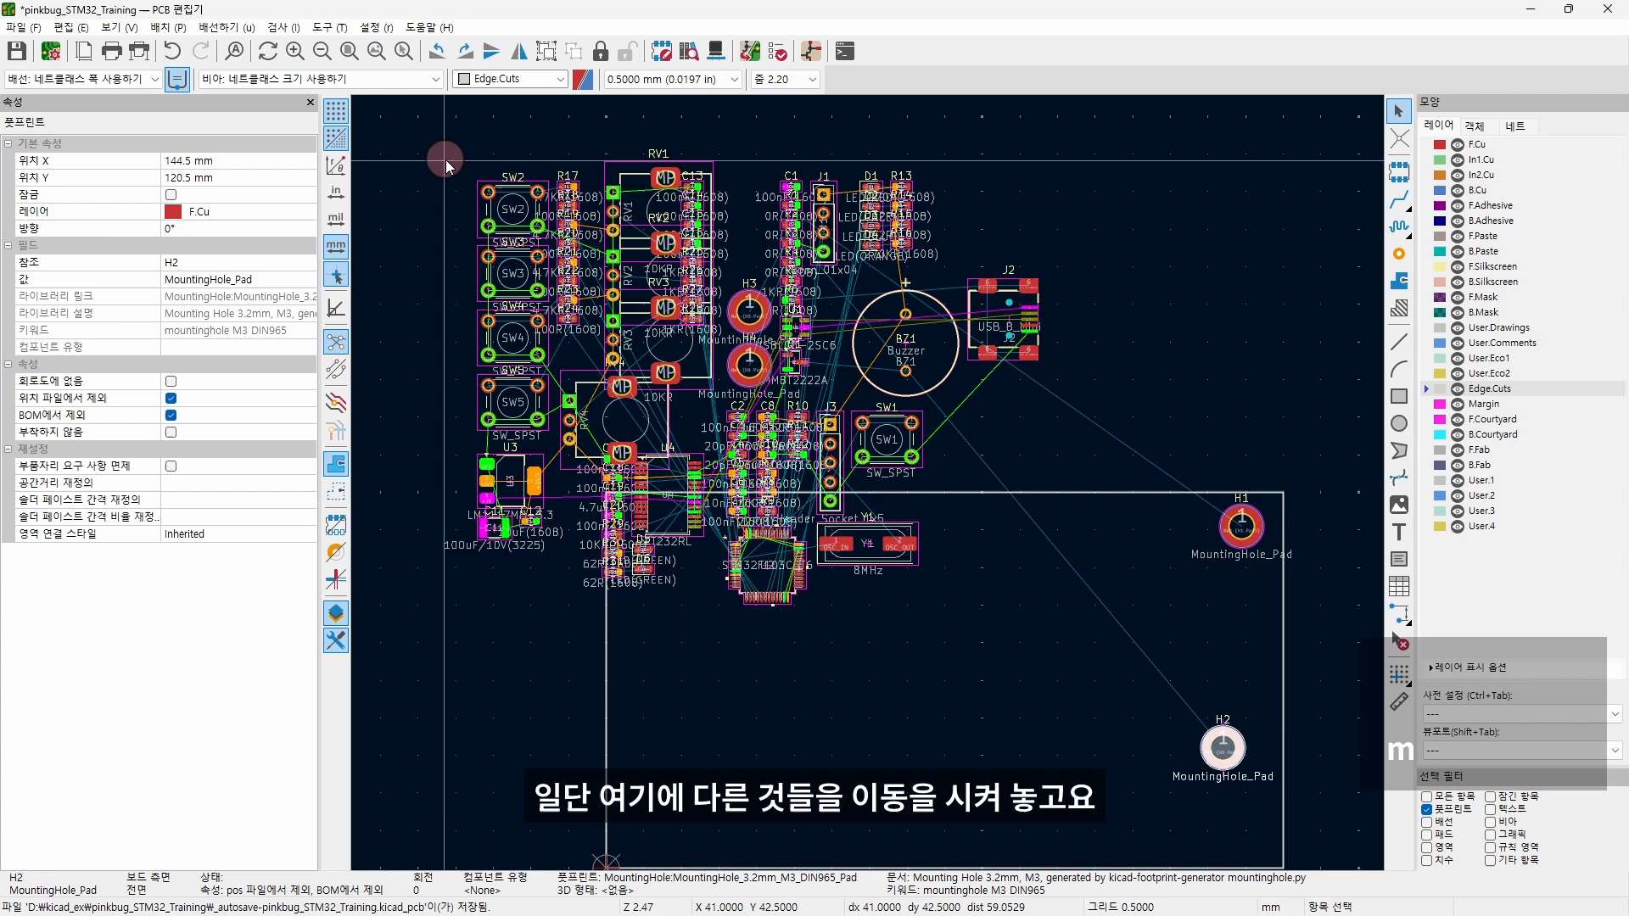
# - Select all the footprints still clustered over the outline and move them above the board's top edge
pyautogui.moveTo(447, 165); pyautogui.dragTo(981, 494)
pyautogui.press('m')
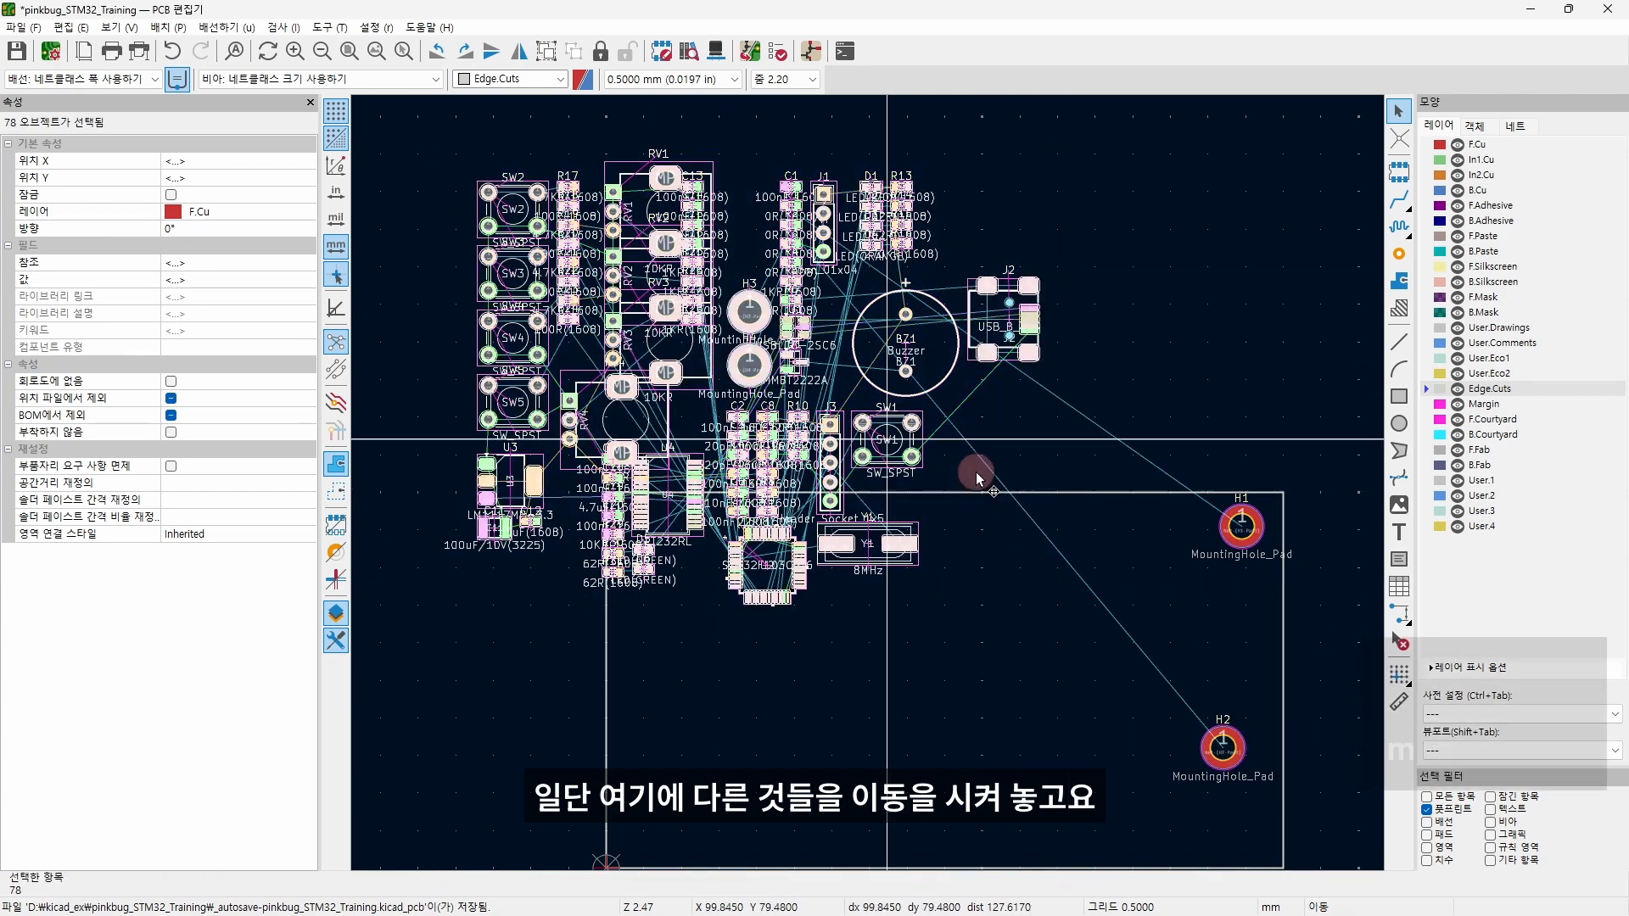
# - Move mounting hole H3 inside the outline's upper-left corner and H4 inside the lower-left corner, at about X 67.5 mm, Y 132.5 mm
pyautogui.click(791, 149)
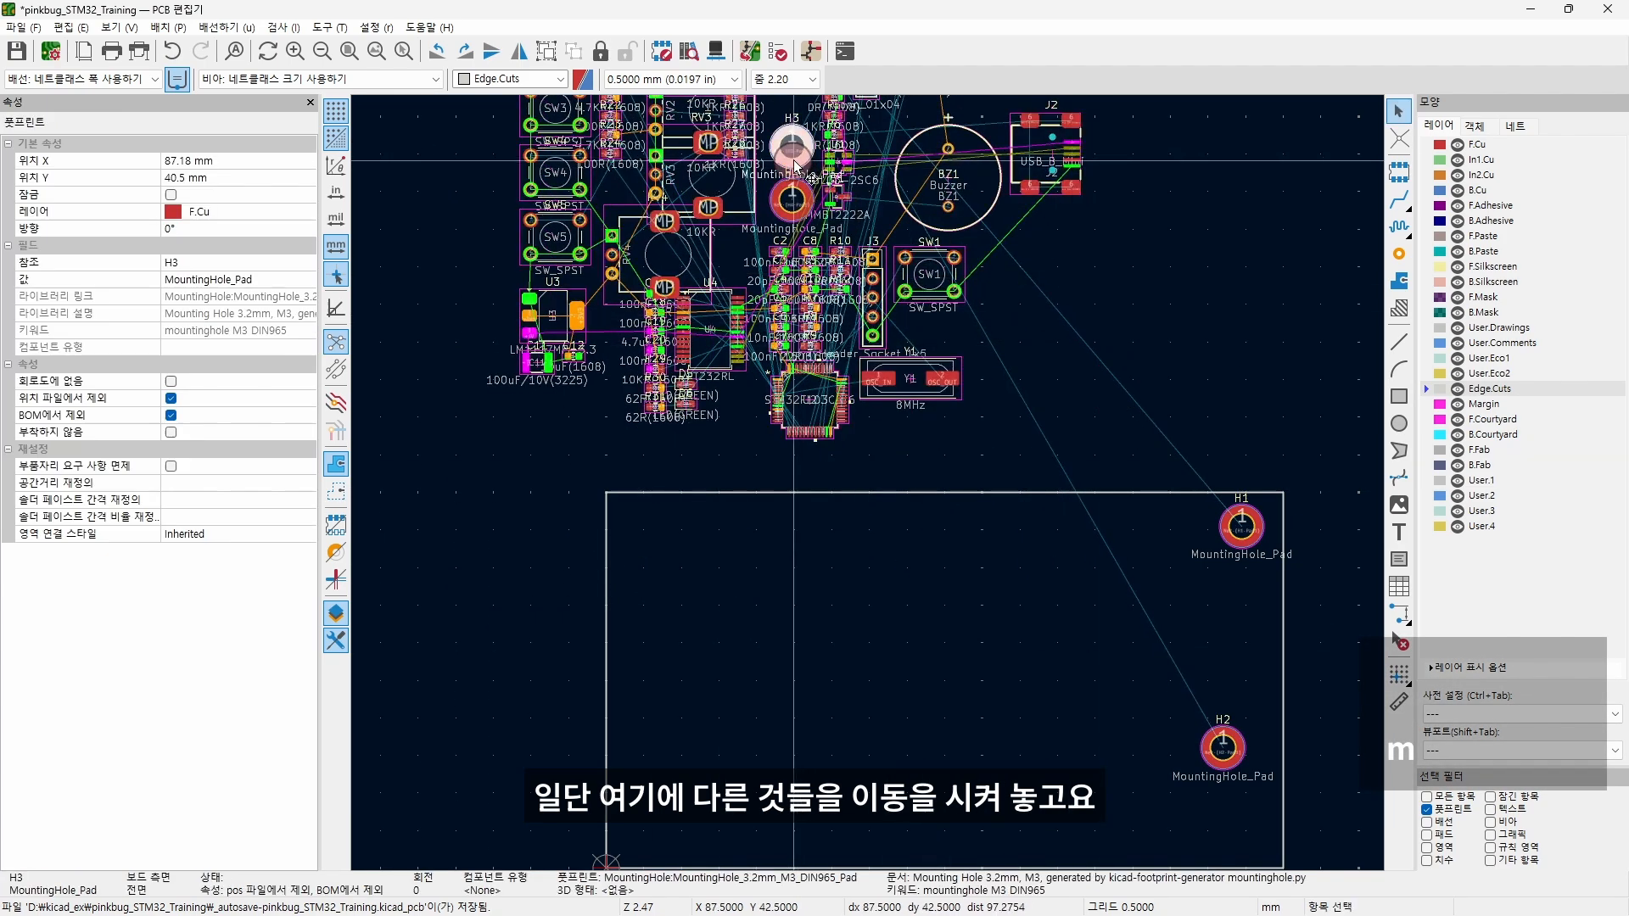
pyautogui.press('m')
pyautogui.click(641, 535)
pyautogui.click(791, 208)
pyautogui.moveTo(838, 527); pyautogui.dragTo(855, 367, button='middle')
pyautogui.press('m')
pyautogui.click(659, 673)
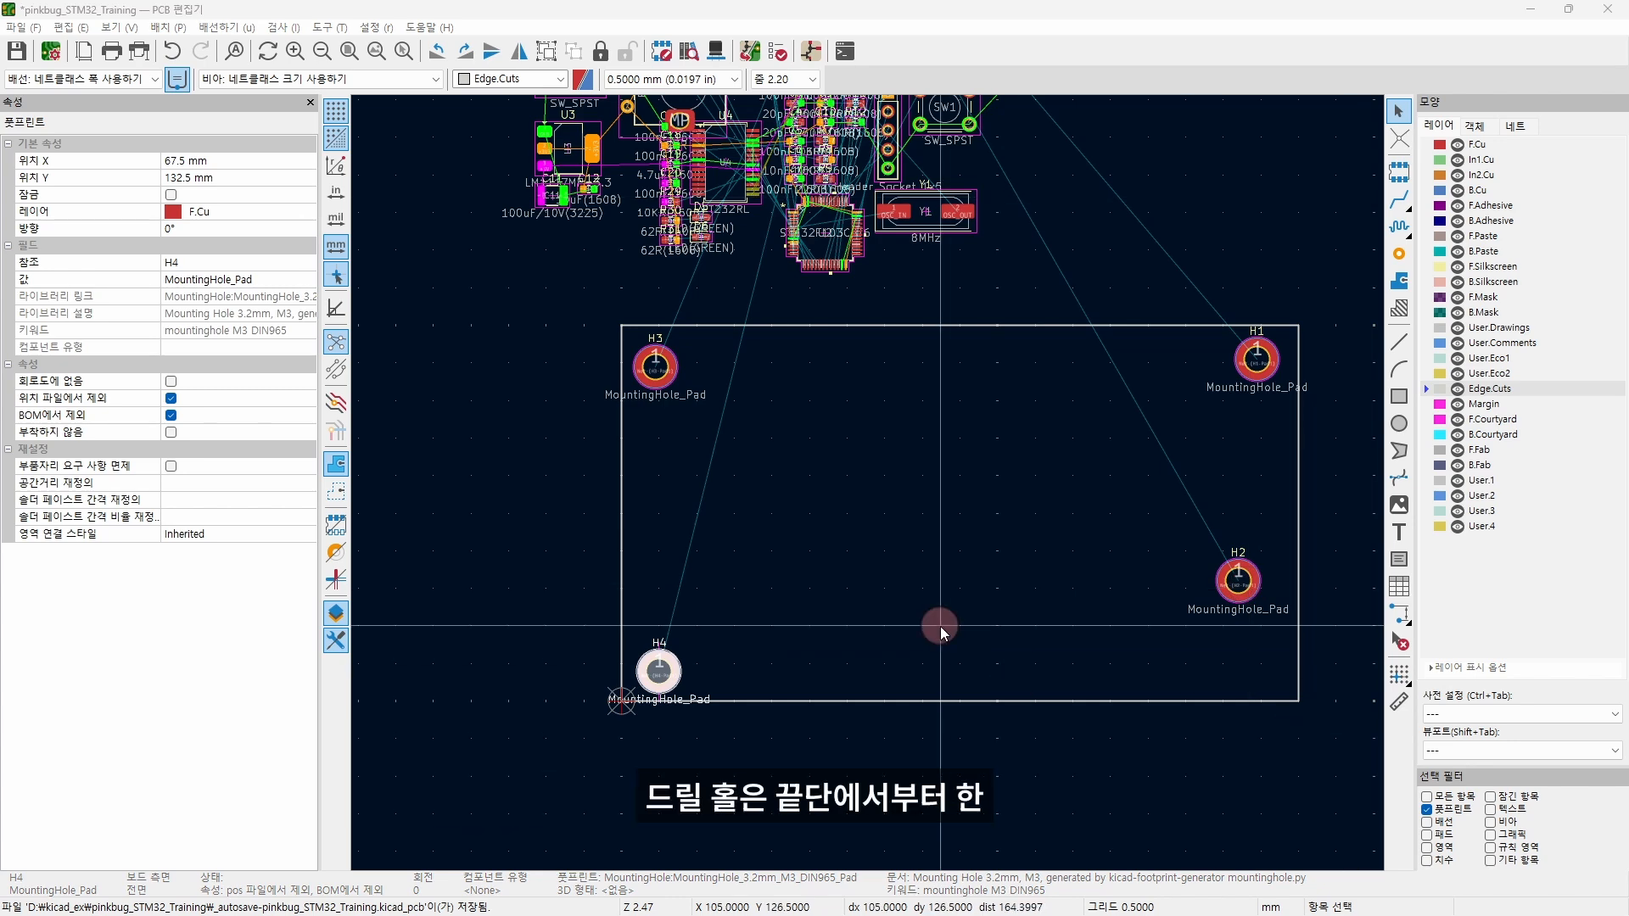
# - Reposition mounting hole H4 4.5 mm right of and 4.5 mm above the outline's lower-left corner, at X 67 mm, Y 132 mm, counting grid steps
pyautogui.scroll(8, 645, 701)
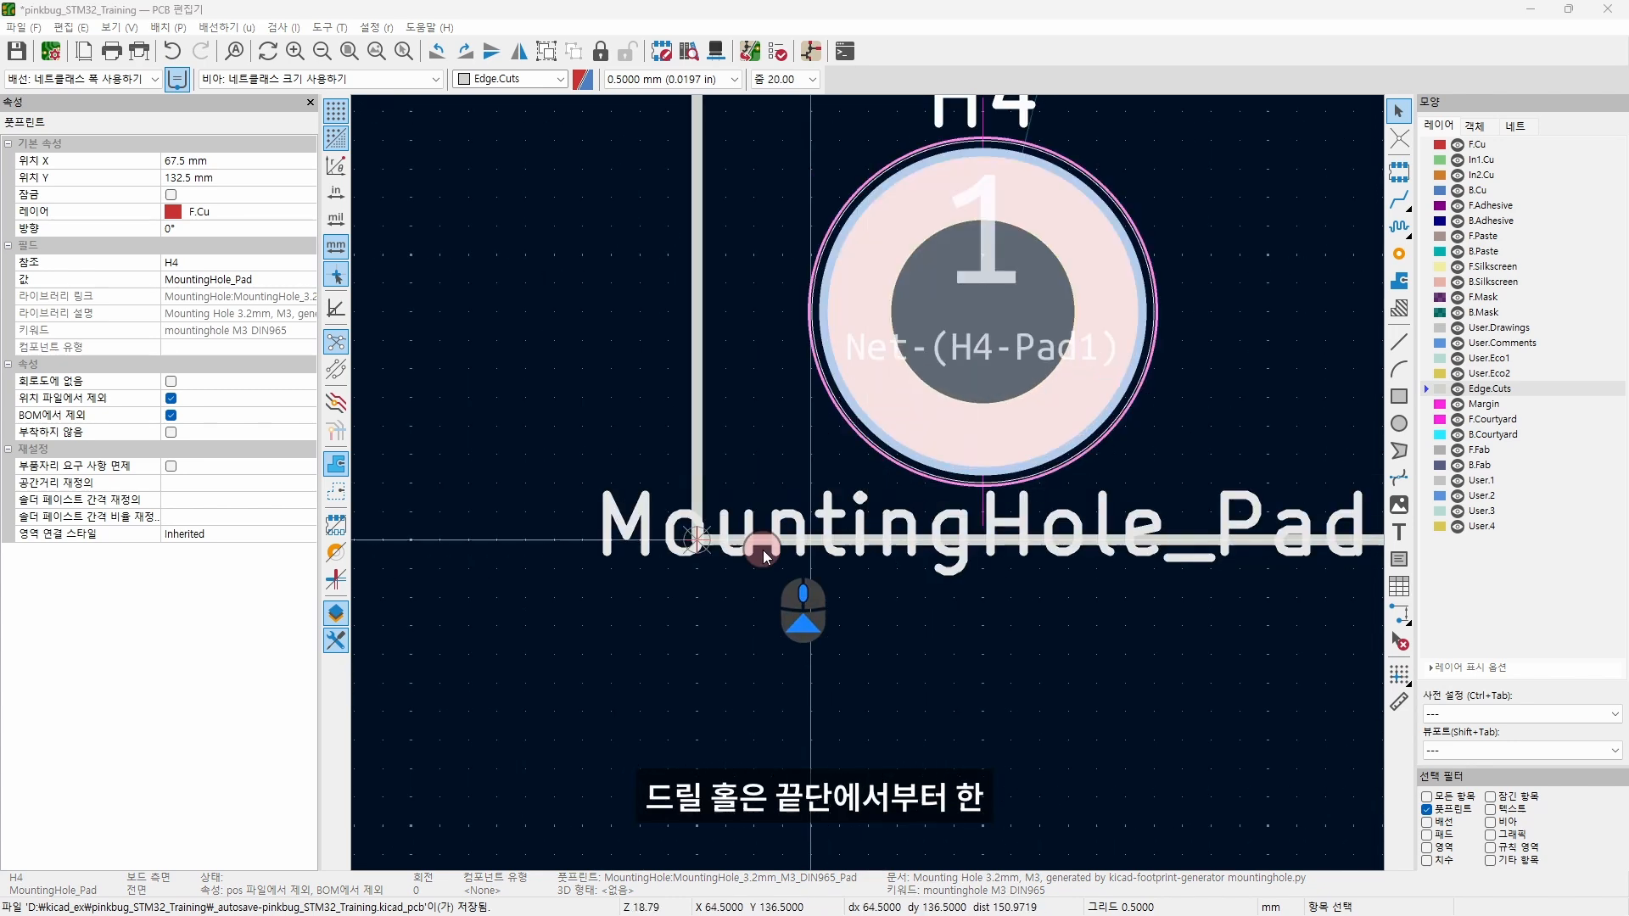
pyautogui.moveTo(724, 527); pyautogui.dragTo(692, 593, button='middle')
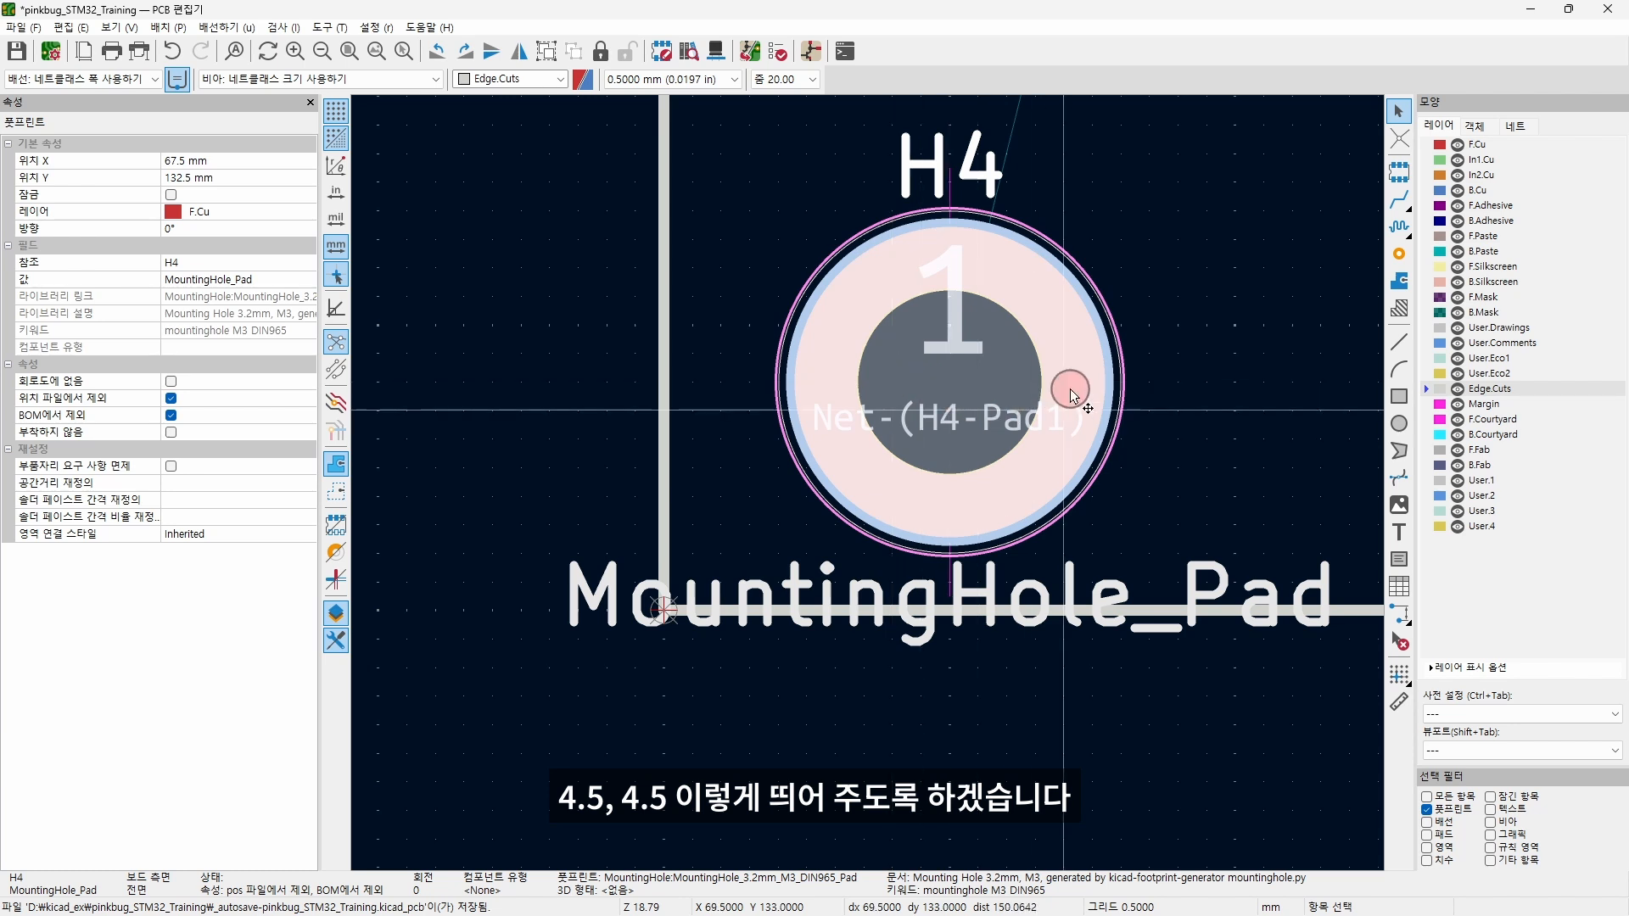
pyautogui.click(1209, 354)
pyautogui.click(1052, 339)
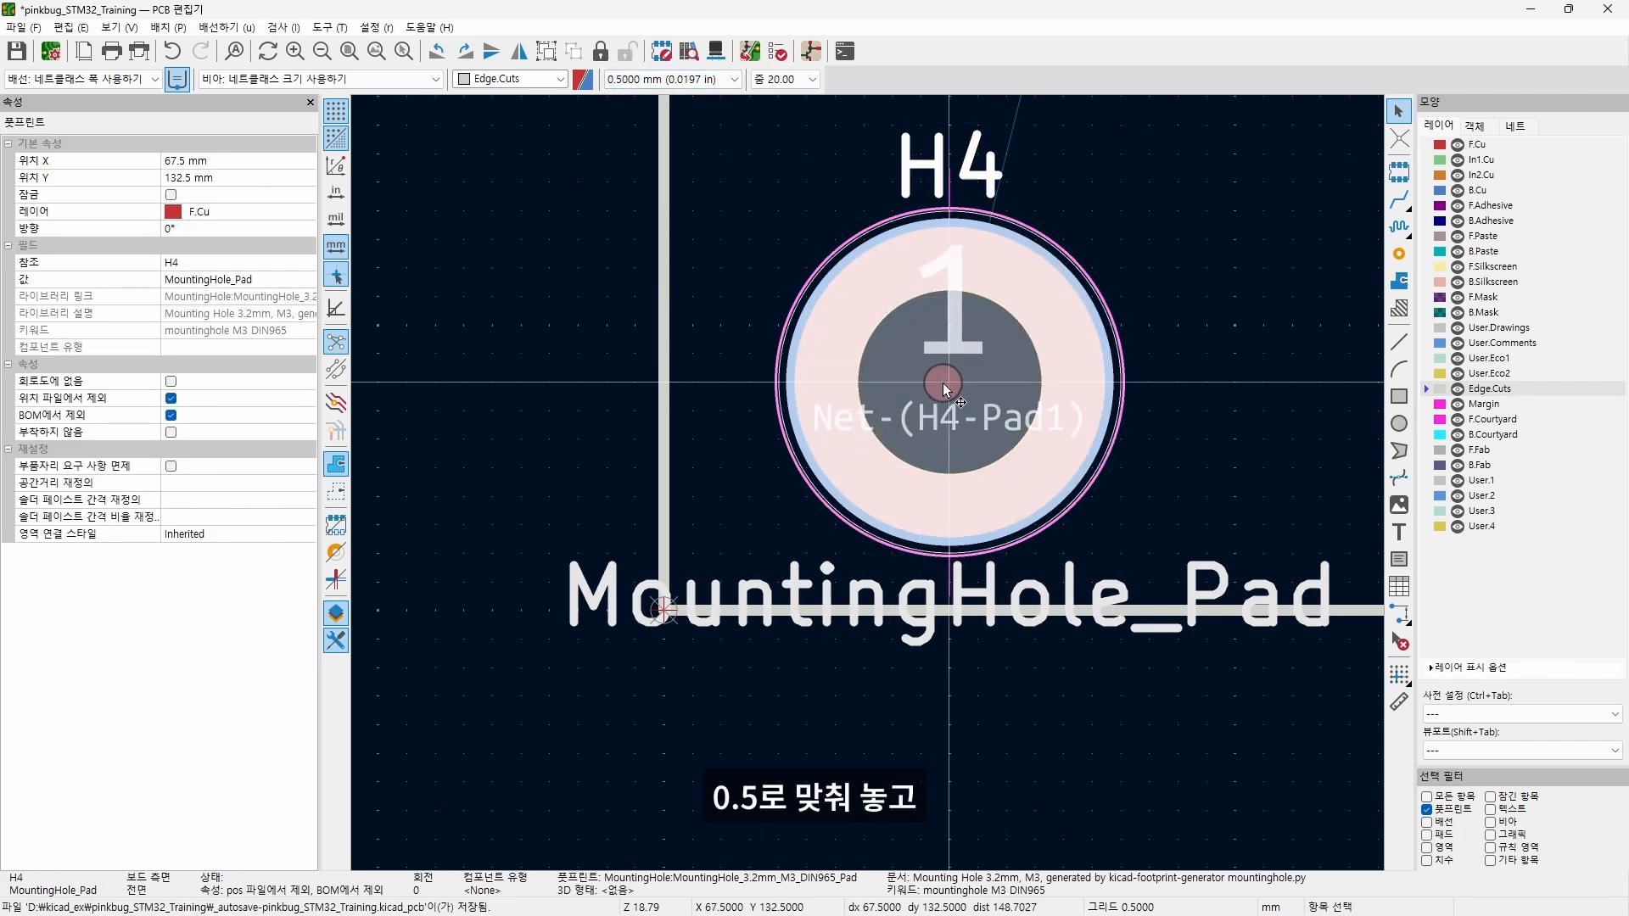
pyautogui.press('m')
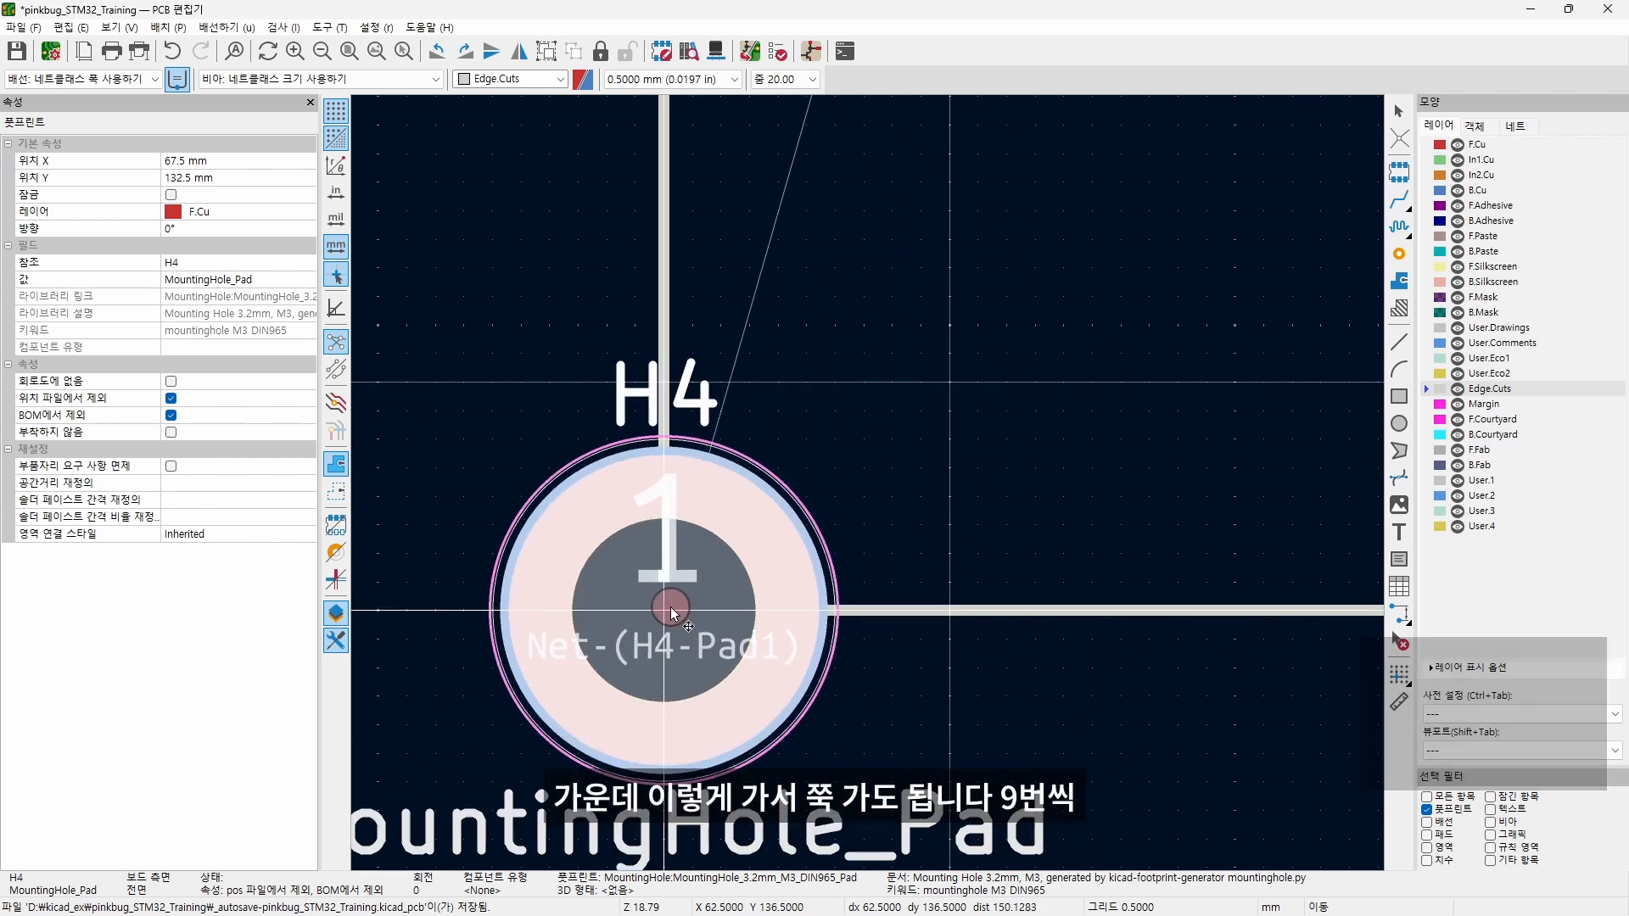
pyautogui.press('Right')
pyautogui.press('Right')
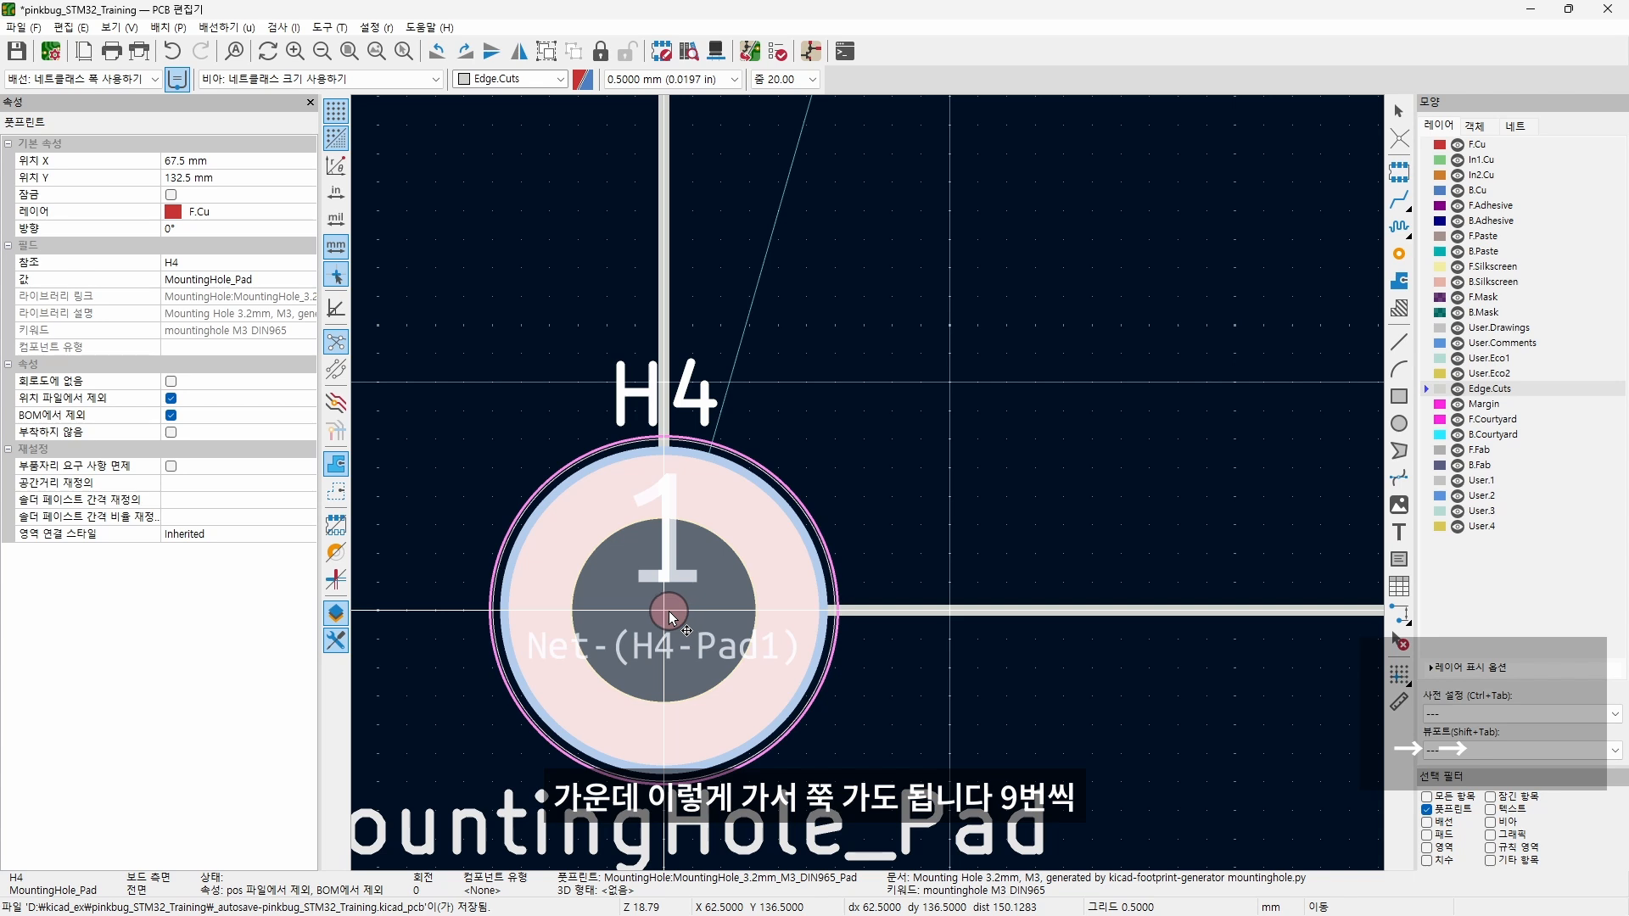
pyautogui.press('Right')
pyautogui.press('Right')
pyautogui.press('Right')
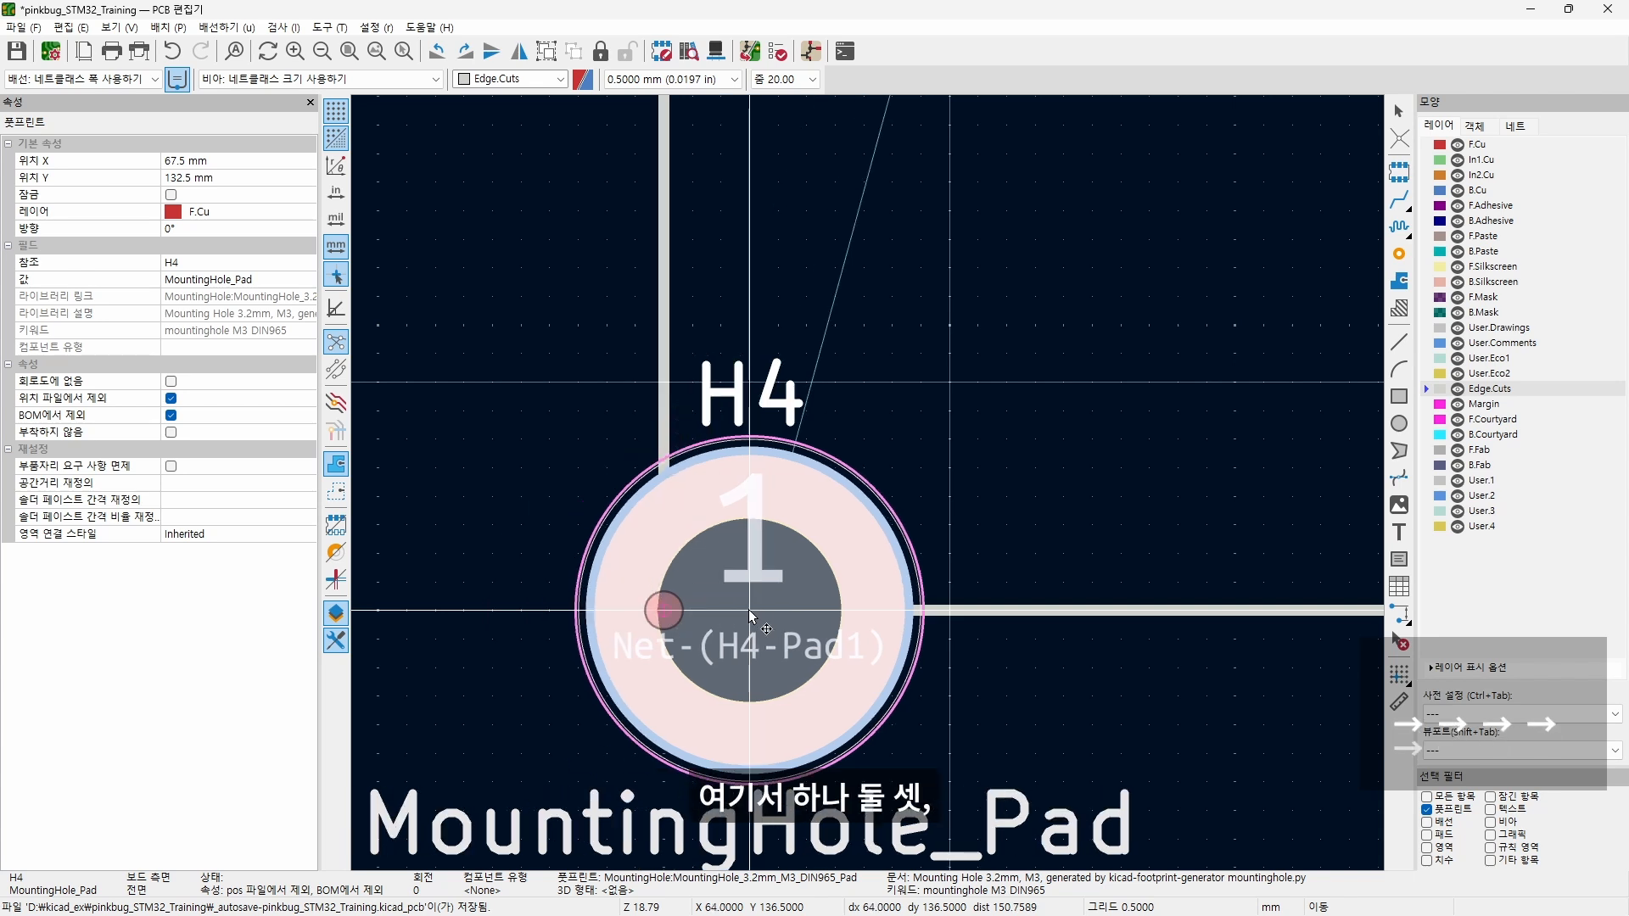
pyautogui.press('Right')
pyautogui.press('Right')
pyautogui.press('Right')
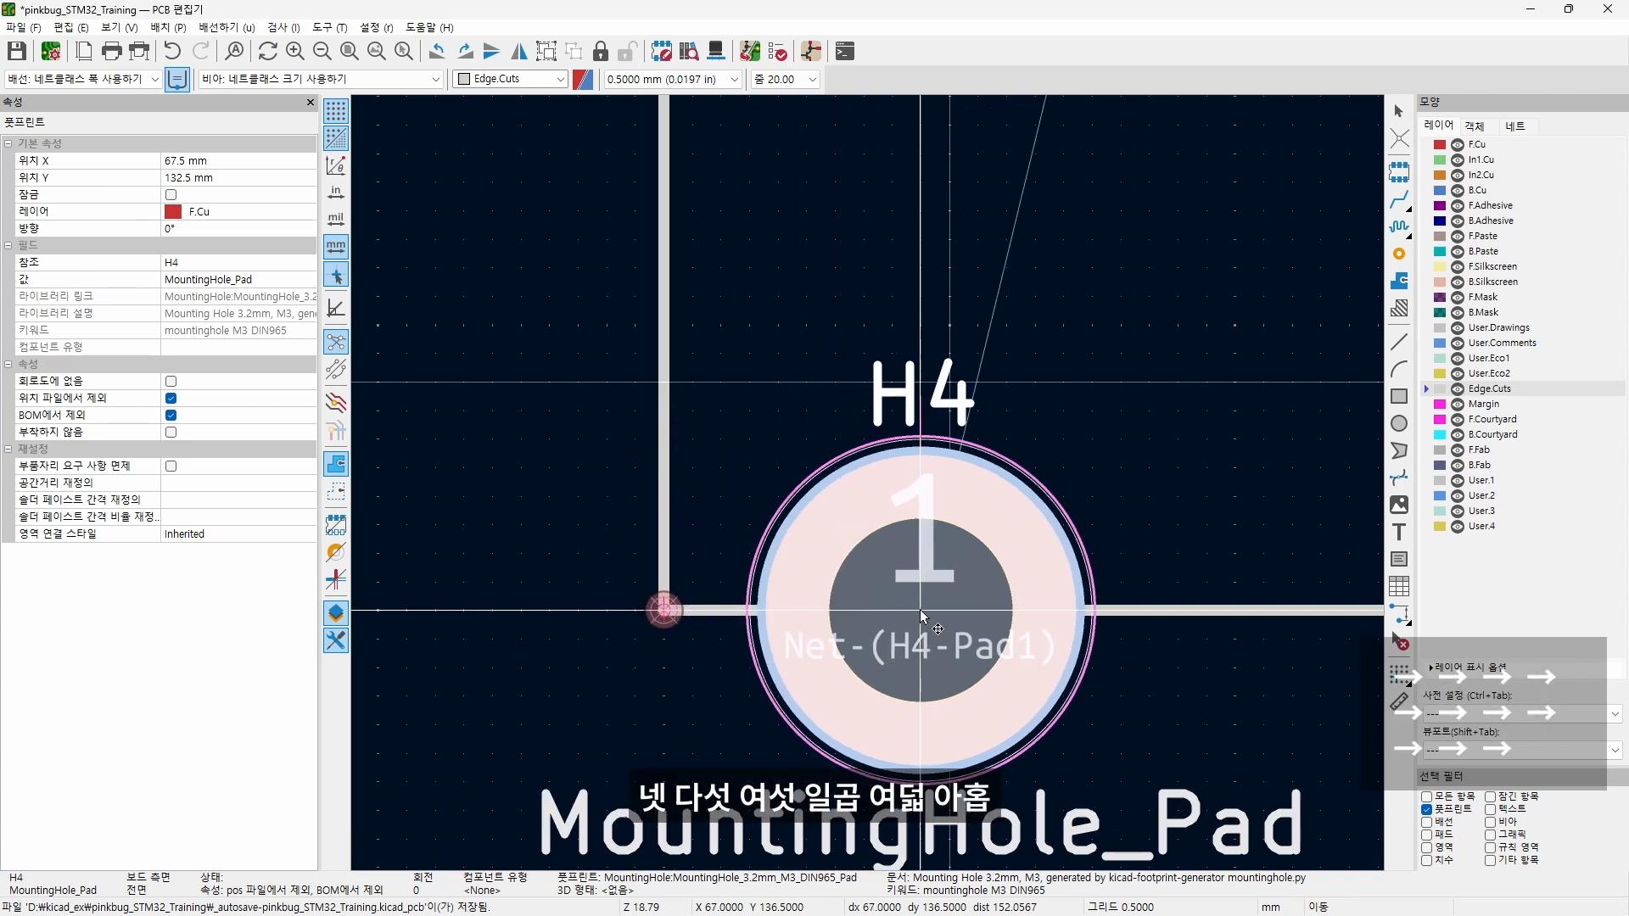
pyautogui.press('Up')
pyautogui.press('Up')
pyautogui.press('Up')
pyautogui.press('Up')
pyautogui.press('Up')
pyautogui.press('Up')
pyautogui.press('Up')
pyautogui.press('Up')
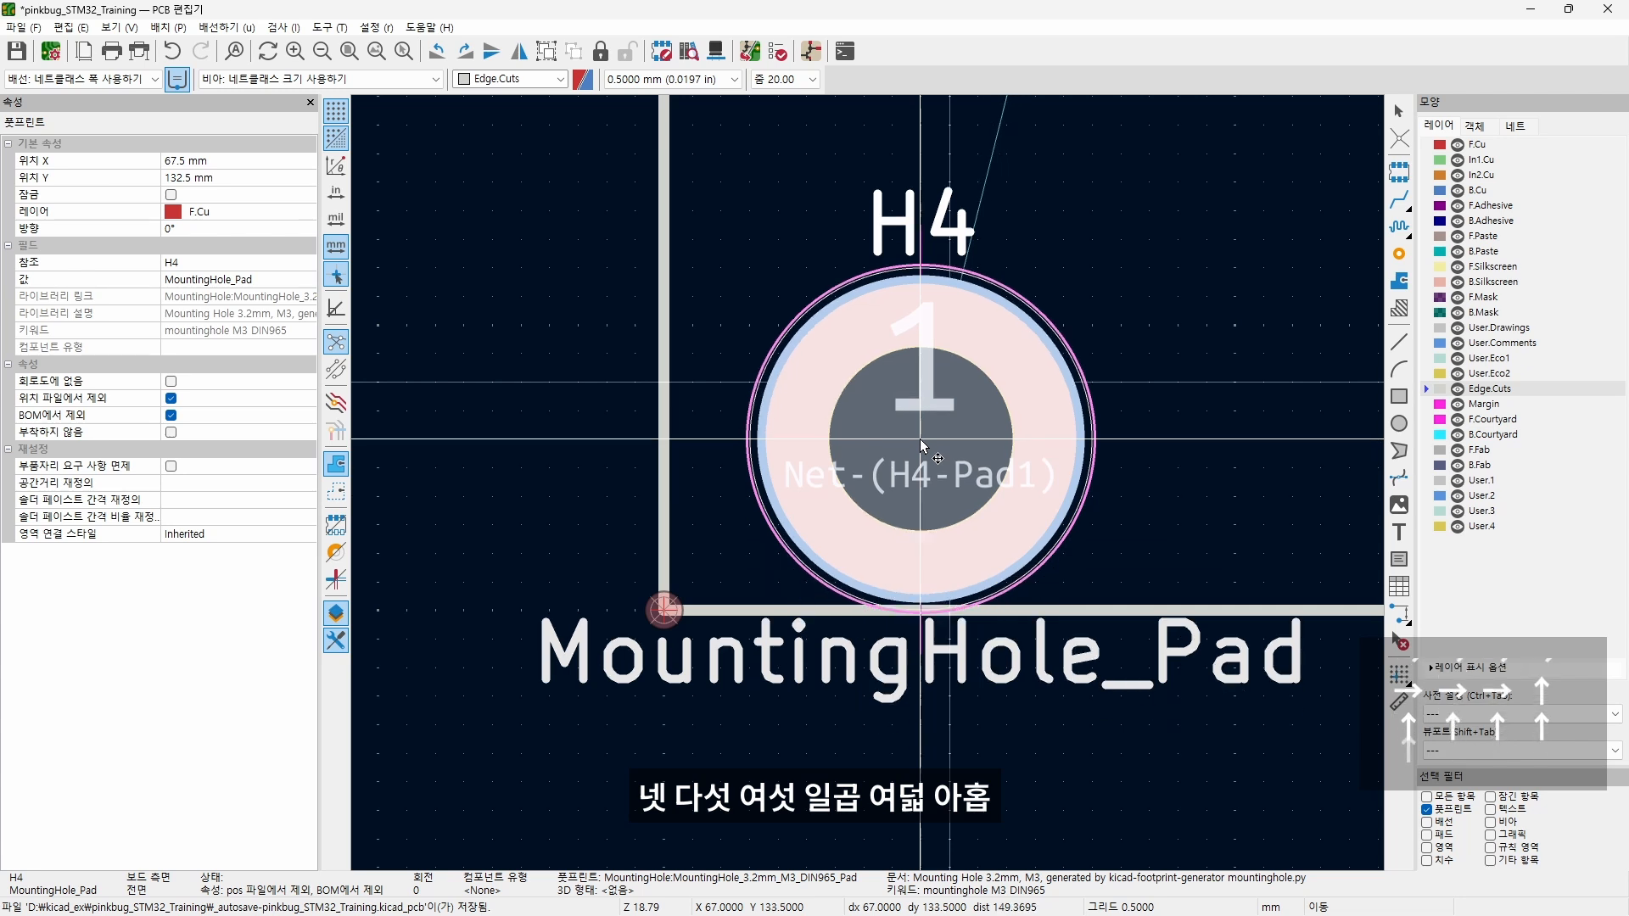
pyautogui.click(916, 373)
pyautogui.click(1054, 382)
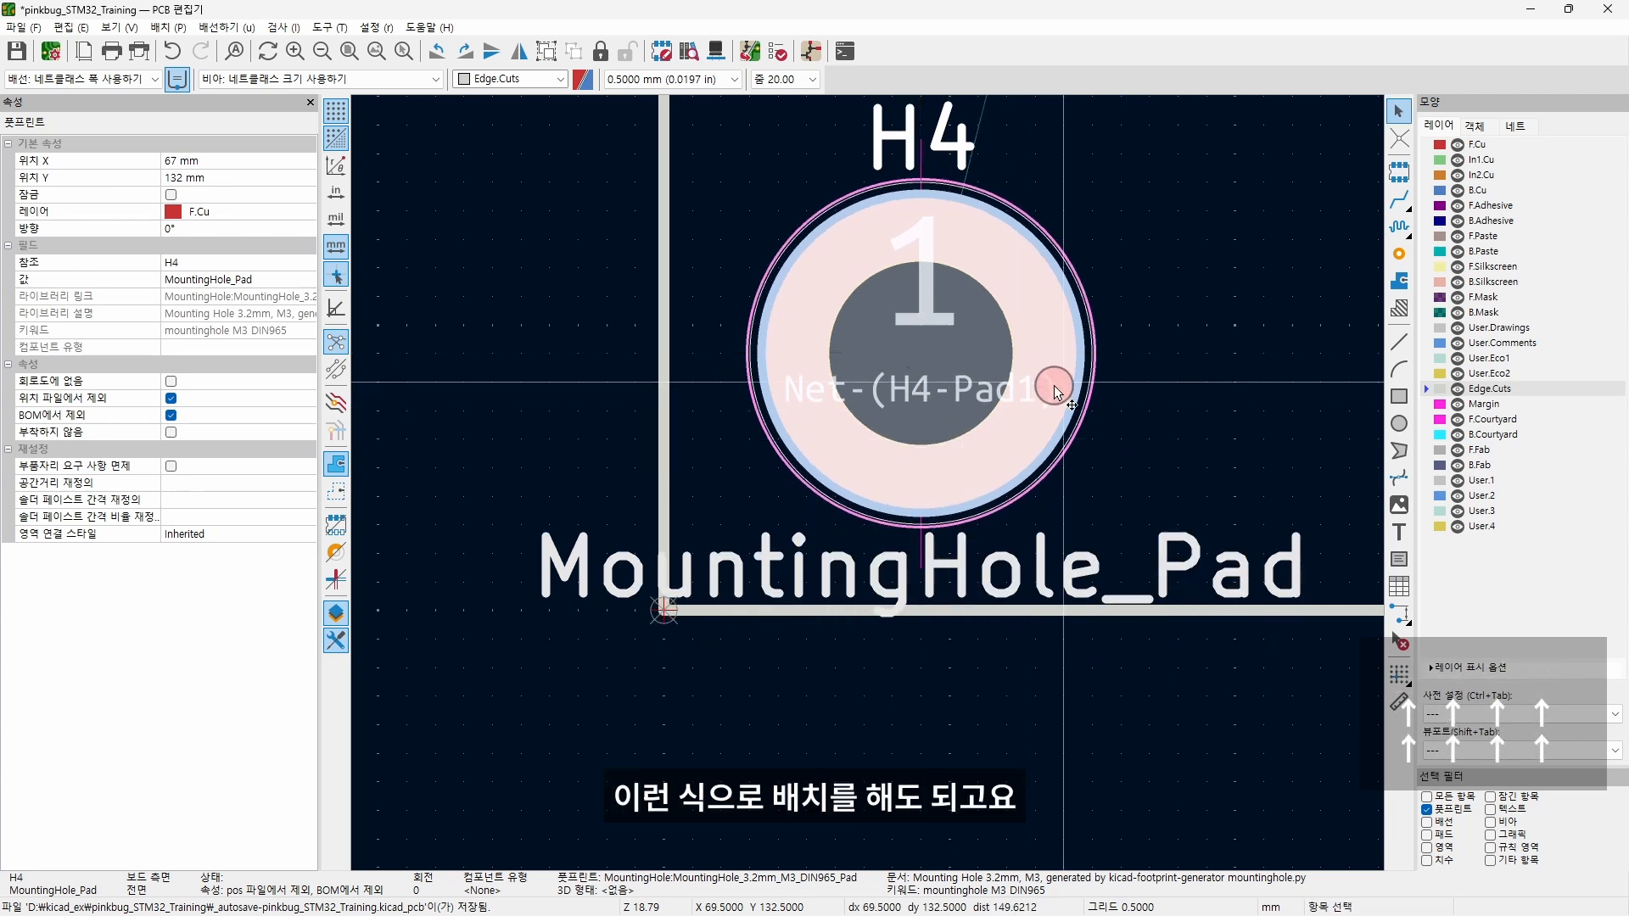
# - Enter mounting hole H4's X position as the corner coordinate plus the offset, 62.5+4.5 mm
pyautogui.scroll(-2, 1054, 381)
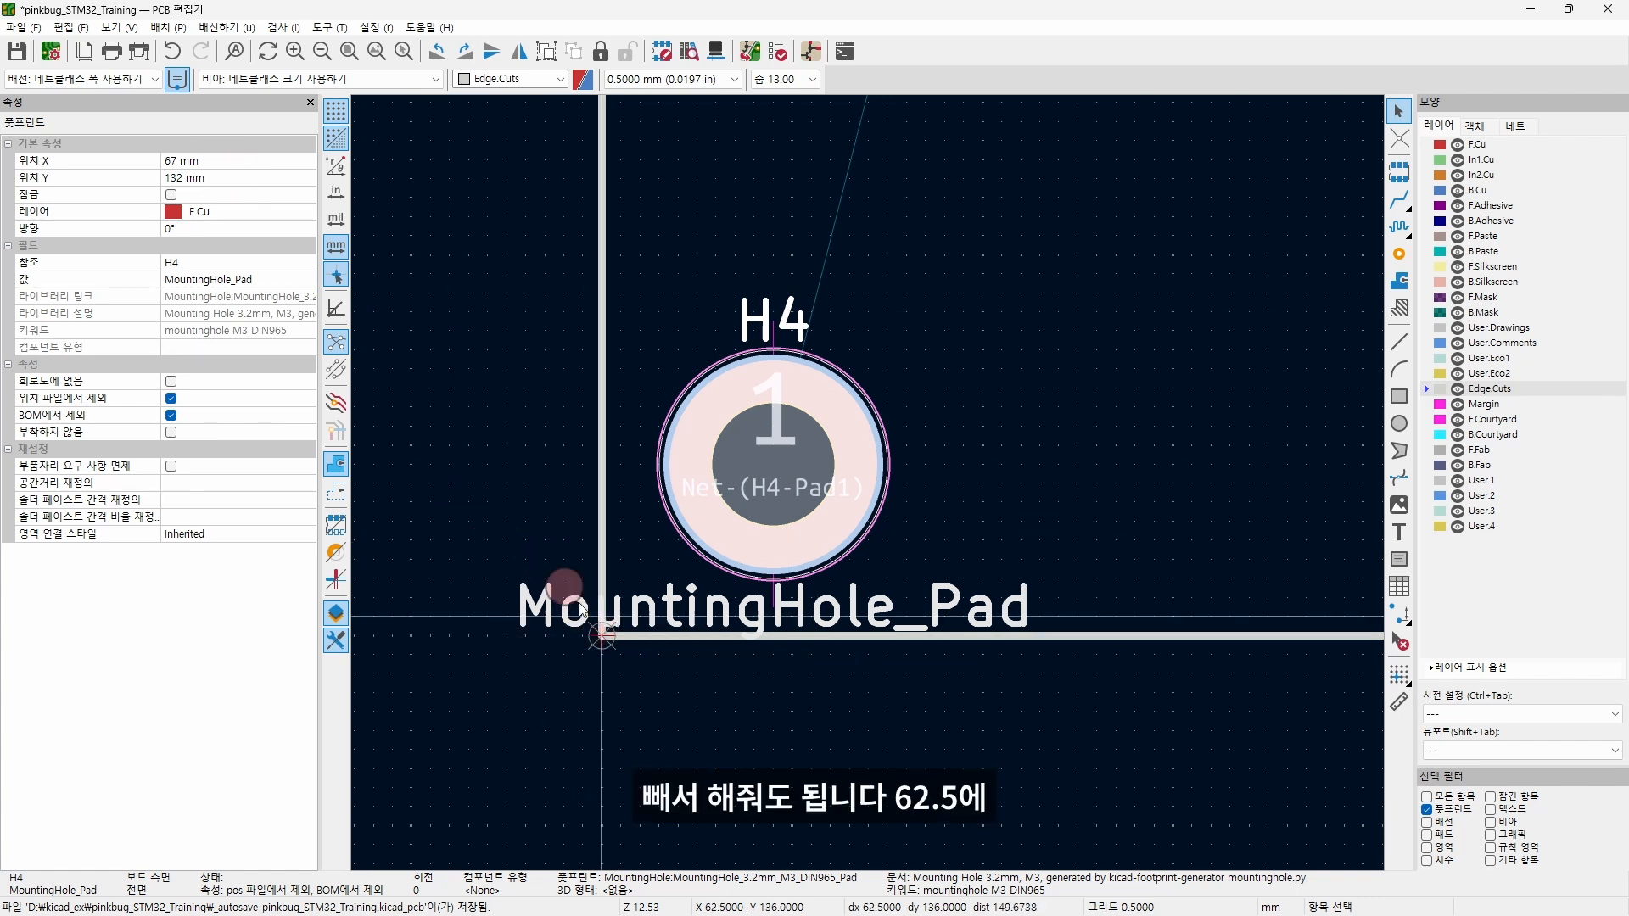
pyautogui.click(240, 161)
pyautogui.write('6')
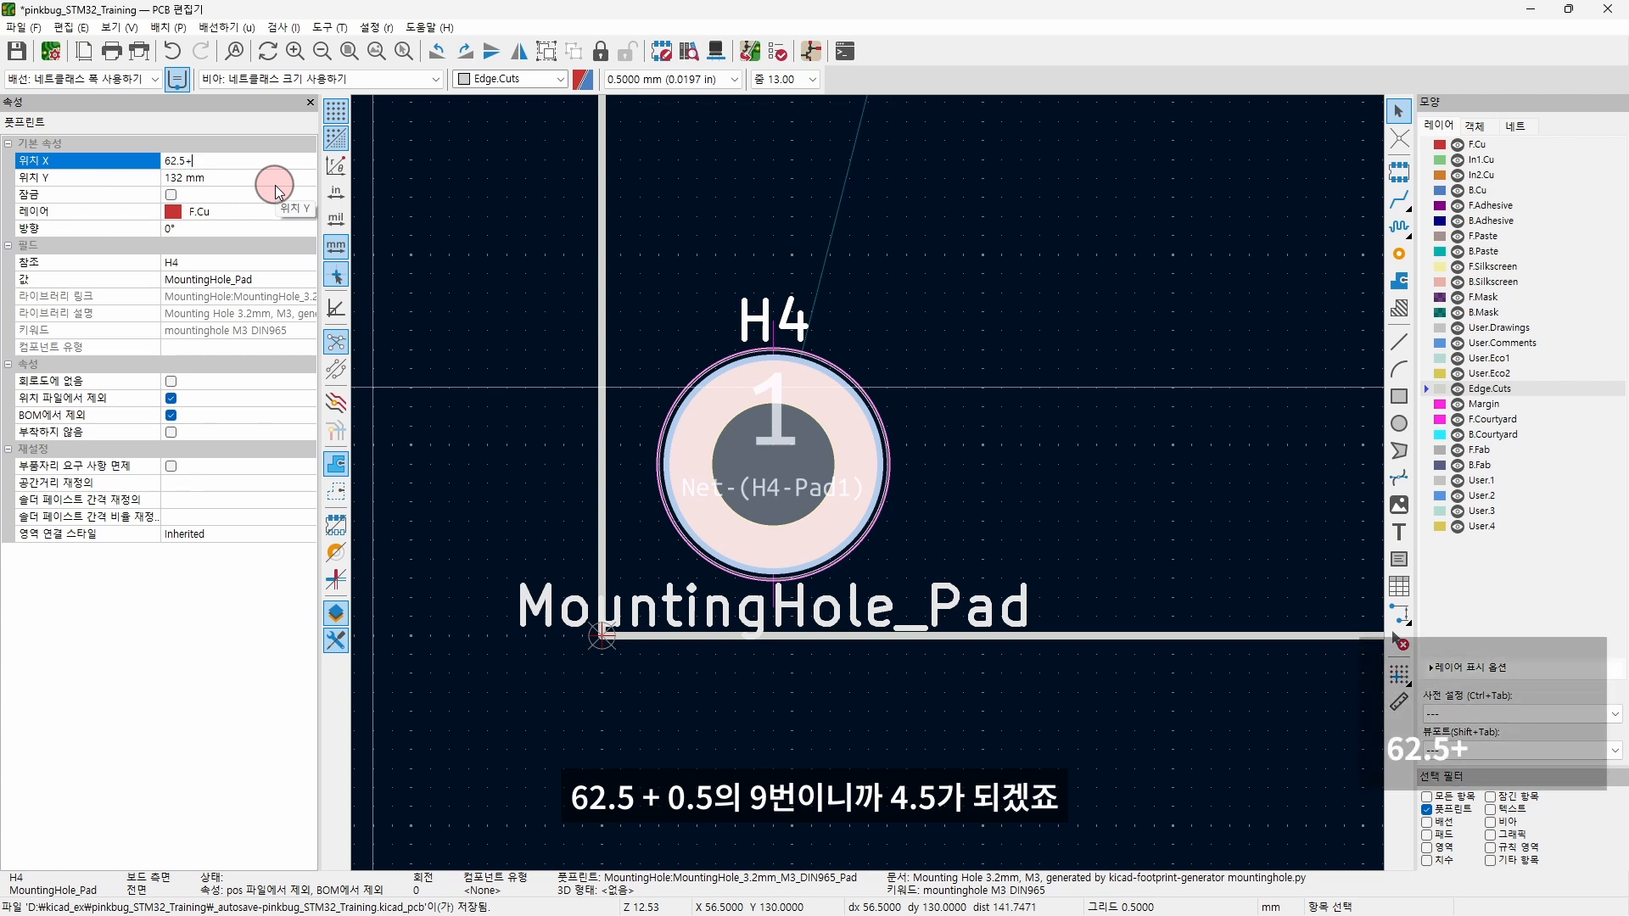
pyautogui.write('2.5+')
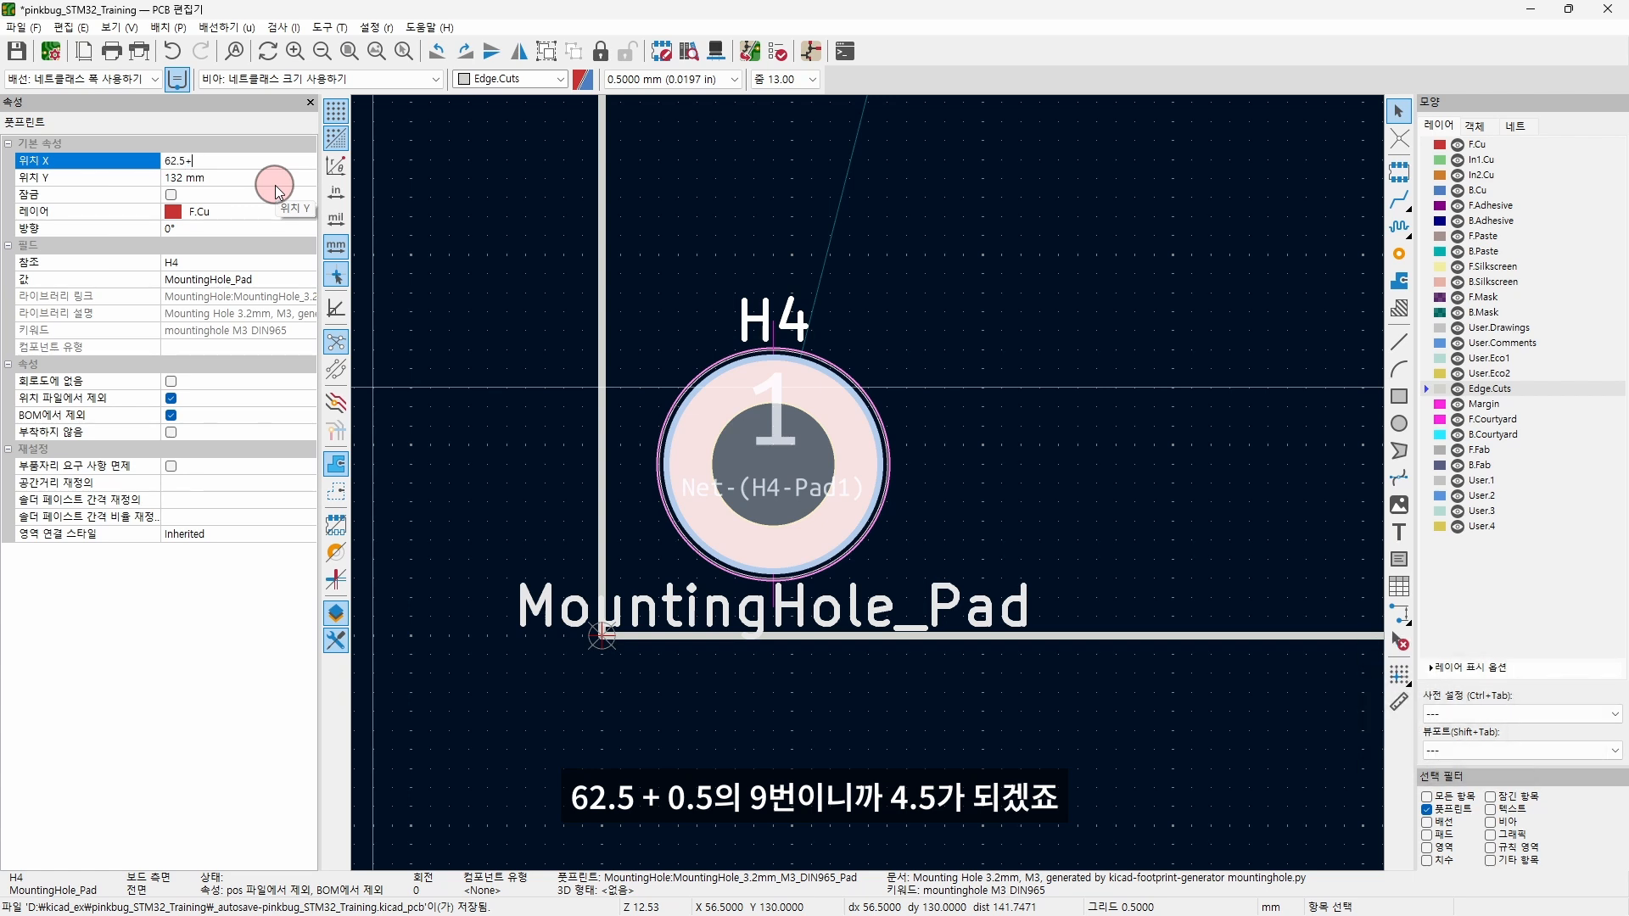
pyautogui.write('4.5')
pyautogui.press('Return')
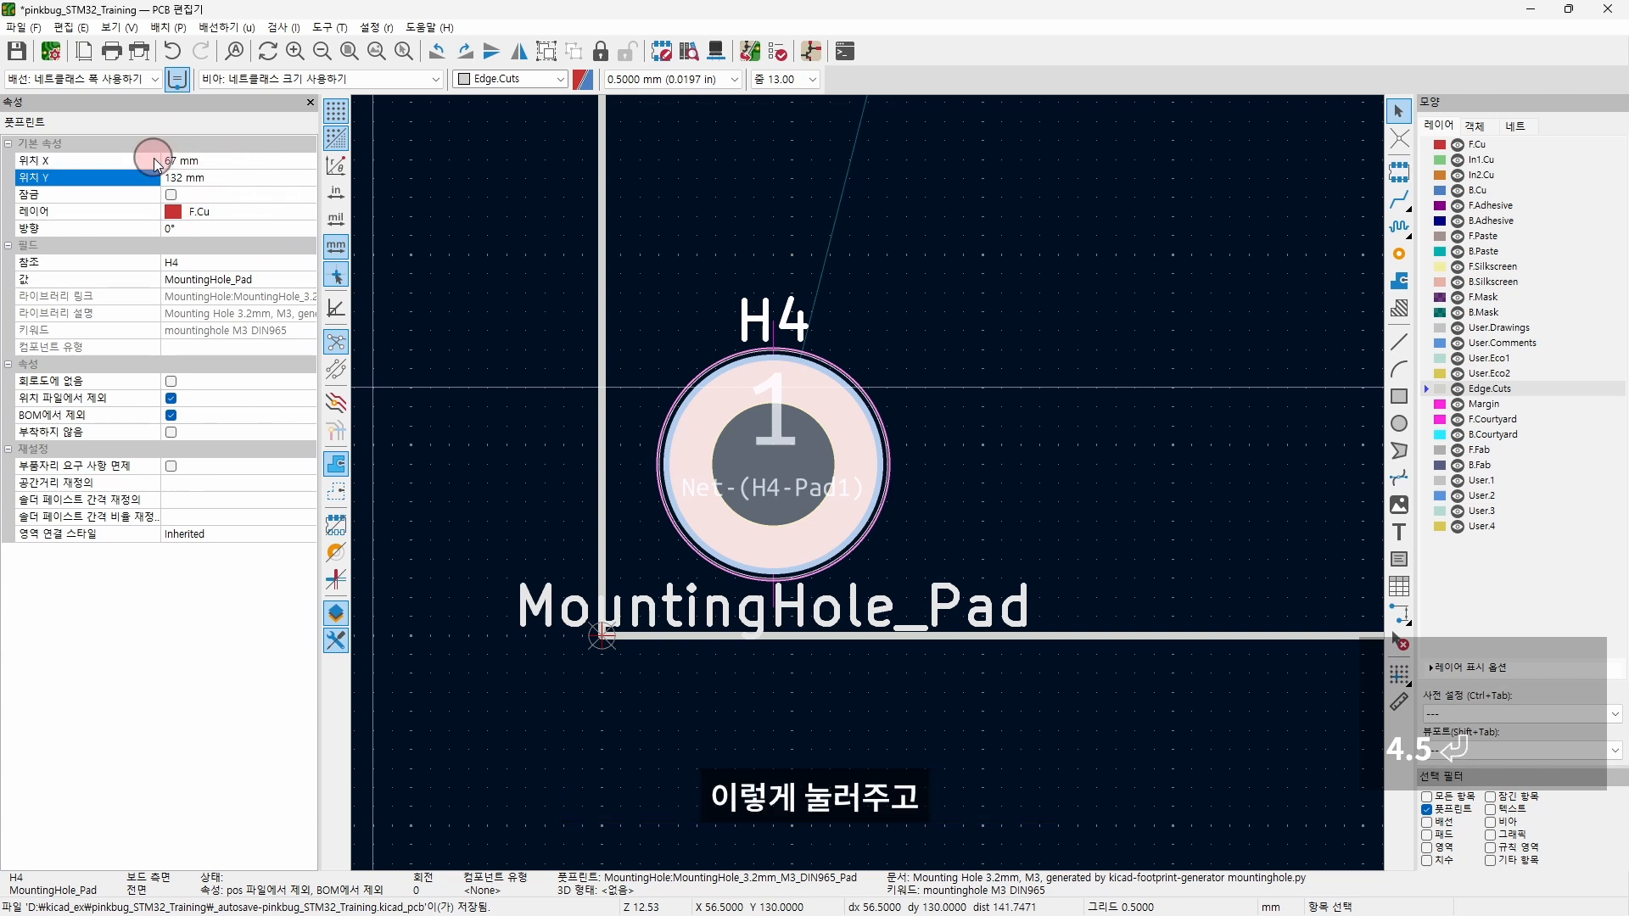
# - Select mounting hole H2 near the outline's lower-right corner and set its X position to 152.5-4.5 mm
pyautogui.scroll(-3, 869, 488)
pyautogui.moveTo(1058, 448); pyautogui.dragTo(462, 523, button='middle')
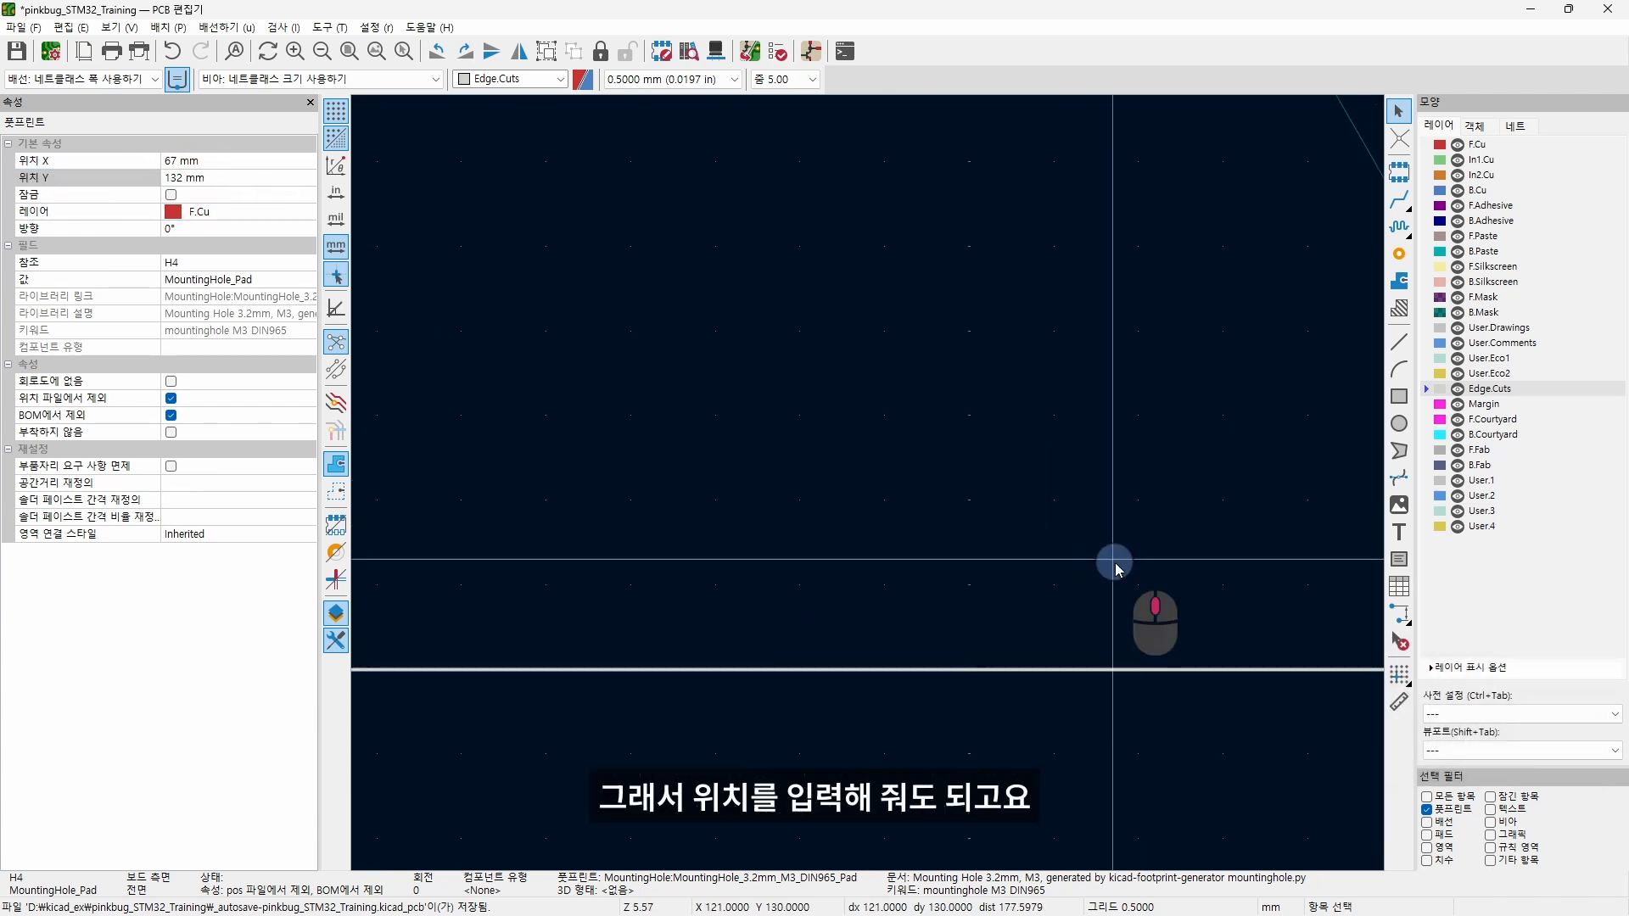
pyautogui.moveTo(1117, 563); pyautogui.dragTo(865, 487, button='middle')
pyautogui.scroll(-2, 874, 488)
pyautogui.moveTo(1132, 454); pyautogui.dragTo(1029, 486, button='middle')
pyautogui.click(1026, 410)
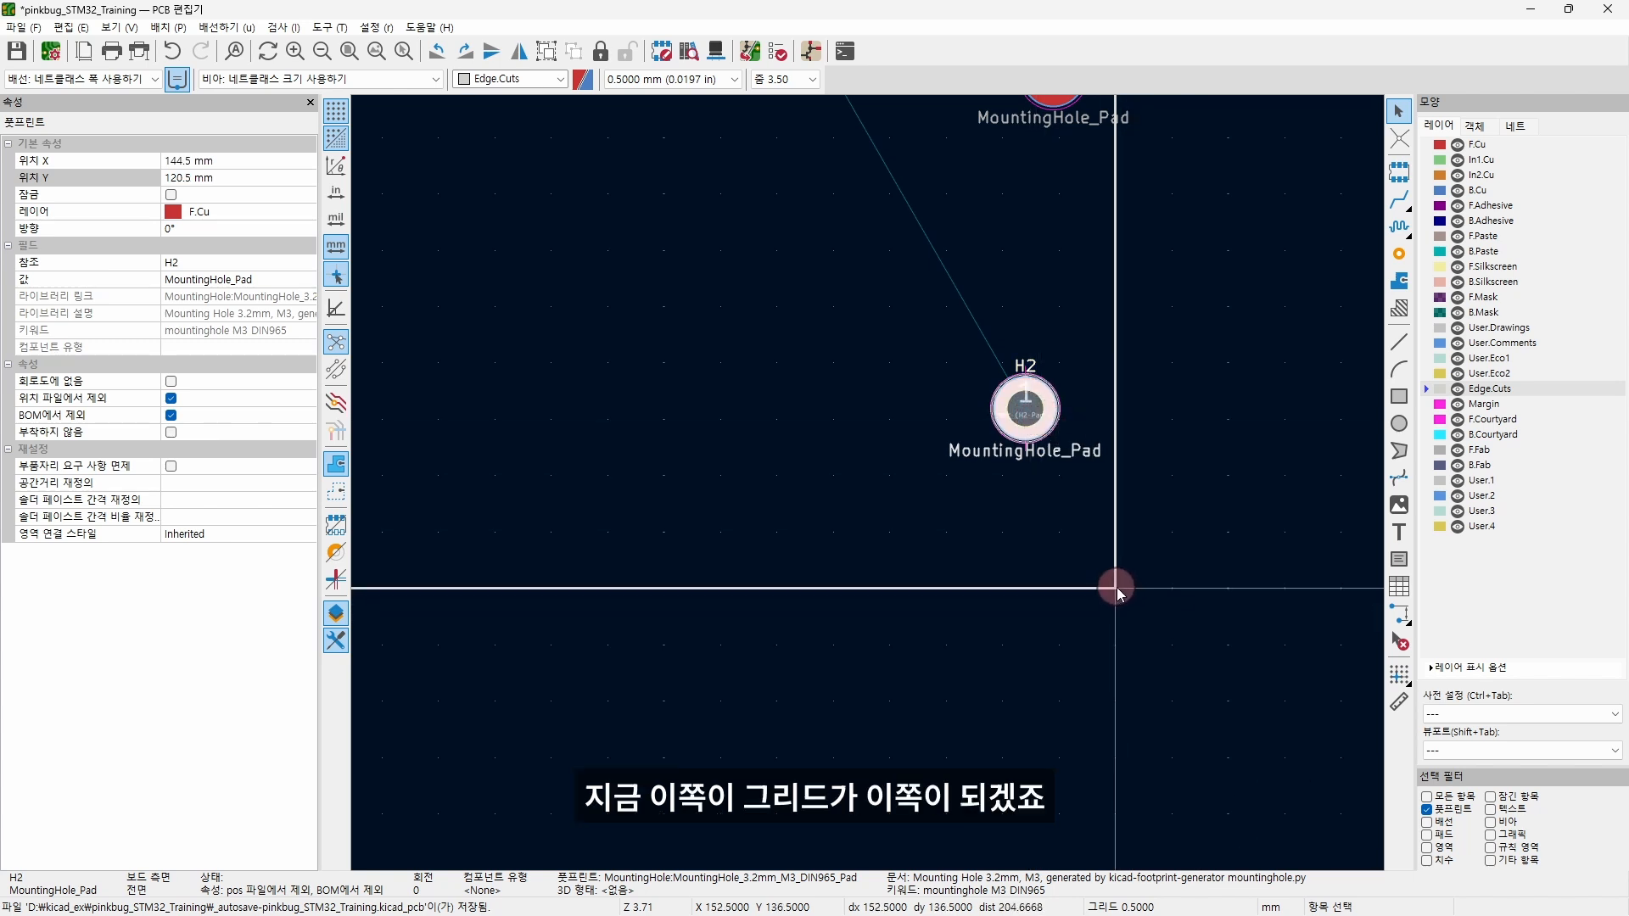
pyautogui.scroll(3, 1116, 590)
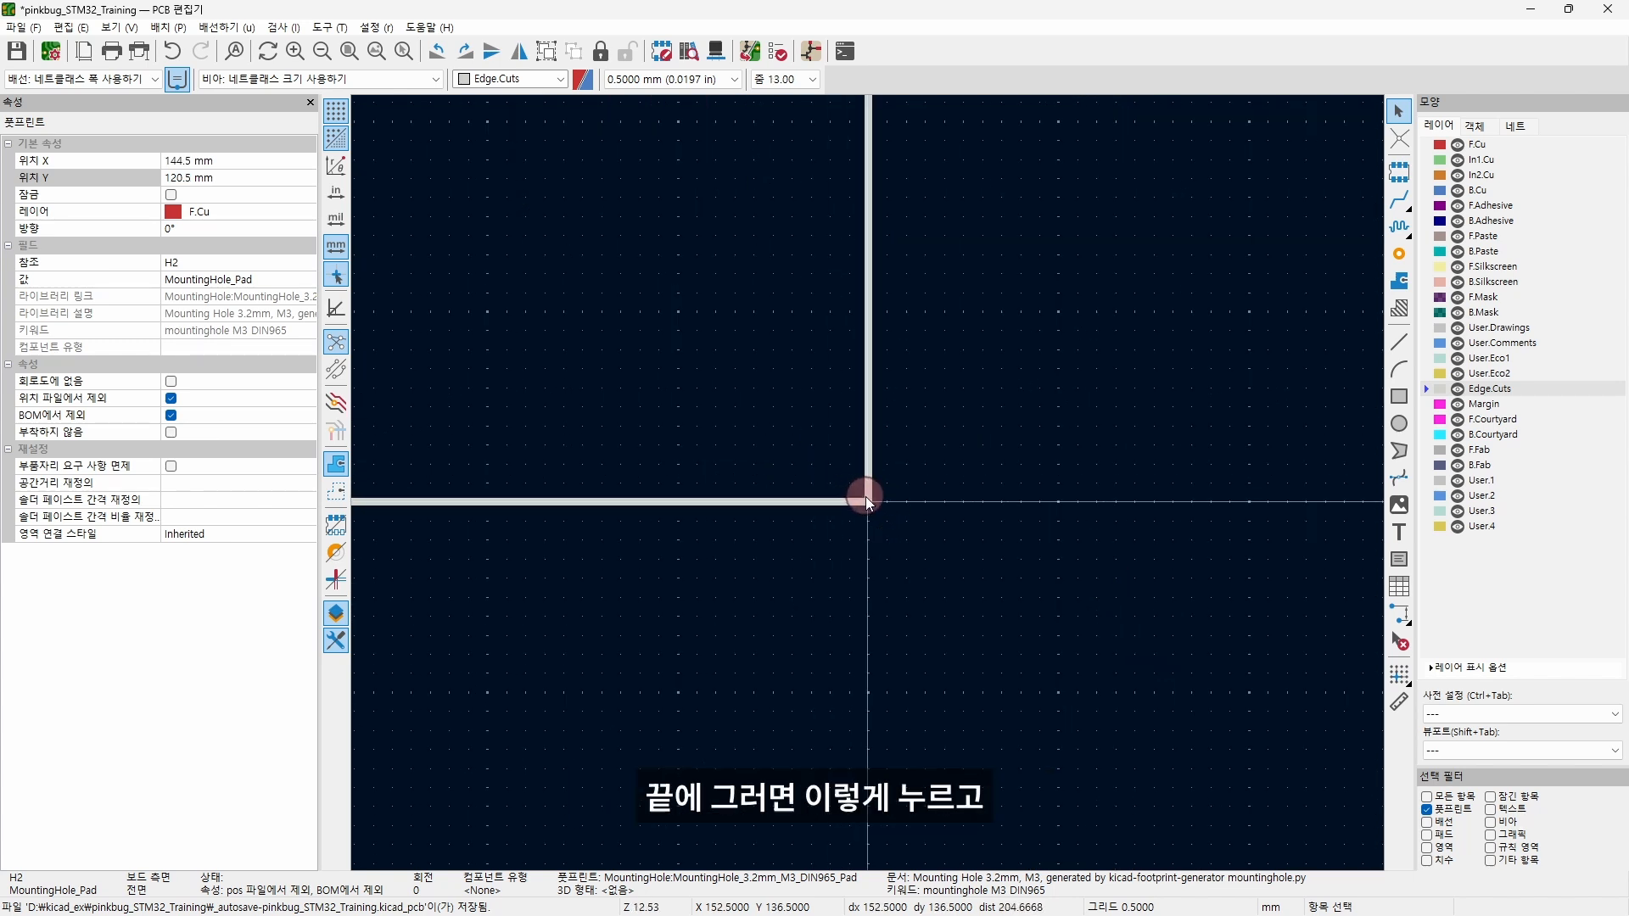
pyautogui.click(242, 165)
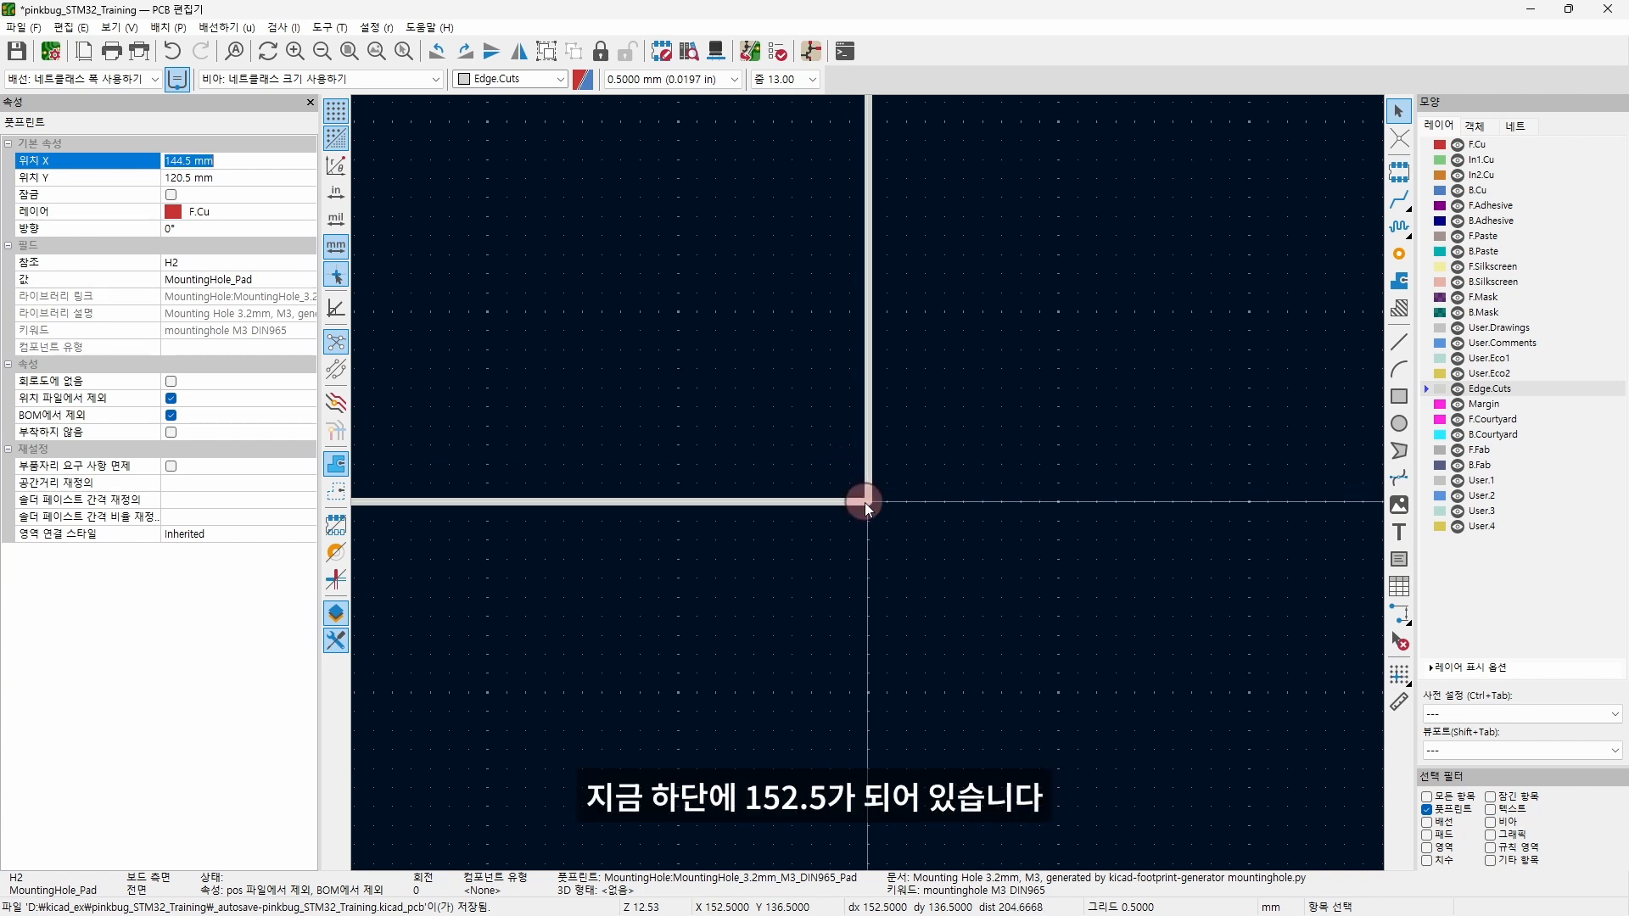
pyautogui.write('152.5')
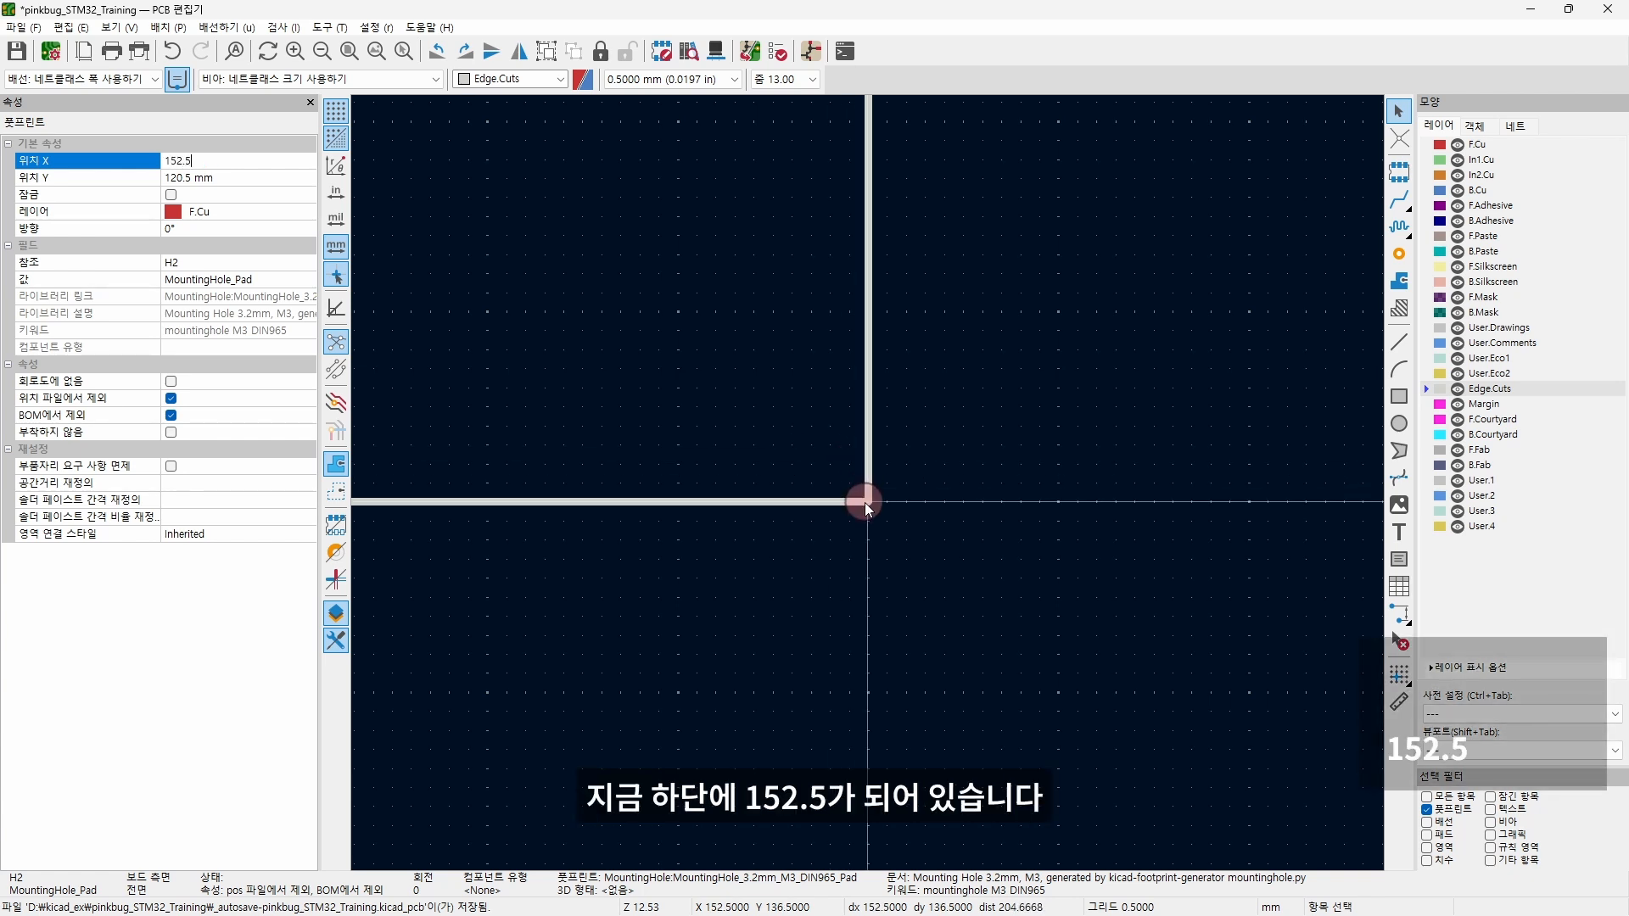
pyautogui.write('-4.5')
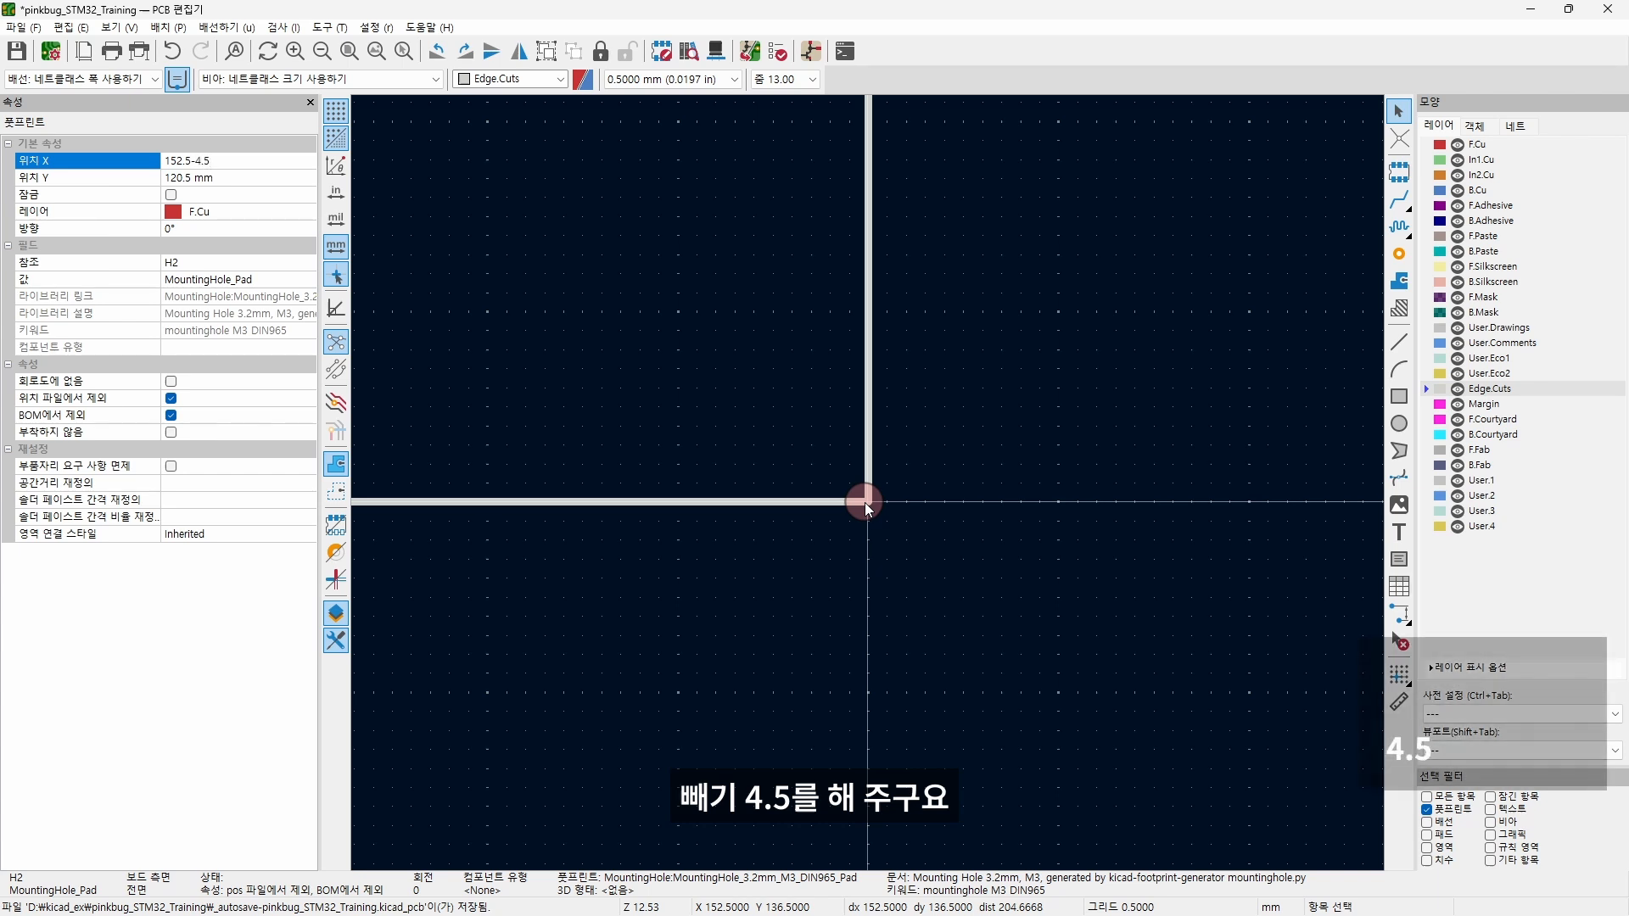
pyautogui.press('Down')
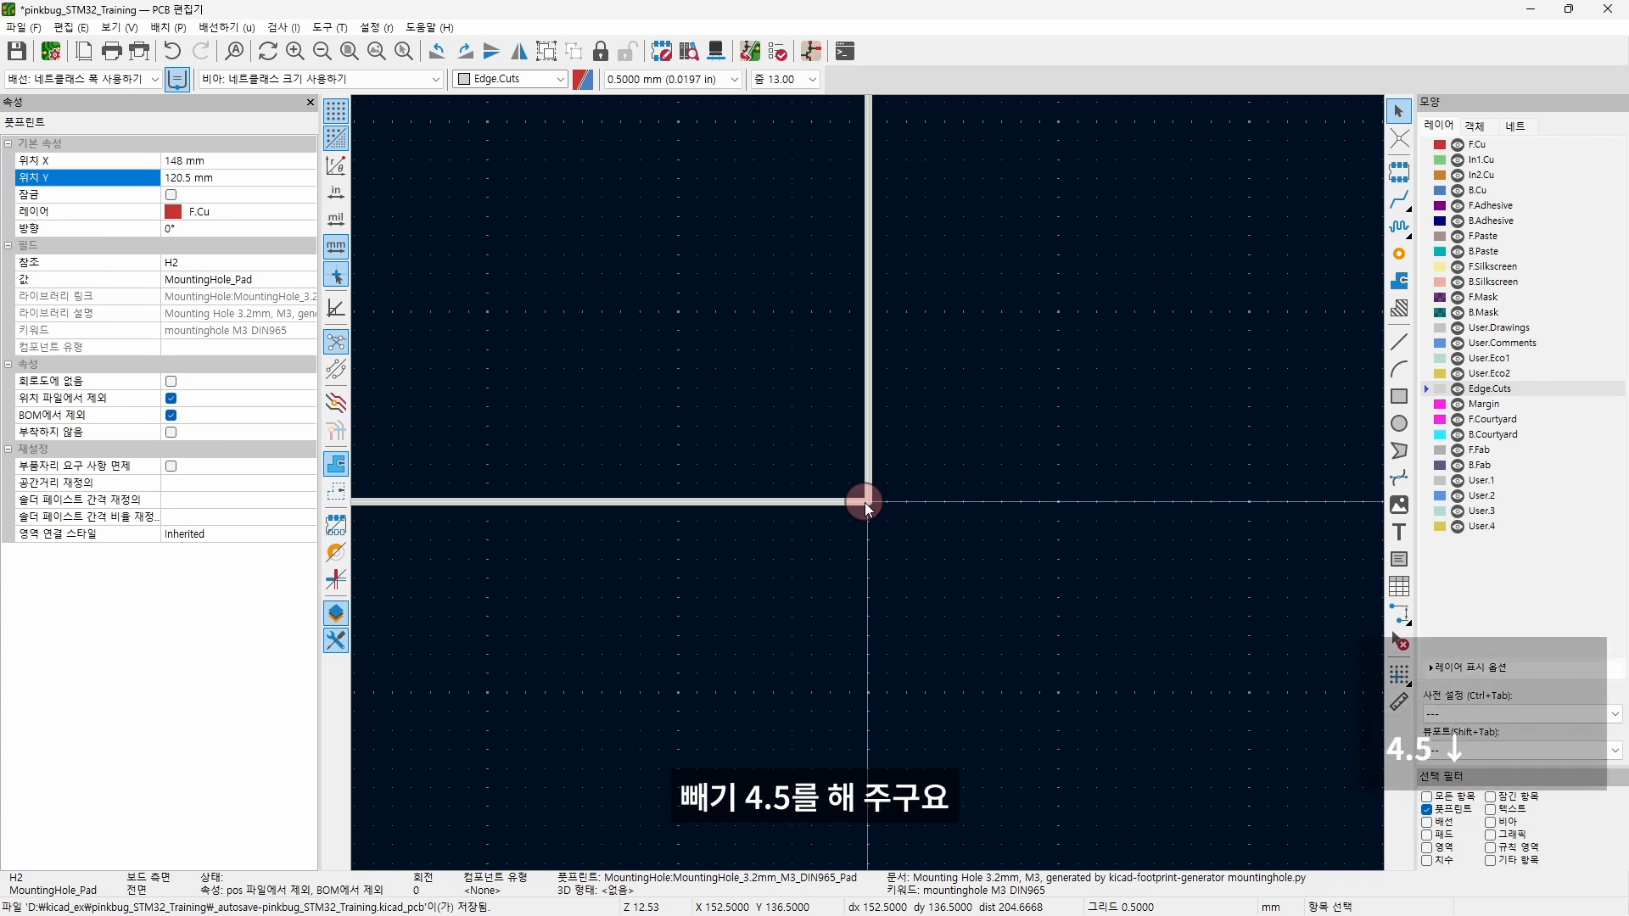
# - Set mounting hole H2's Y position to 136.5-4.5 mm, placing it 4.5 mm above the outline's bottom edge
pyautogui.press('Tab')
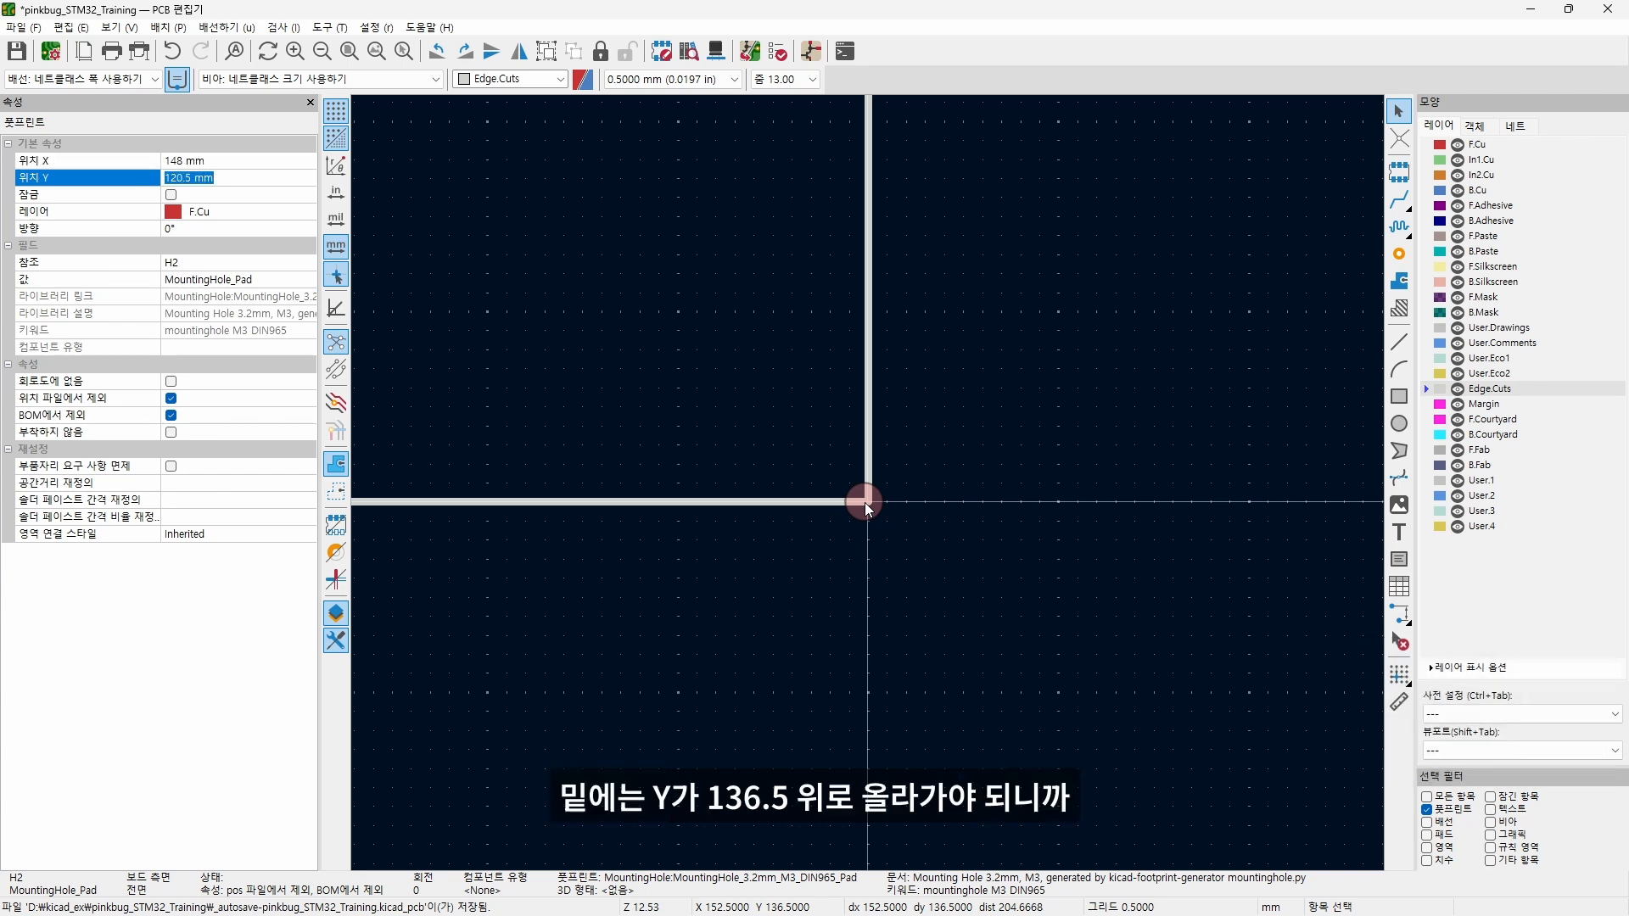
pyautogui.write('13')
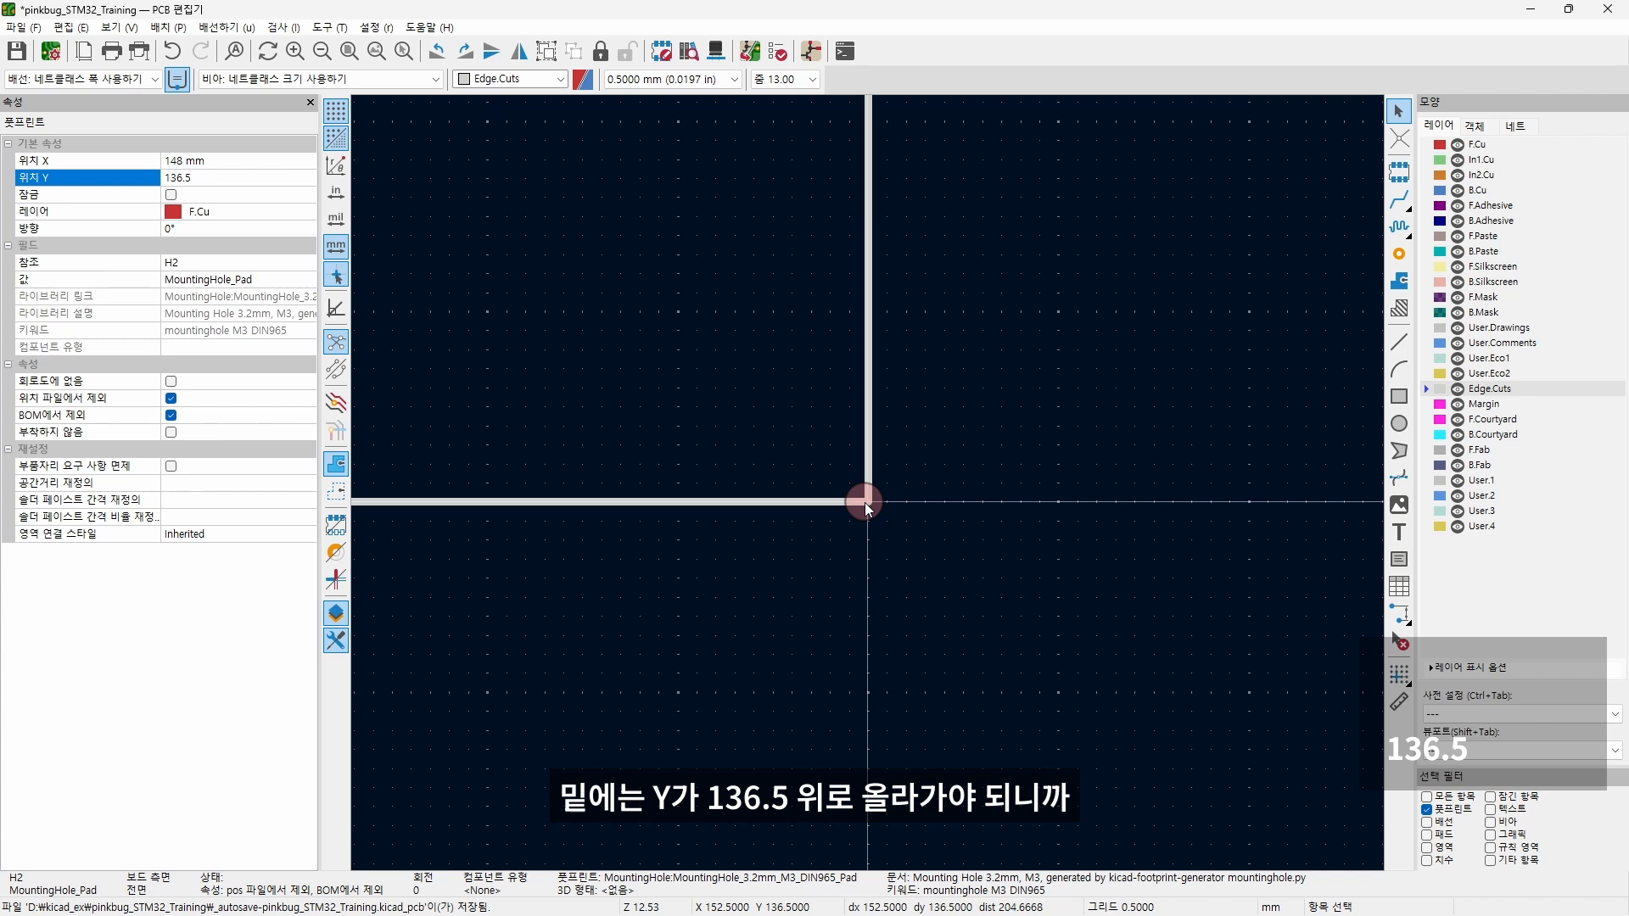
pyautogui.write('6.5-4.5')
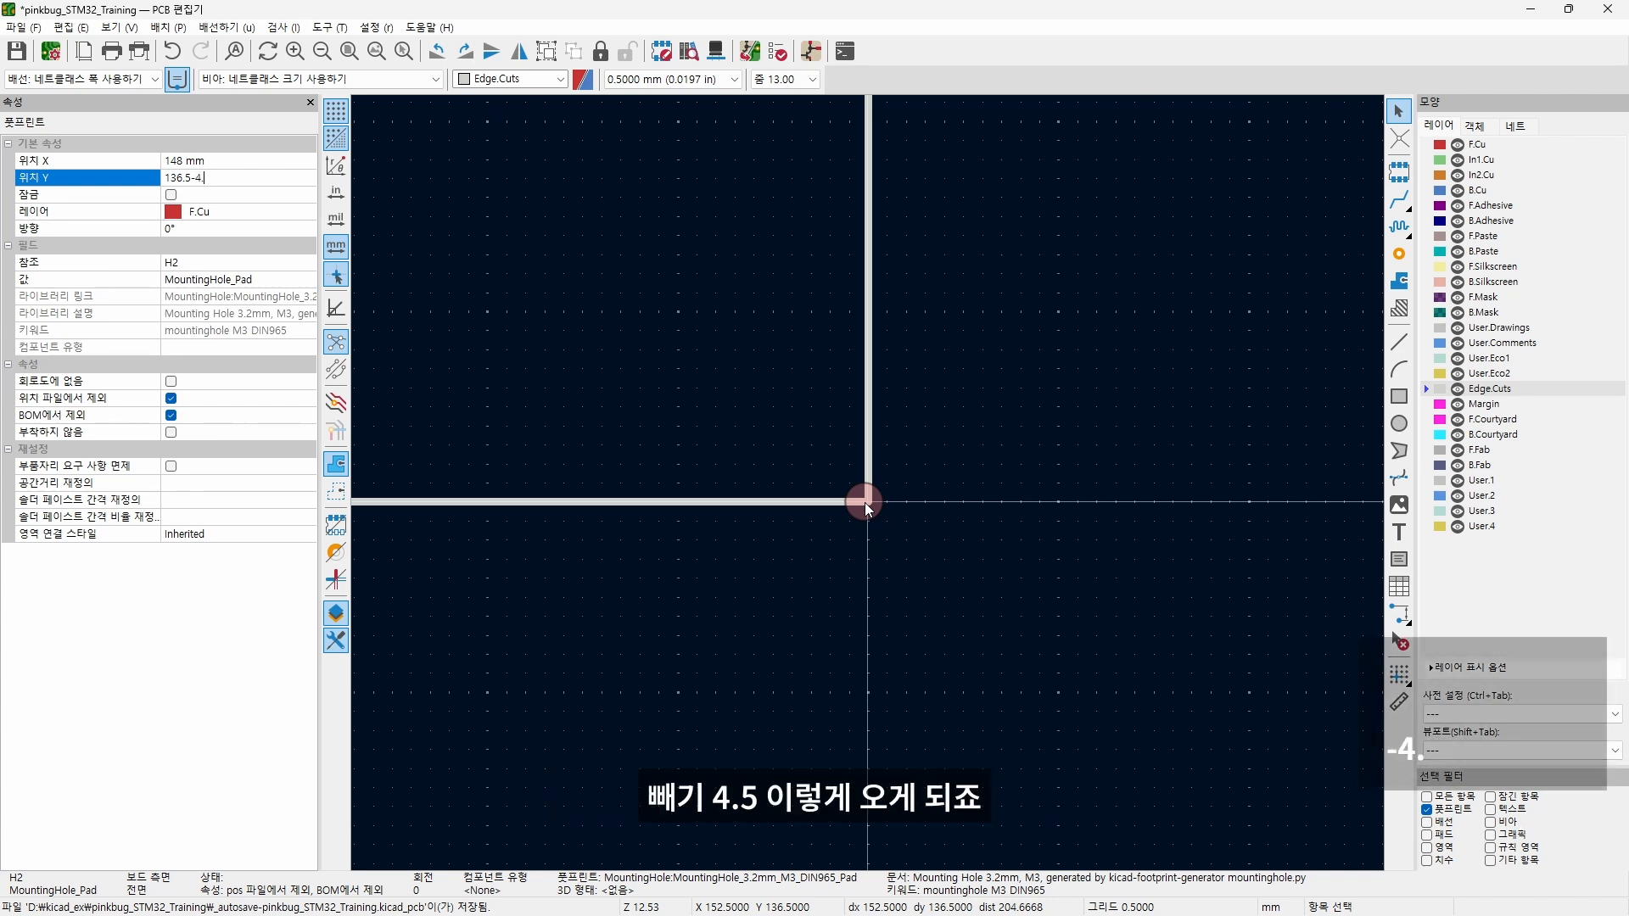
pyautogui.press('Return')
pyautogui.click(932, 370)
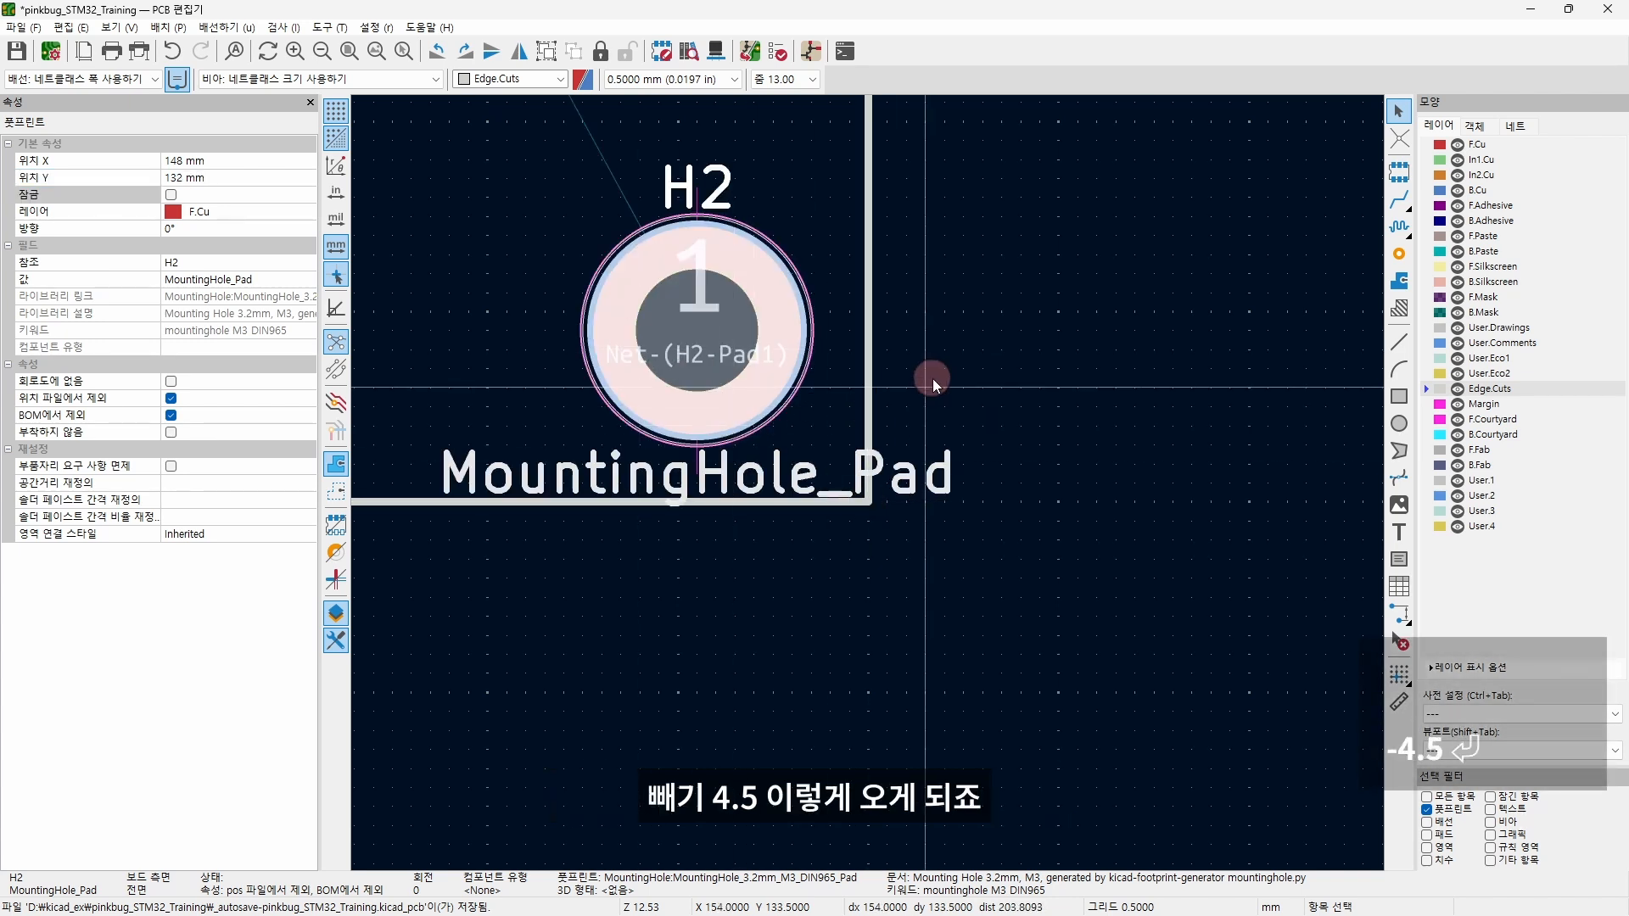
# - Select mounting hole H1 near the outline's upper-right corner and set its X position to 152.5-4.5 mm
pyautogui.scroll(-2, 868, 484)
pyautogui.scroll(-3, 868, 484)
pyautogui.click(1266, 465)
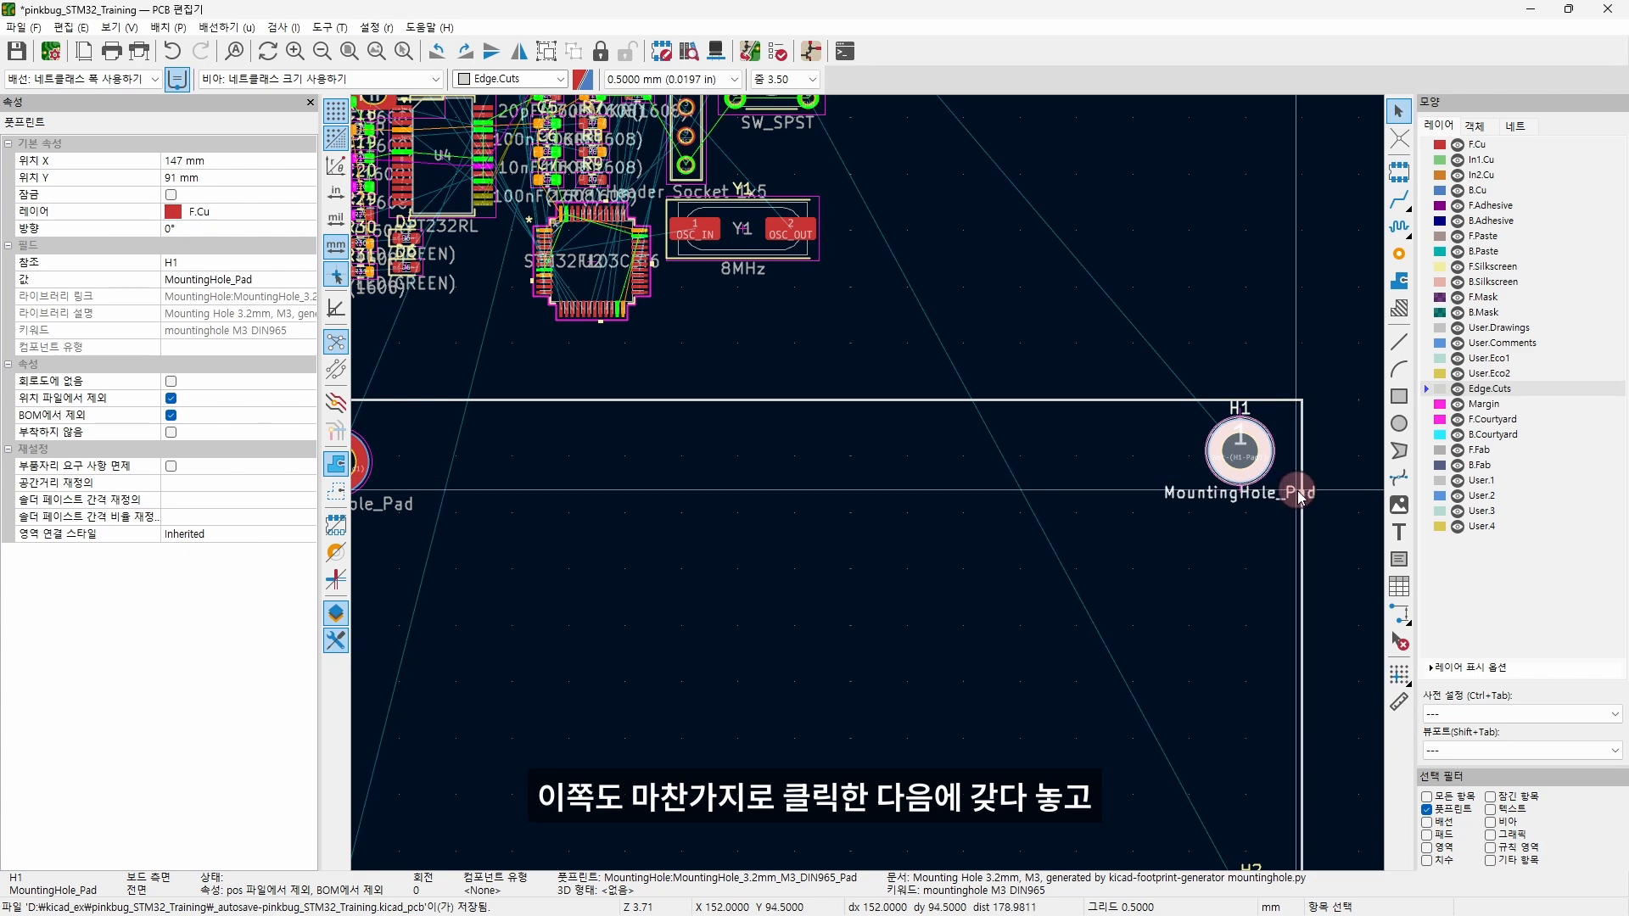
pyautogui.scroll(3, 1266, 464)
pyautogui.click(254, 161)
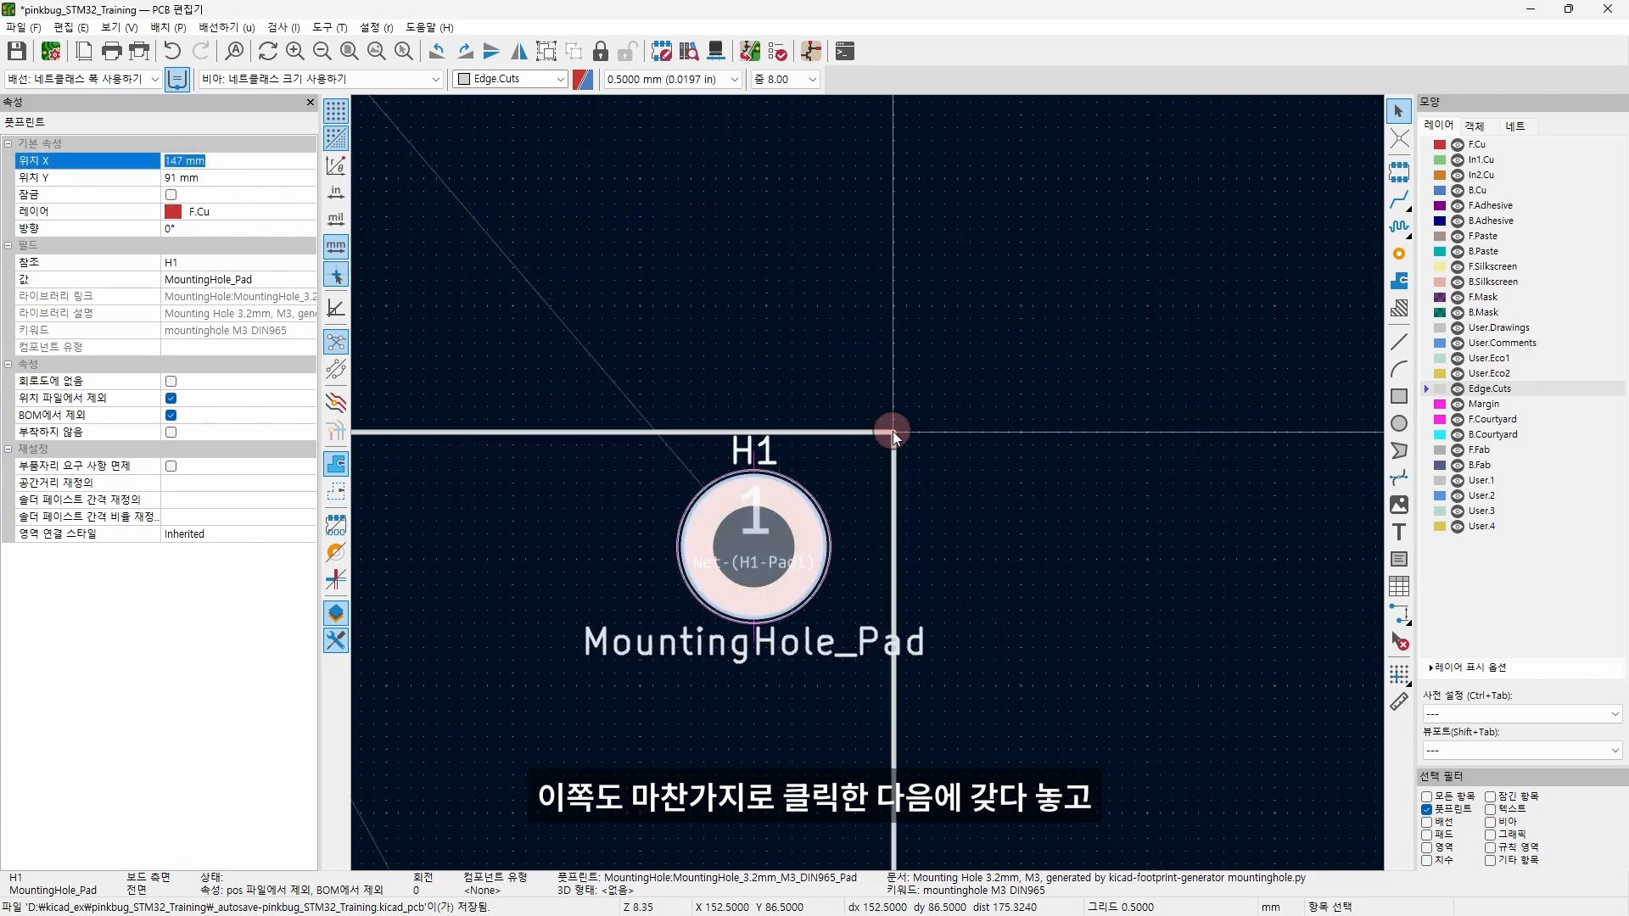
pyautogui.write('152')
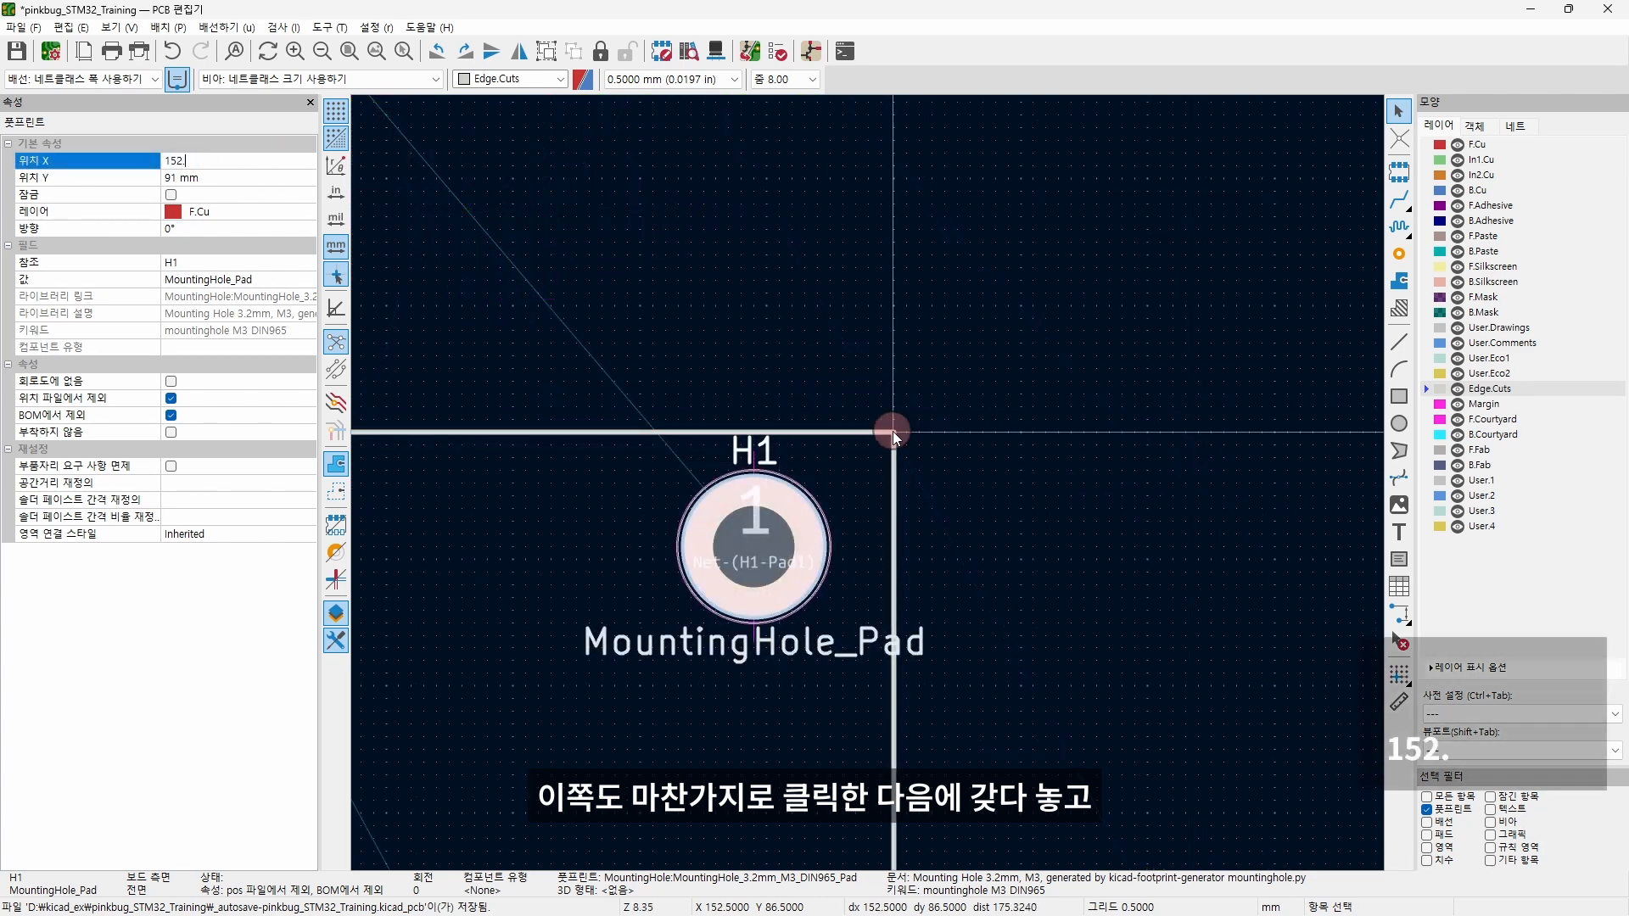
pyautogui.write('.5-4.5')
pyautogui.press('Return')
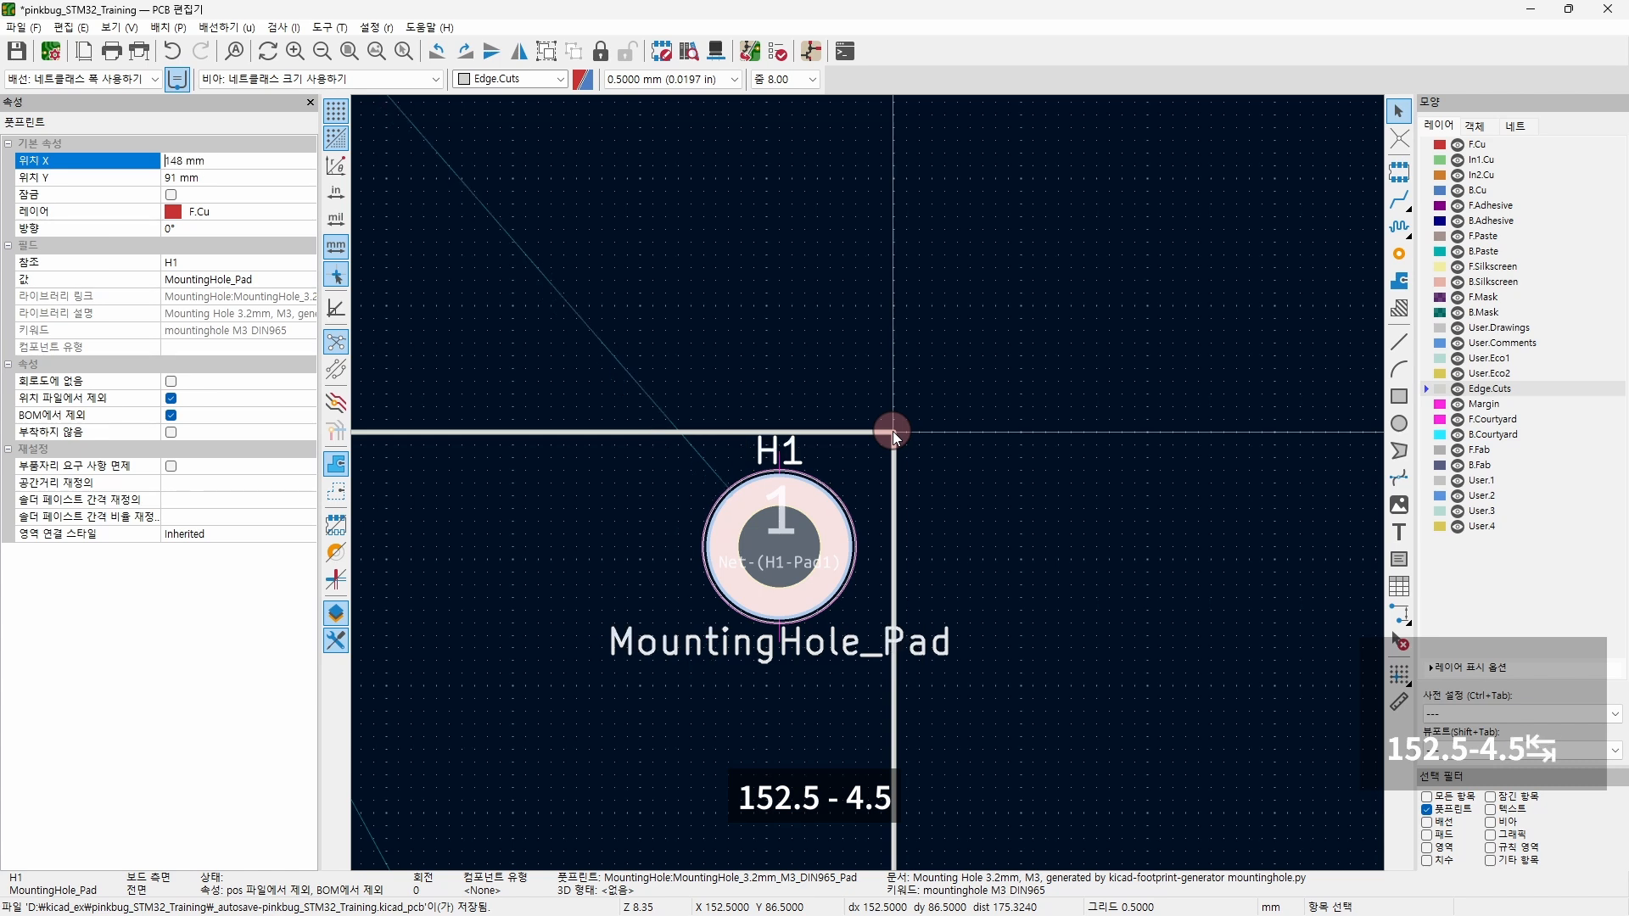
# - Set mounting hole H1's Y position to 86.5+4.5 mm, measured from the outline's top edge
pyautogui.press('Tab')
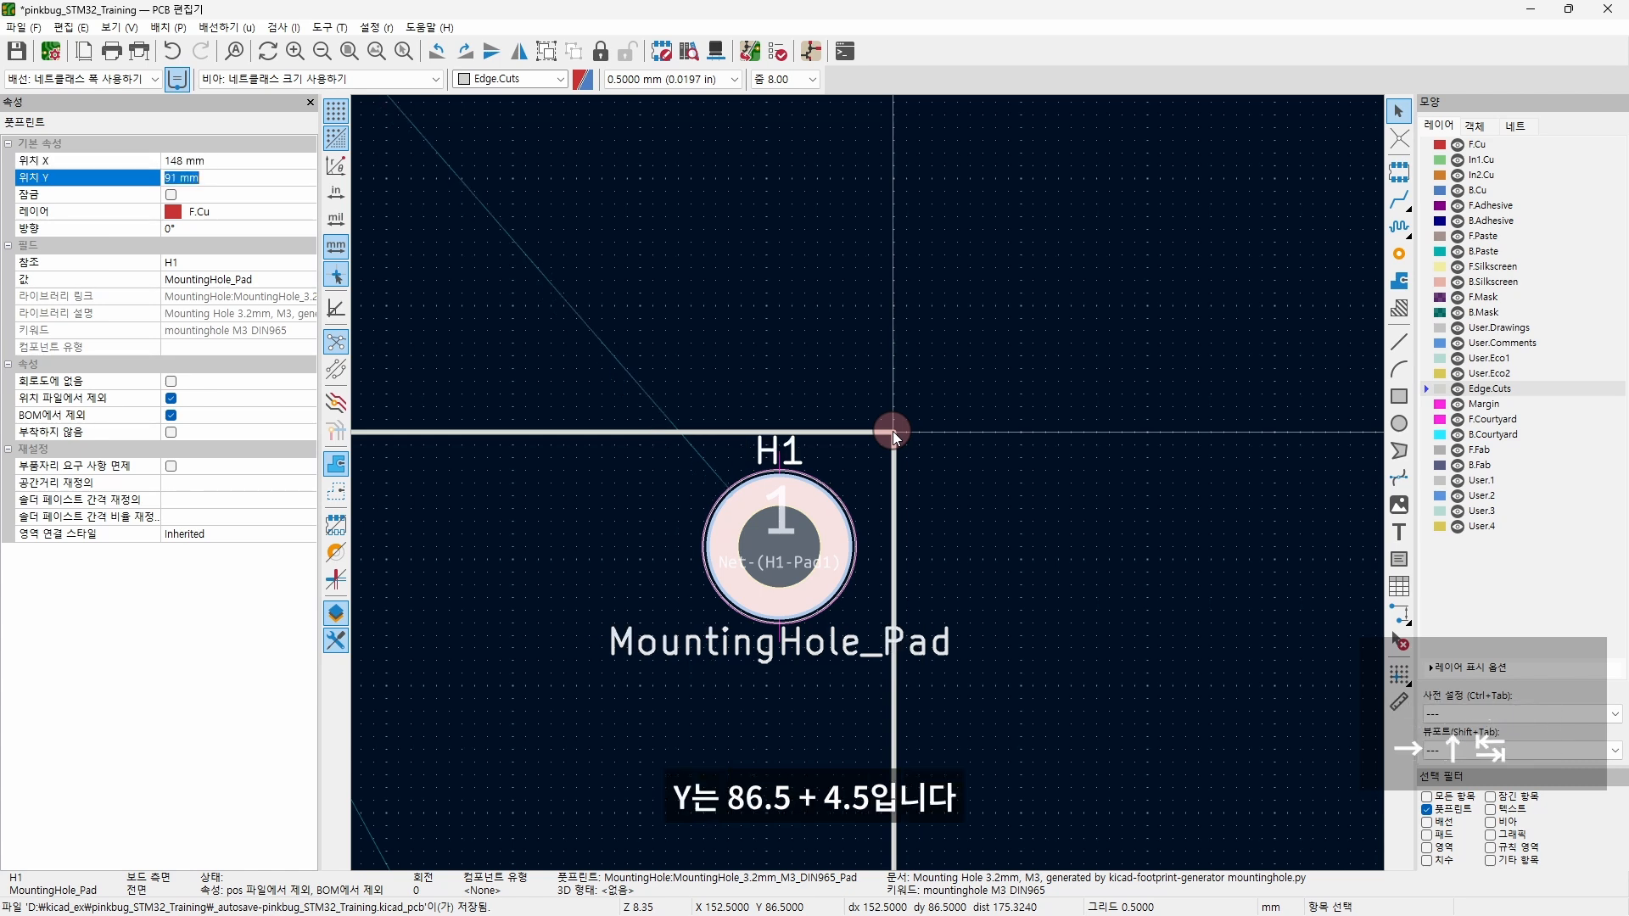
pyautogui.write('86')
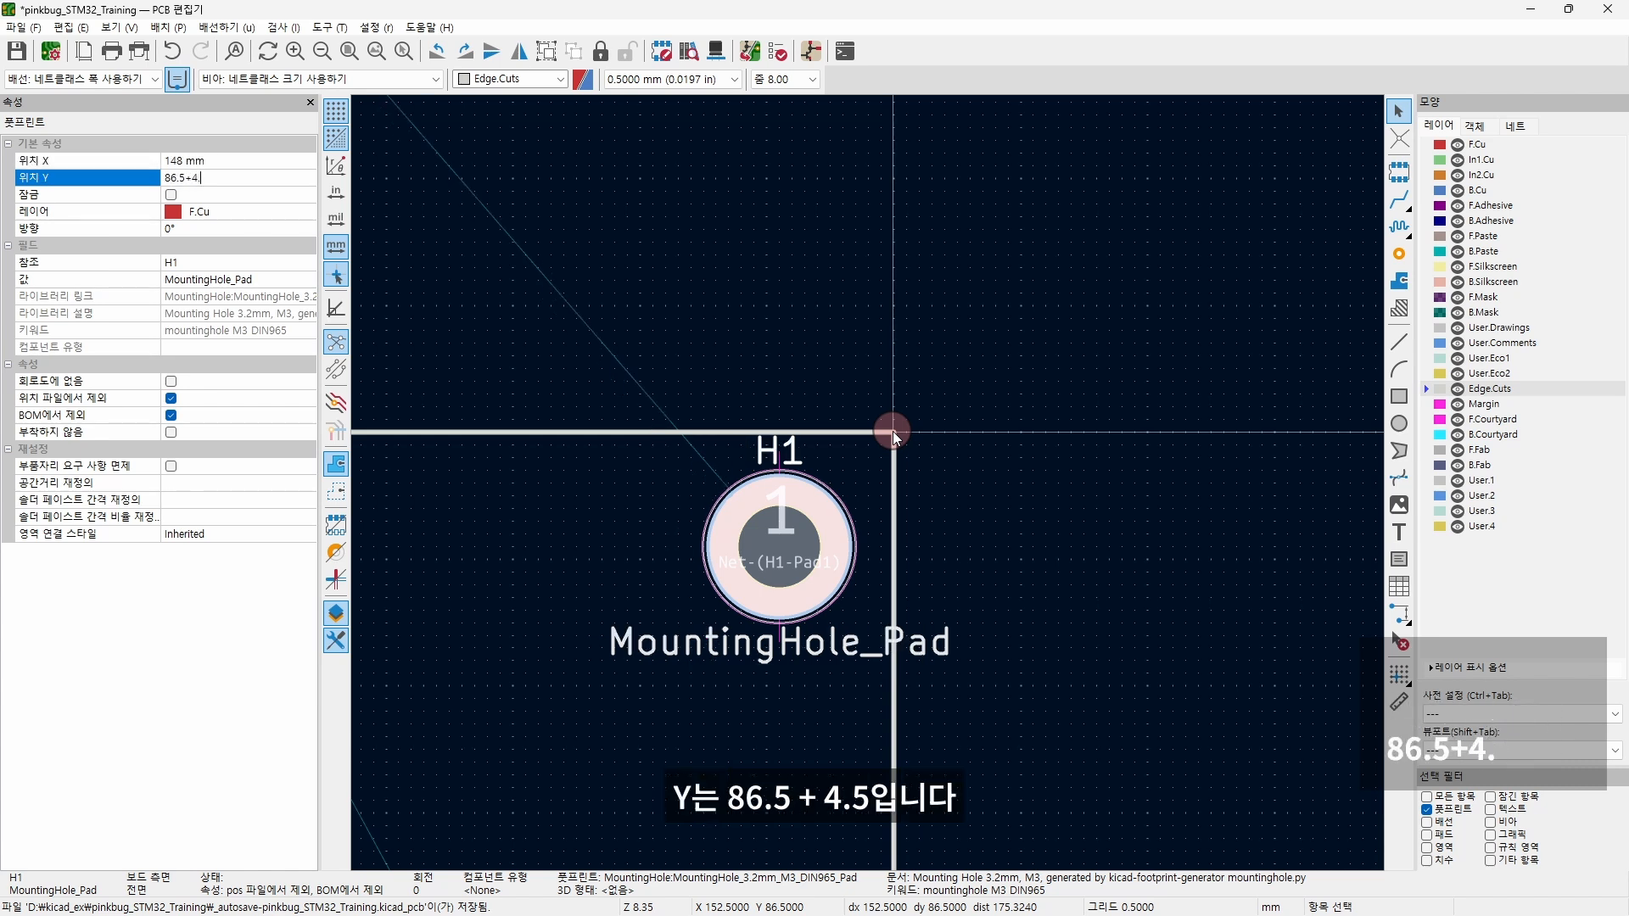
pyautogui.write('.5+4.5')
pyautogui.press('Return')
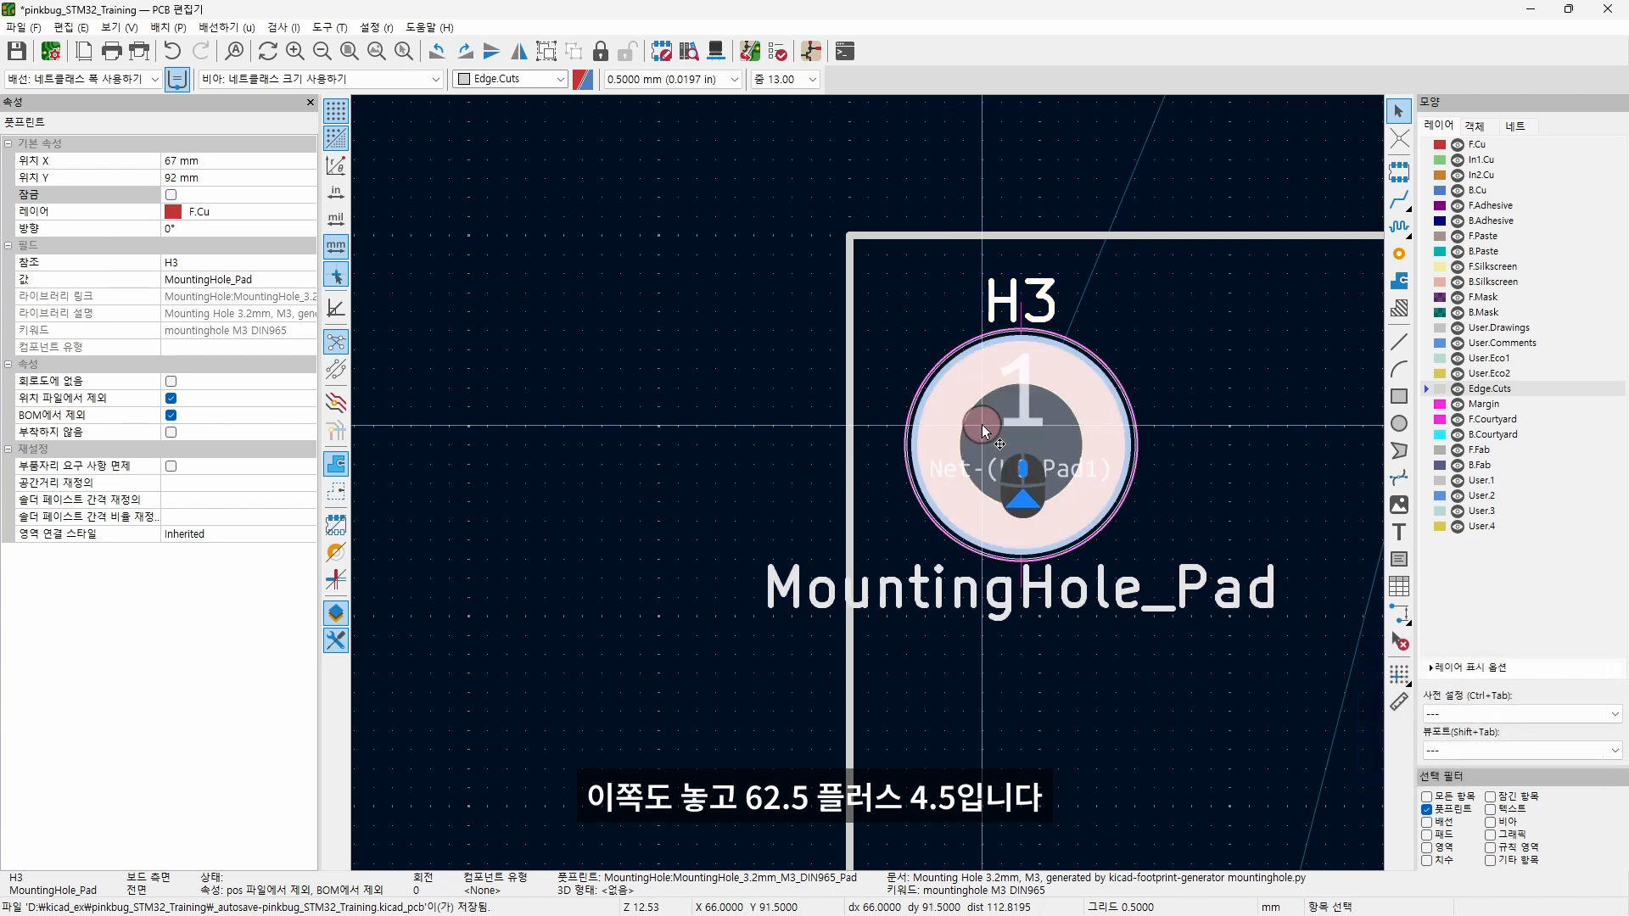
# - Set the X position of mounting hole H3, inside the outline's upper-left corner, to 62.5+4.5 mm
pyautogui.write('6')
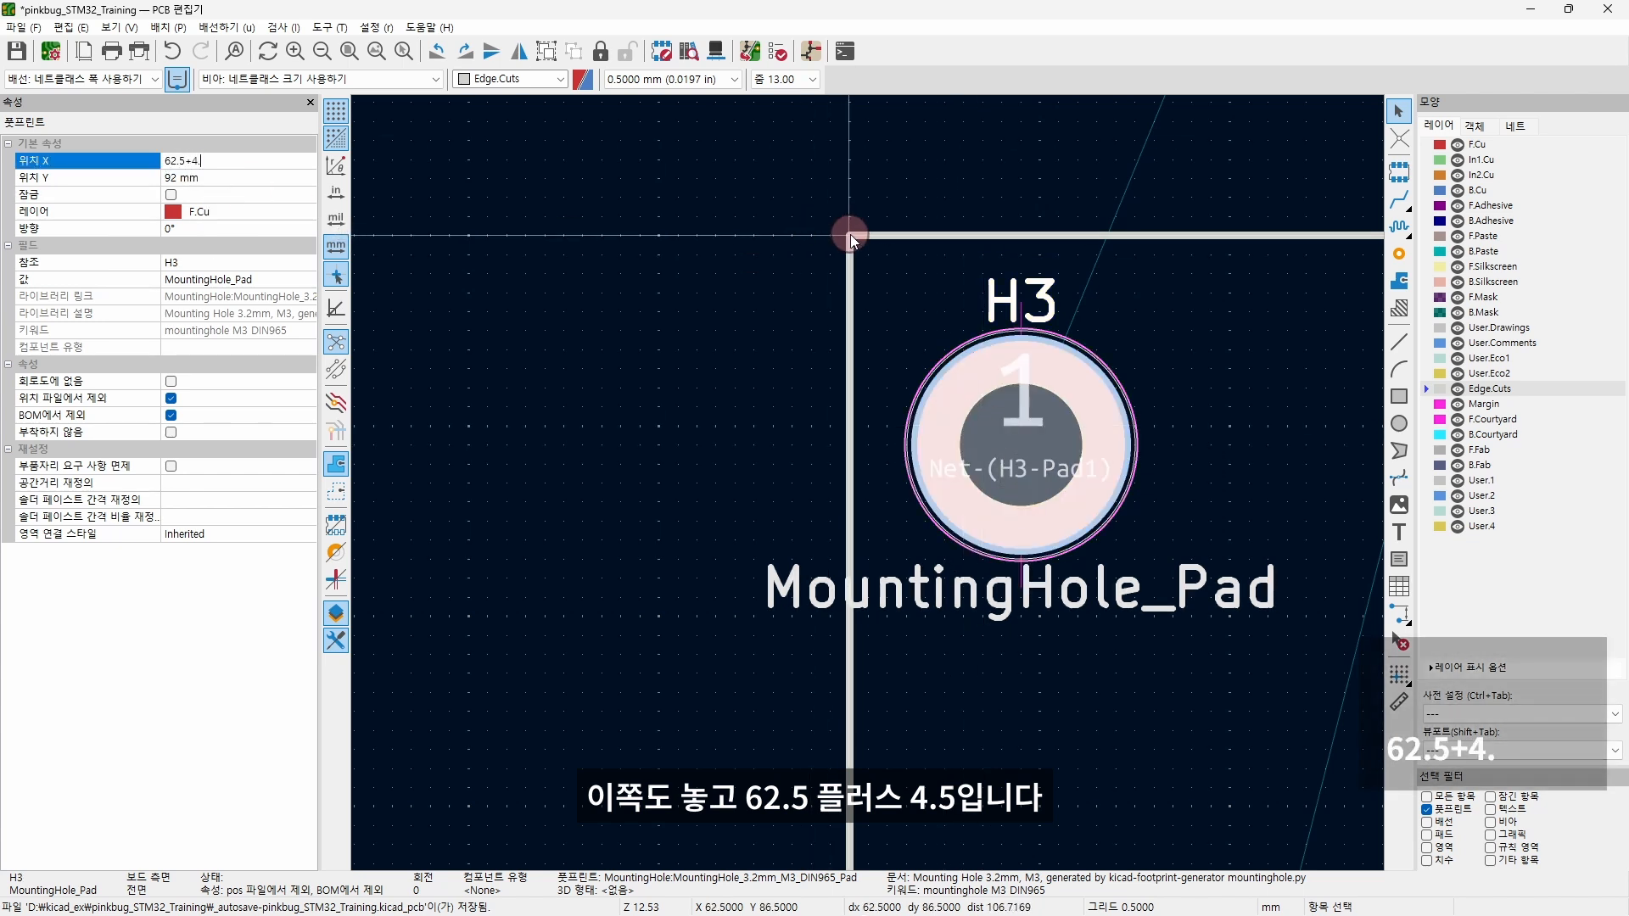
pyautogui.write('2.5+4.5')
pyautogui.press('Down')
# - Try setting mounting hole H3's Y position to 86.5-4.5 mm
pyautogui.press('Tab')
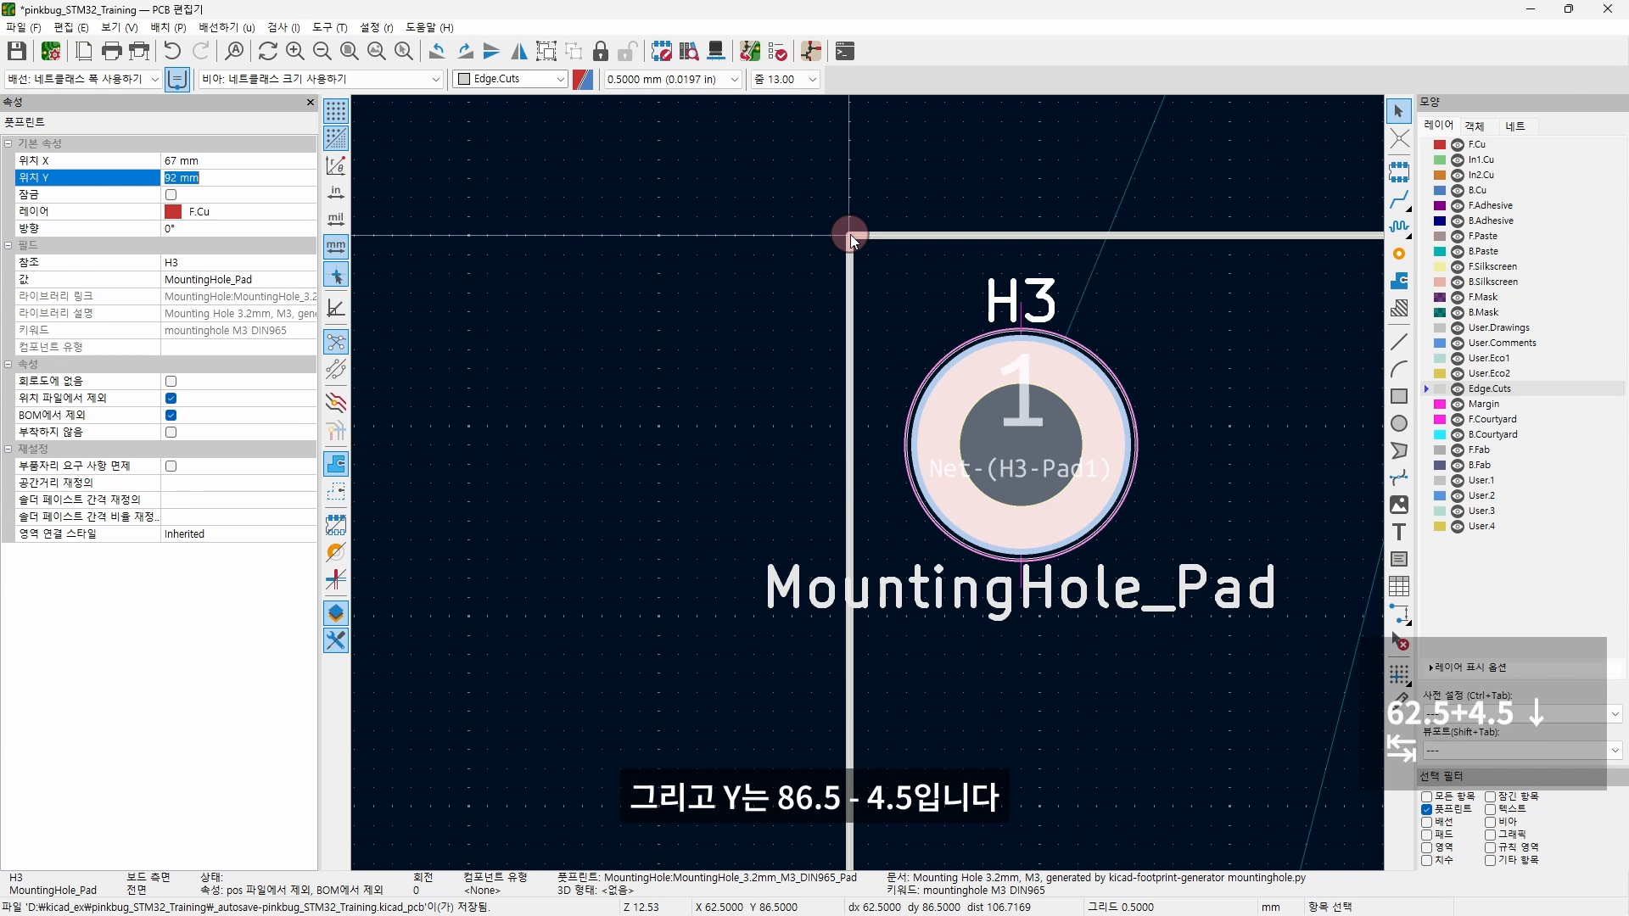
pyautogui.write('86.5')
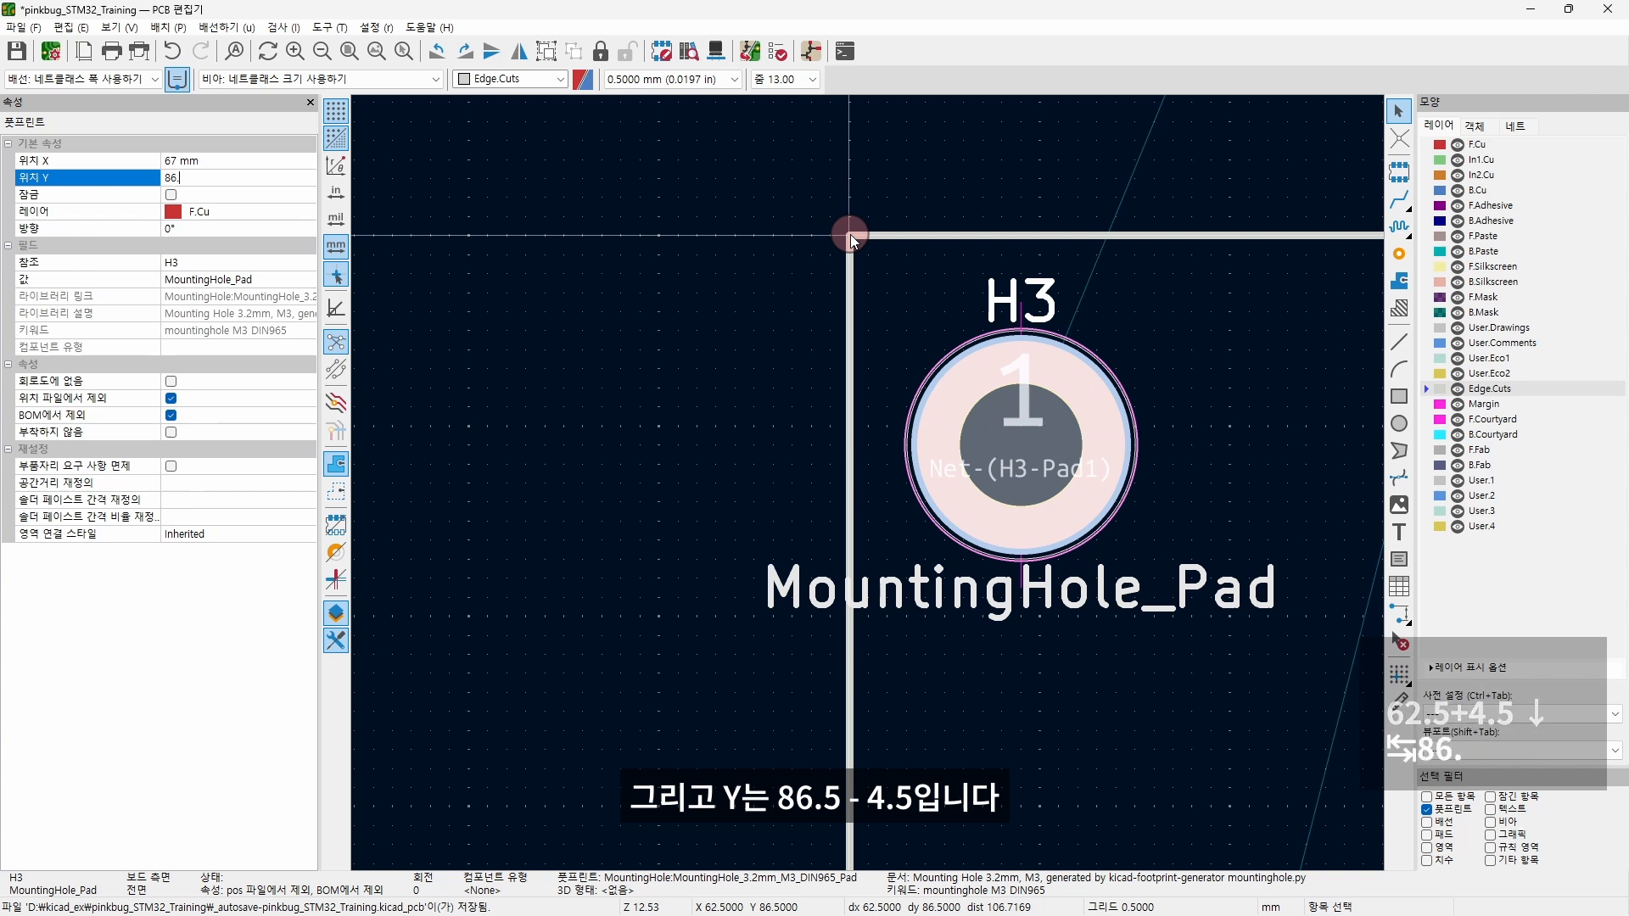
pyautogui.write('-4')
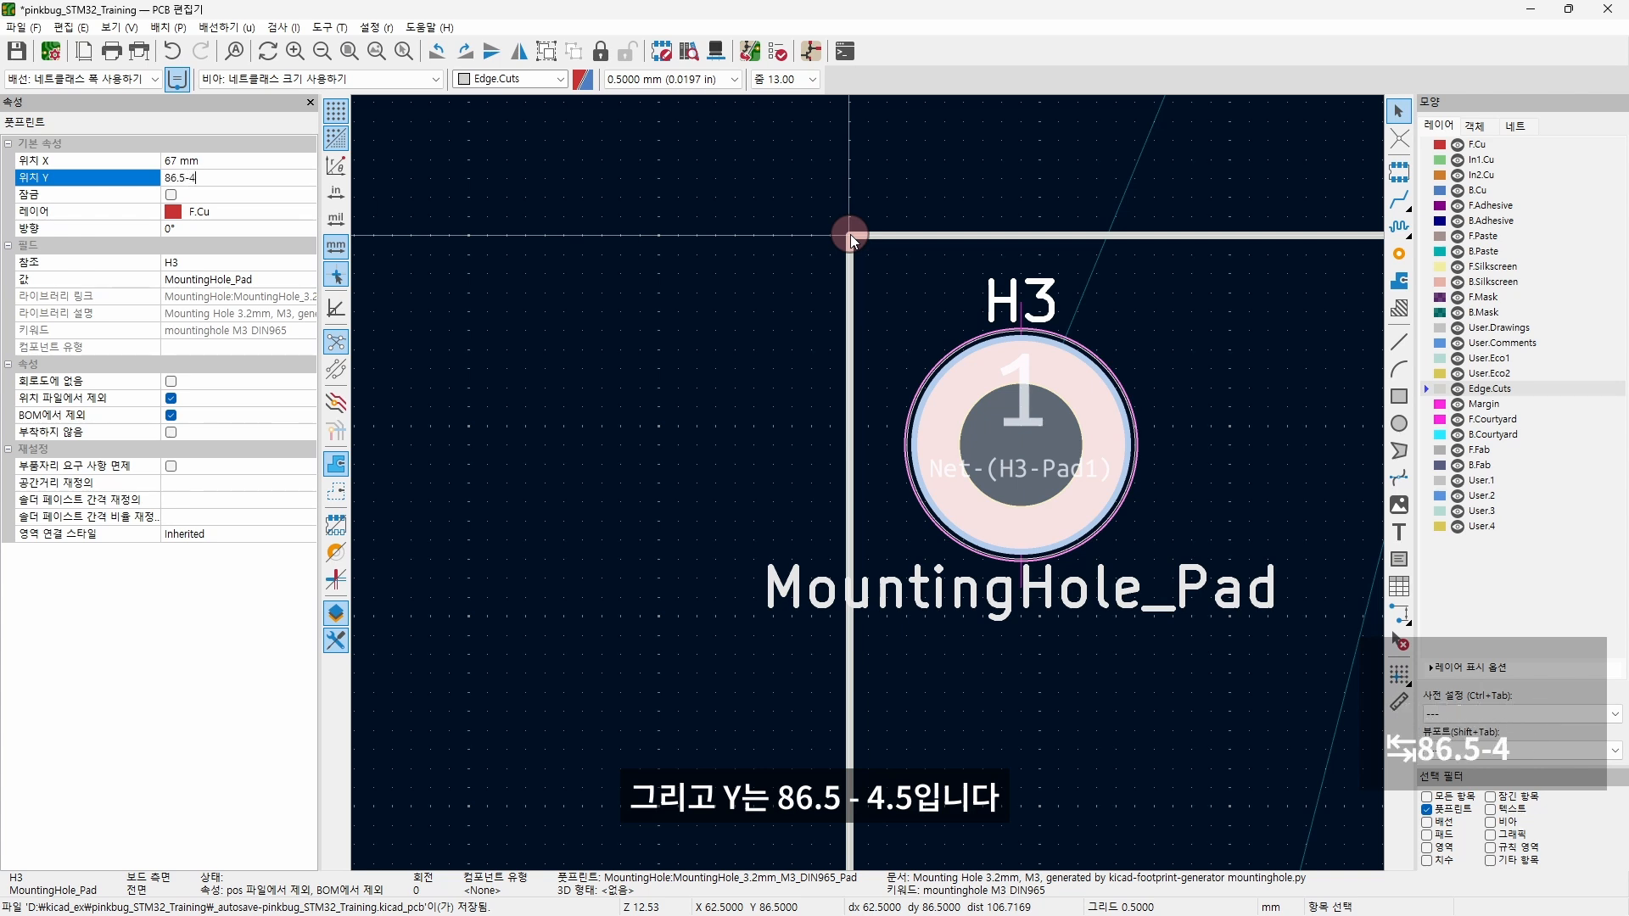
pyautogui.write('.5')
pyautogui.press('Return')
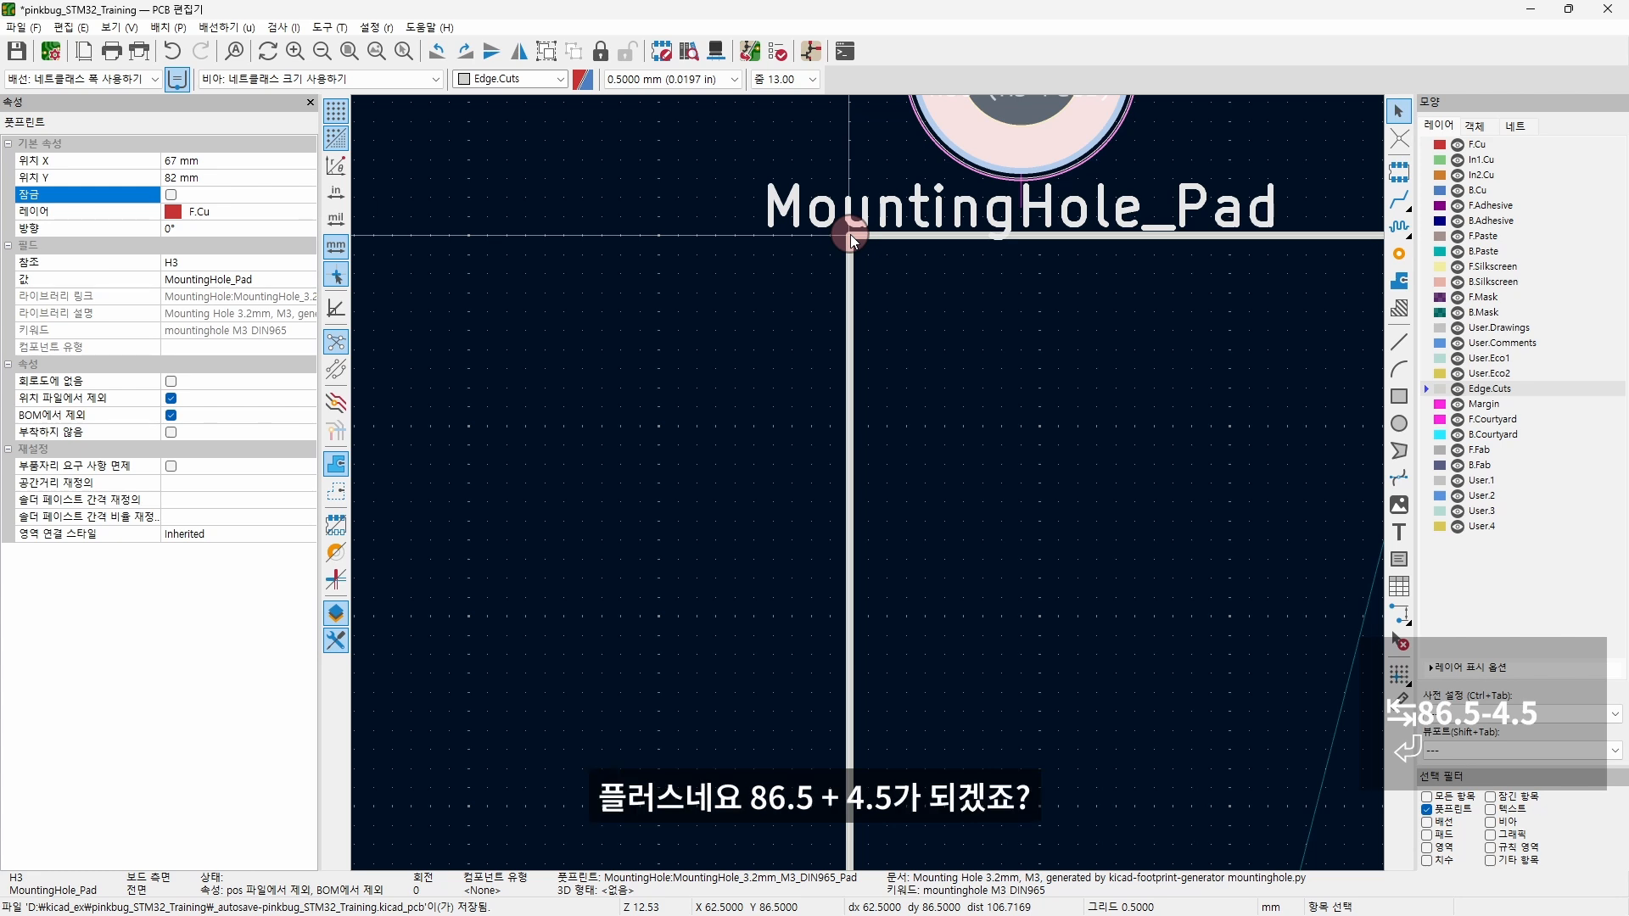
# - Set mounting hole H3's Y position to 86.5+4.5 mm and deselect the footprint
pyautogui.click(218, 177)
pyautogui.write('86.5')
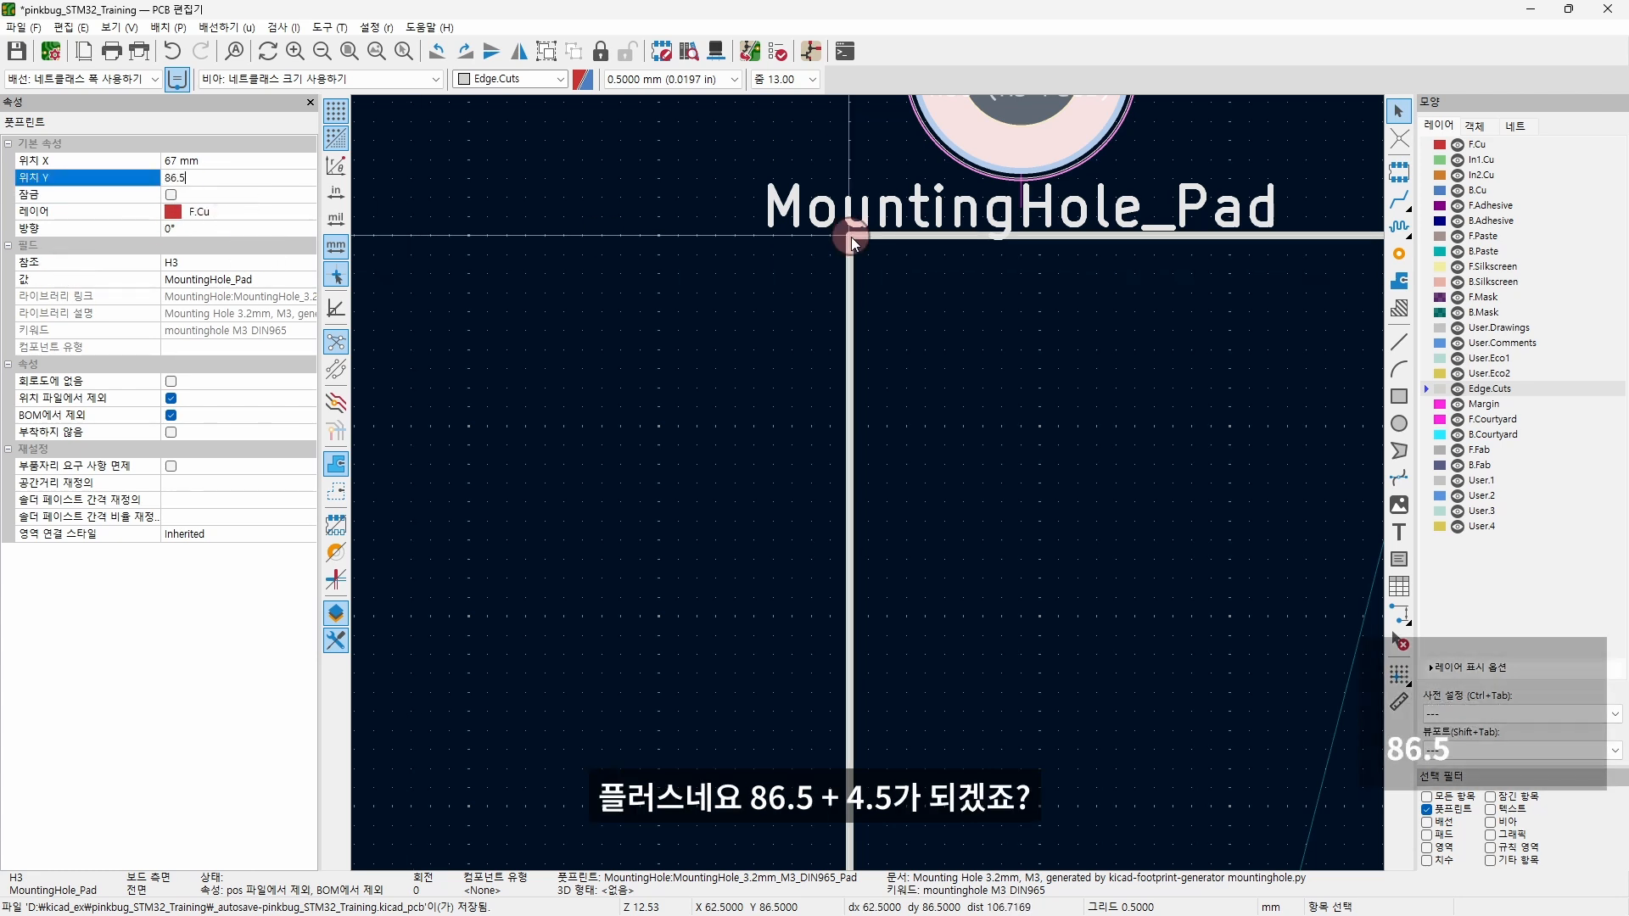
pyautogui.write('+4.5')
pyautogui.press('Return')
pyautogui.scroll(2, 788, 617)
pyautogui.scroll(-5, 907, 477)
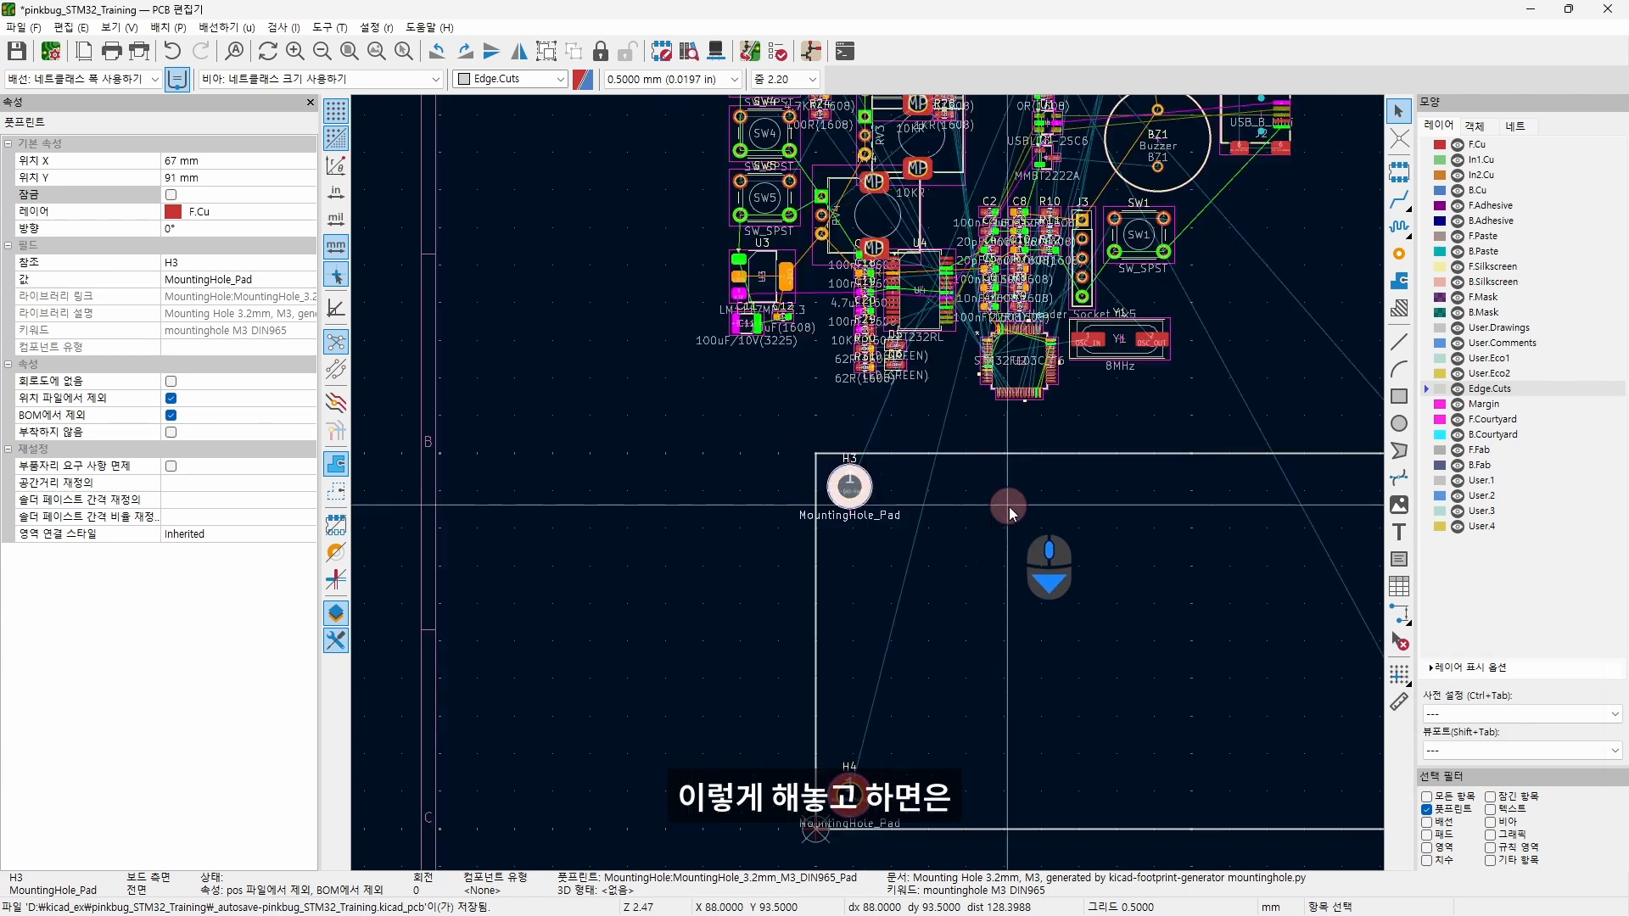
pyautogui.click(1075, 526)
pyautogui.scroll(-2, 1075, 525)
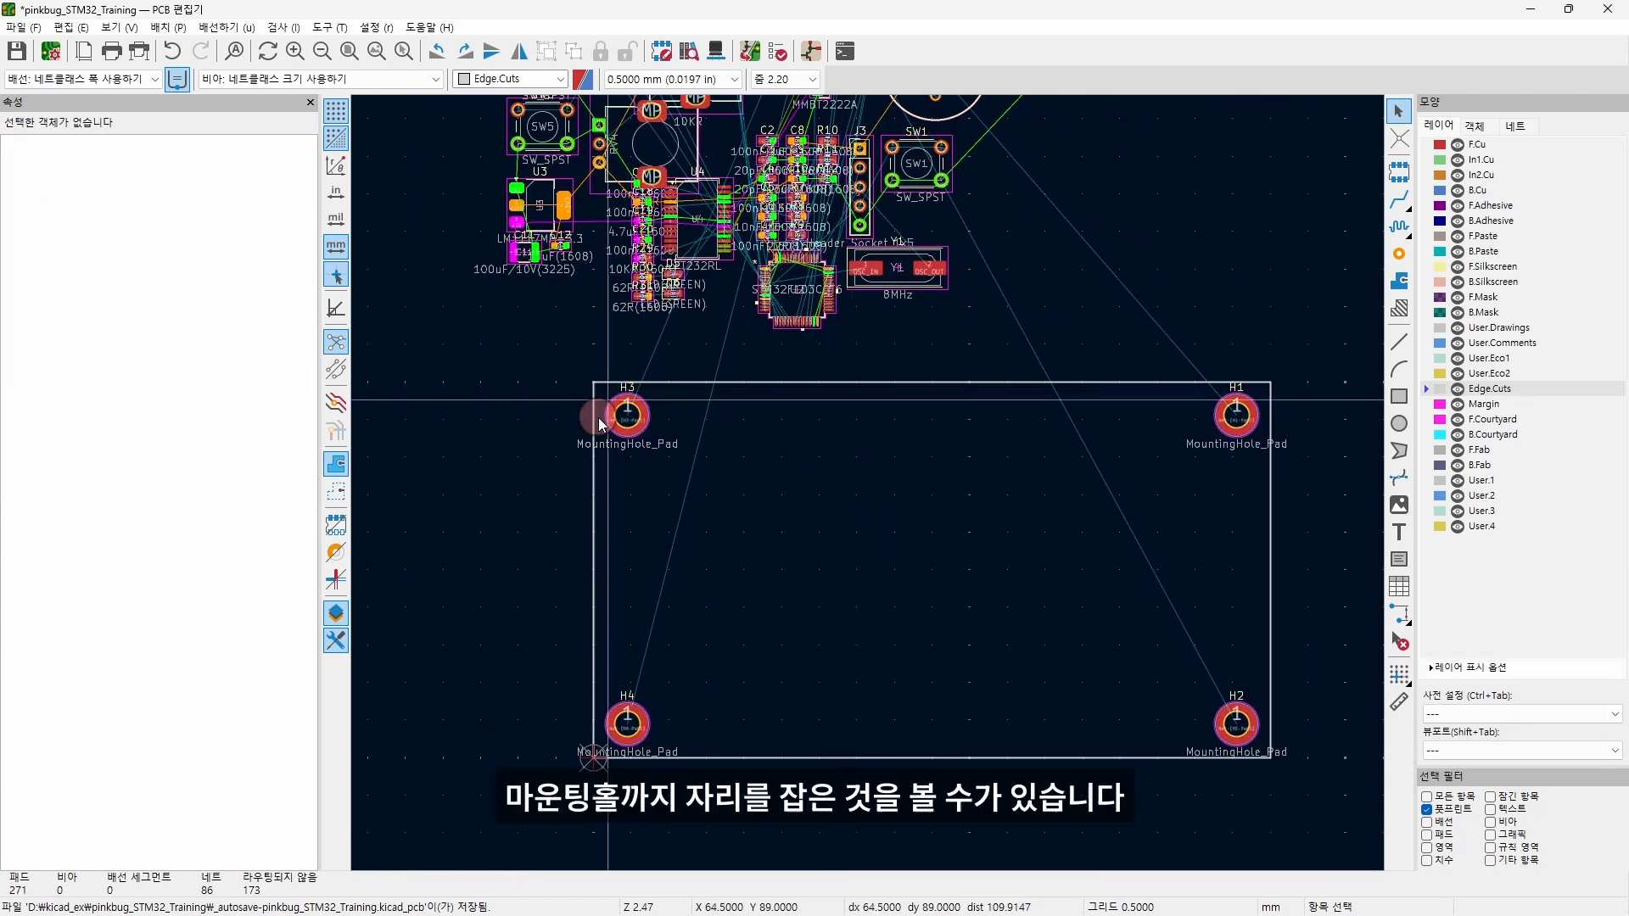